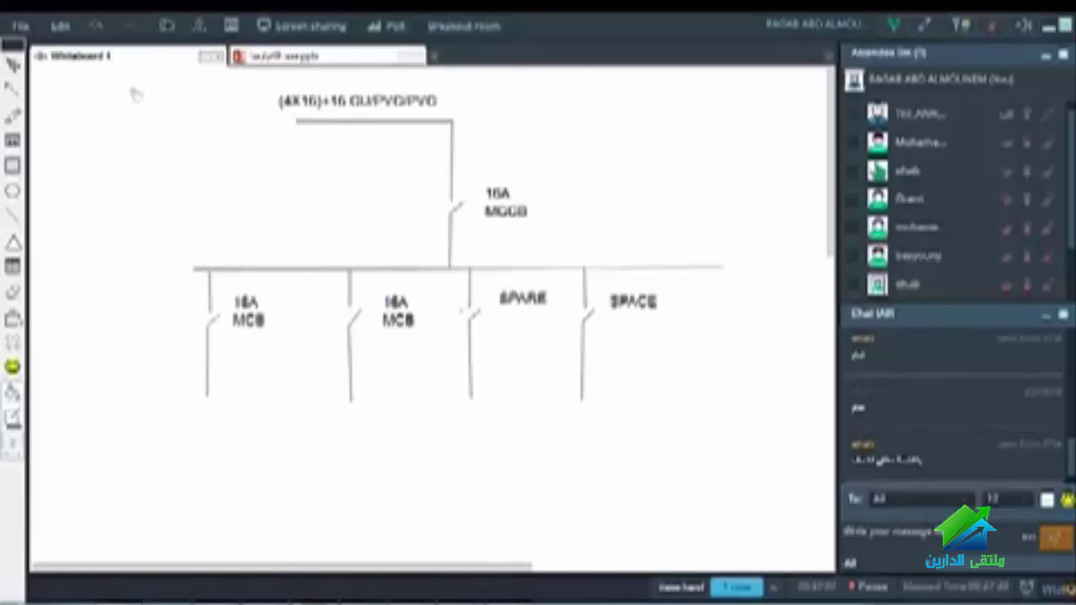
Step: Draw a rectangular frame around the whole single-line diagram and a small load box at the end of the first 16A MCB feeder
drag(130, 89, 739, 440)
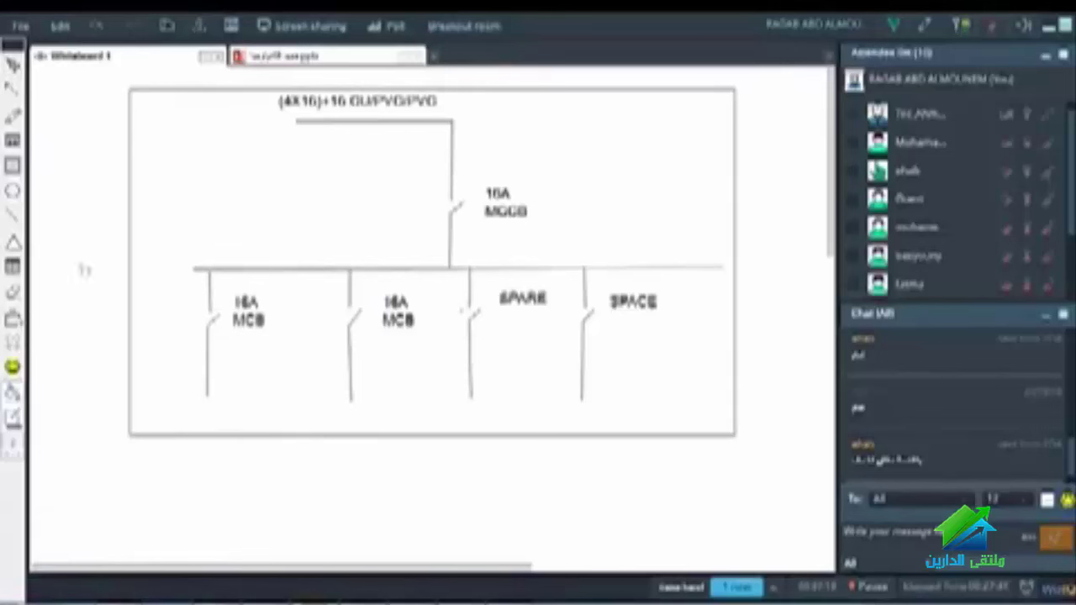
mouse_move(227, 393)
mouse_down()
mouse_move(173, 413)
mouse_move(180, 420)
mouse_move(178, 412)
mouse_up()
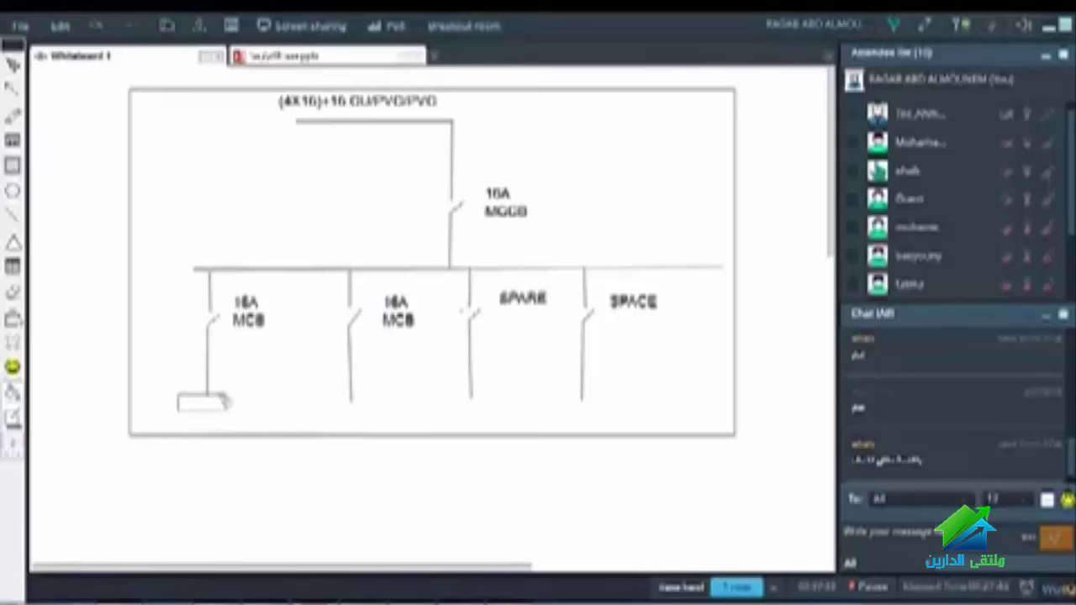
click(218, 398)
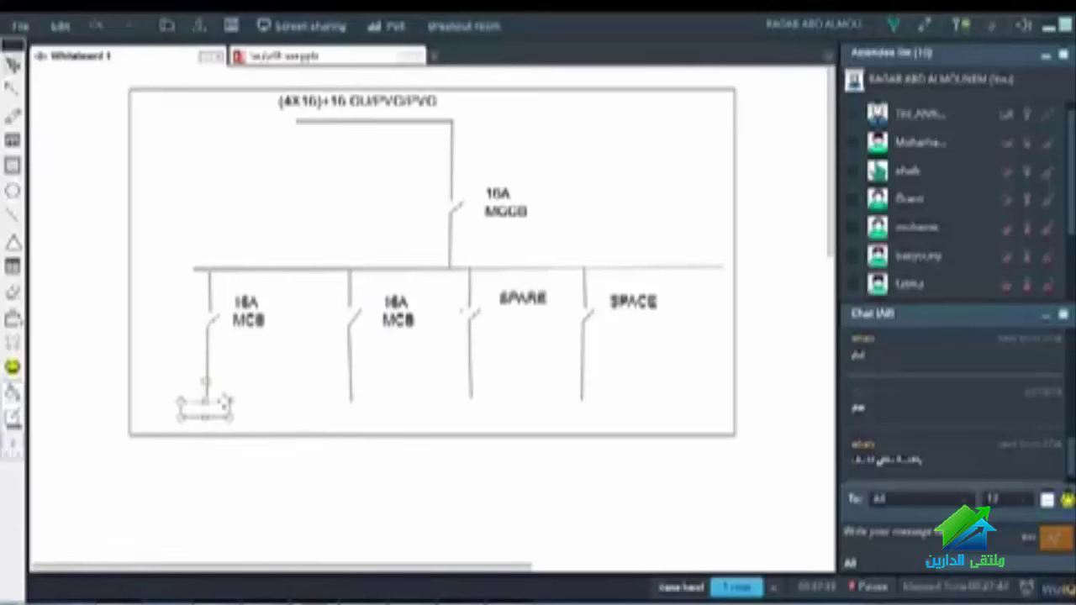
click(293, 390)
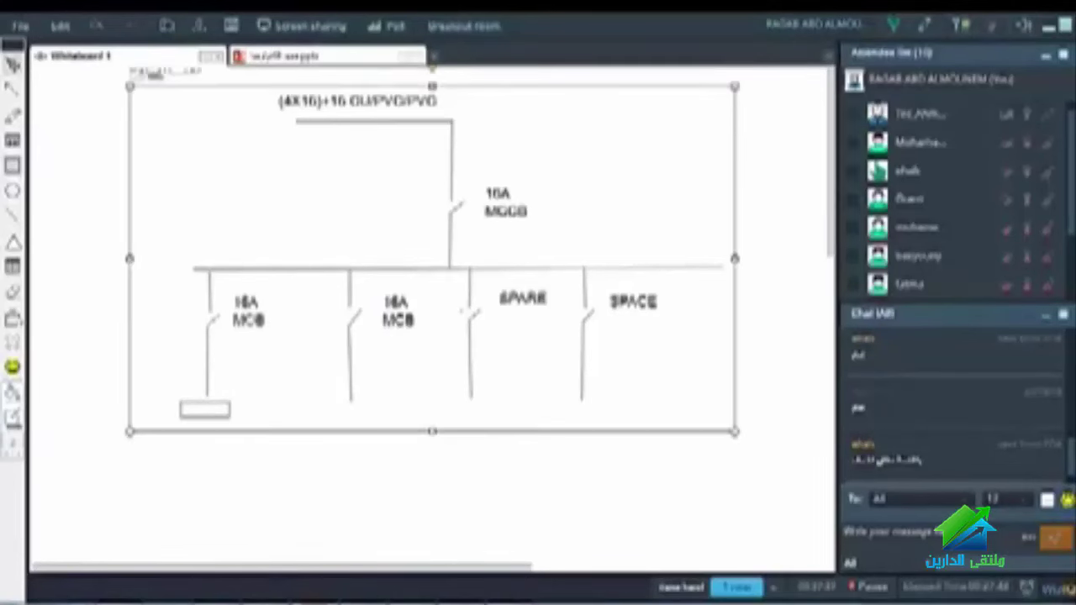
Step: Label the load box under the first 16A MCB feeder LP-GR2
click(14, 141)
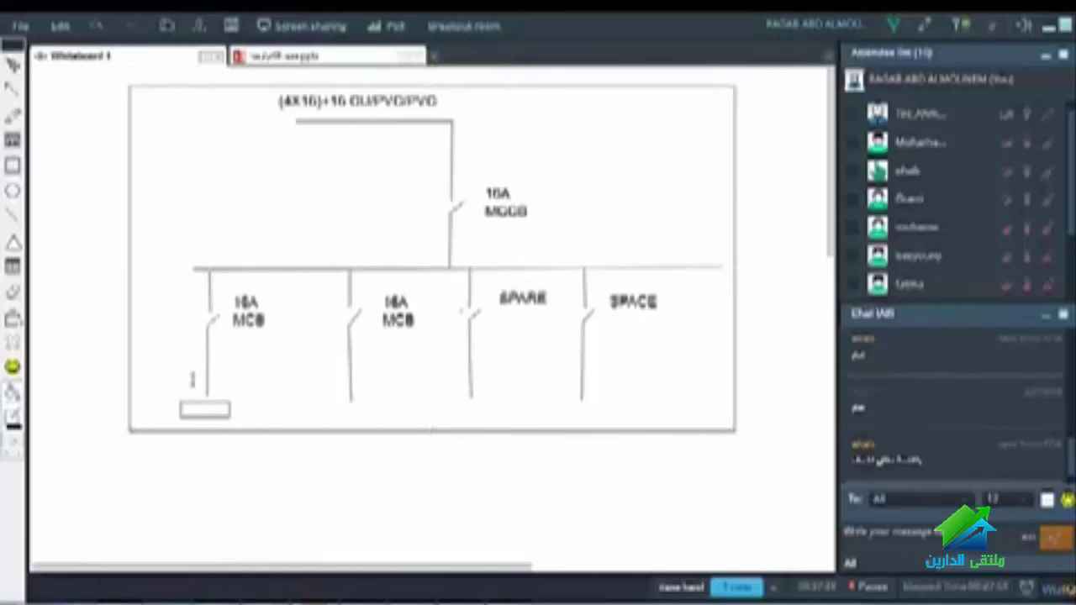
click(235, 410)
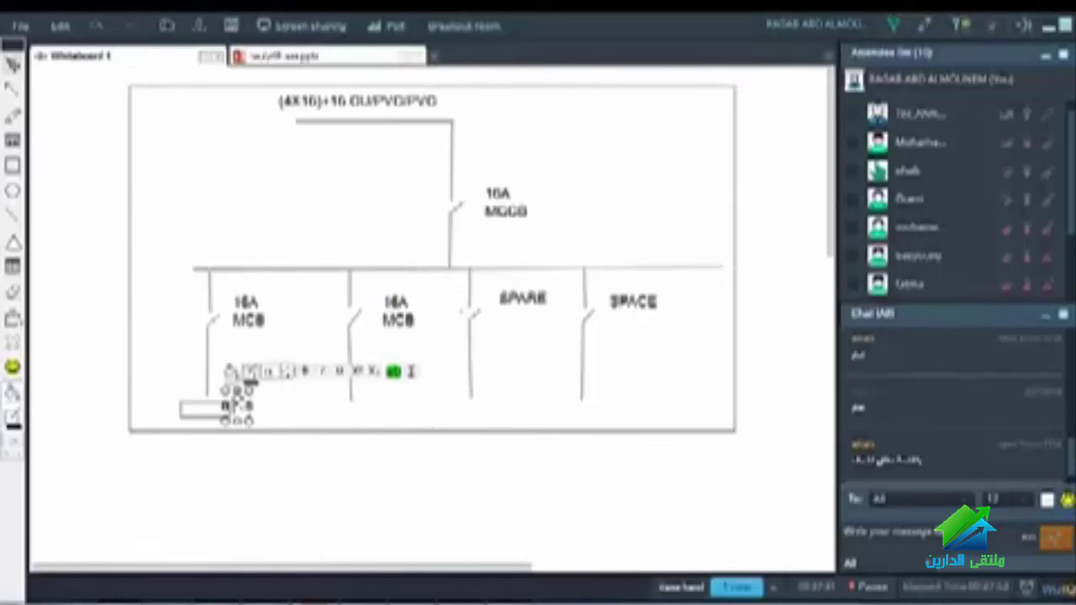
text(L1)
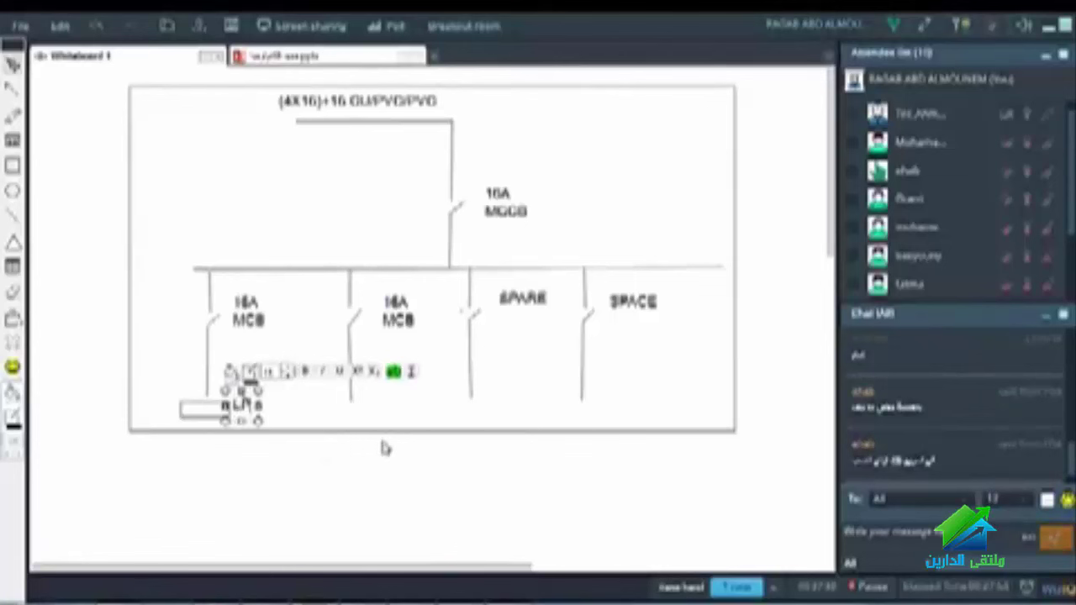
text(-DR2)
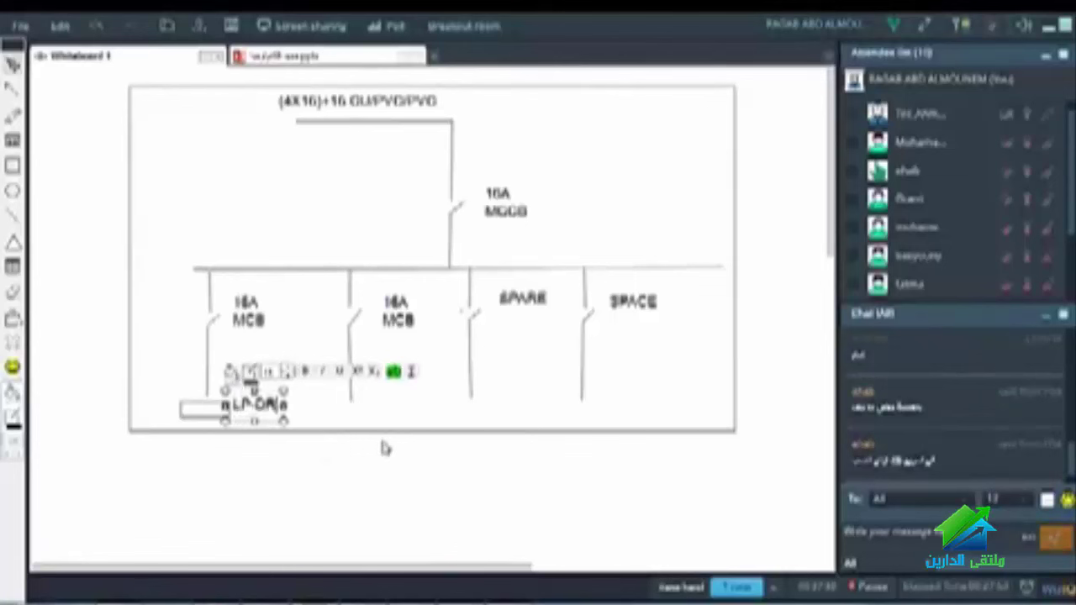
click(394, 454)
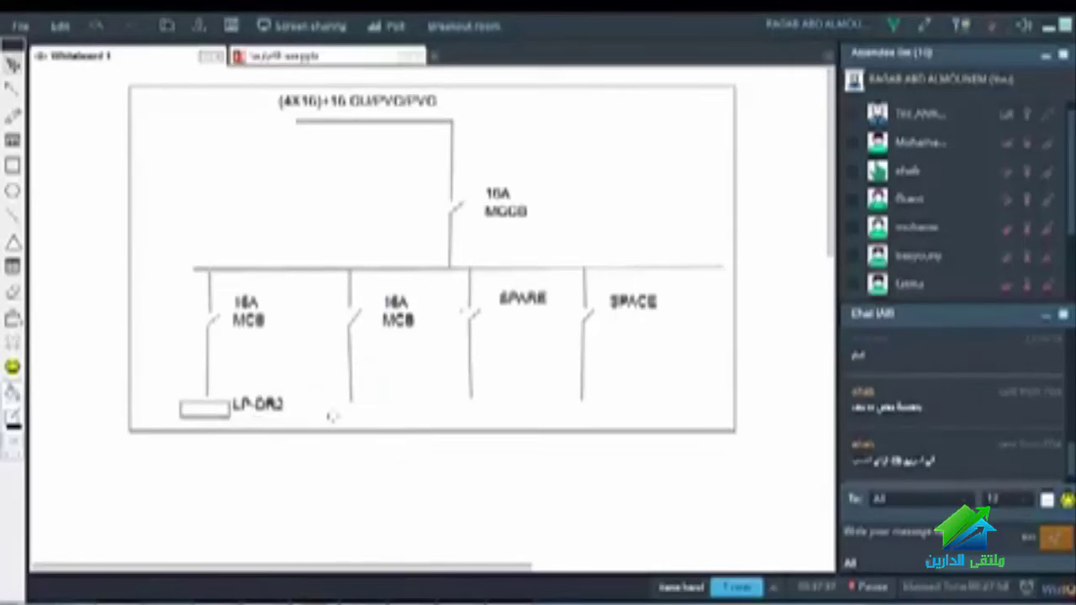
click(262, 401)
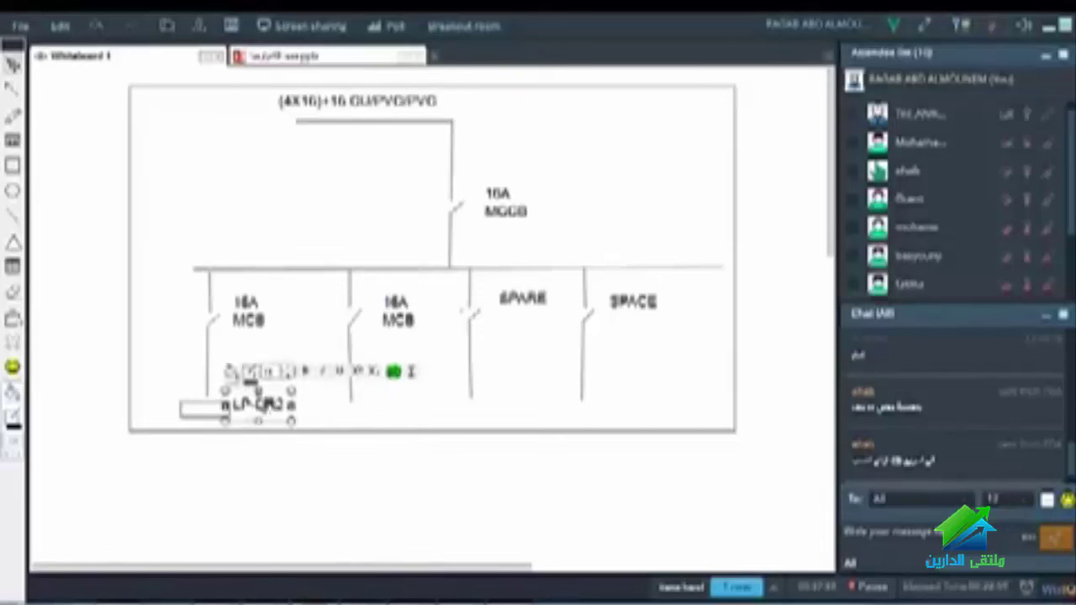
click(295, 424)
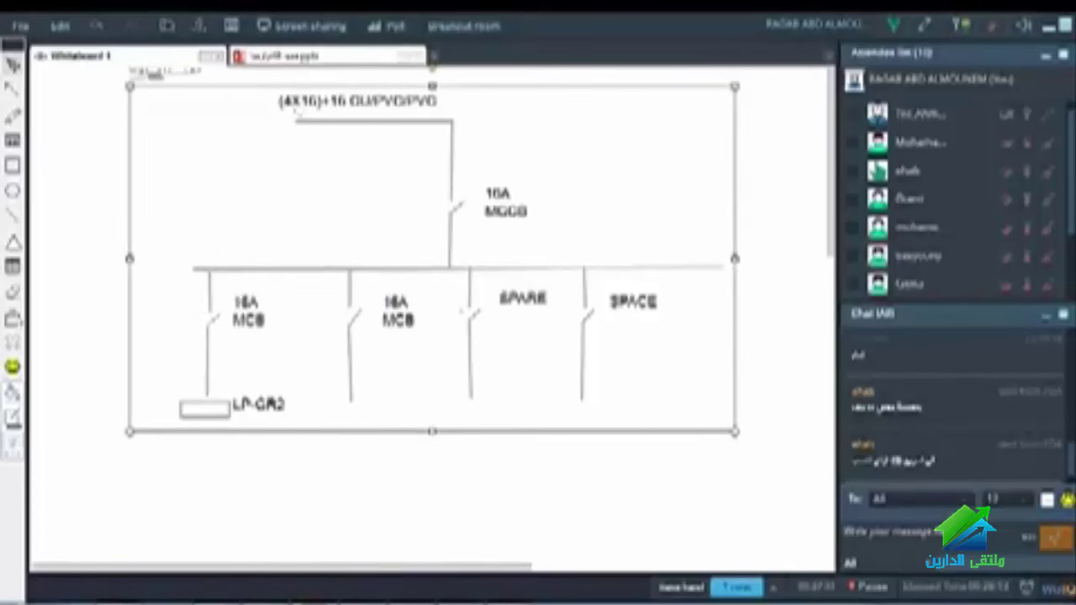
Step: Remove the rectangular frame around the diagram
click(186, 318)
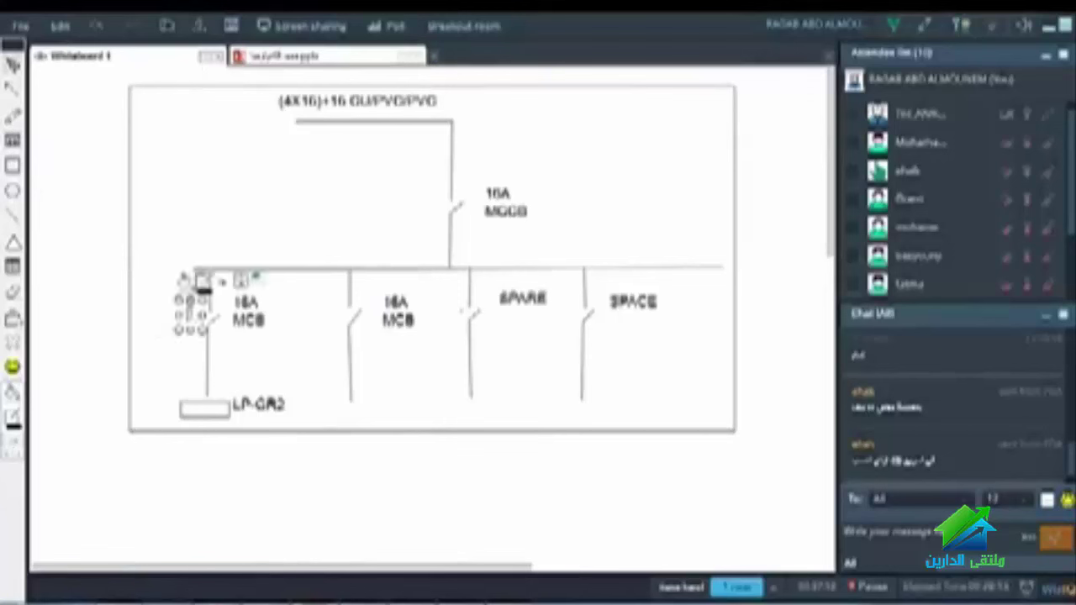
click(347, 114)
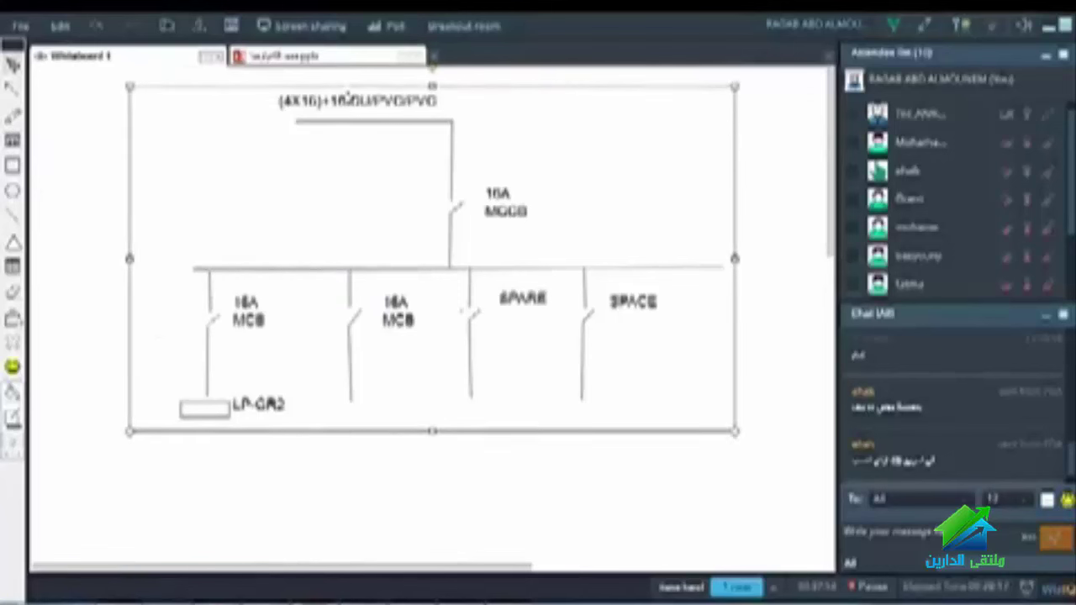
click(357, 108)
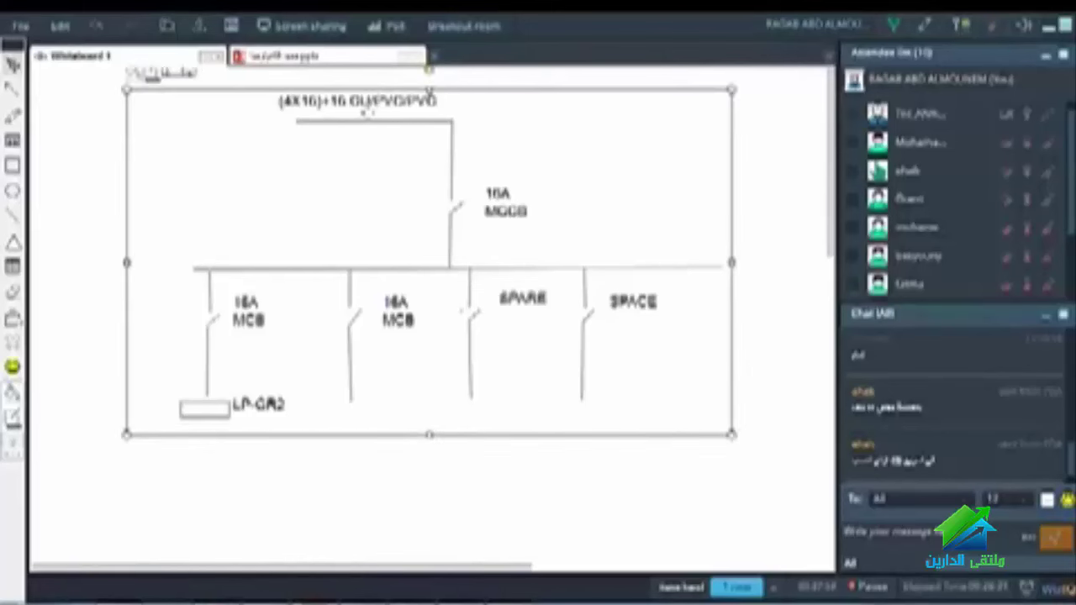
key(Escape)
Step: Widen the text box of the incoming cable label so its text fits on one line
double_click(357, 99)
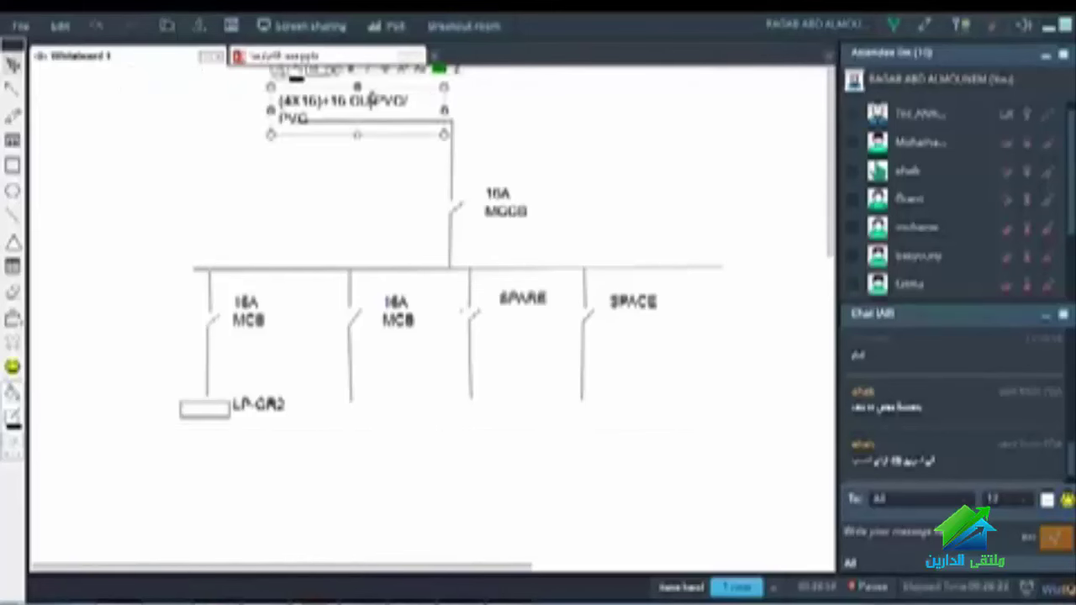
double_click(346, 100)
click(384, 101)
drag(412, 101, 244, 111)
click(257, 126)
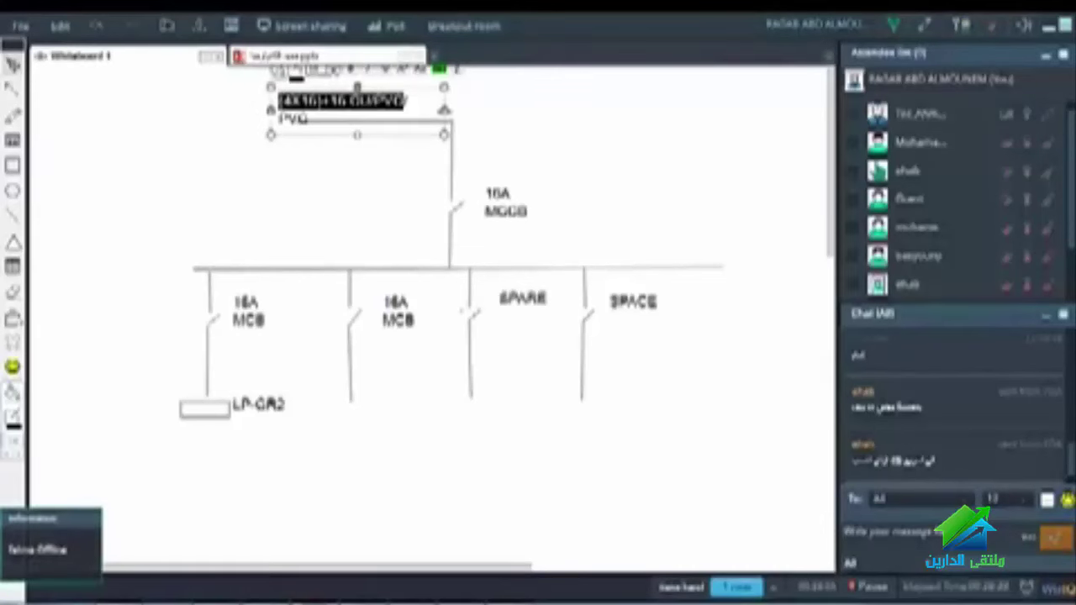
drag(444, 110, 505, 110)
click(458, 101)
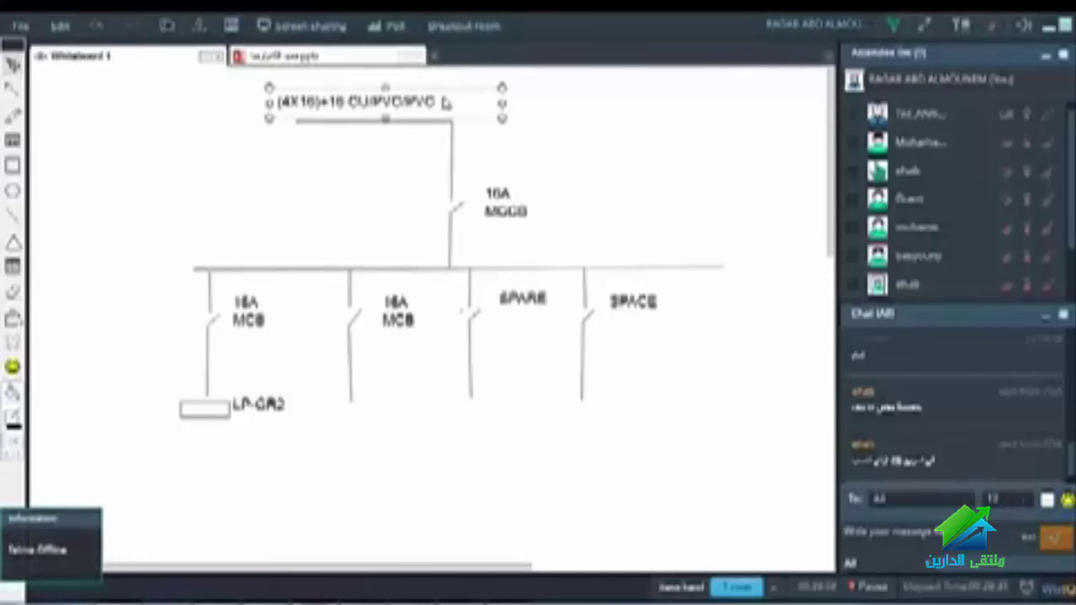
Step: Copy the full text of the incoming cable label, (4X16)+16 CU/PVC/PVC
click(437, 105)
drag(431, 101, 277, 102)
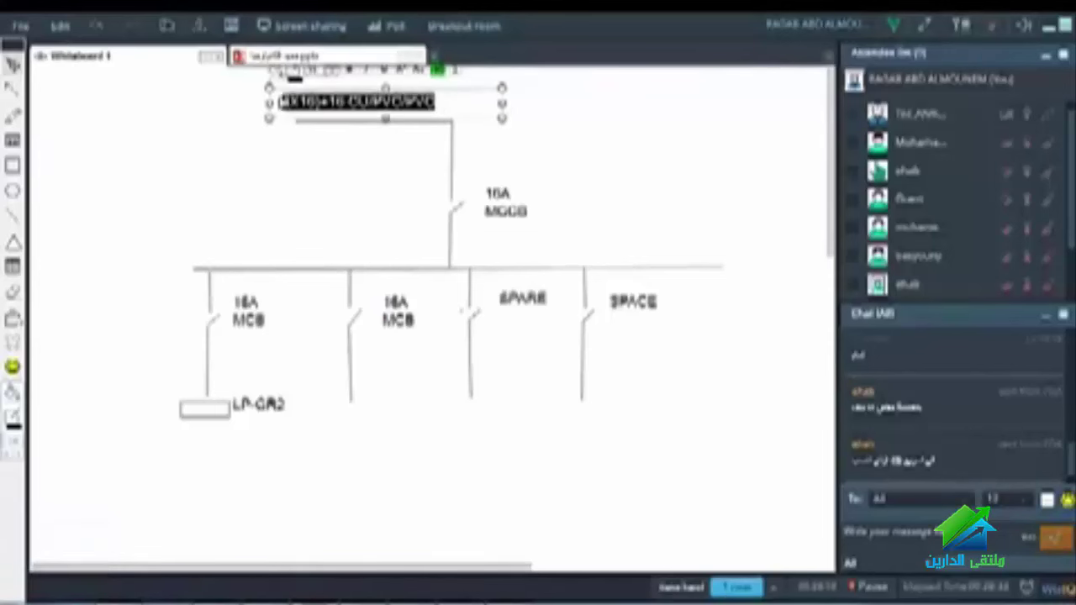
right_click(290, 101)
click(345, 133)
click(168, 320)
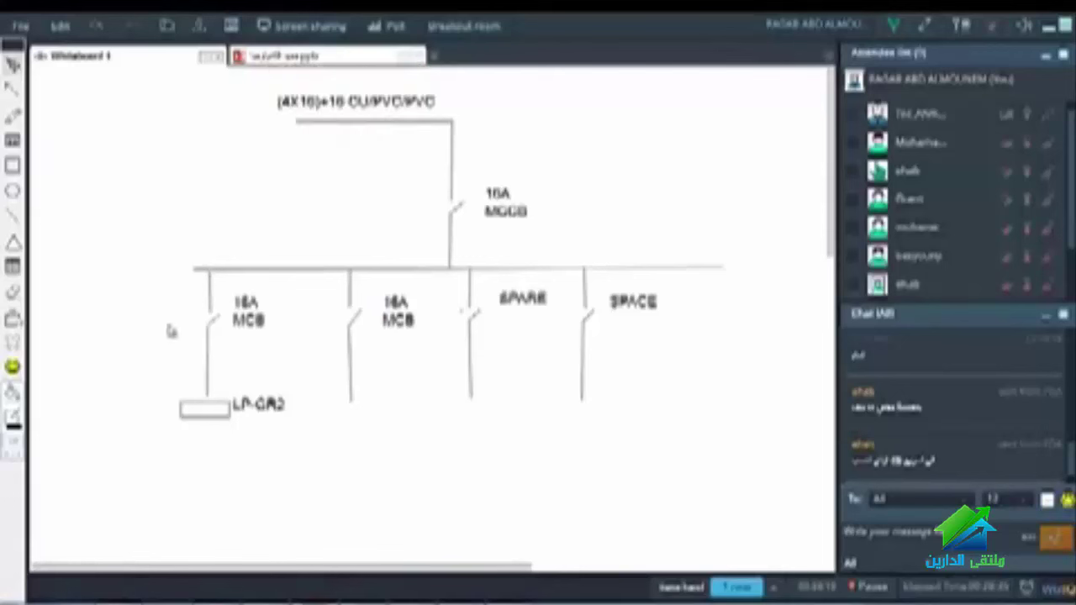
Step: Paste the copied text as a new label at the first 16A MCB feeder and change it to (4X10)+10CU/PVC/PVC
click(14, 142)
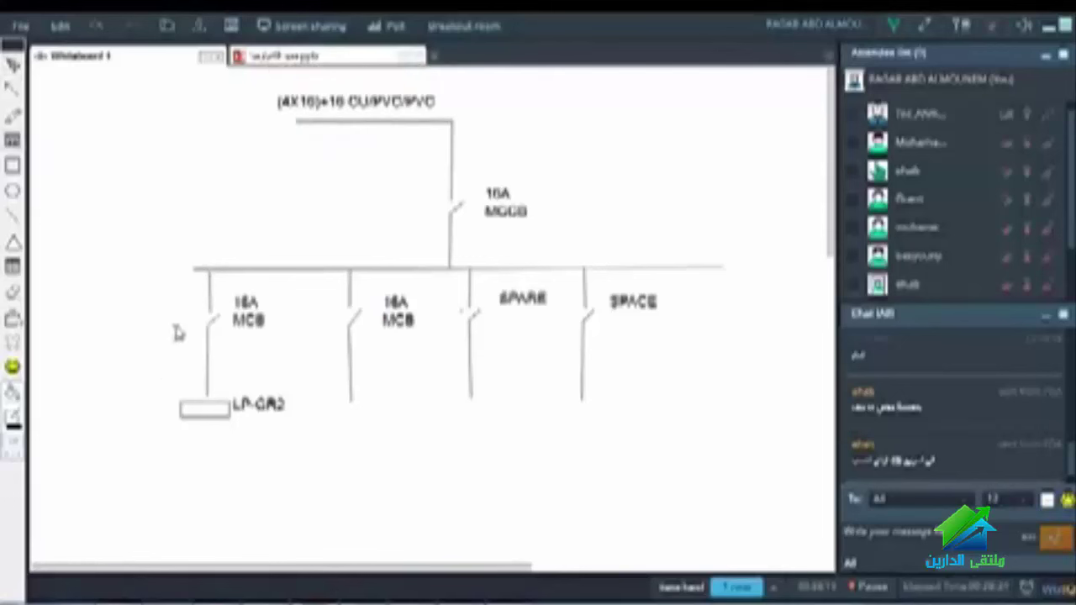
click(178, 332)
right_click(179, 330)
click(216, 372)
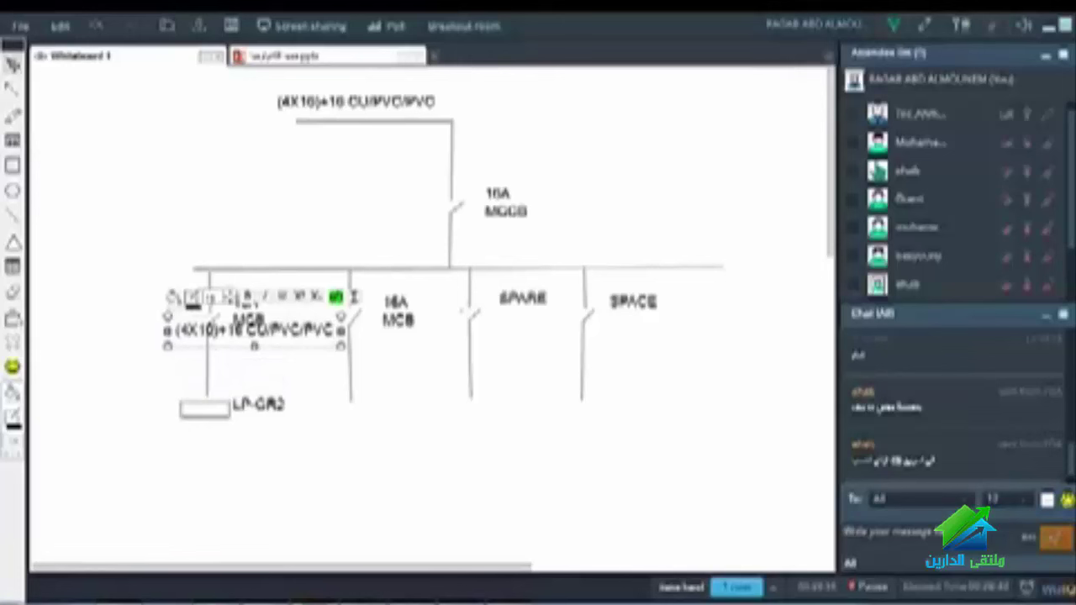
text(0)
click(355, 411)
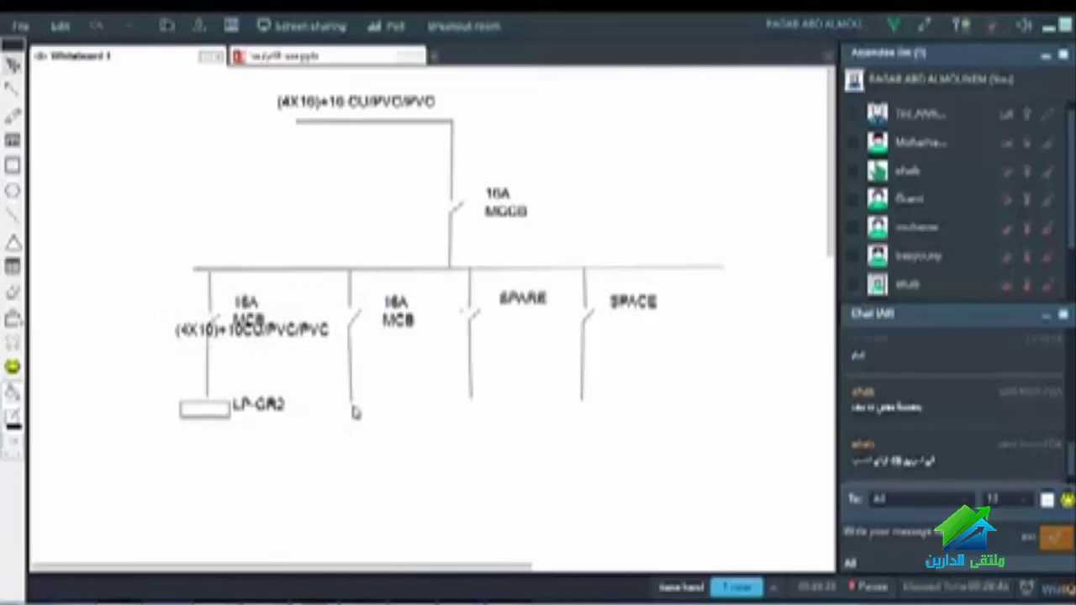
Step: Move the (4X10)+10CU/PVC/PVC label clear of the MCB text, to the left of the first feeder line
drag(269, 335, 178, 302)
right_click(178, 300)
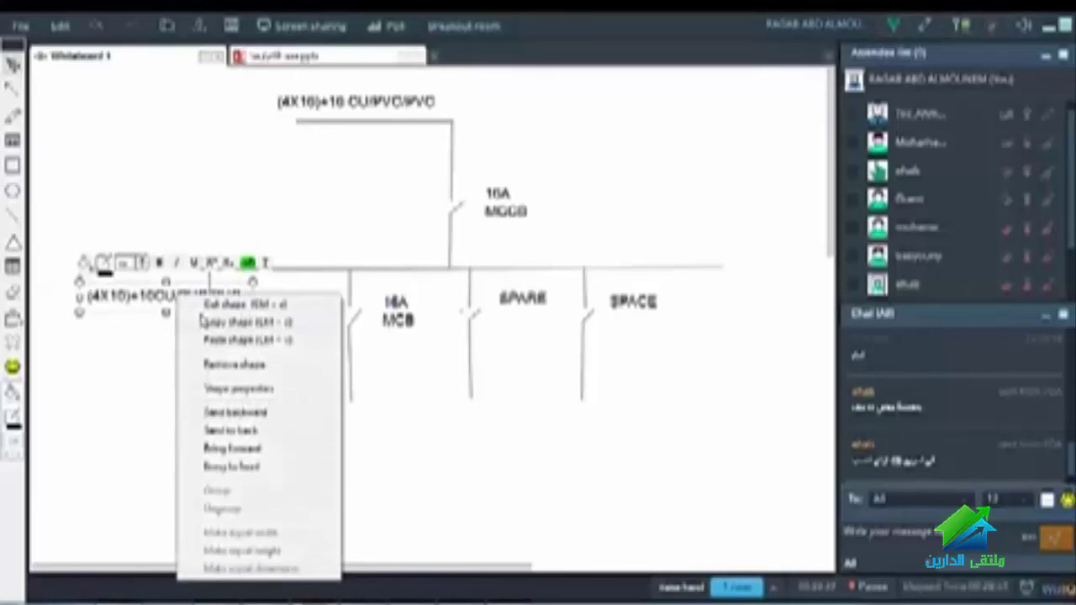
click(320, 447)
drag(131, 295, 33, 307)
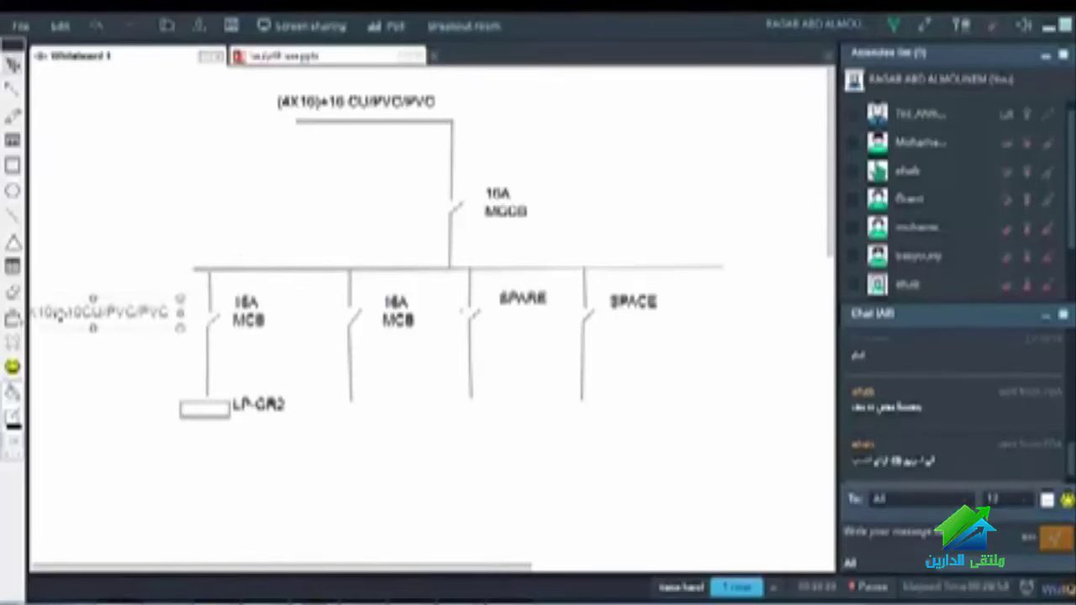
click(332, 362)
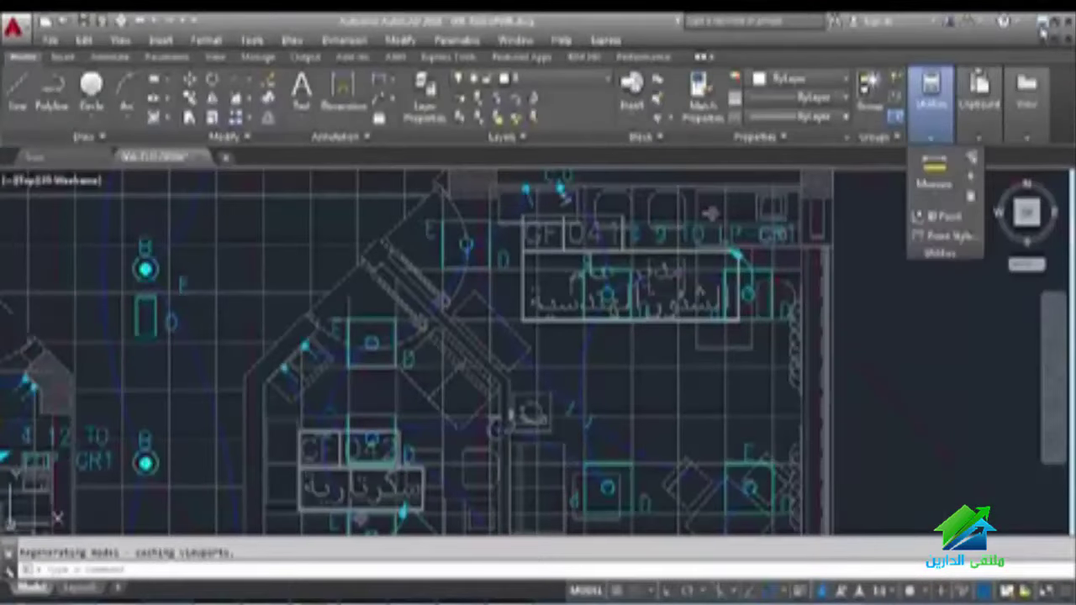
Step: Switch from AutoCAD to the electrical dwg folder, show the files as tiles, and open the drawing 087-ED01DT087.dwg
click(1043, 23)
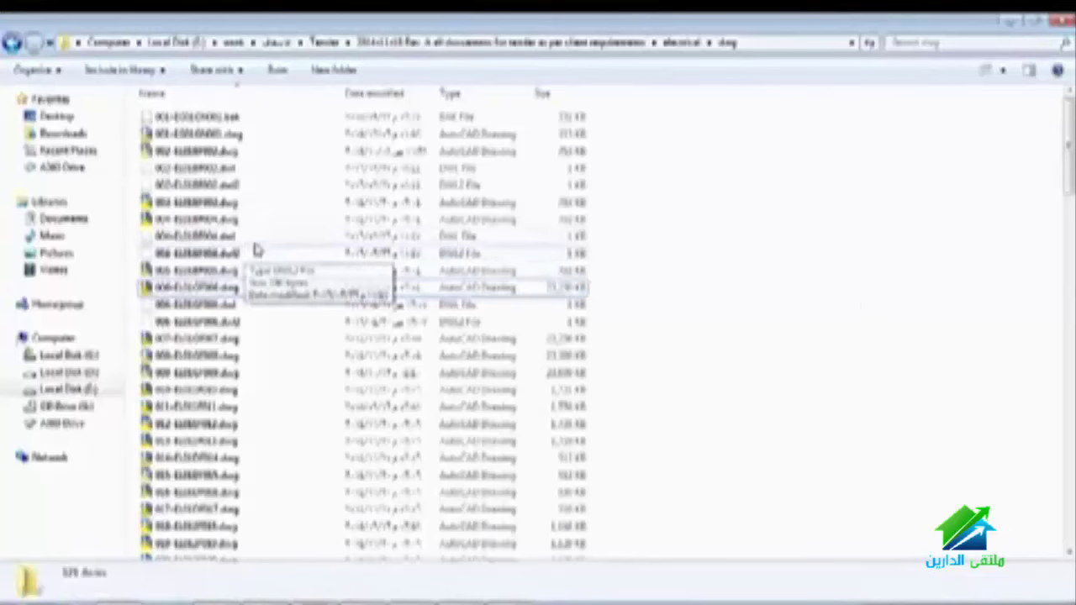
scroll(260, 244, down, 9)
scroll(260, 243, down, 5)
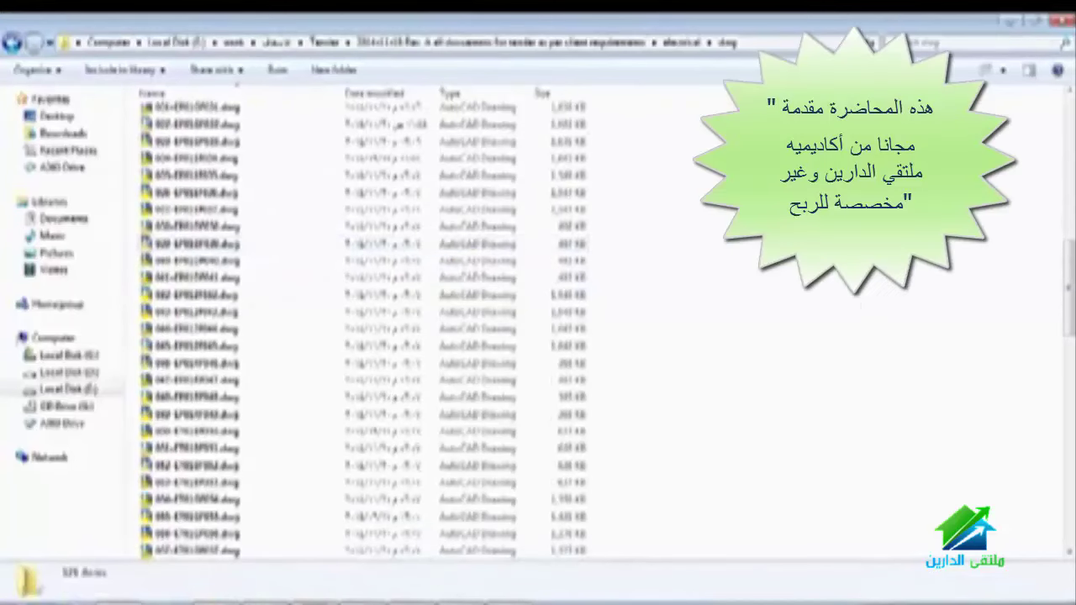
click(985, 71)
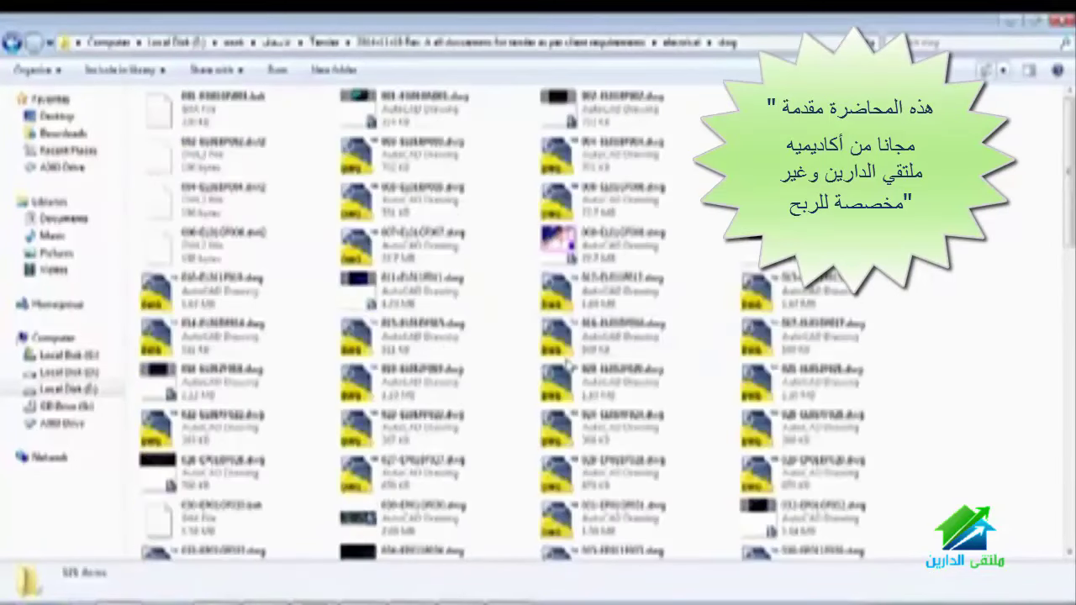
click(584, 387)
scroll(580, 353, down, 15)
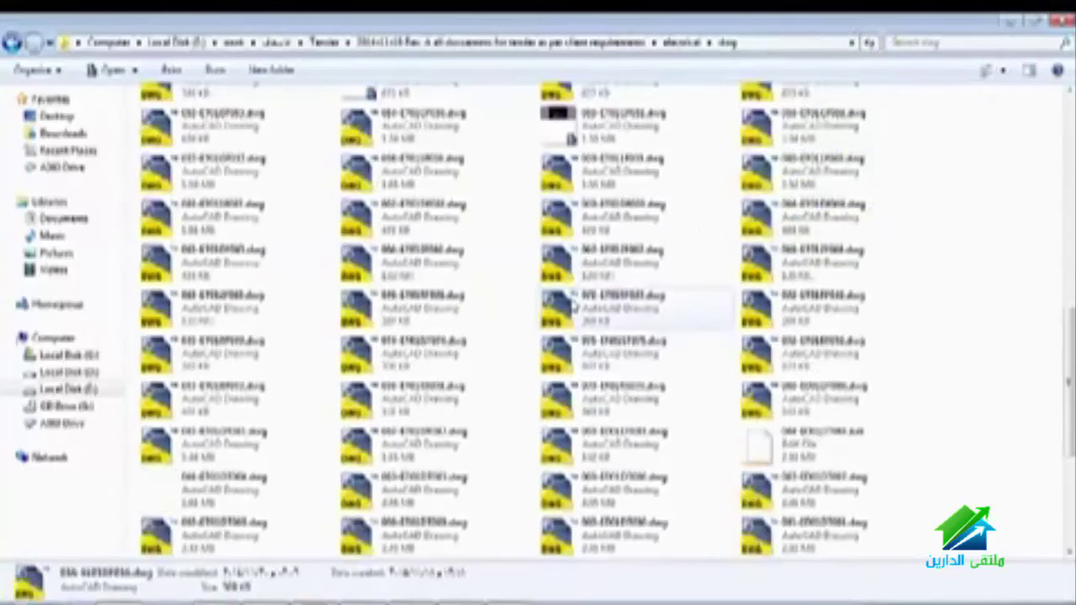
scroll(580, 307, up, 3)
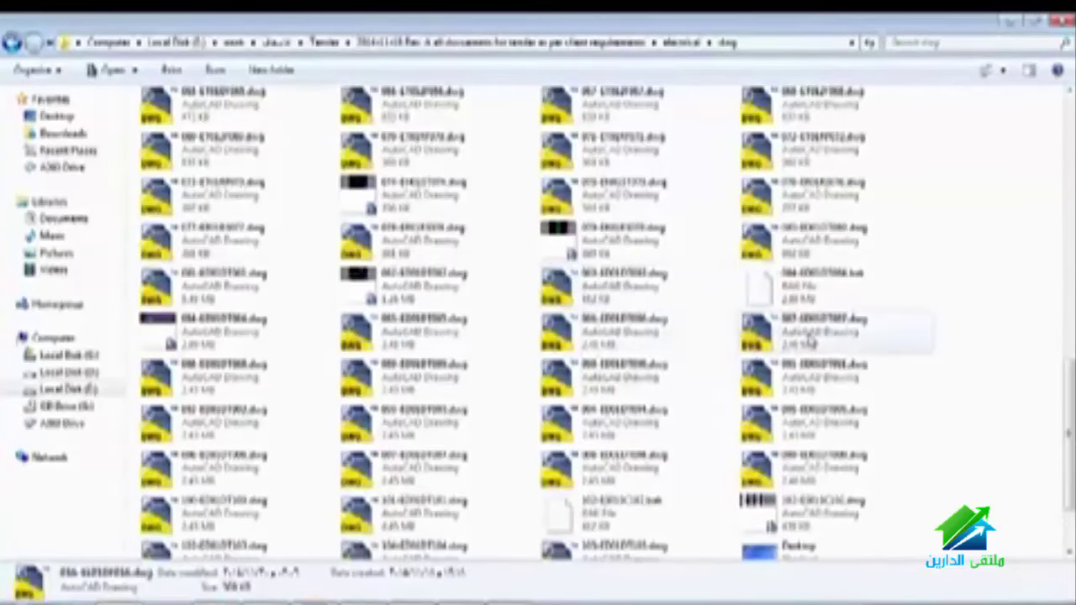
click(790, 331)
double_click(790, 330)
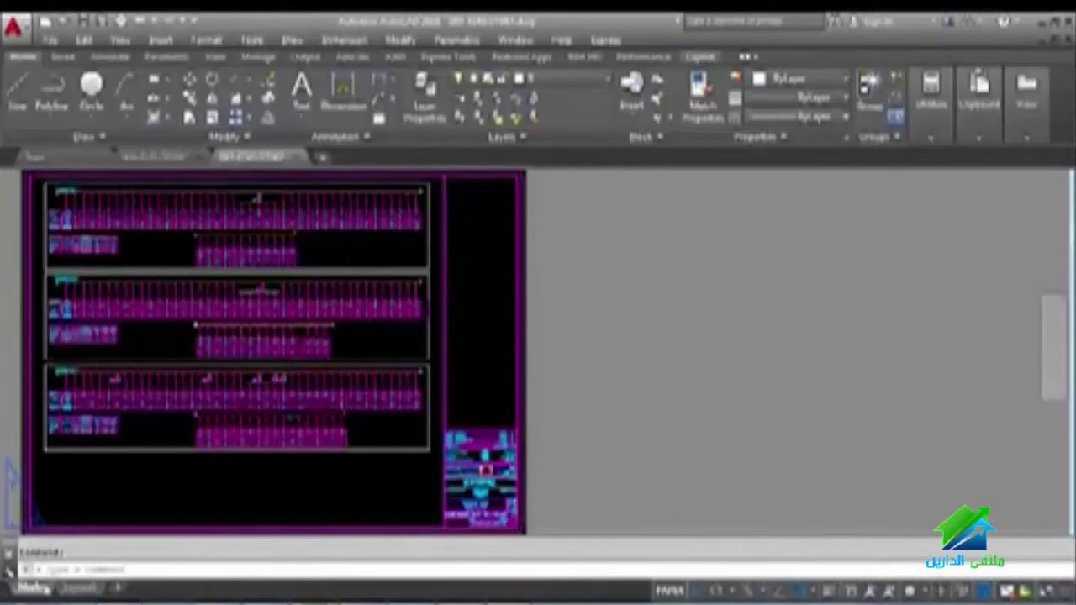
Step: Examine the numbered panel schedule sheets in model space, and open another schedule drawing from the dwg folder
scroll(421, 385, down, 10)
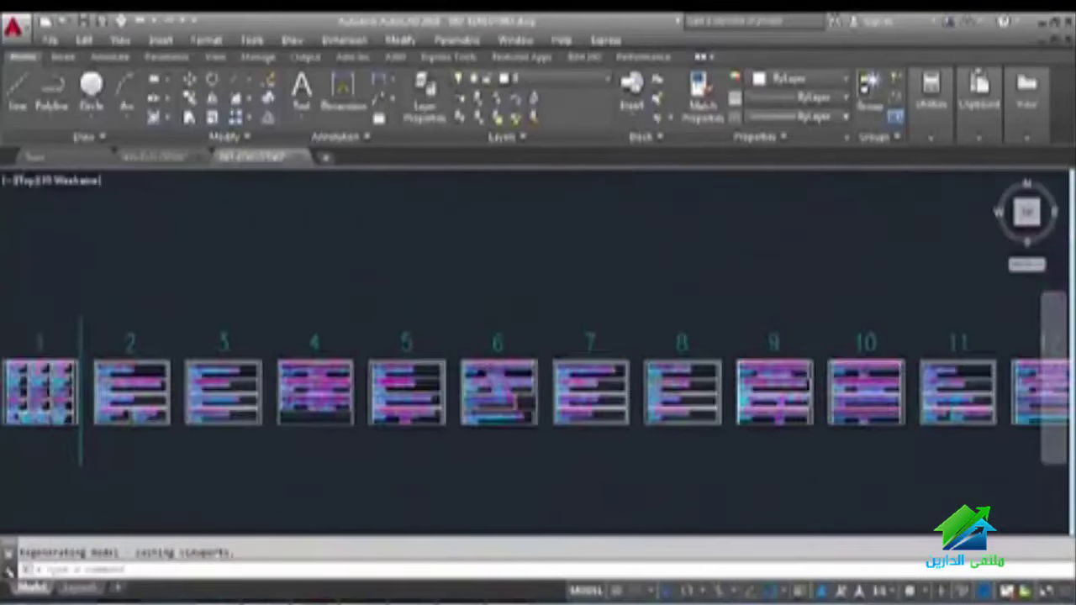
scroll(799, 357, up, 8)
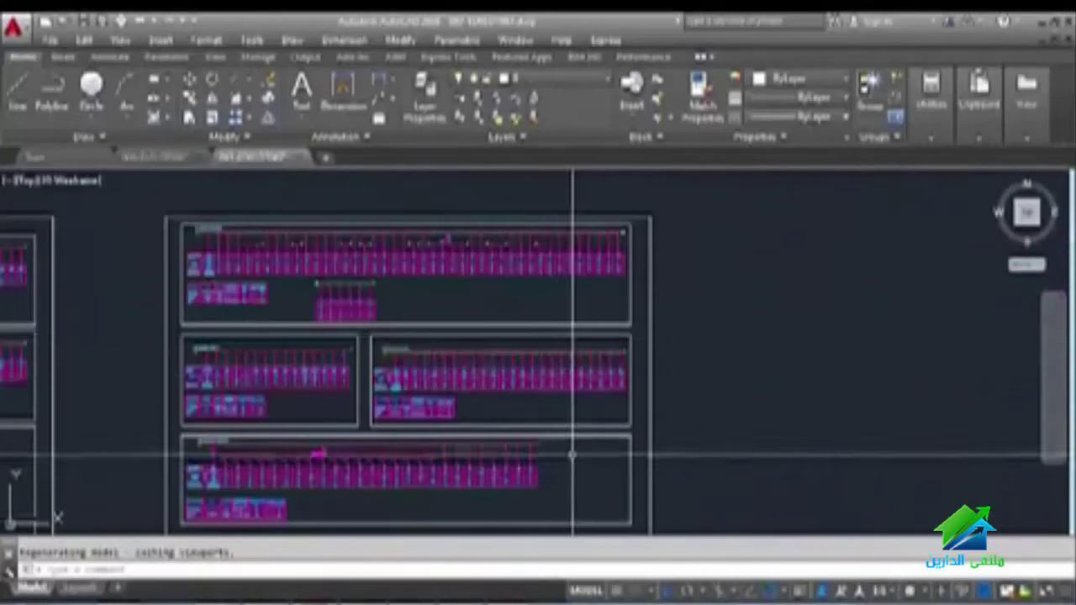
click(1021, 95)
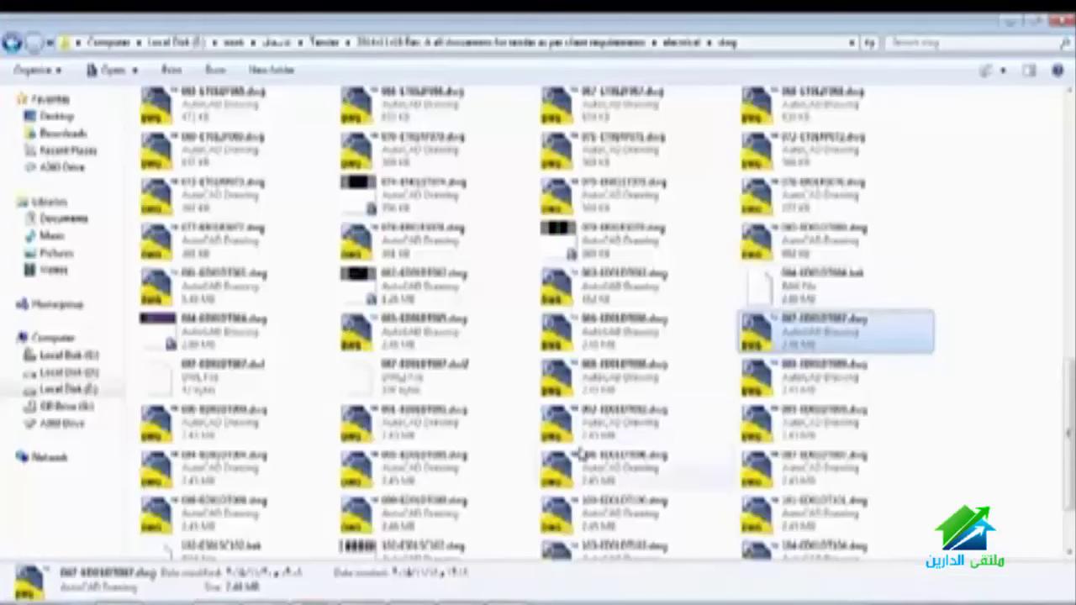
double_click(787, 328)
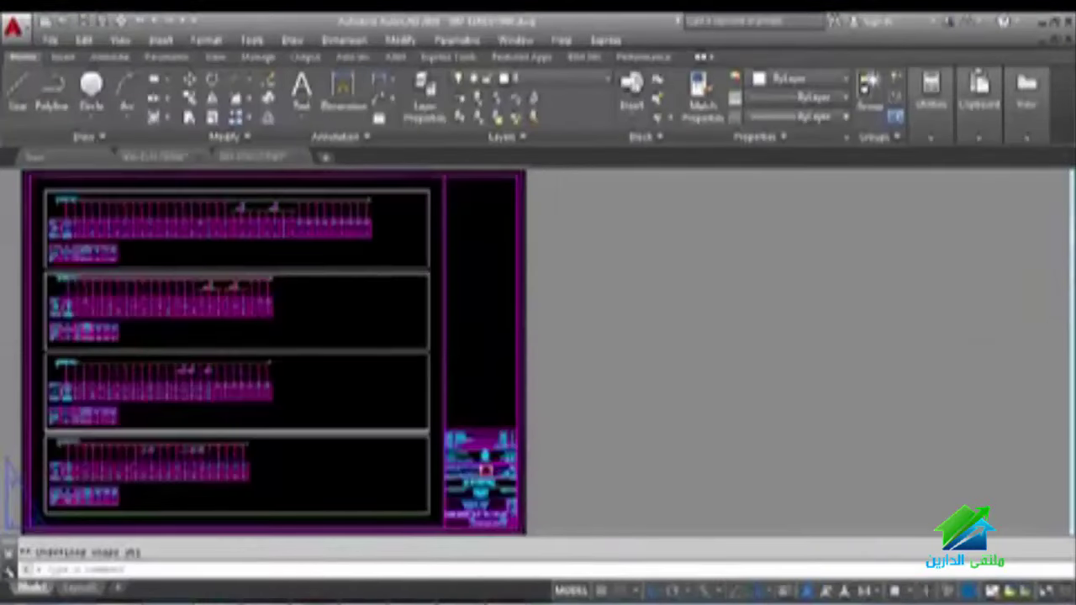
Step: Show the newly opened schedule drawing in model space and view its numbered panel schedule sheets
scroll(565, 332, down, 5)
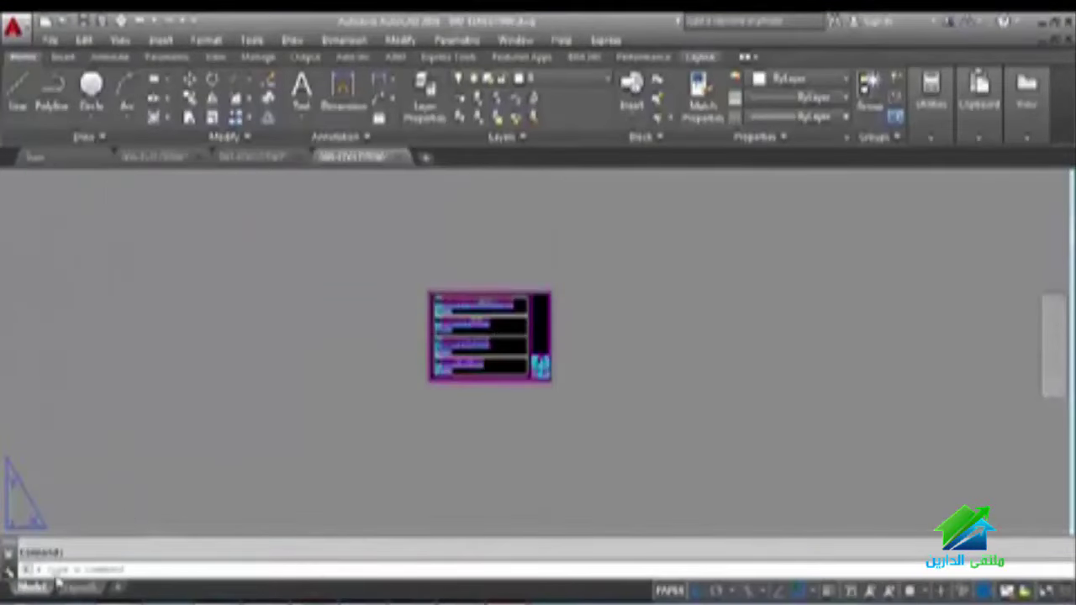
click(32, 587)
scroll(414, 334, down, 5)
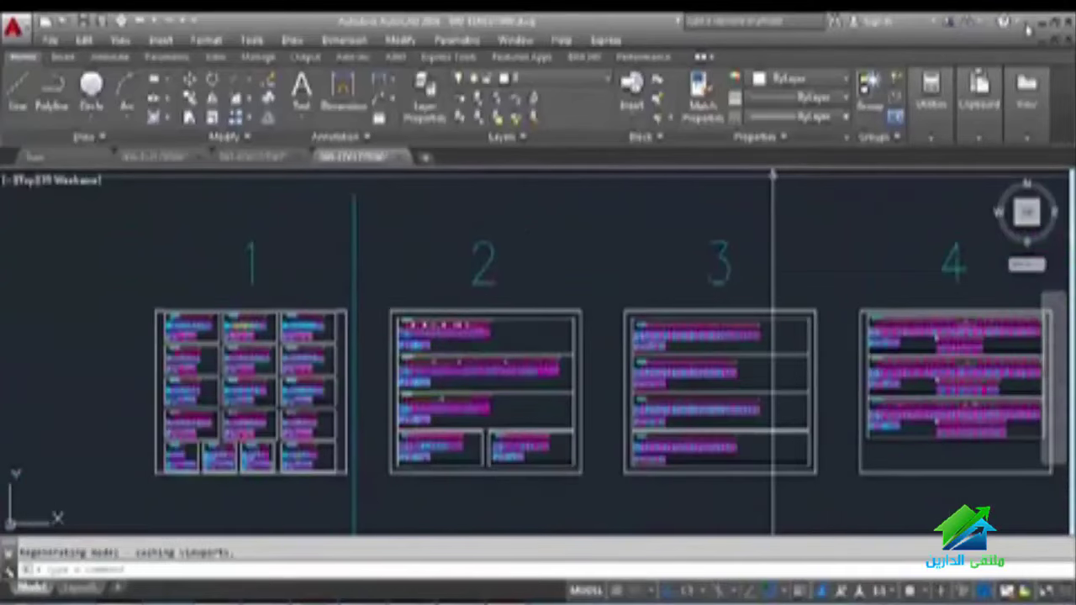
Step: Switch from AutoCAD to the file explorer, go back to the electrical folder, and open the ELEC List Of Drawings PDF
click(1042, 22)
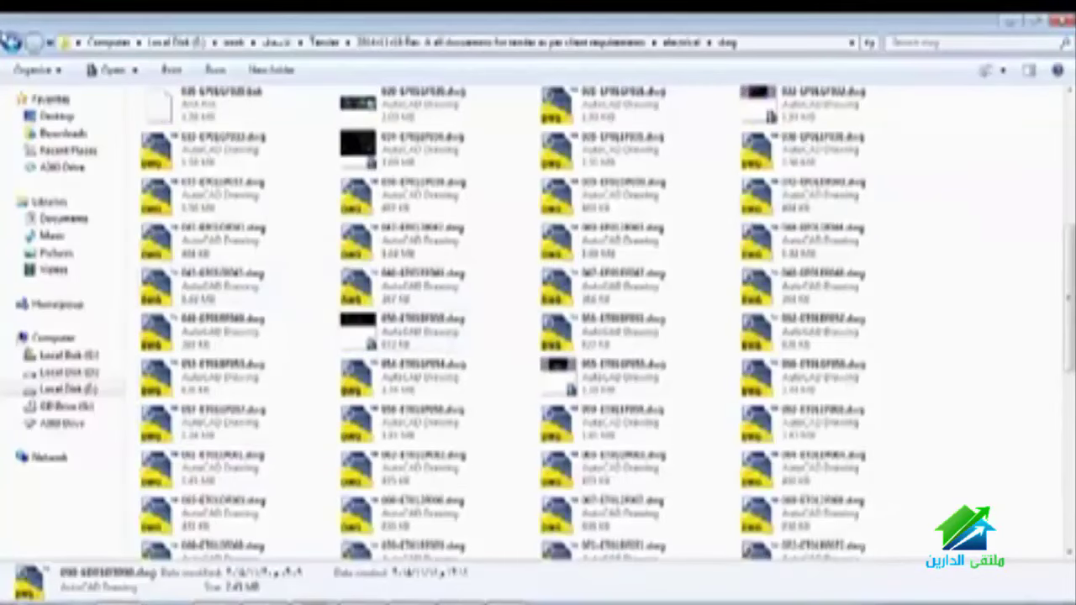
click(10, 41)
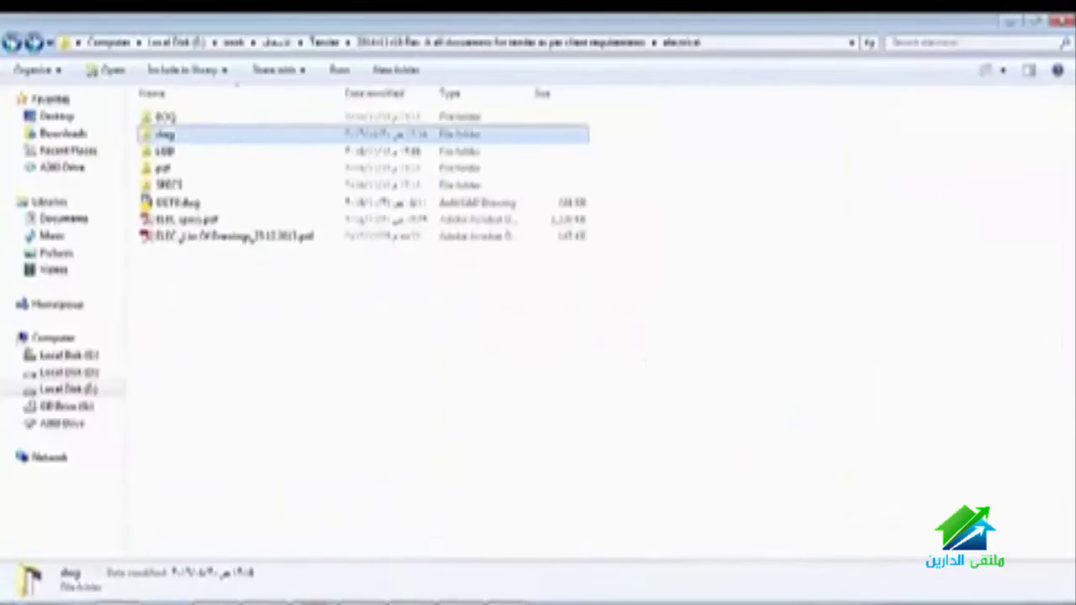
click(201, 238)
double_click(201, 238)
Step: Read through the drawing list from the lighting layouts to the power riser diagrams, and return to the electrical folder
scroll(454, 326, down, 10)
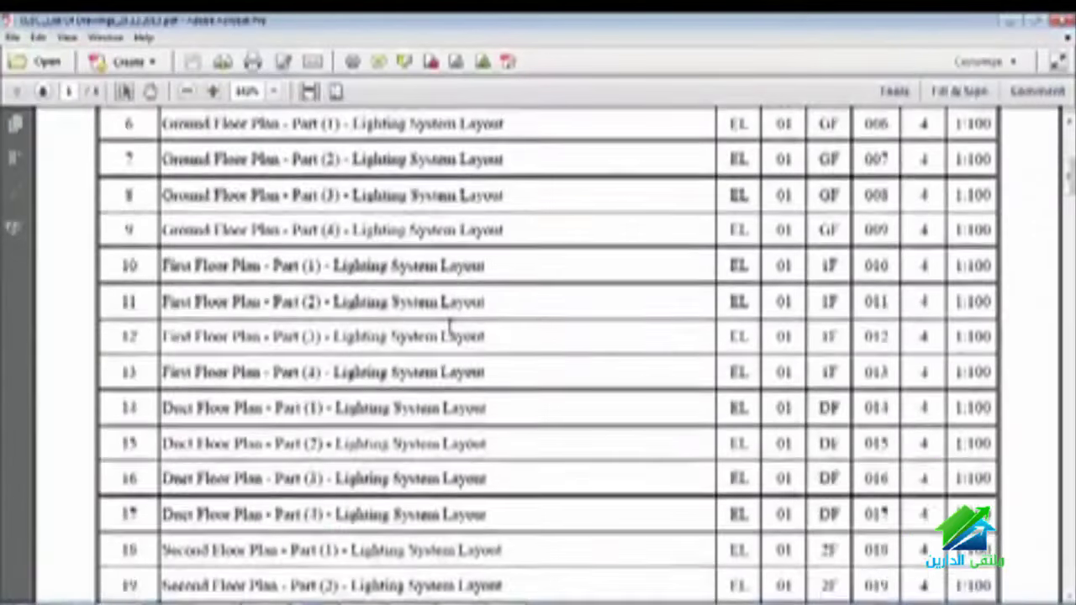
scroll(454, 326, down, 15)
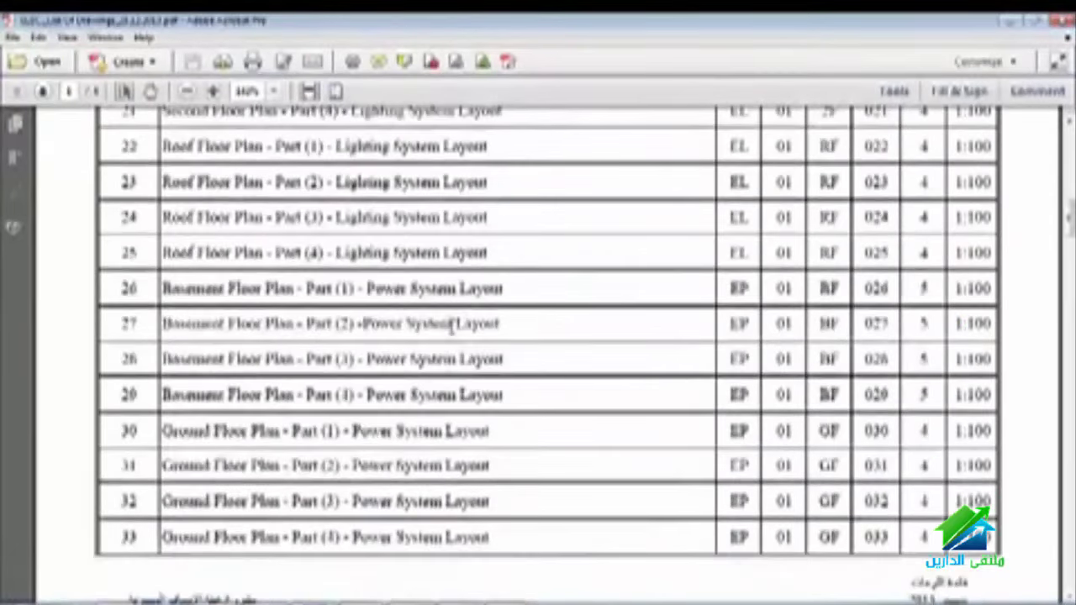
scroll(451, 326, down, 15)
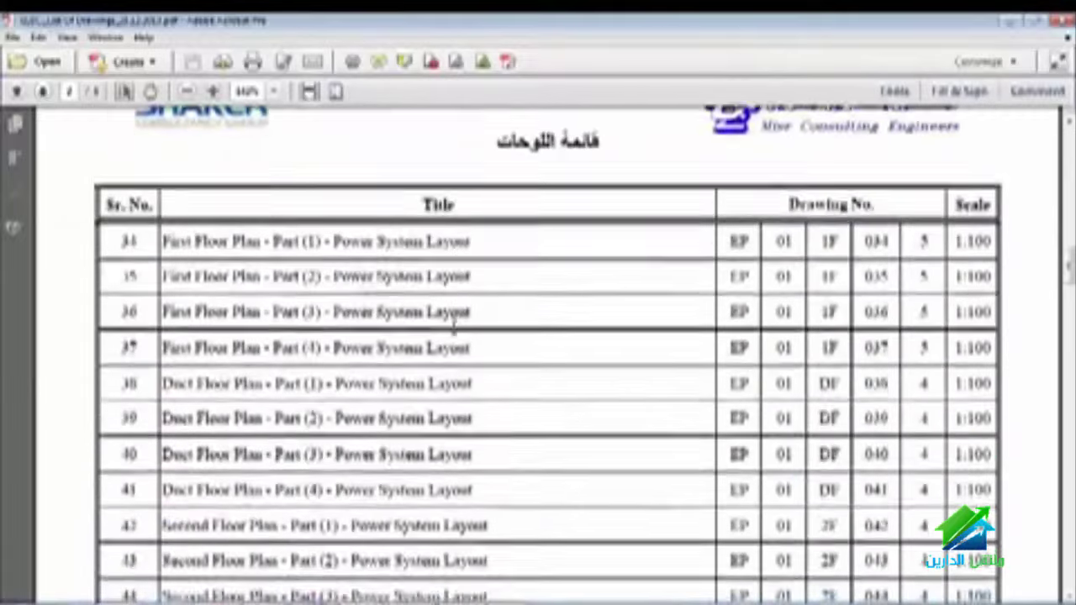
scroll(454, 328, down, 3)
scroll(454, 334, down, 10)
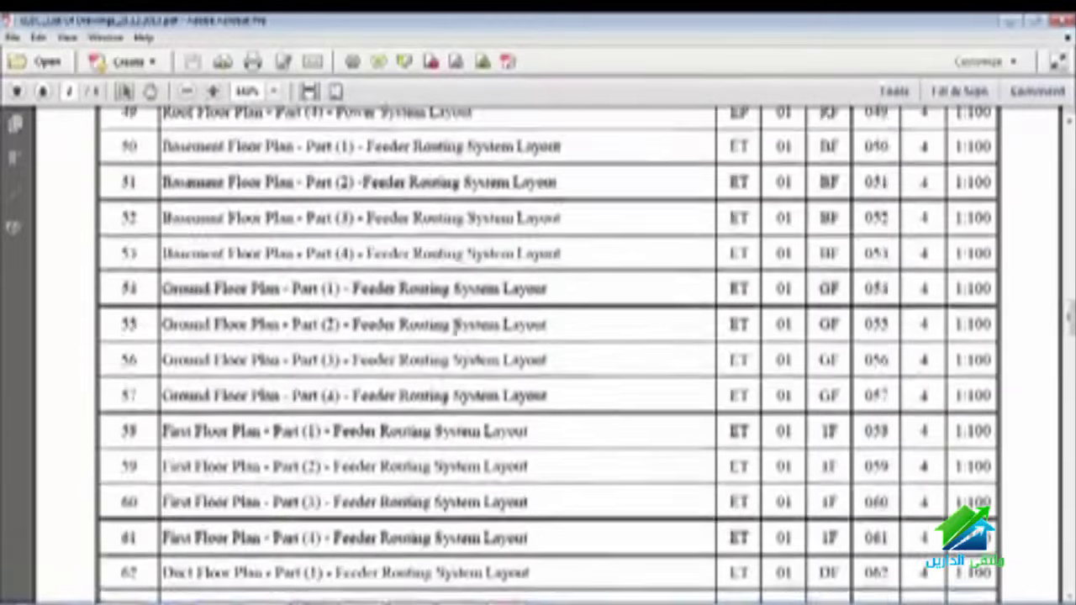
scroll(455, 335, down, 12)
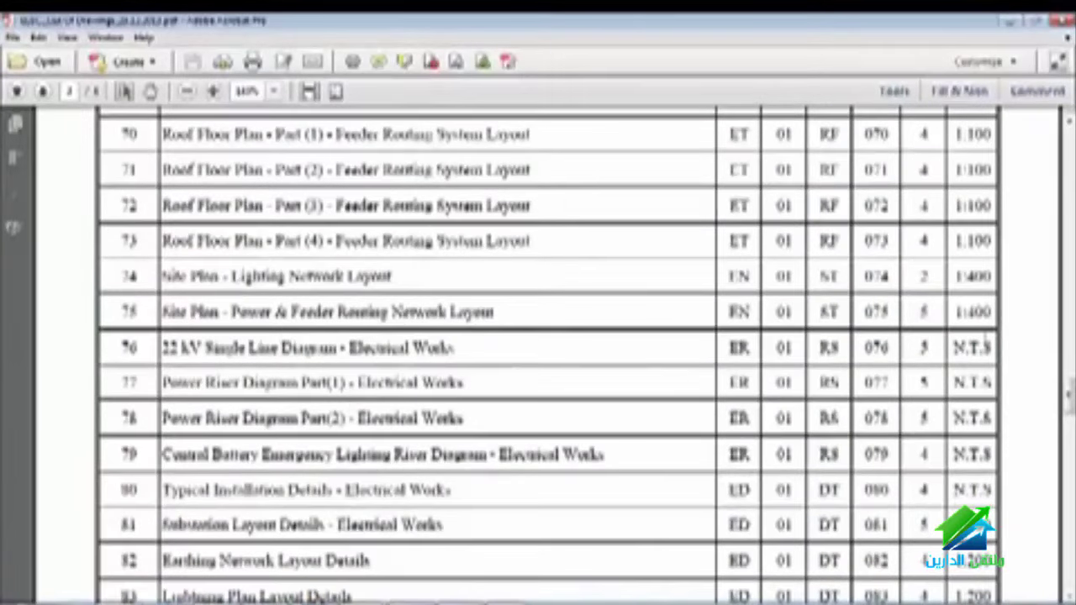
click(1009, 20)
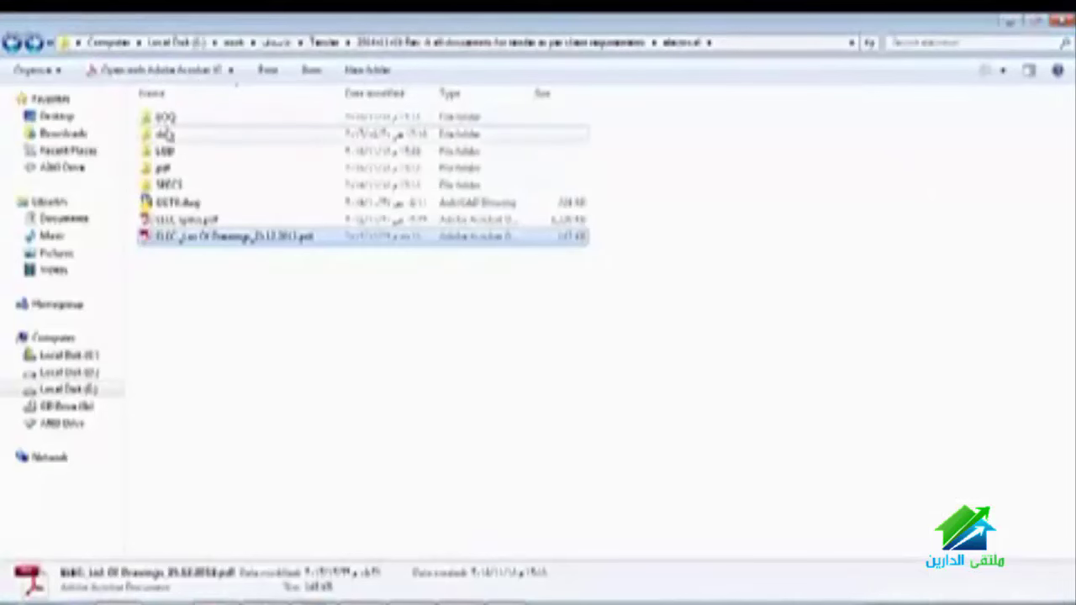
Step: Open the drawing 078-ER01RS078.dwg from the dwg folder and show it in model space
double_click(167, 134)
scroll(727, 432, down, 3)
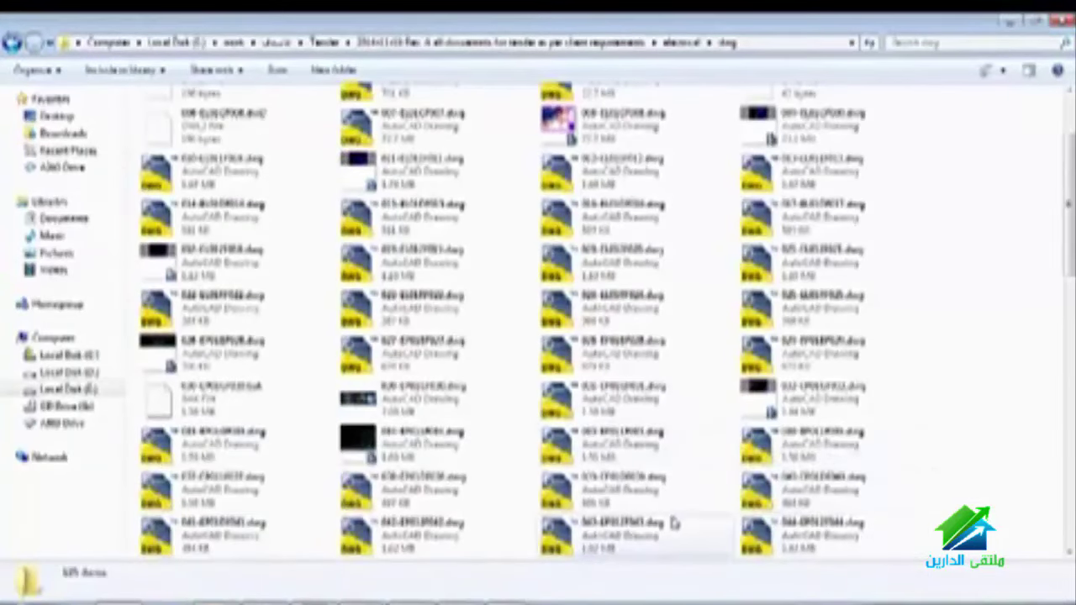
scroll(545, 503, down, 8)
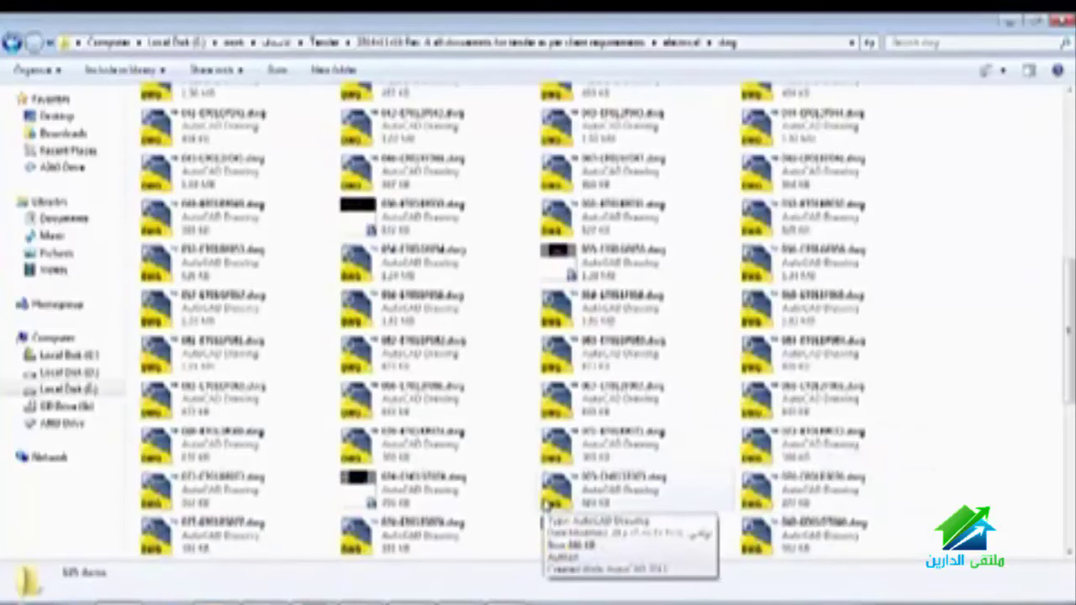
double_click(511, 508)
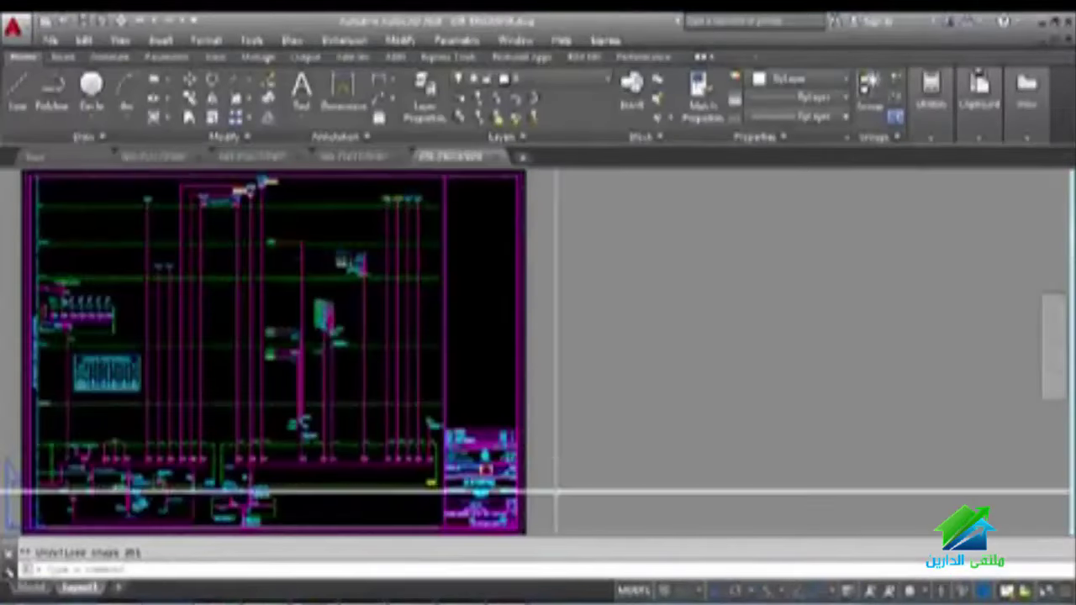
click(32, 589)
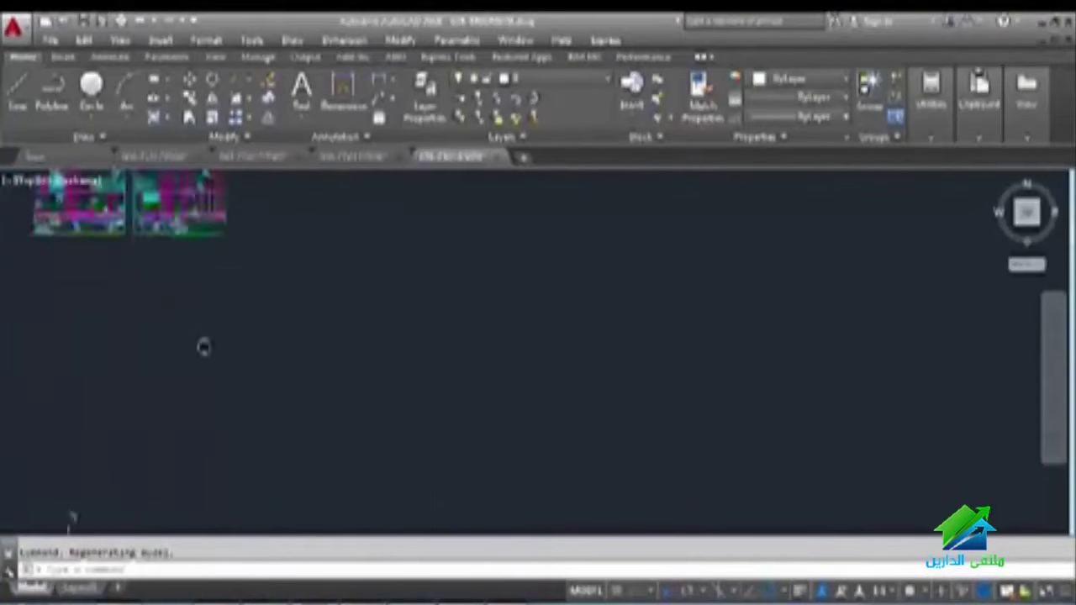
Step: Examine the power riser diagram, including the transformer, generator panel, main distribution boards, and the MCCB feeders to the UPS and AC units
scroll(543, 357, up, 5)
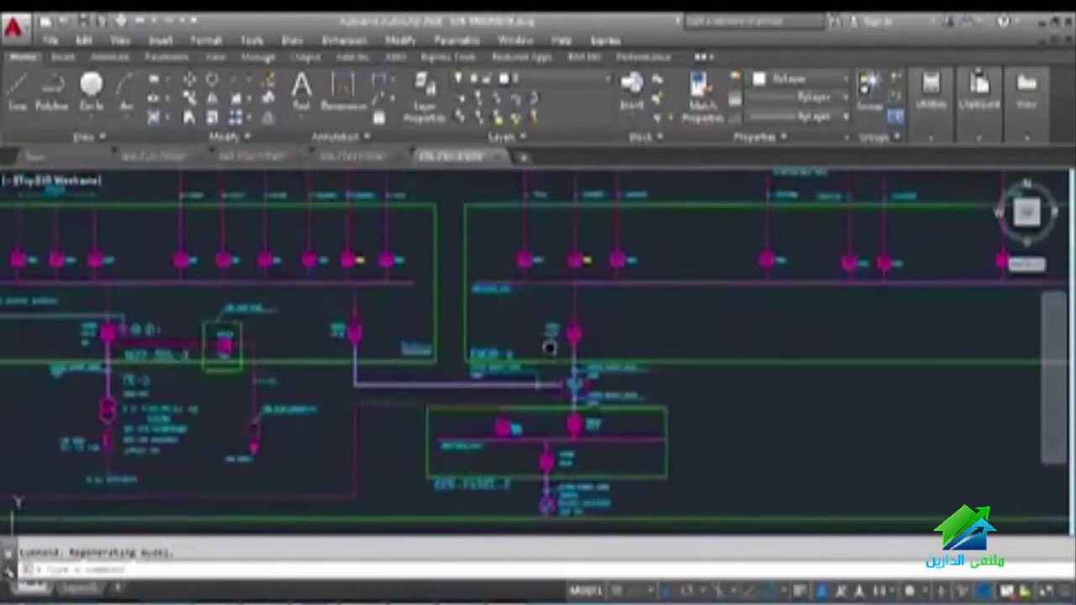
scroll(325, 269, down, 5)
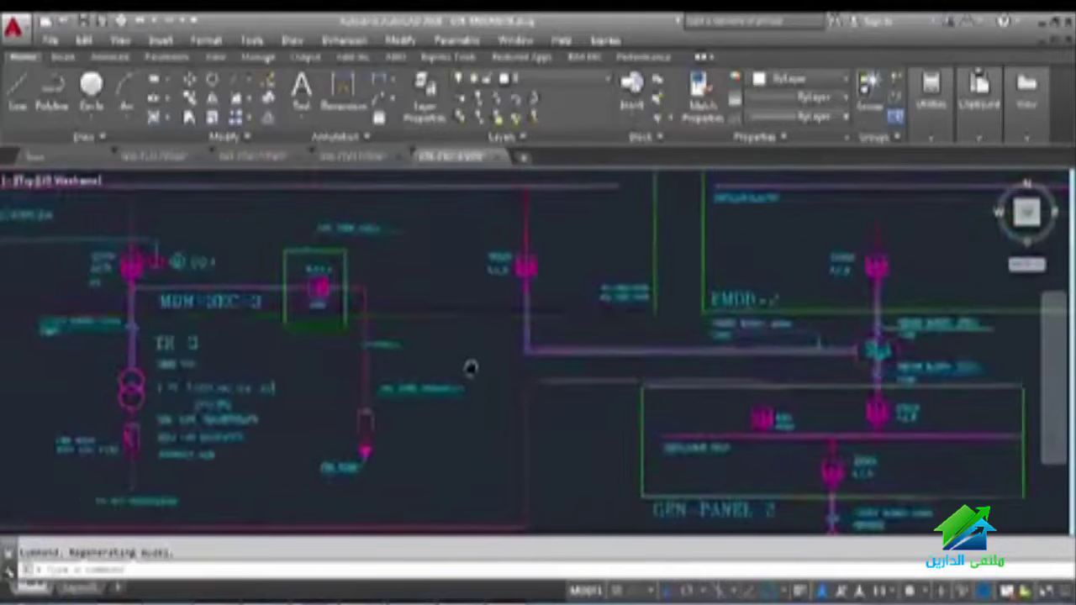
scroll(335, 338, down, 3)
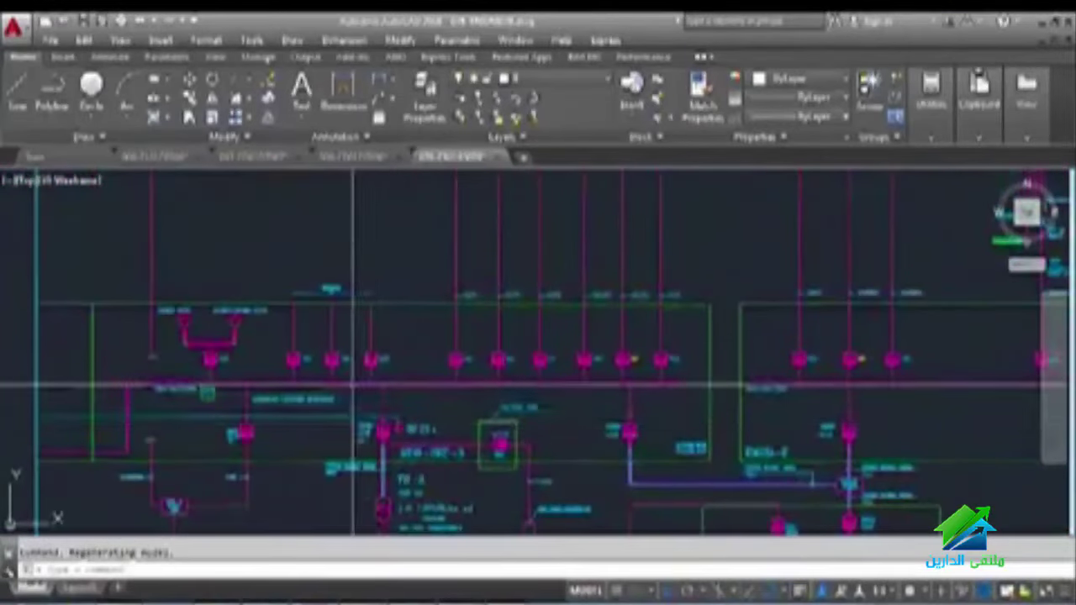
scroll(357, 454, up, 4)
scroll(357, 454, down, 3)
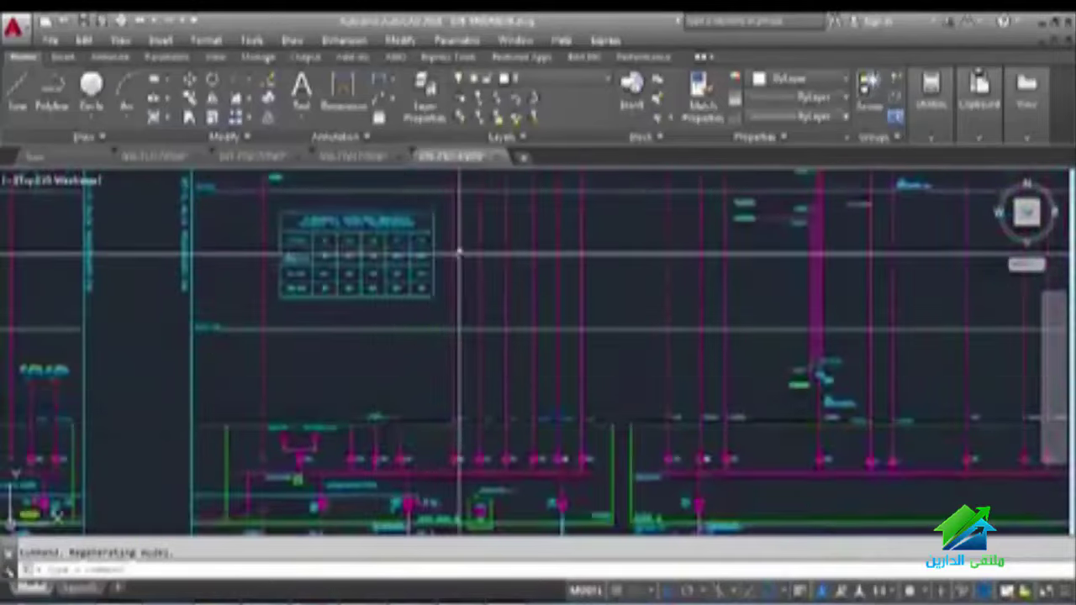
scroll(447, 284, down, 2)
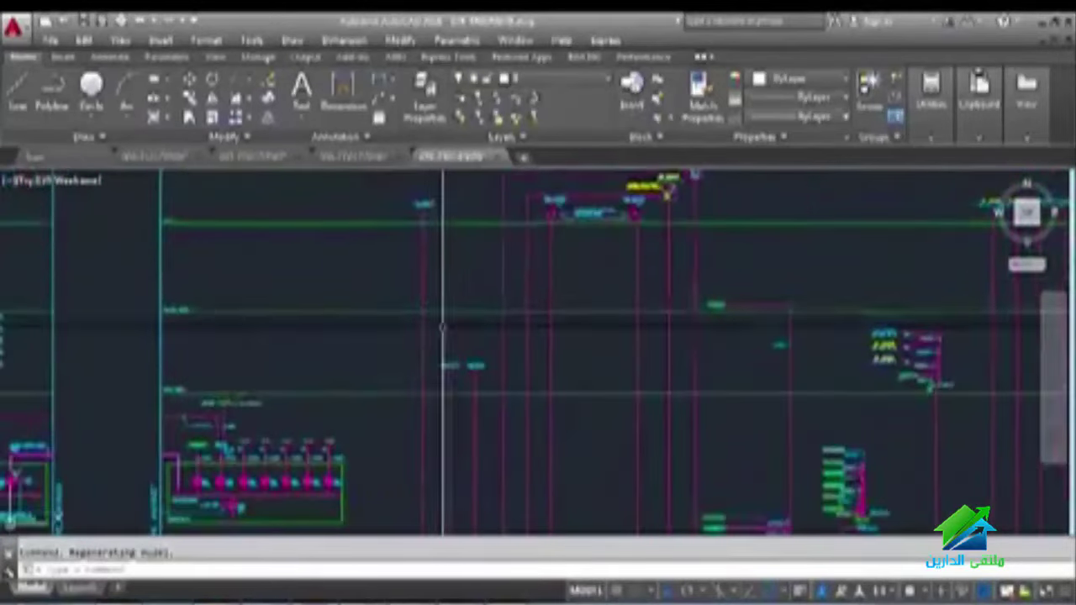
scroll(392, 294, up, 2)
scroll(563, 318, up, 3)
scroll(563, 318, up, 5)
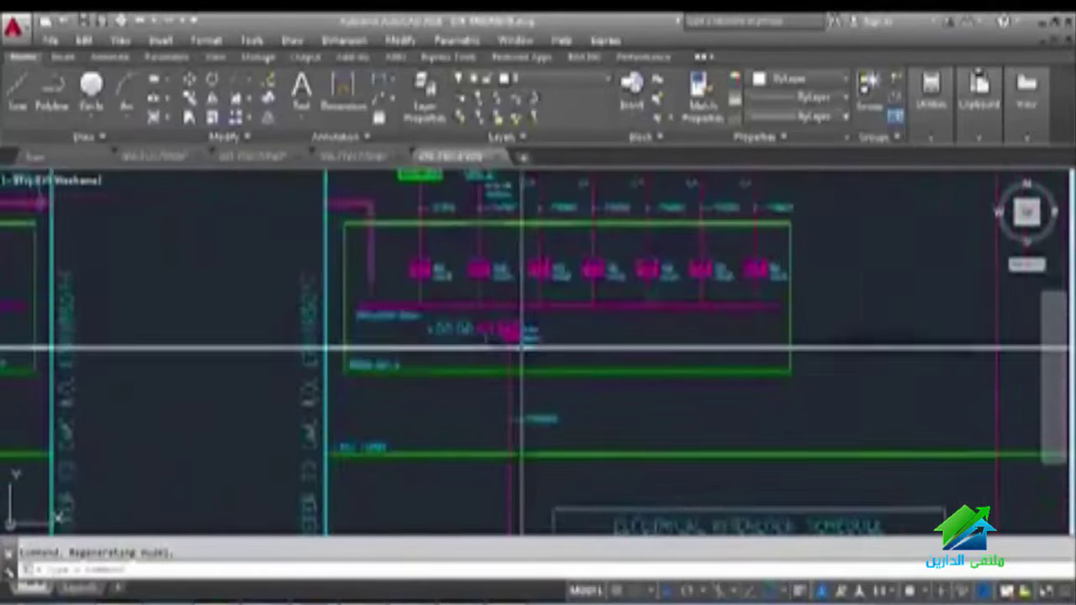
scroll(505, 357, down, 2)
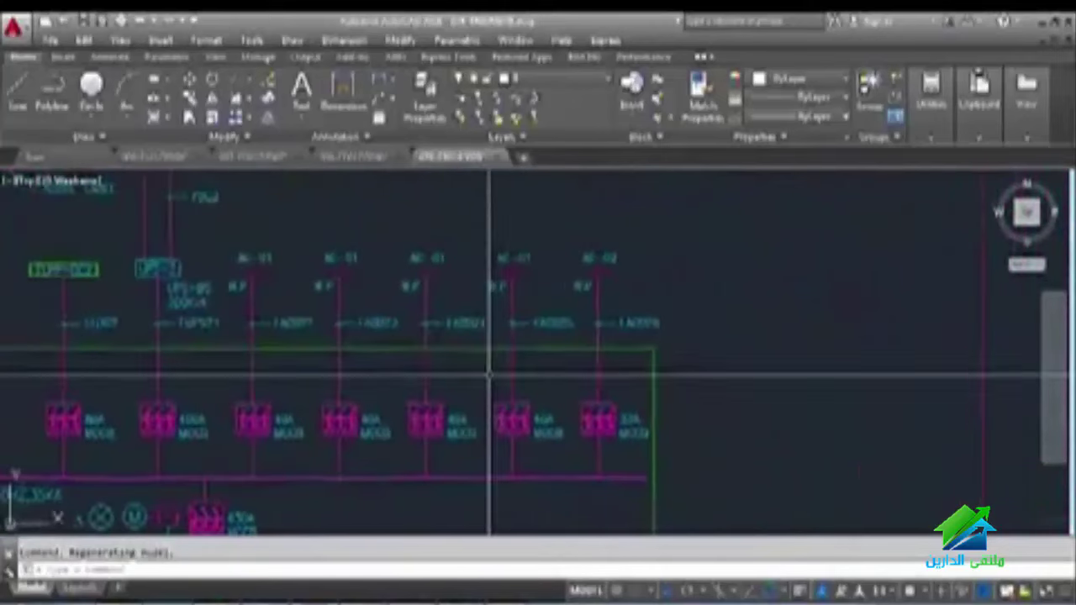
scroll(366, 290, up, 2)
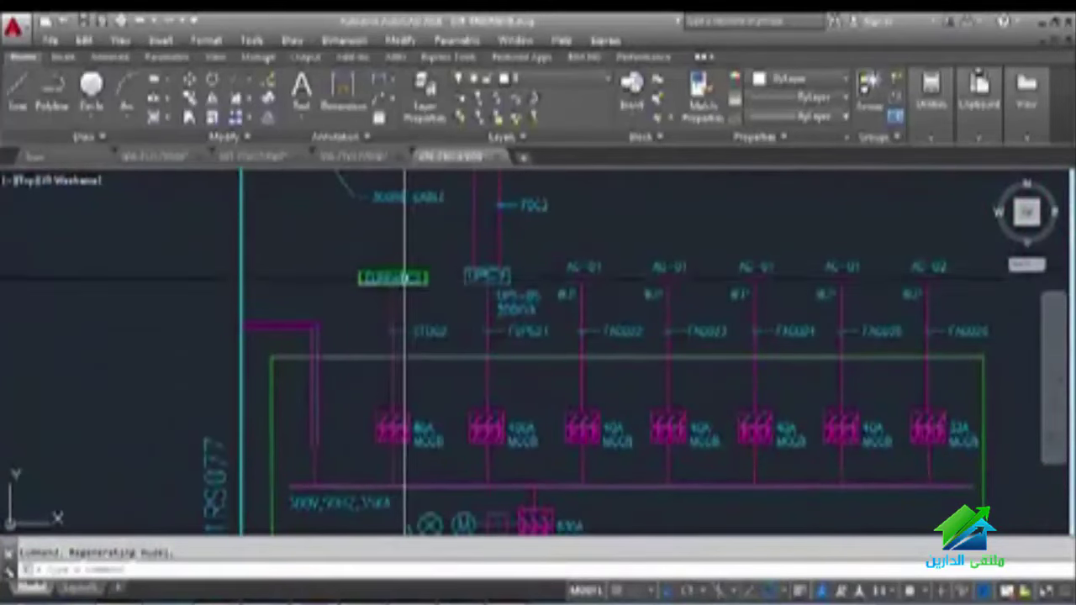
scroll(382, 295, down, 3)
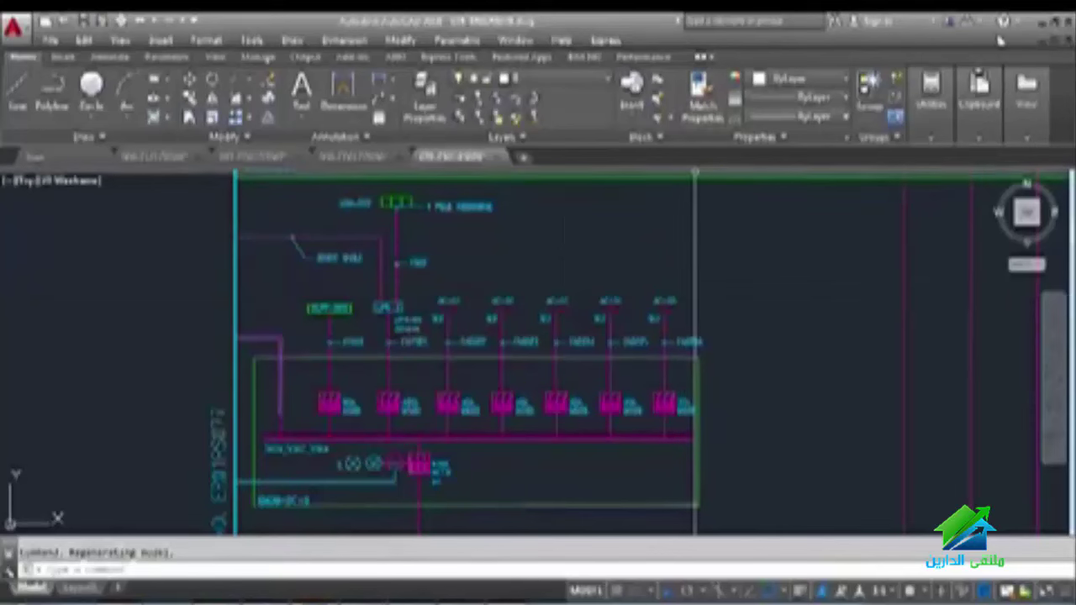
Step: Close the riser diagram and the lighting layout drawing without saving changes, and return to the dwg folder
click(1065, 40)
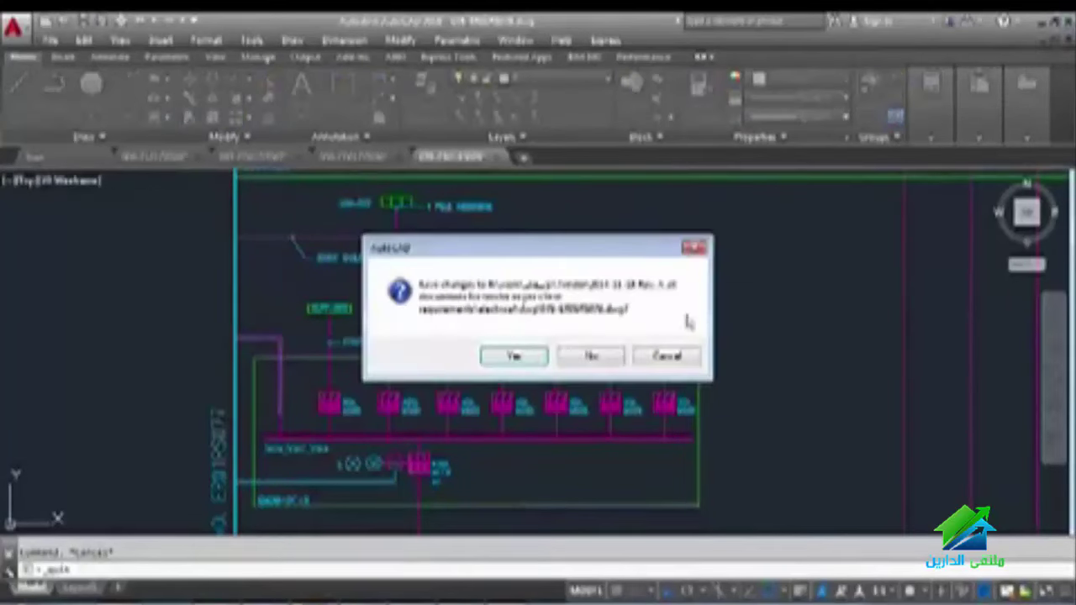
click(592, 357)
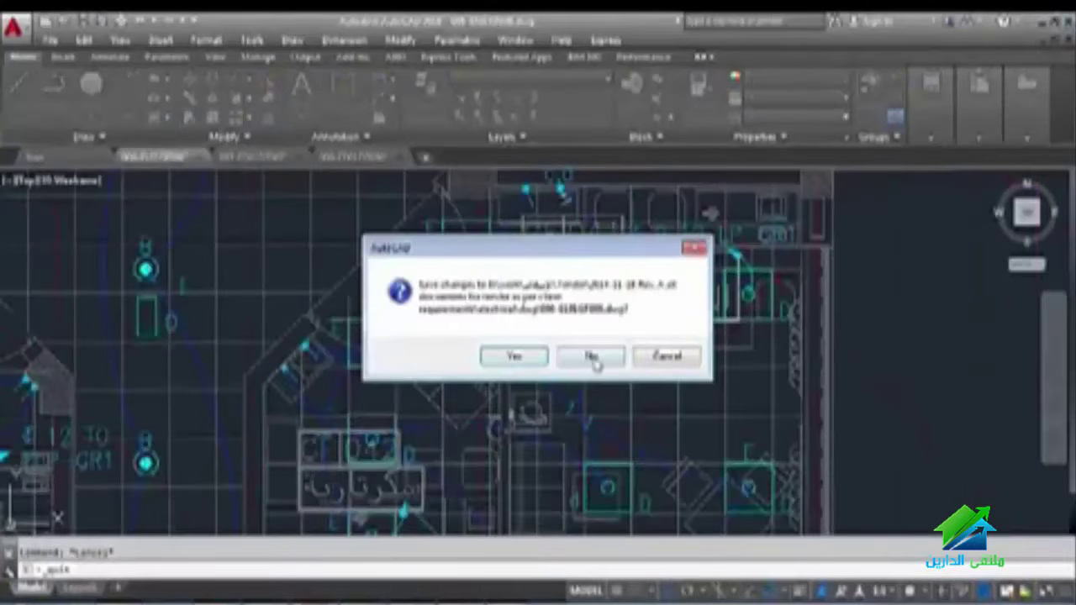
click(592, 356)
click(1039, 24)
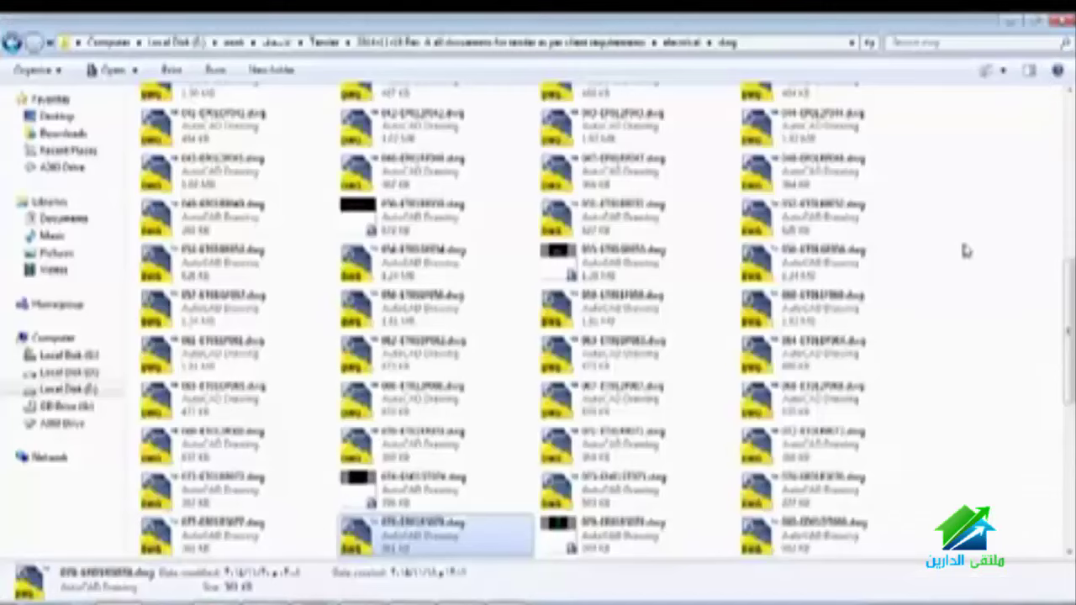
Step: Leave the dwg folder, open the LP FINAL PHASE BALANCE workbook in Excel, and dismiss the Office activation wizard
click(1052, 26)
double_click(1032, 301)
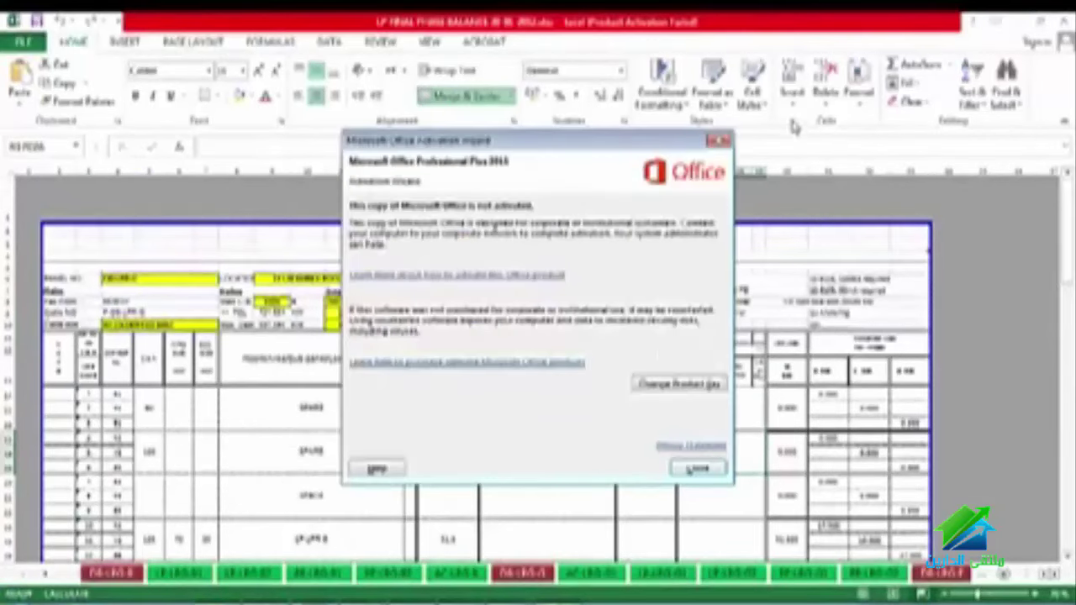
click(719, 145)
Step: Review the distribution board's load schedule, including its header data, first circuit number, spare circuits and sub-panel feeders
scroll(628, 243, down, 3)
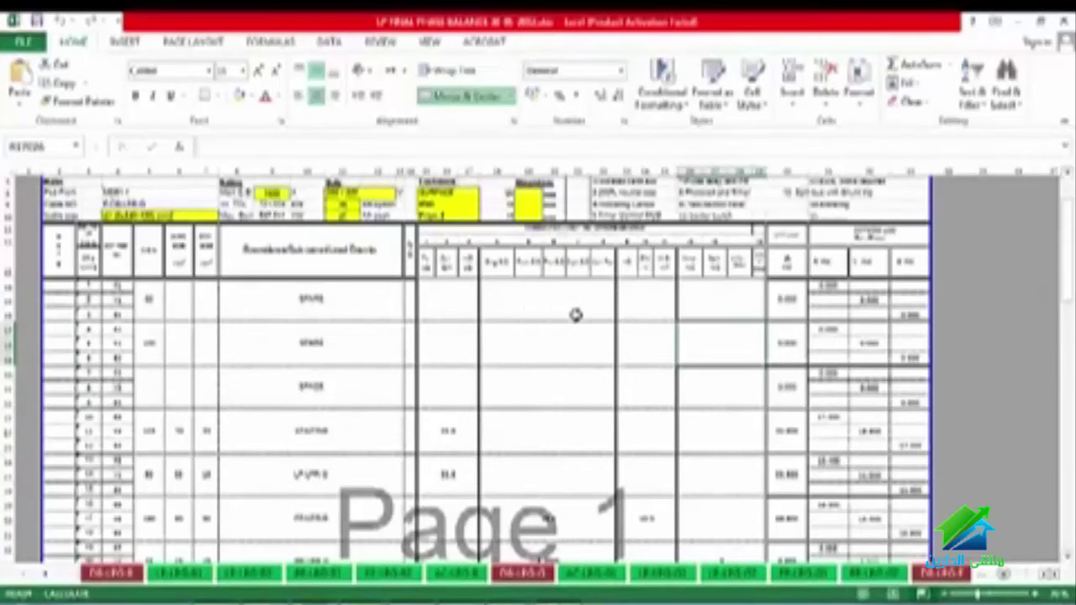
scroll(576, 315, up, 3)
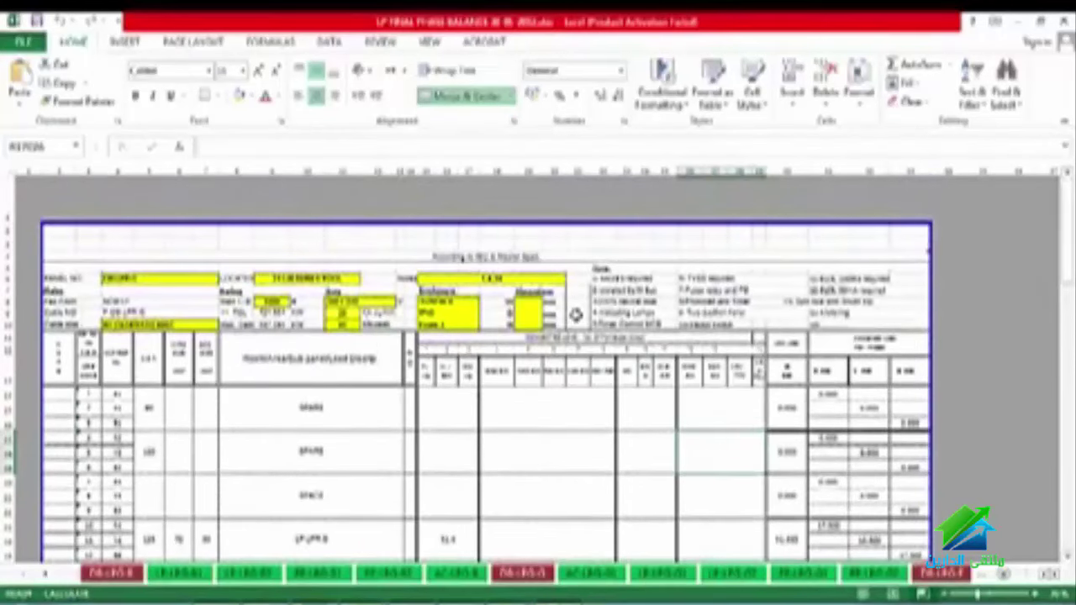
scroll(576, 314, down, 2)
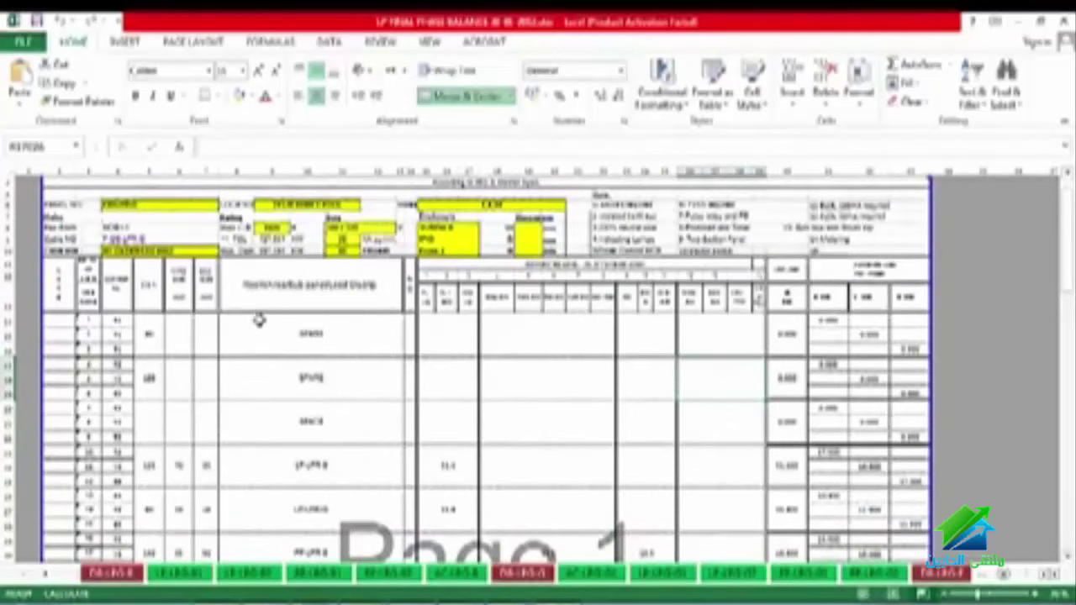
scroll(257, 319, down, 1)
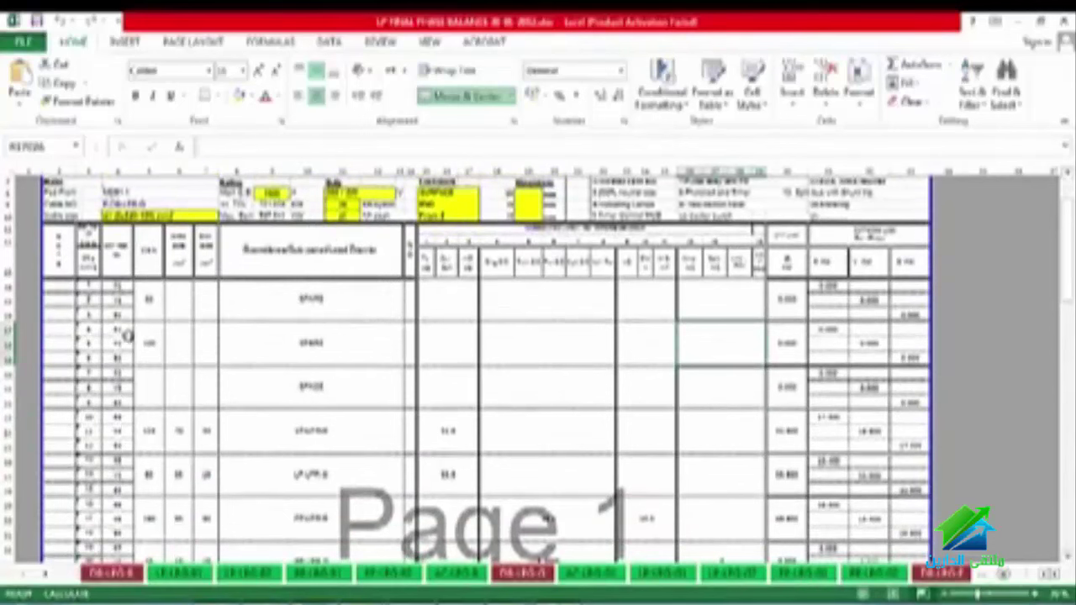
click(90, 287)
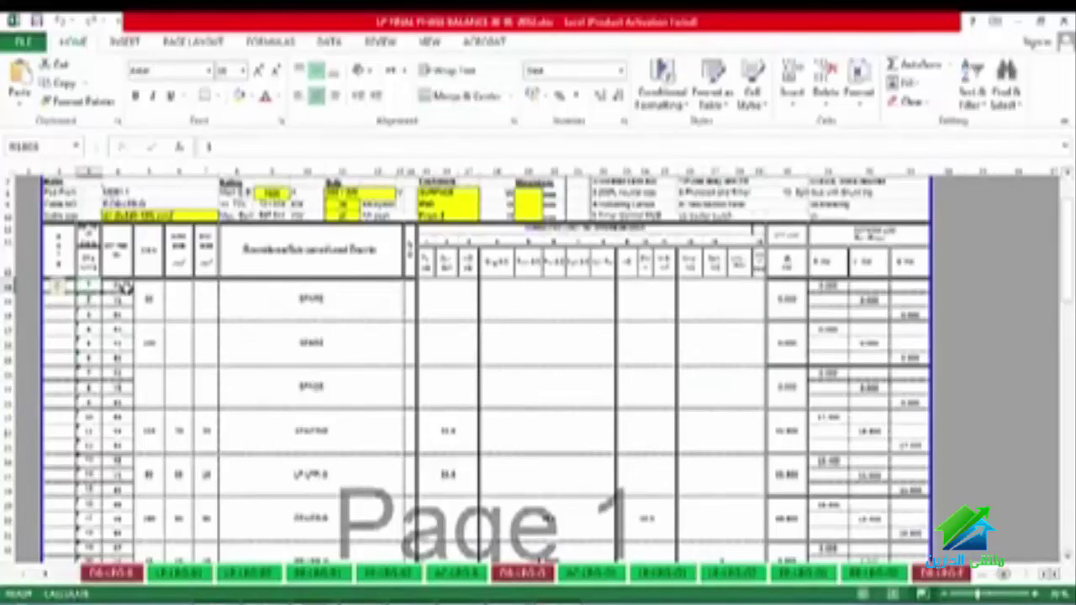
scroll(160, 287, down, 2)
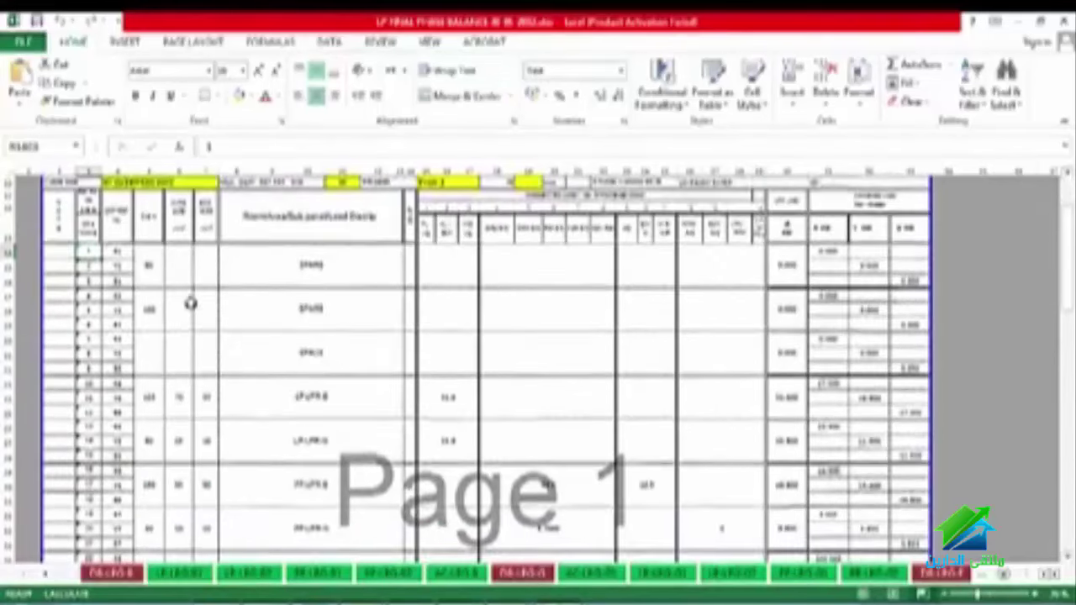
Step: Show the lighting panel sheet LP-LRG-01 and examine its header data, lighting circuits and per-phase loads
click(179, 572)
scroll(249, 378, up, 5)
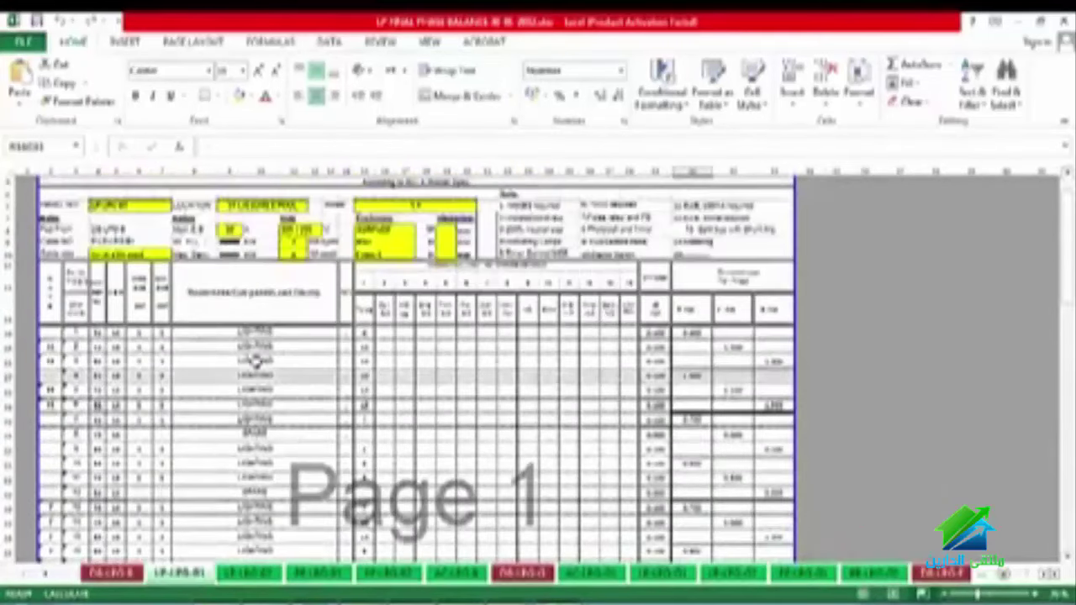
scroll(100, 344, up, 1)
scroll(115, 353, down, 2)
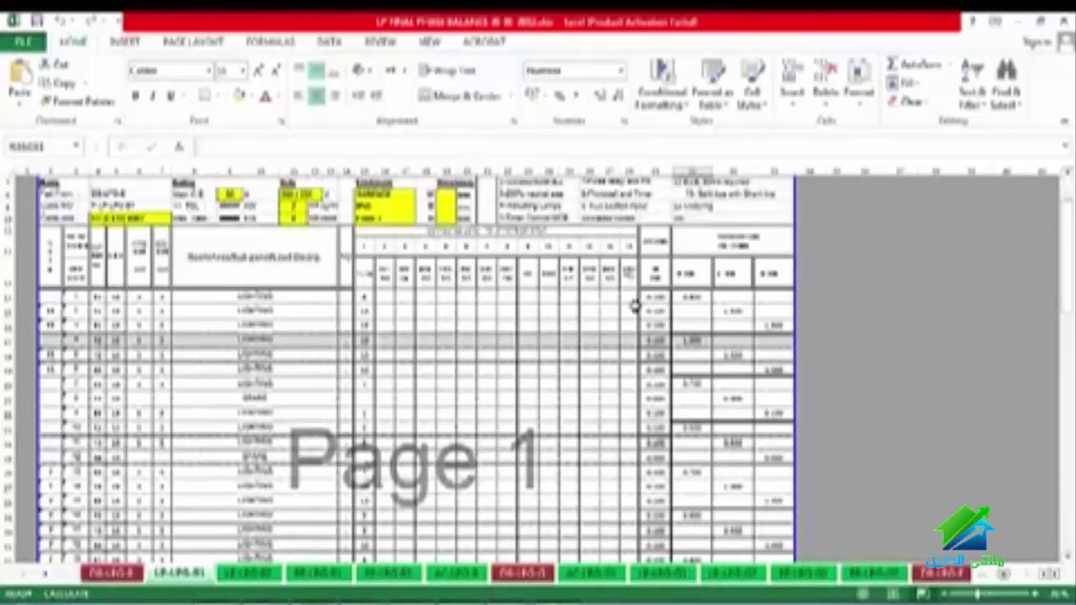
Step: Examine the per-phase loads of the first lighting circuits and the sum formulas for each of the three phases
click(691, 297)
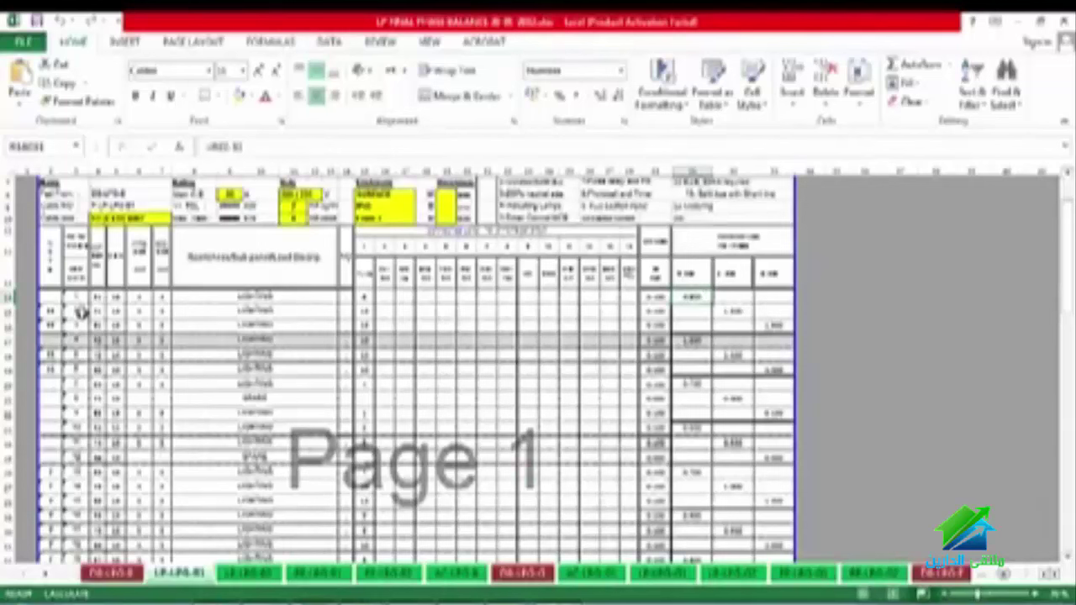
click(725, 313)
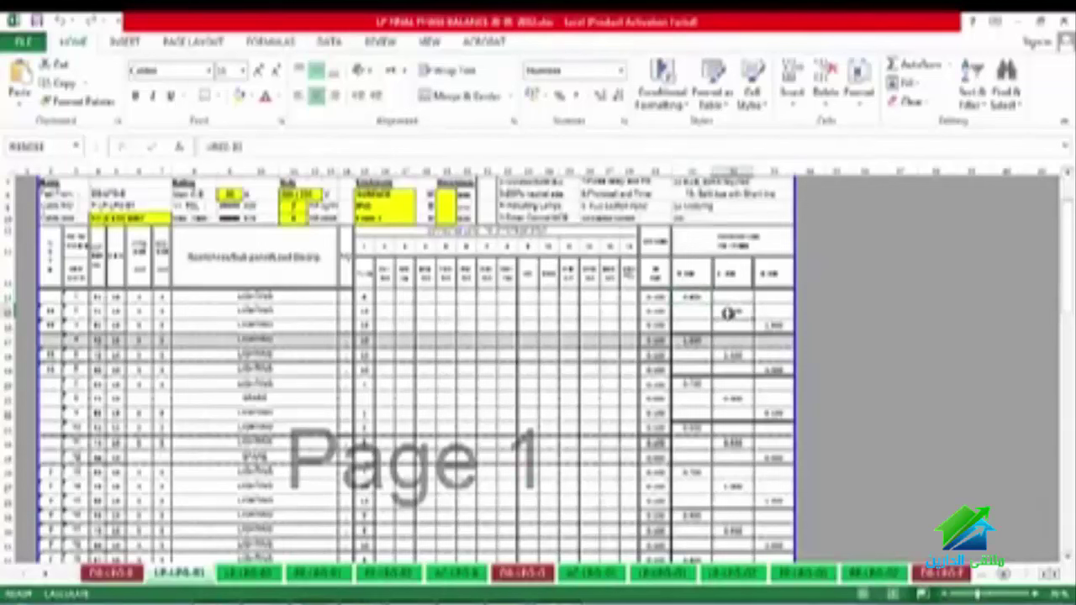
scroll(769, 326, down, 5)
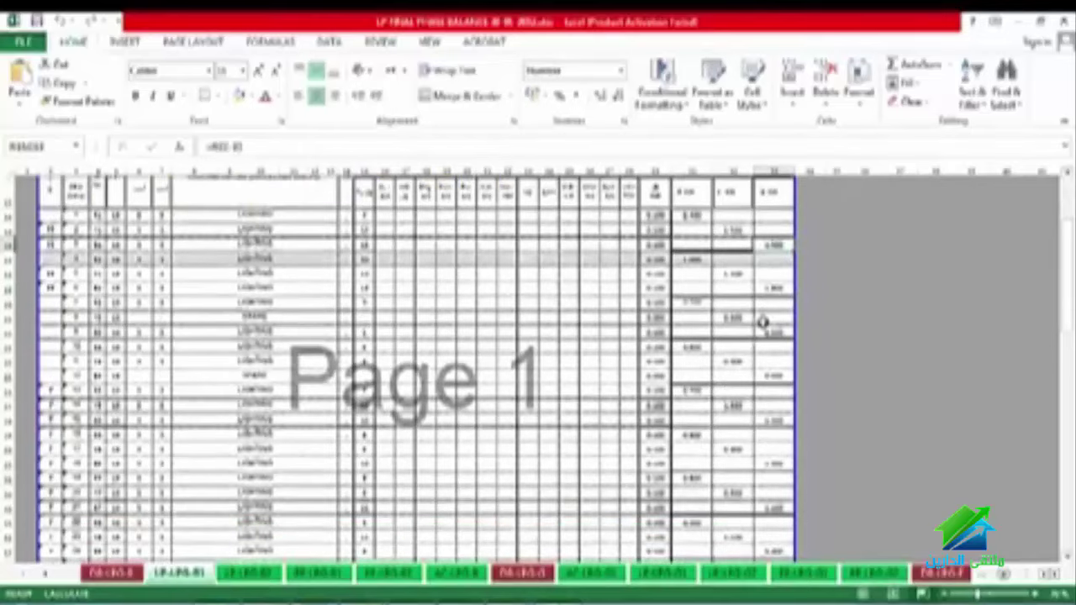
scroll(760, 323, down, 4)
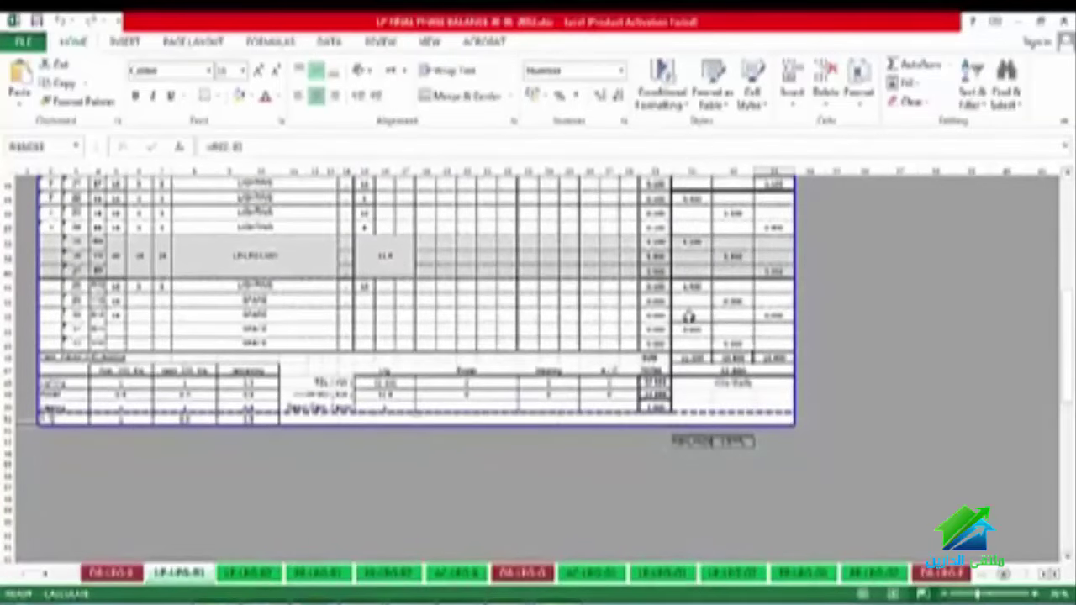
click(691, 360)
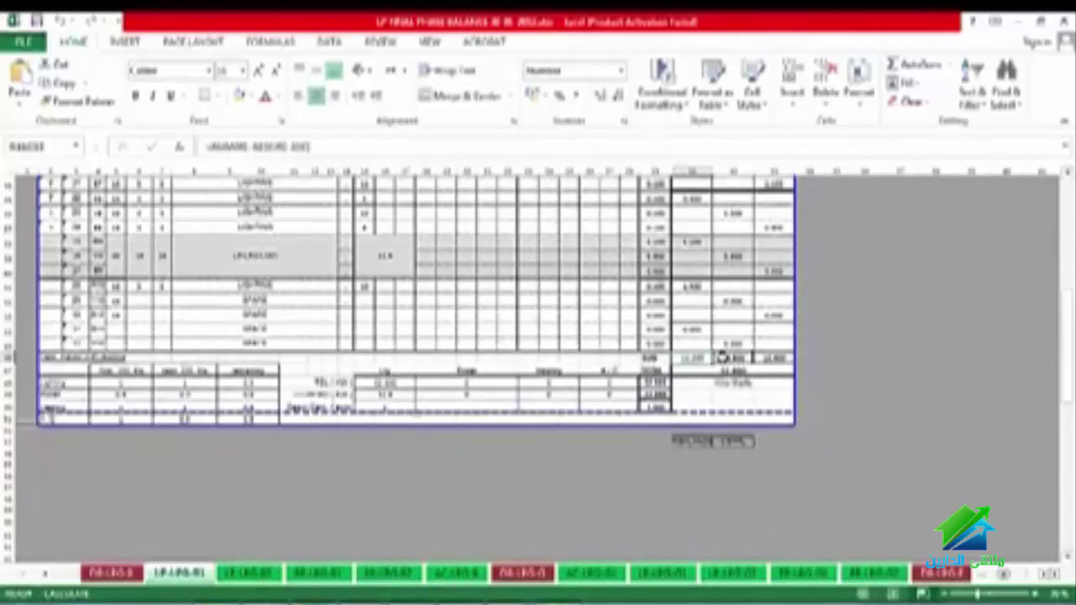
click(732, 360)
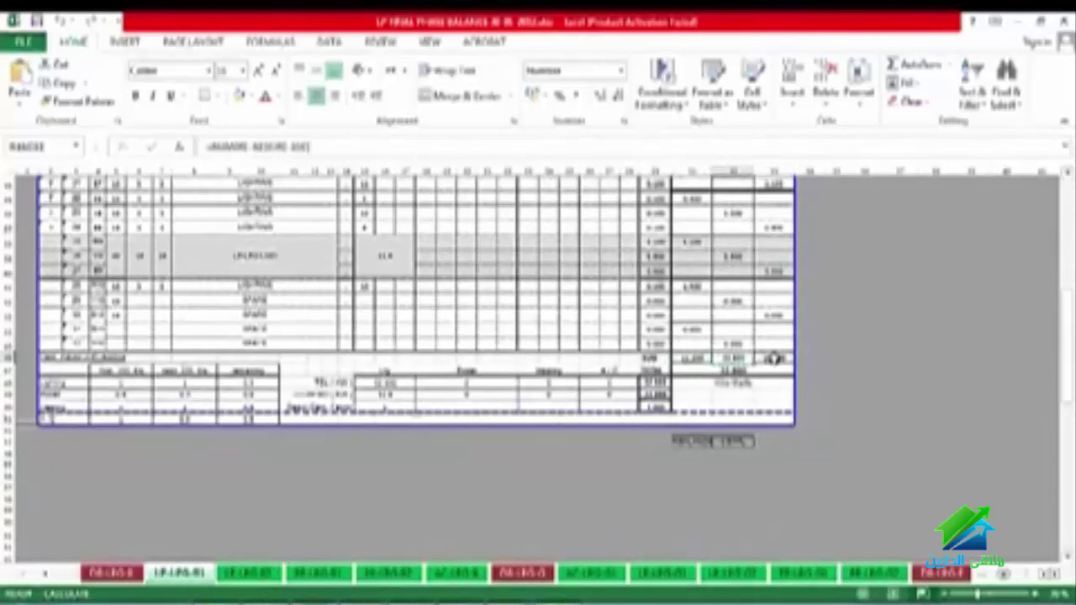
click(773, 358)
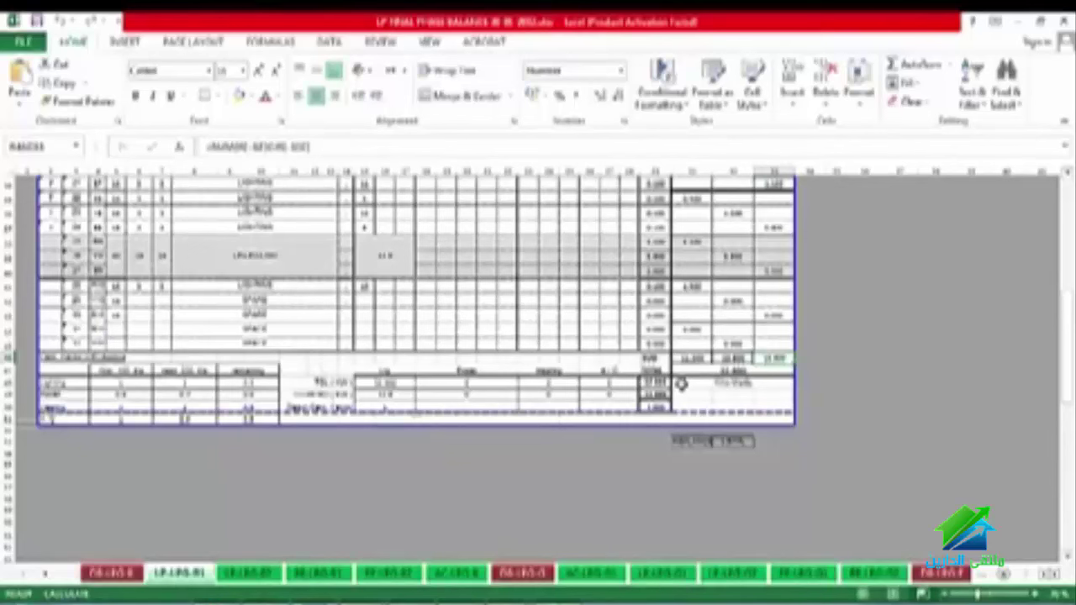
Step: Read through the lighting panel schedule from its header data and notes down to the spare circuits and load totals
scroll(583, 223, up, 10)
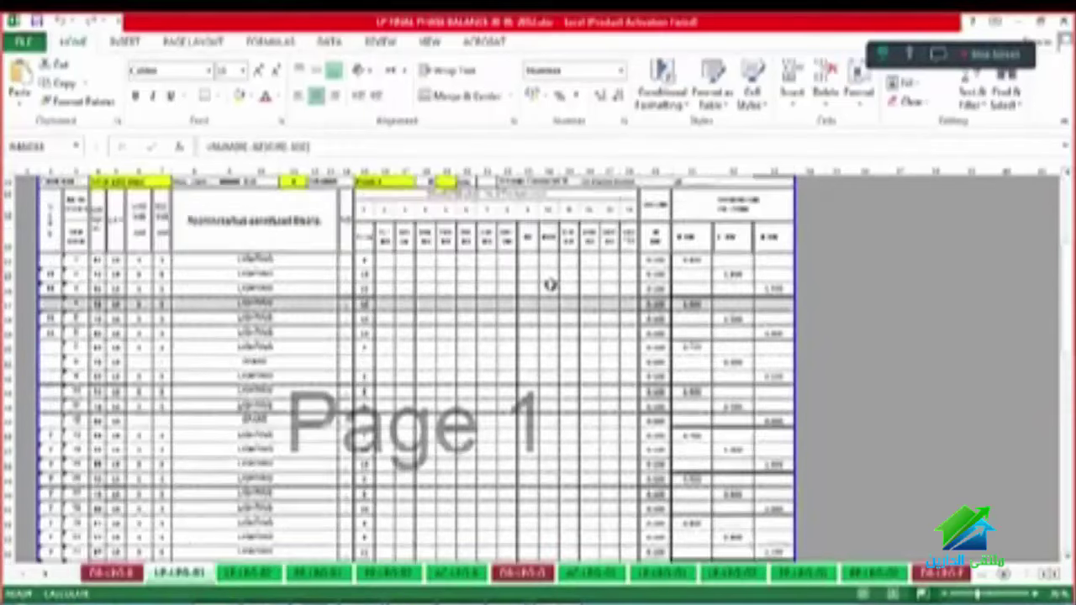
scroll(546, 284, down, 2)
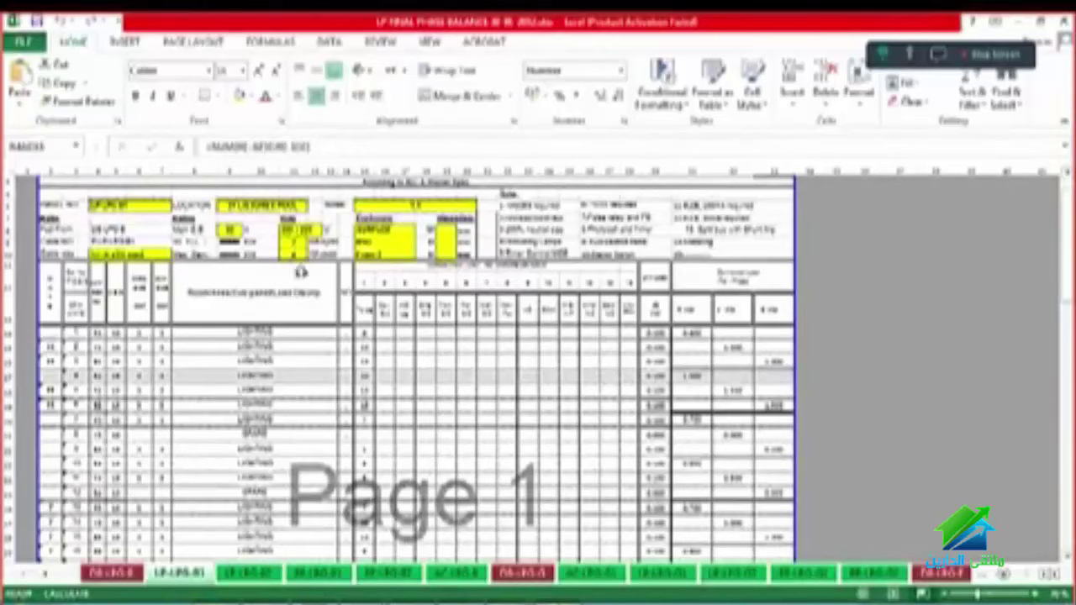
scroll(269, 269, up, 3)
scroll(586, 373, down, 4)
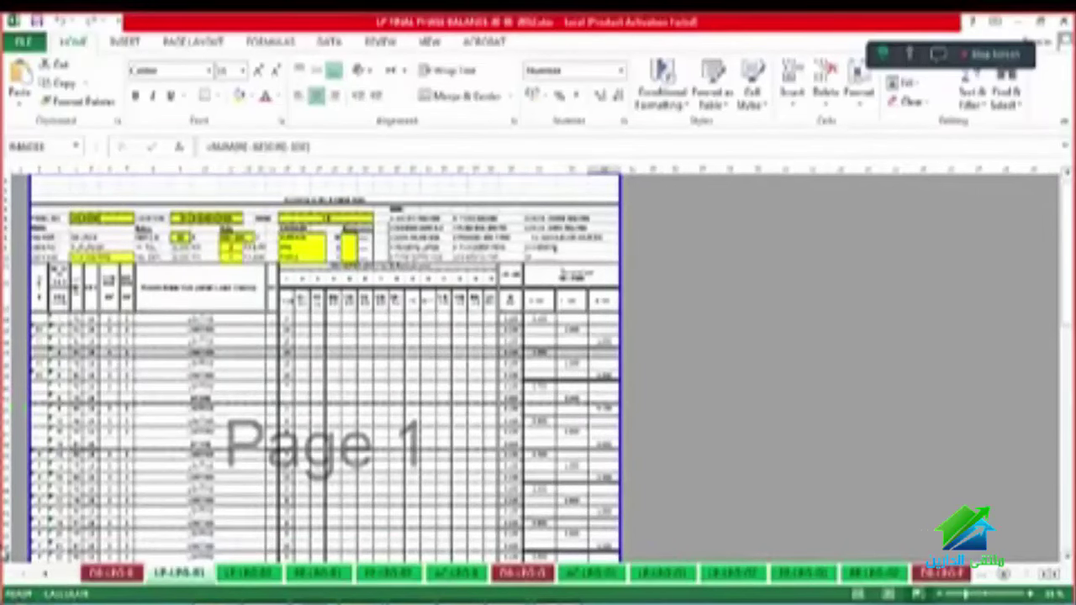
scroll(102, 237, up, 2)
scroll(101, 237, up, 3)
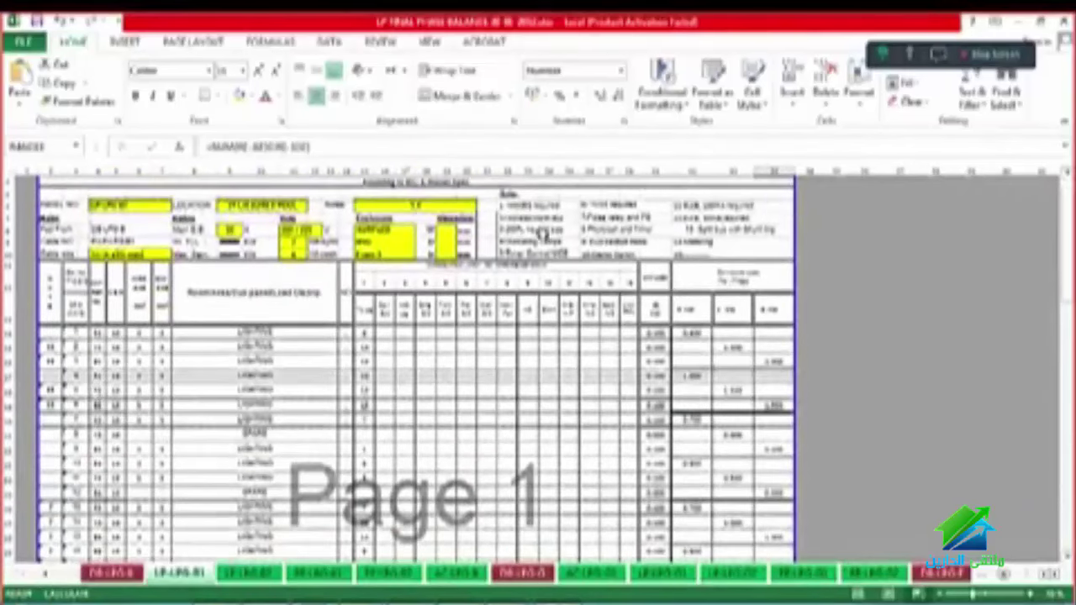
scroll(216, 308, down, 1)
scroll(216, 307, down, 1)
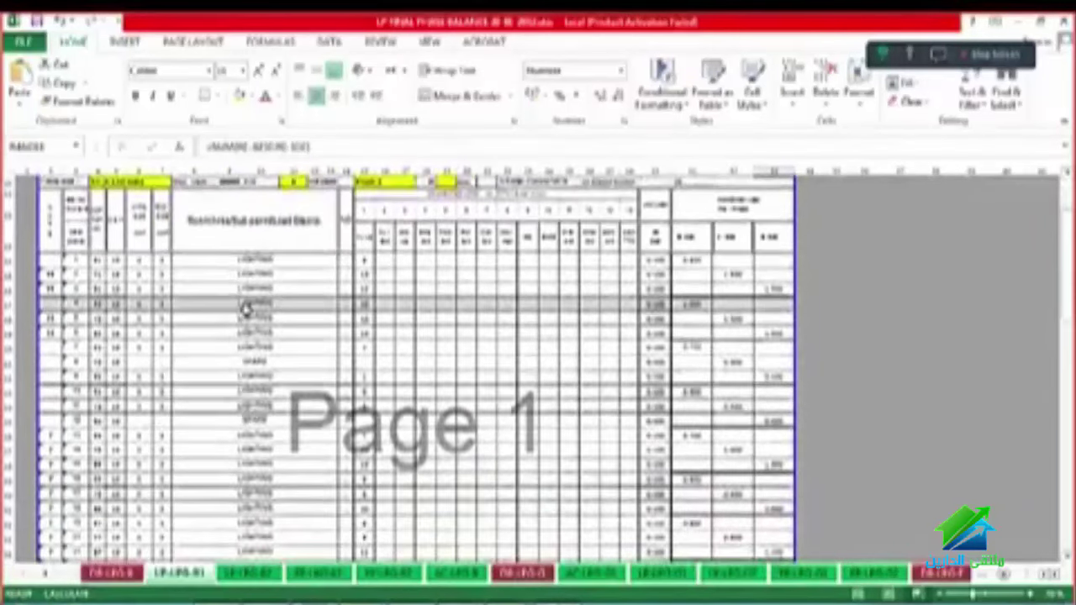
scroll(244, 314, down, 1)
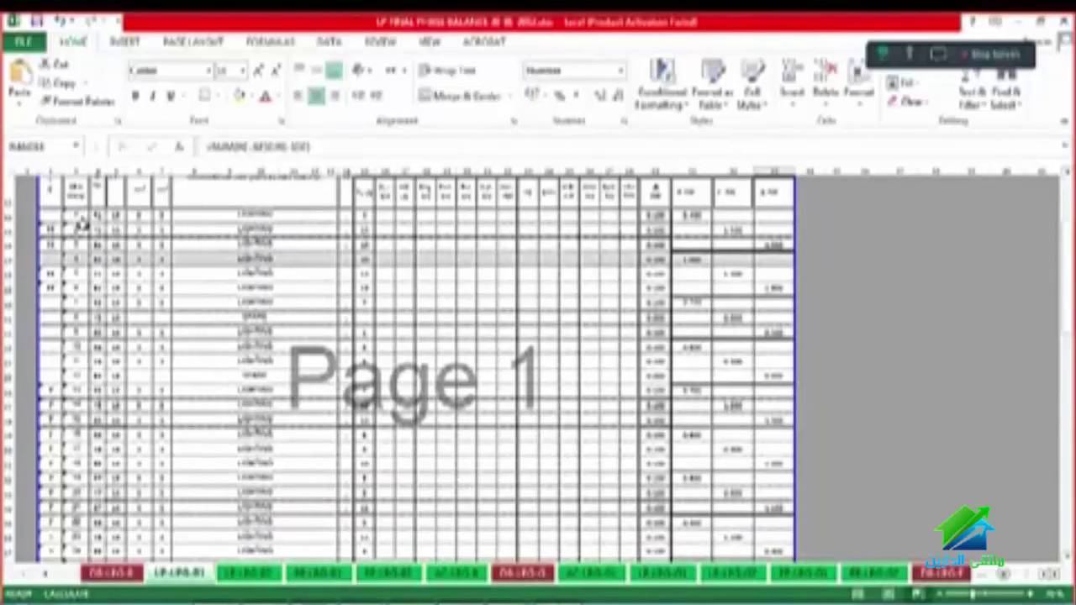
scroll(80, 286, down, 5)
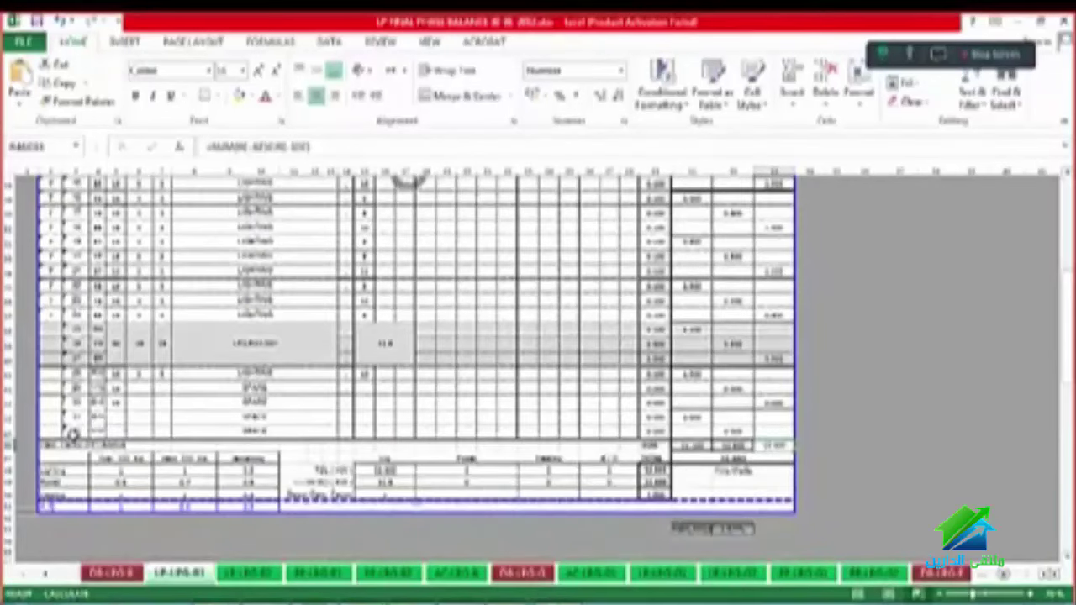
scroll(74, 437, up, 6)
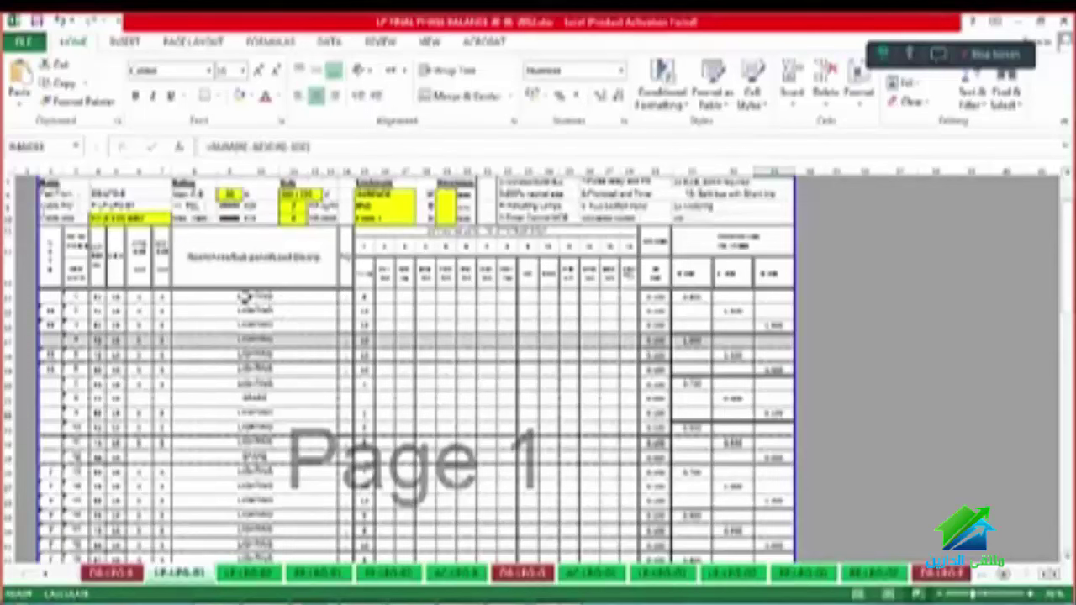
Step: Examine the first lighting circuit's description, breaker rating, wire sizes, fixture quantity and unit load, and show the session chat
click(275, 295)
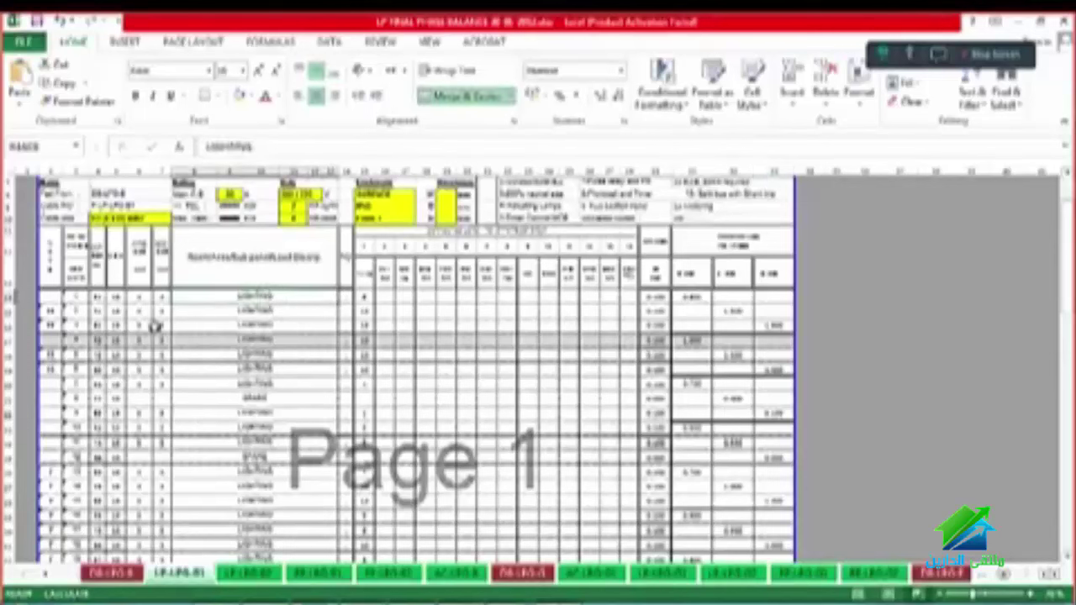
click(116, 297)
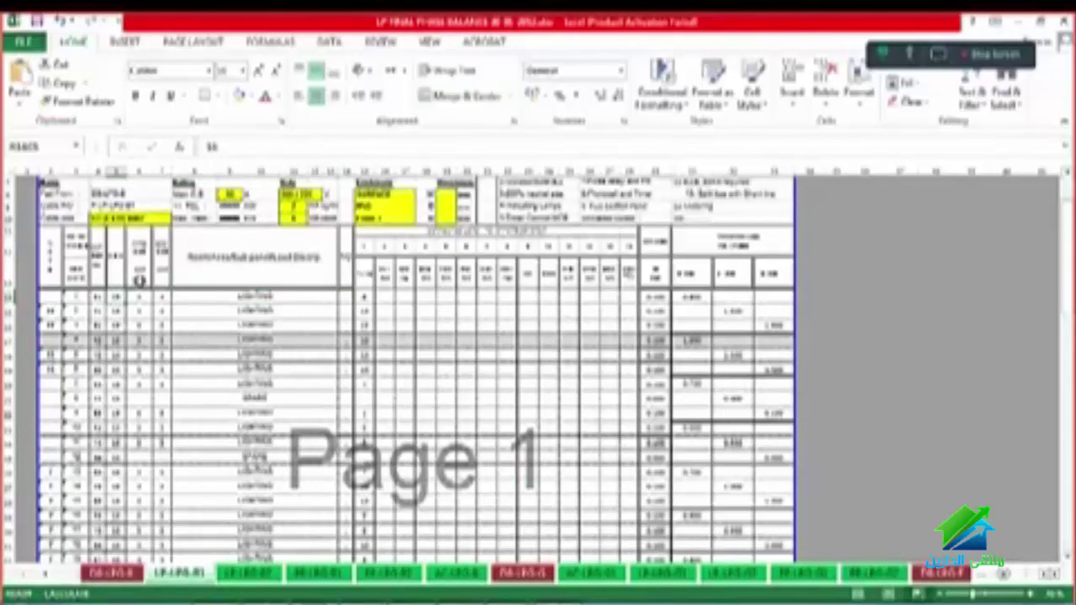
click(143, 297)
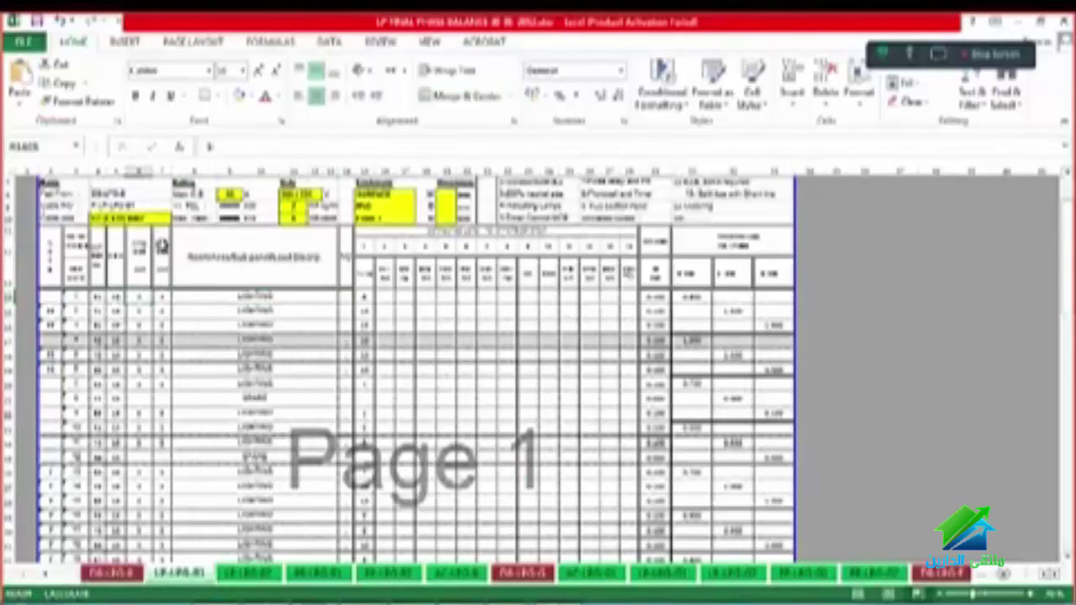
click(161, 298)
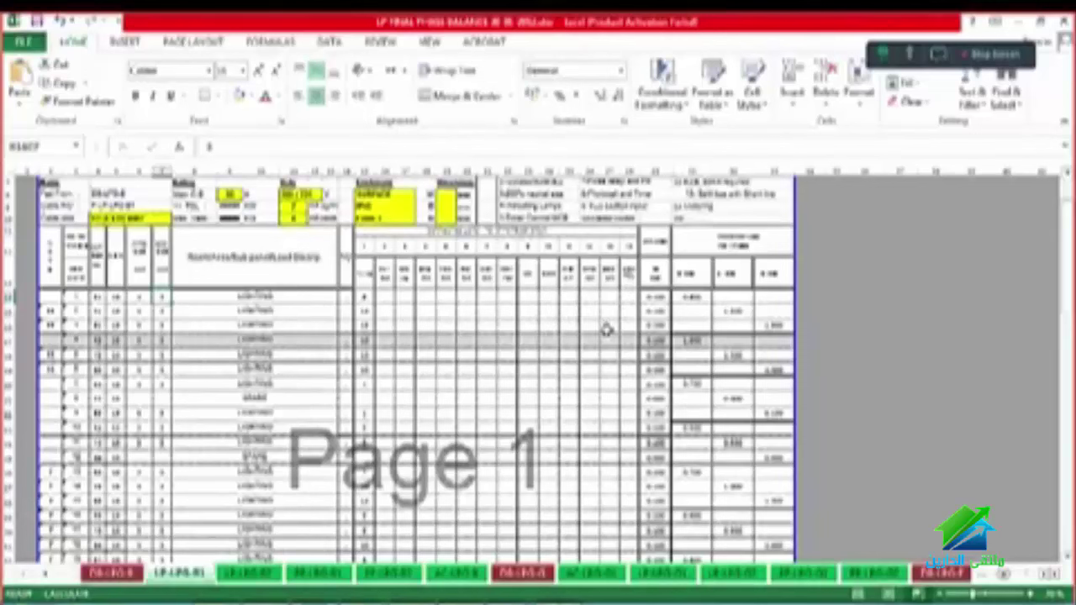
click(364, 298)
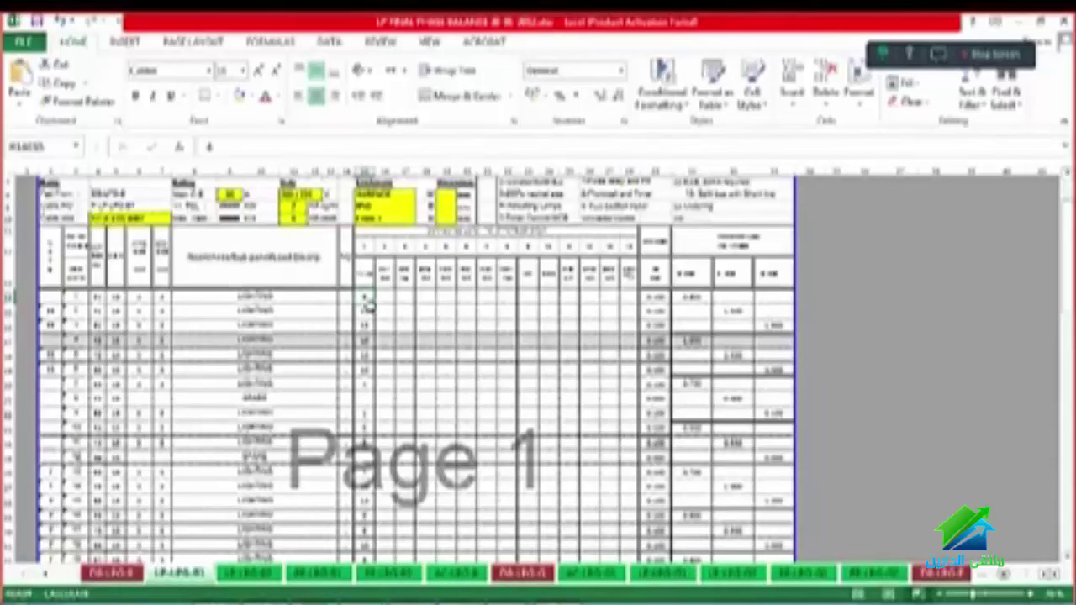
click(663, 297)
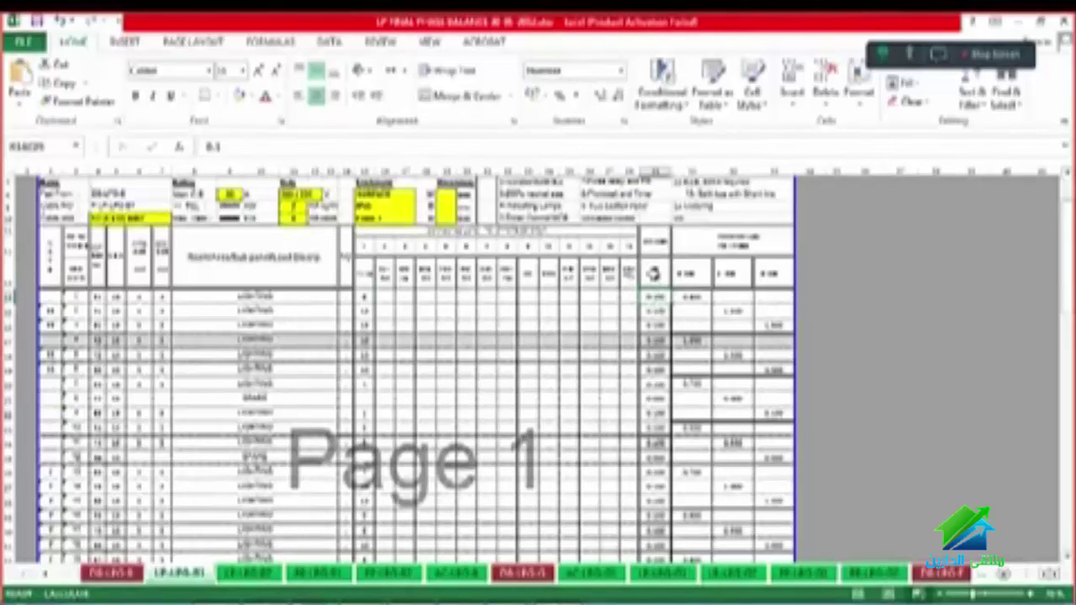
click(364, 300)
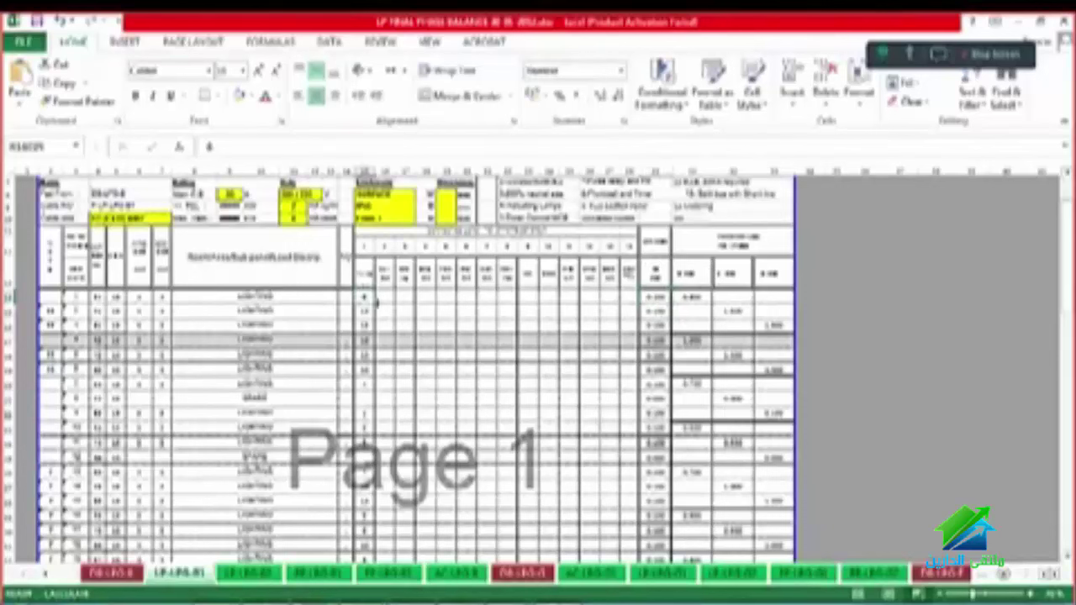
click(656, 298)
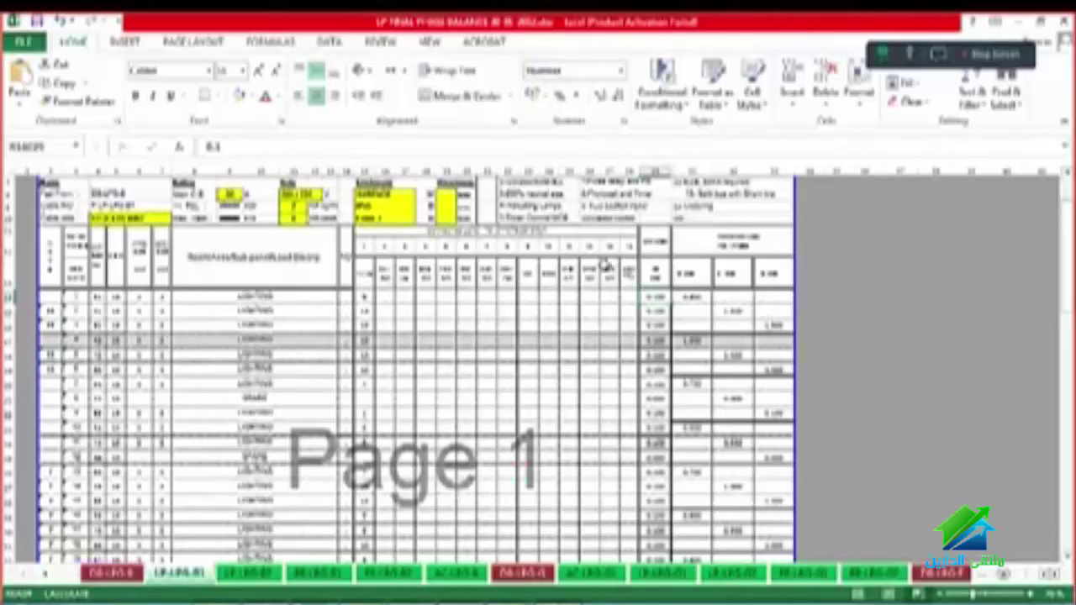
click(941, 57)
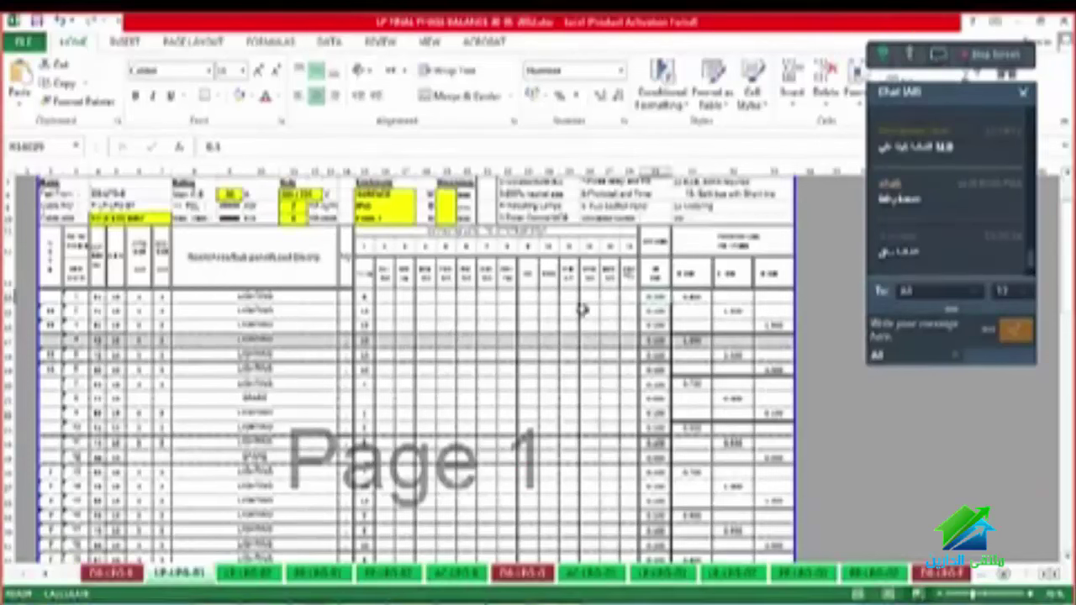
Step: Inspect the first circuit's fixture quantity, the sum of each phase and the formula for the panel's combined load
click(364, 298)
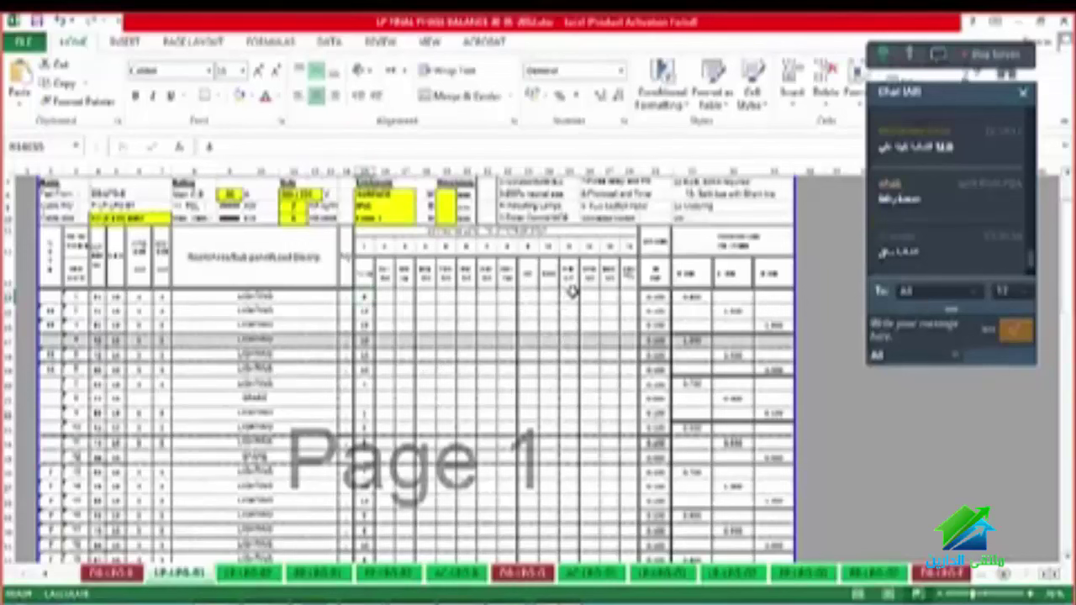
click(429, 343)
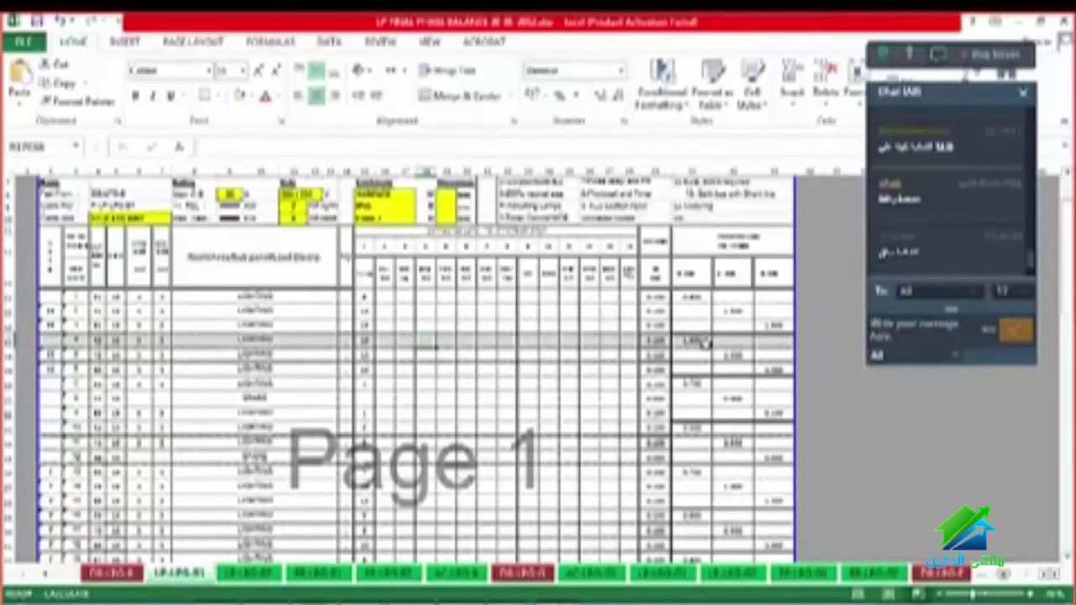
scroll(749, 380, down, 2)
scroll(748, 383, down, 6)
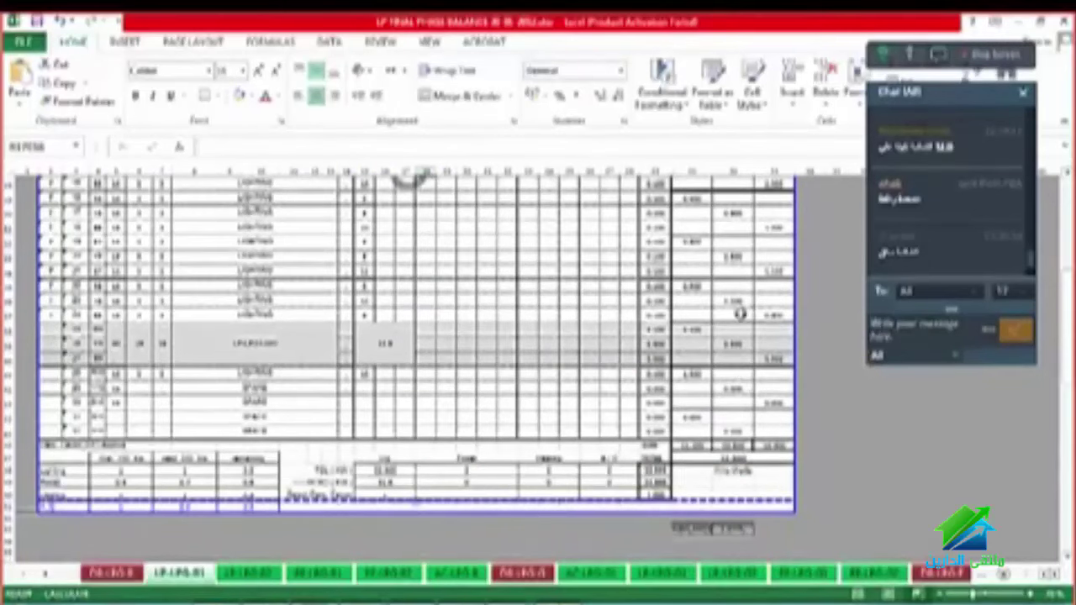
scroll(738, 301, down, 2)
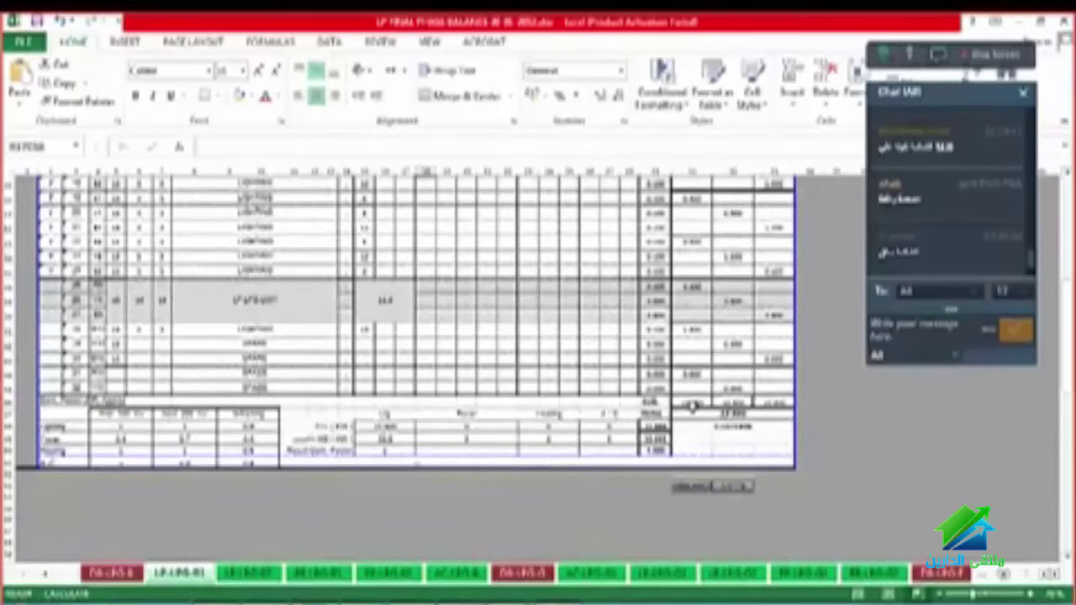
click(691, 406)
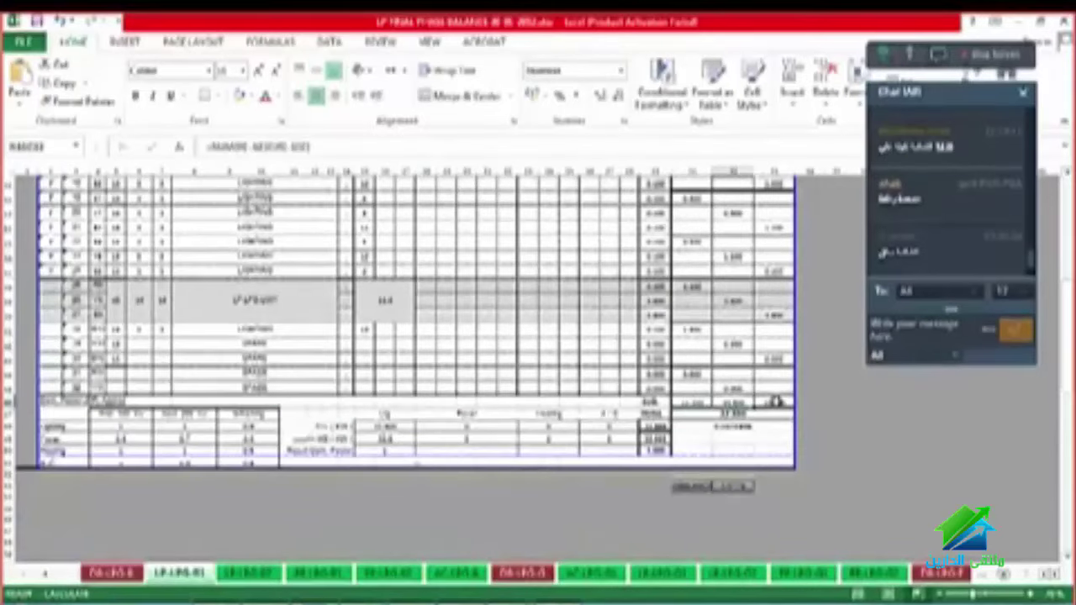
click(757, 402)
click(732, 414)
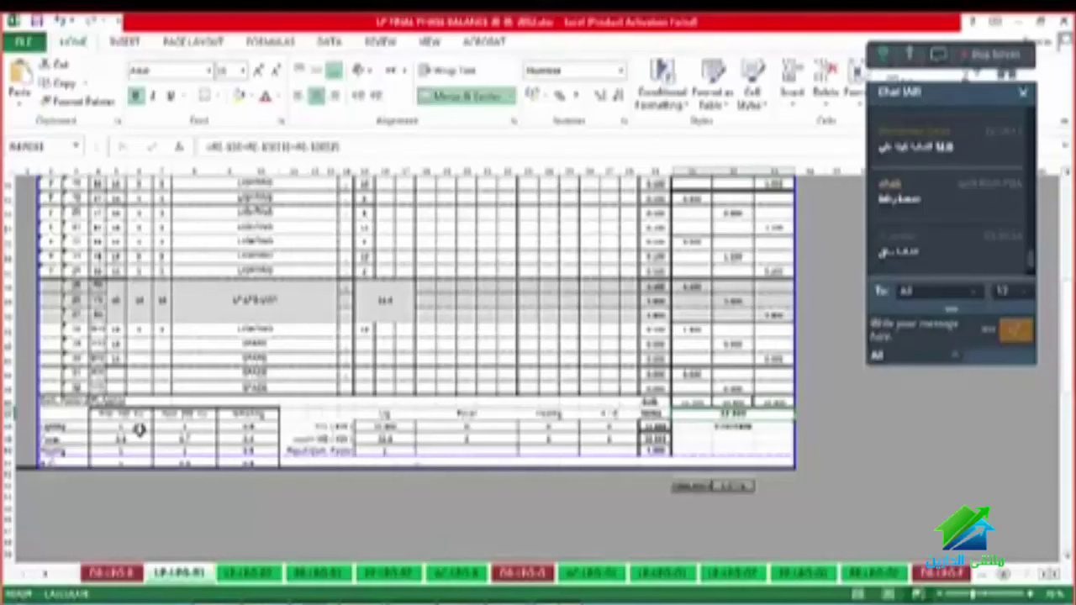
Step: Overwrite the lighting column's total connected load with 400 and its demand load with 390
click(387, 427)
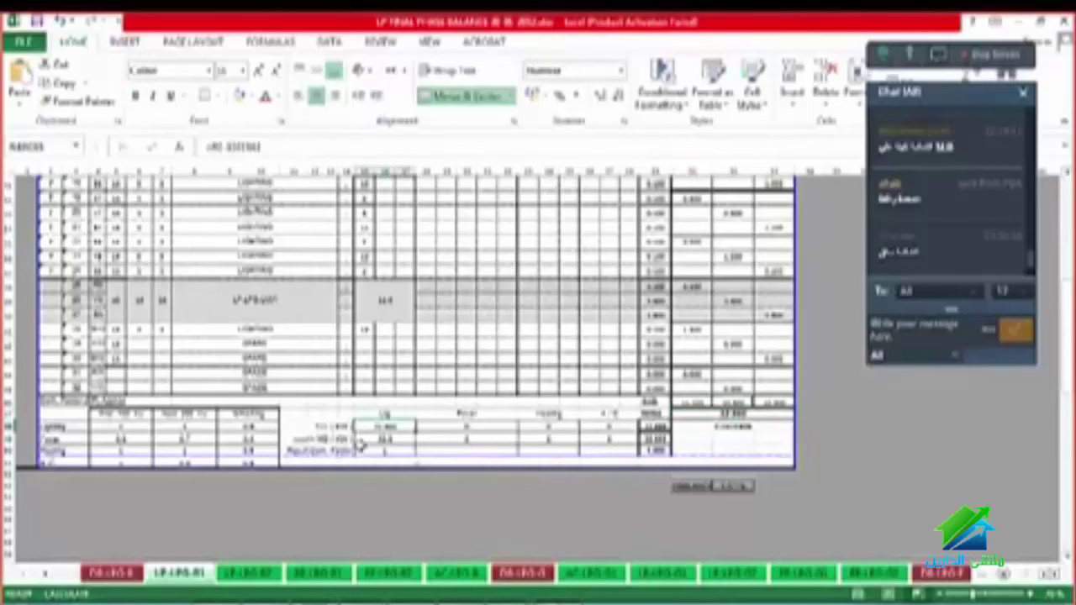
click(389, 439)
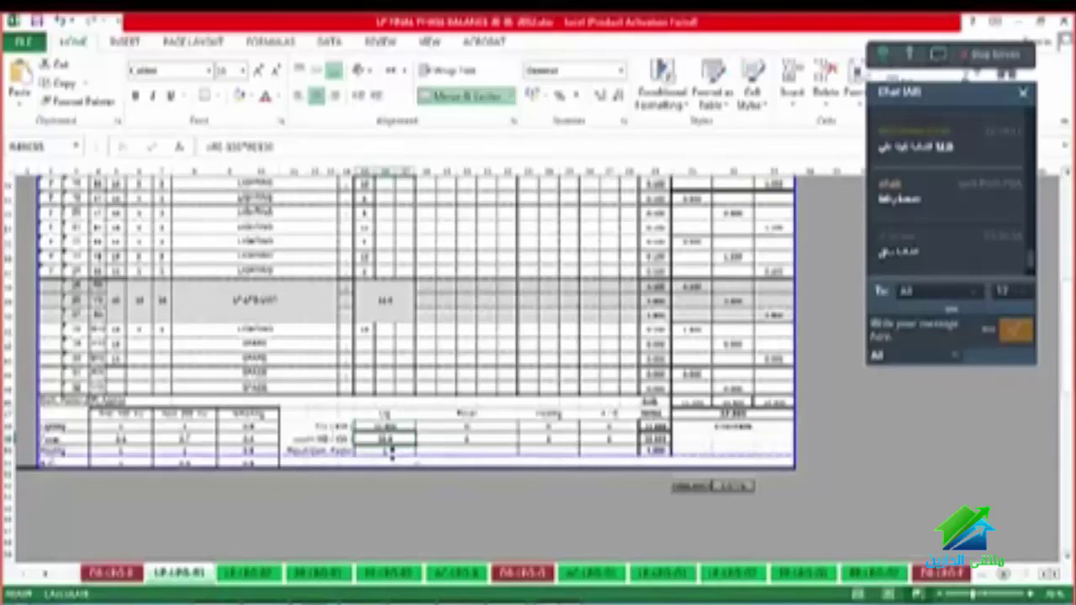
click(392, 427)
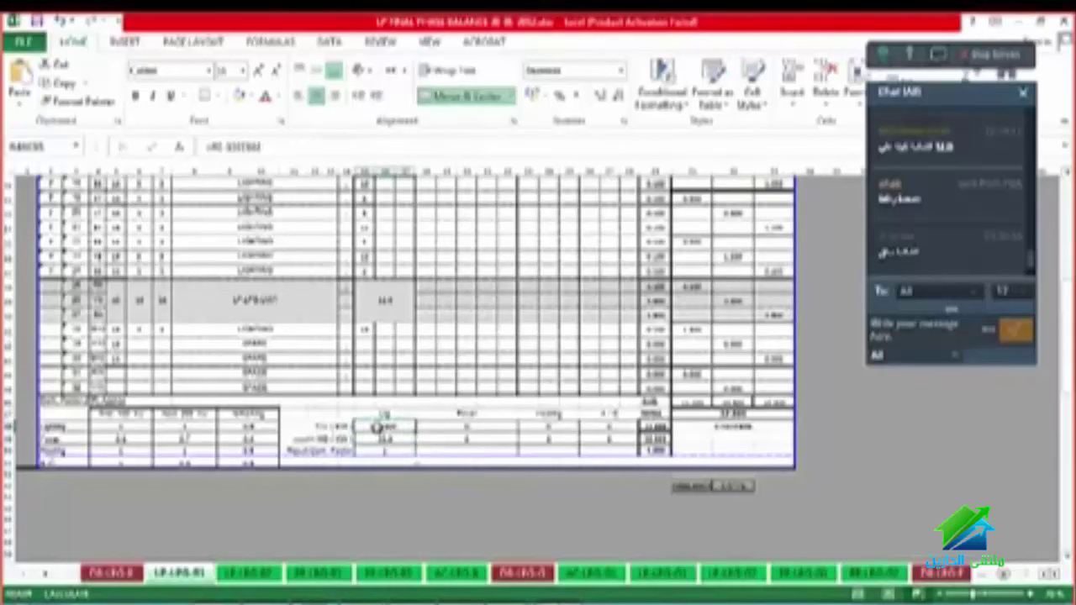
text(400)
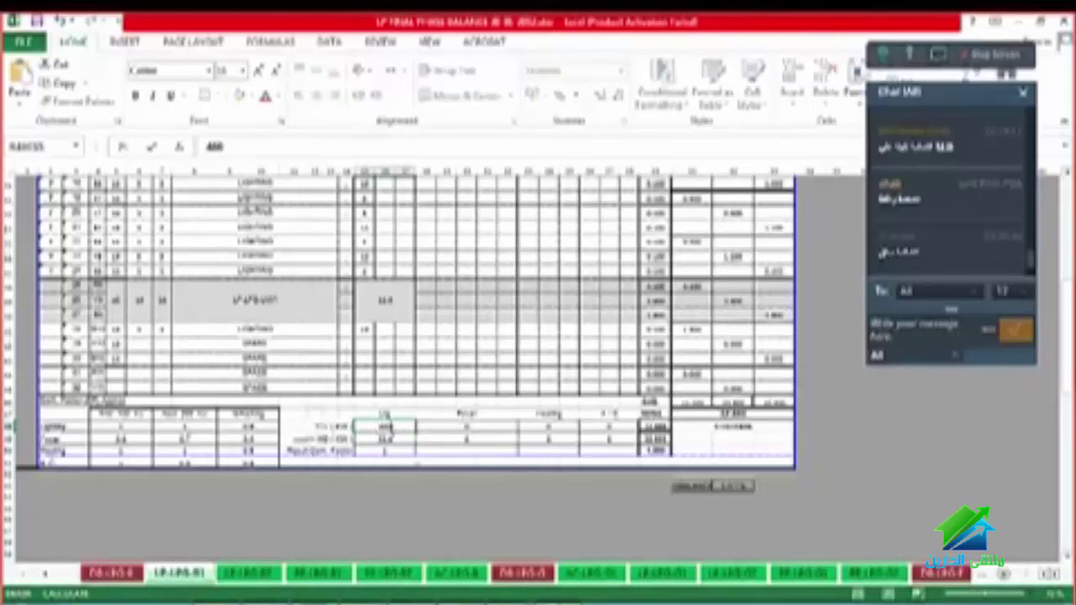
click(394, 438)
text(890)
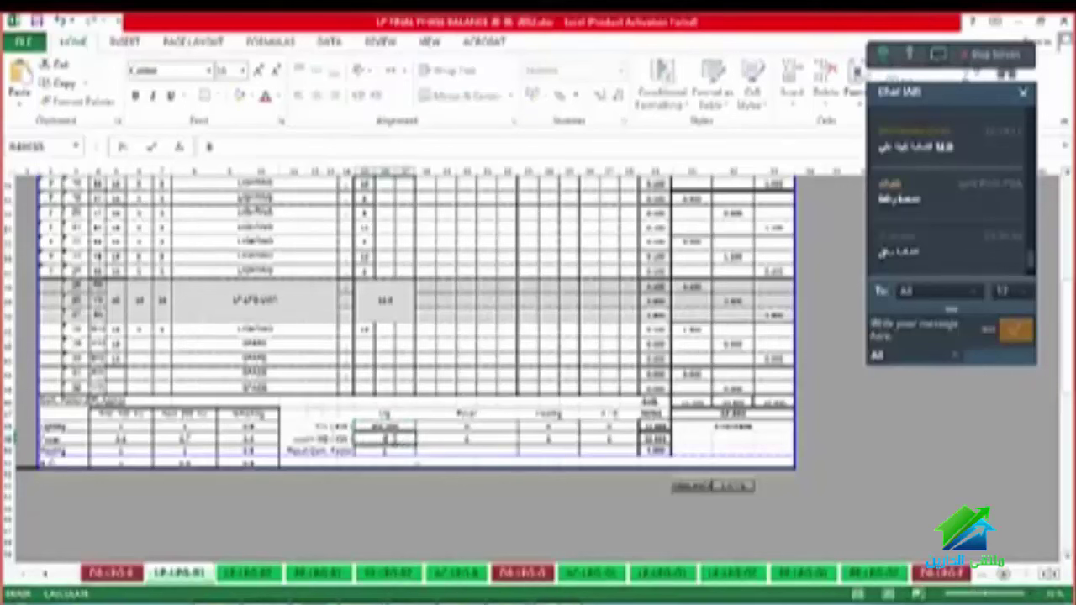
Step: Calculate the lighting column's demand factor by dividing its demand load by its total connected load
click(385, 447)
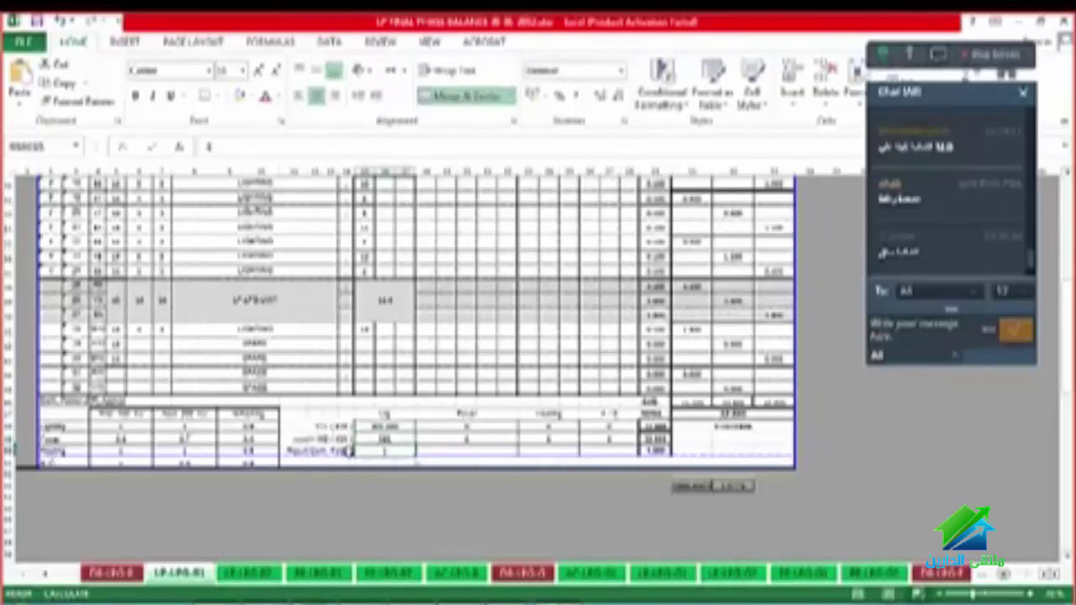
click(398, 439)
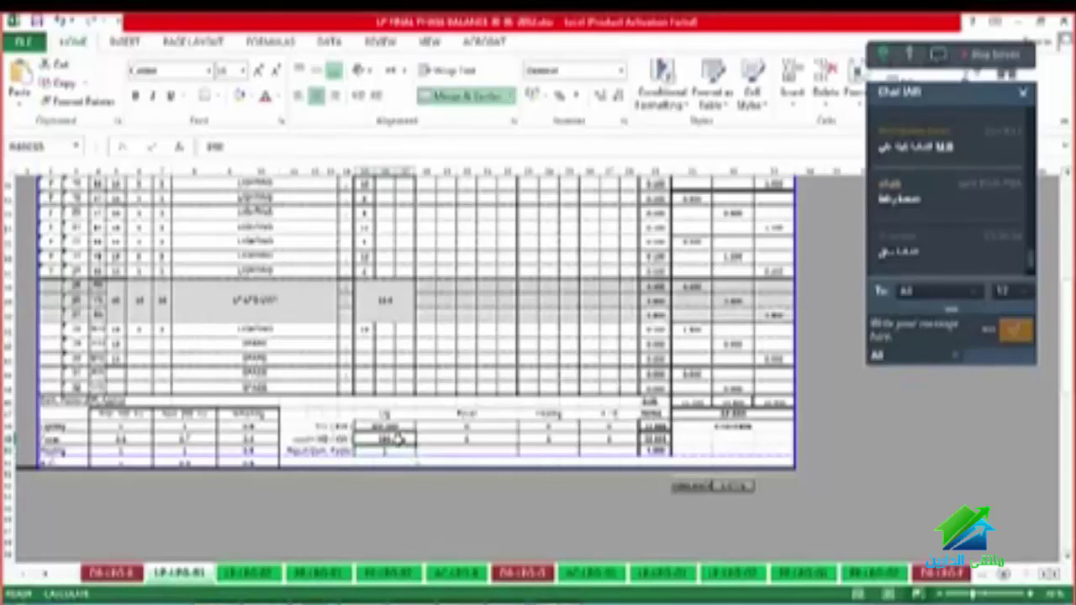
click(403, 427)
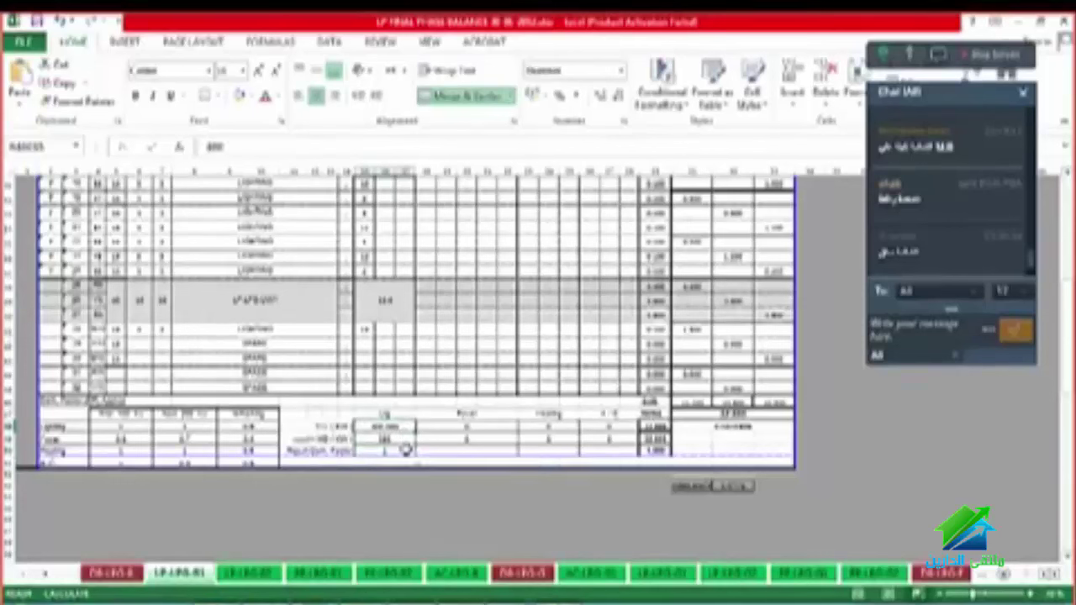
click(406, 451)
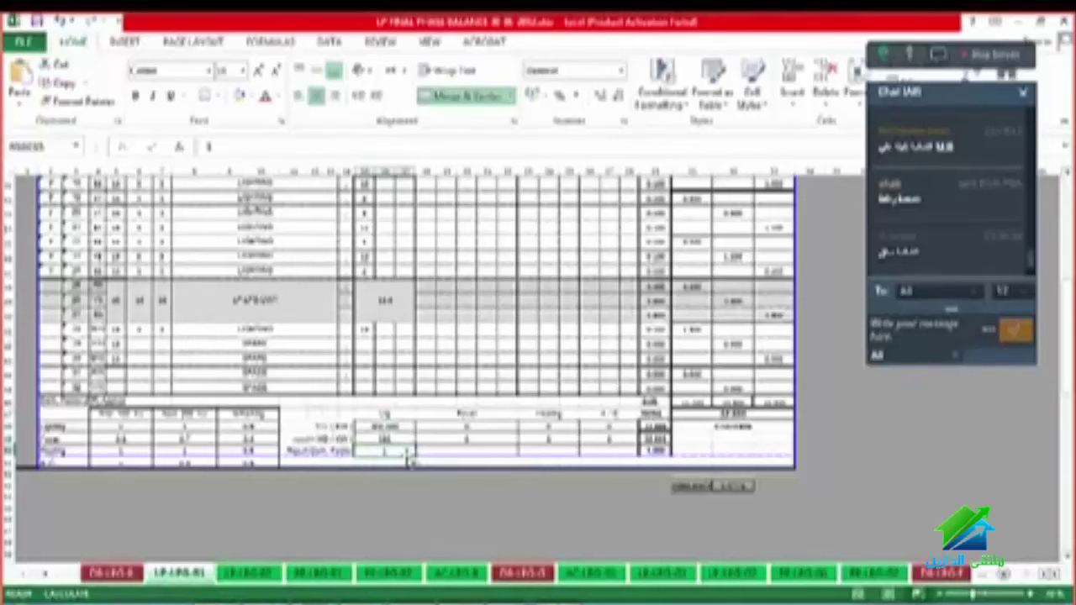
double_click(403, 438)
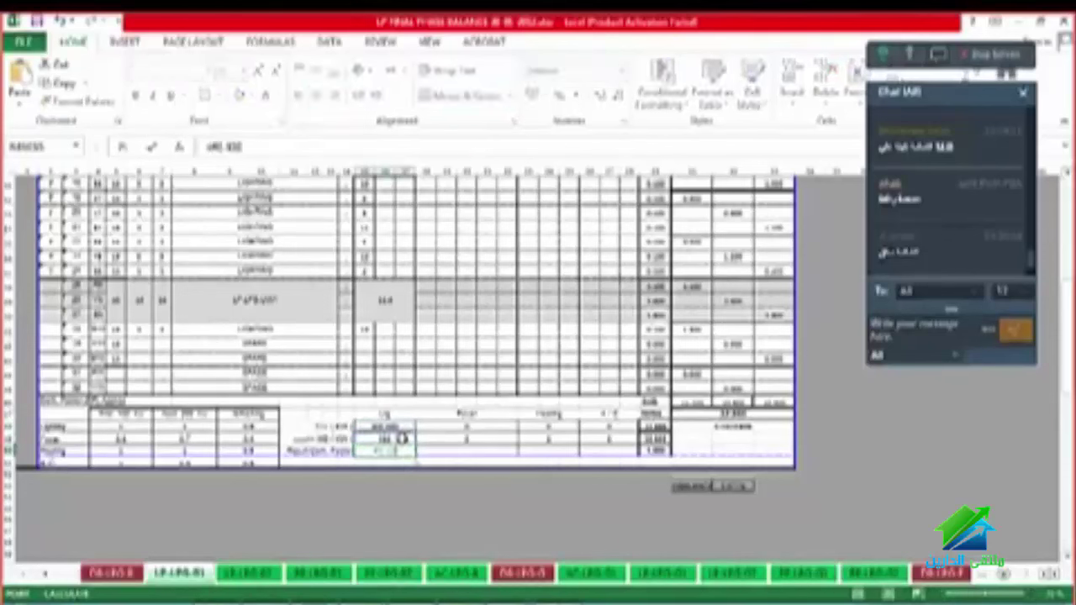
text(/)
click(403, 427)
key(Return)
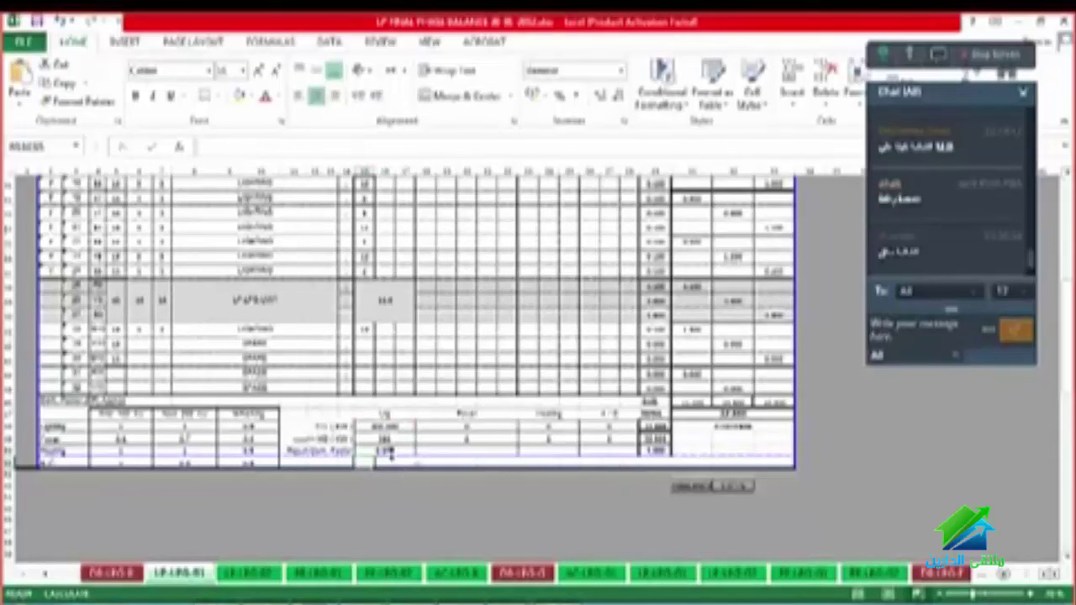
Step: Examine the connected and demand loads of the power, heating and A/C columns and the overall totals with their demand factor
click(452, 426)
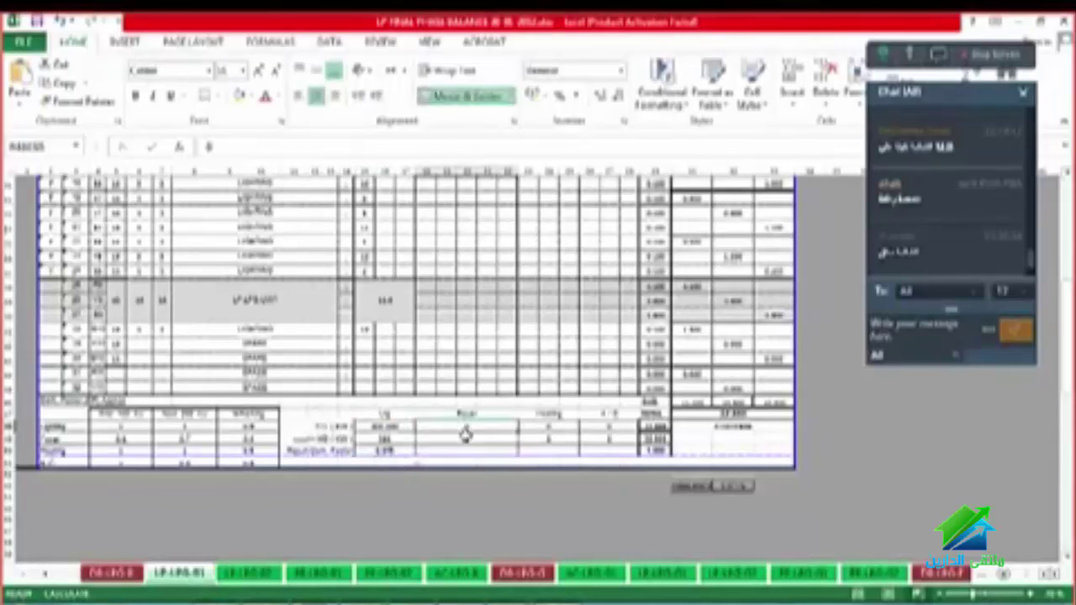
click(543, 430)
click(606, 432)
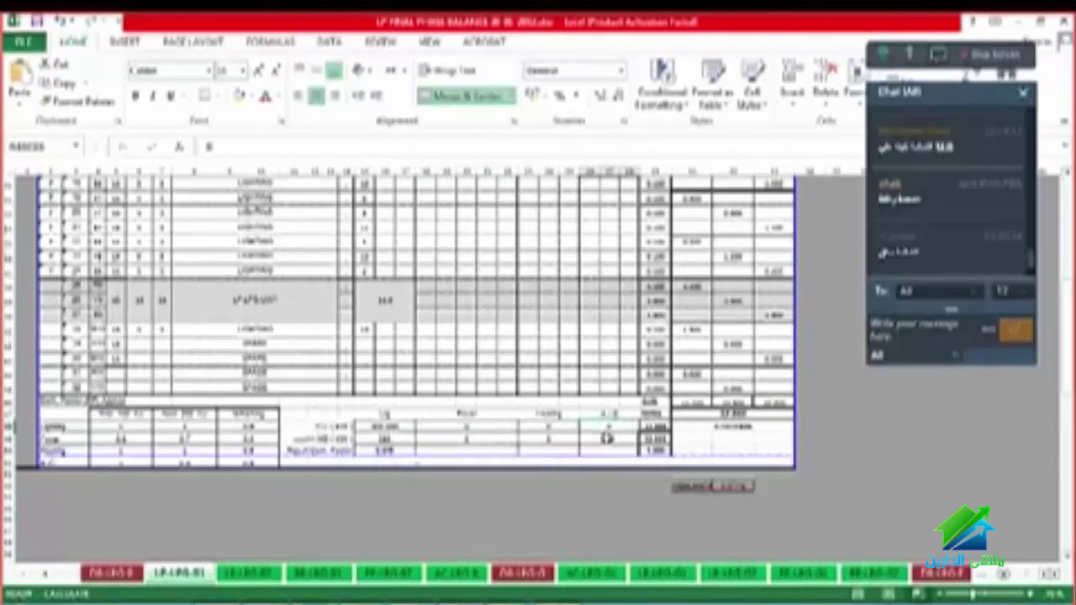
click(606, 437)
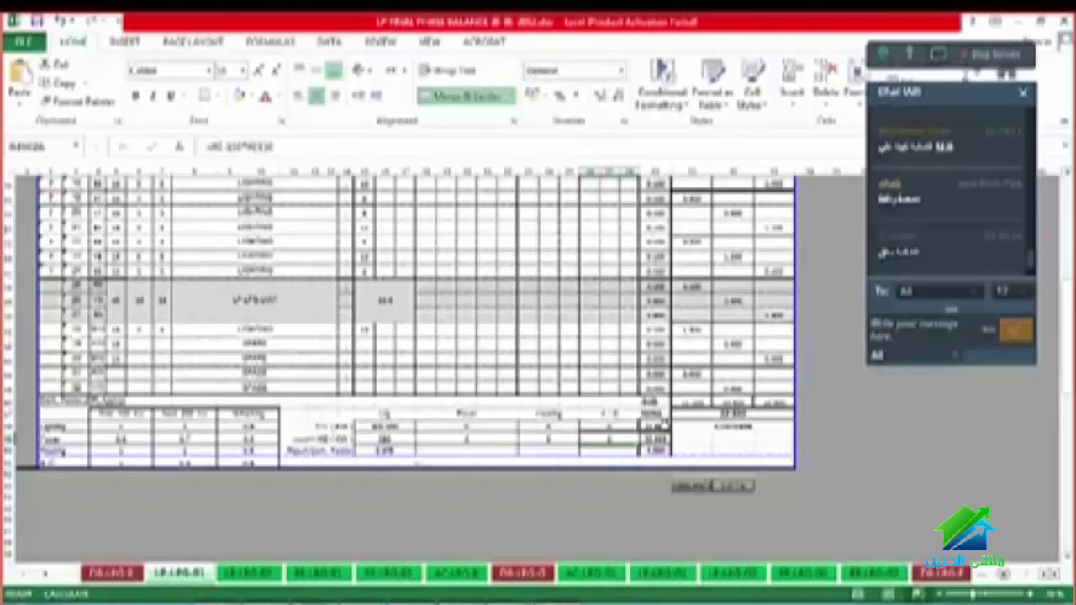
click(656, 437)
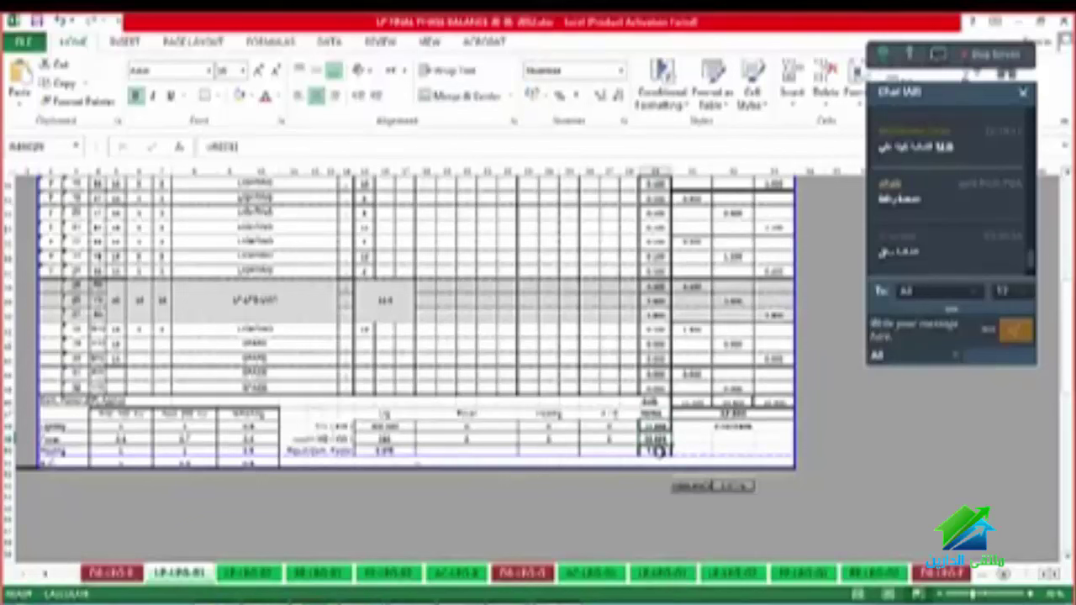
click(660, 441)
key(Up)
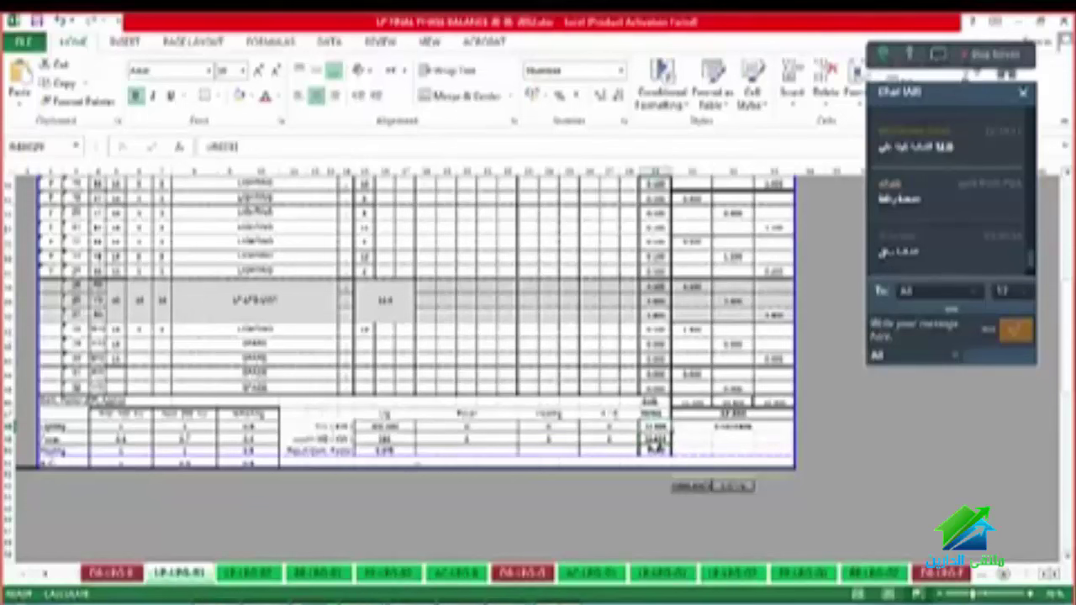
click(657, 451)
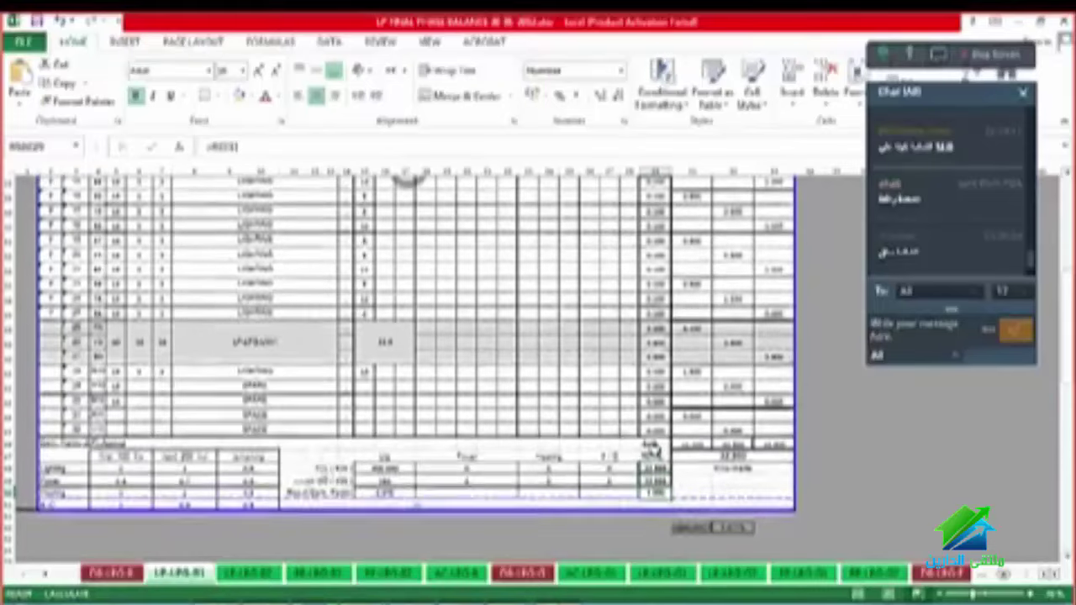
scroll(655, 451, up, 1)
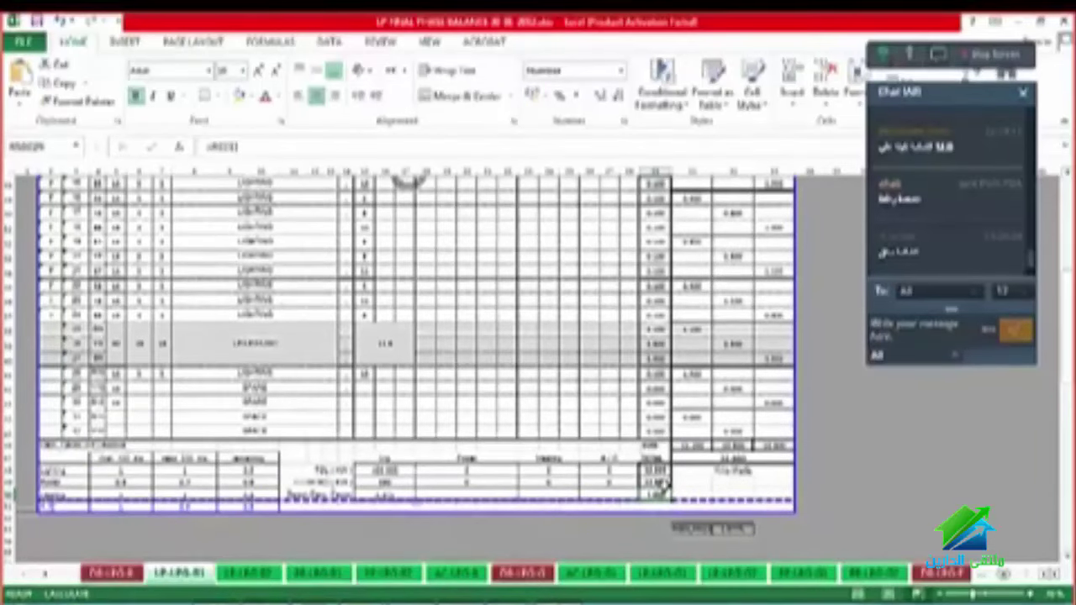
click(660, 484)
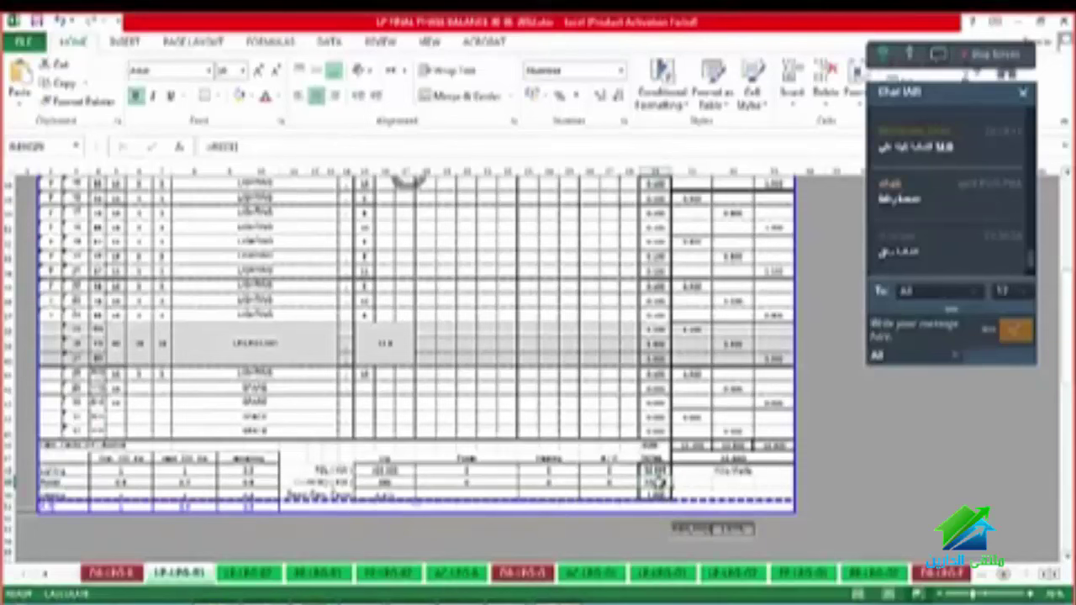
Step: Compare the feeder cable size with the load totals and inspect the voltage, kA symmetrical and kA peak entries in the panel header
scroll(669, 502, up, 10)
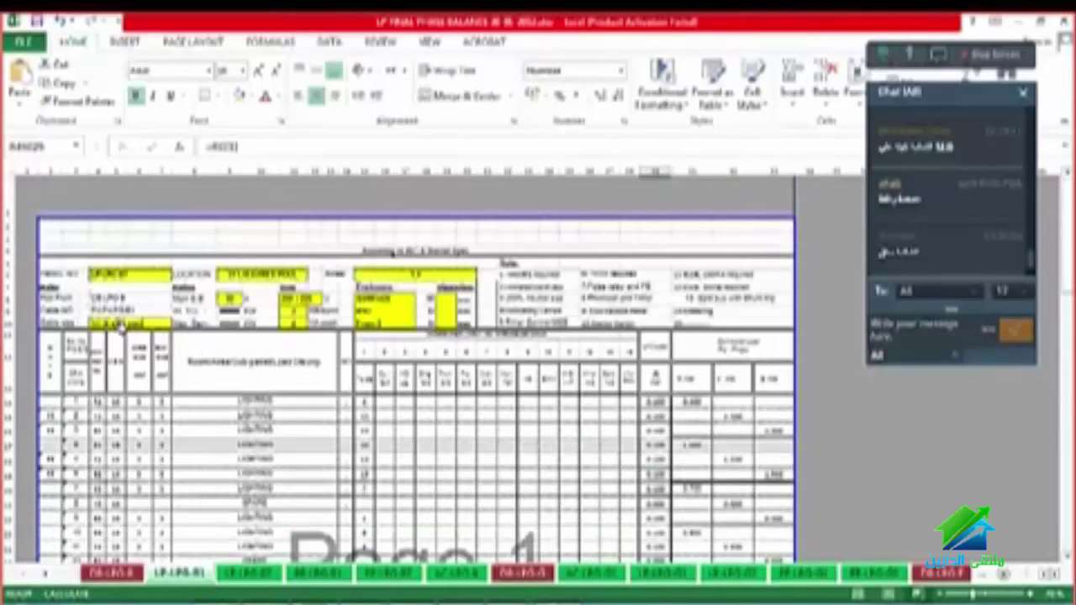
click(117, 325)
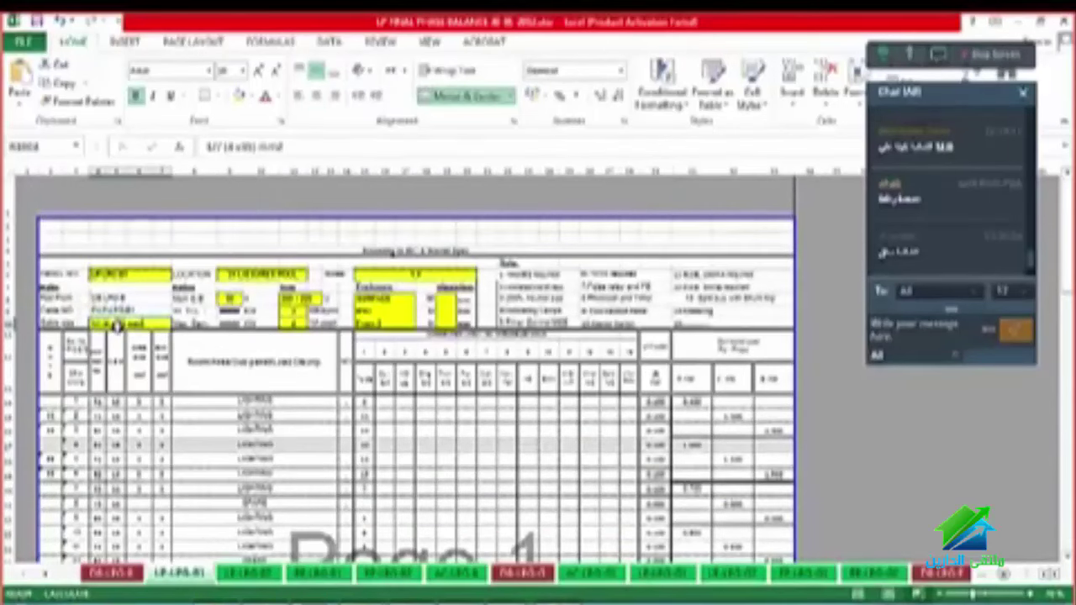
scroll(272, 364, down, 10)
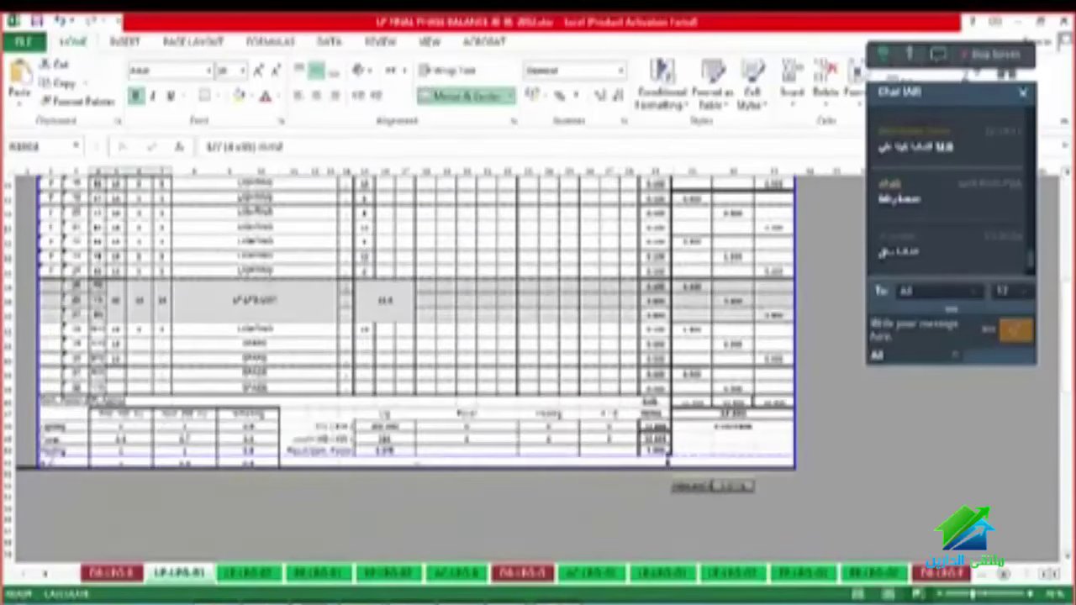
scroll(661, 444, up, 10)
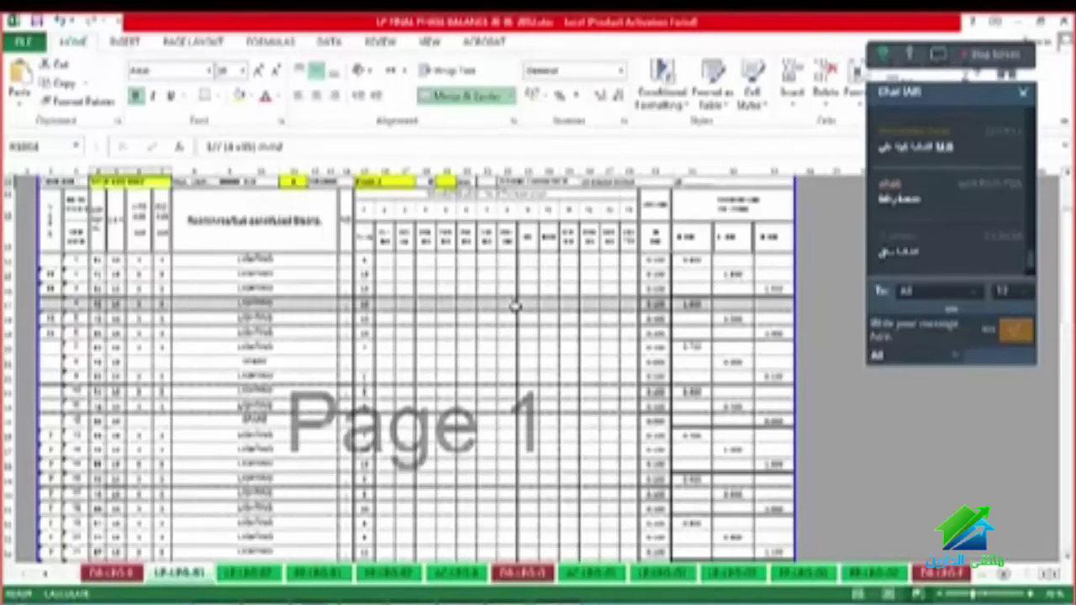
scroll(191, 375, up, 3)
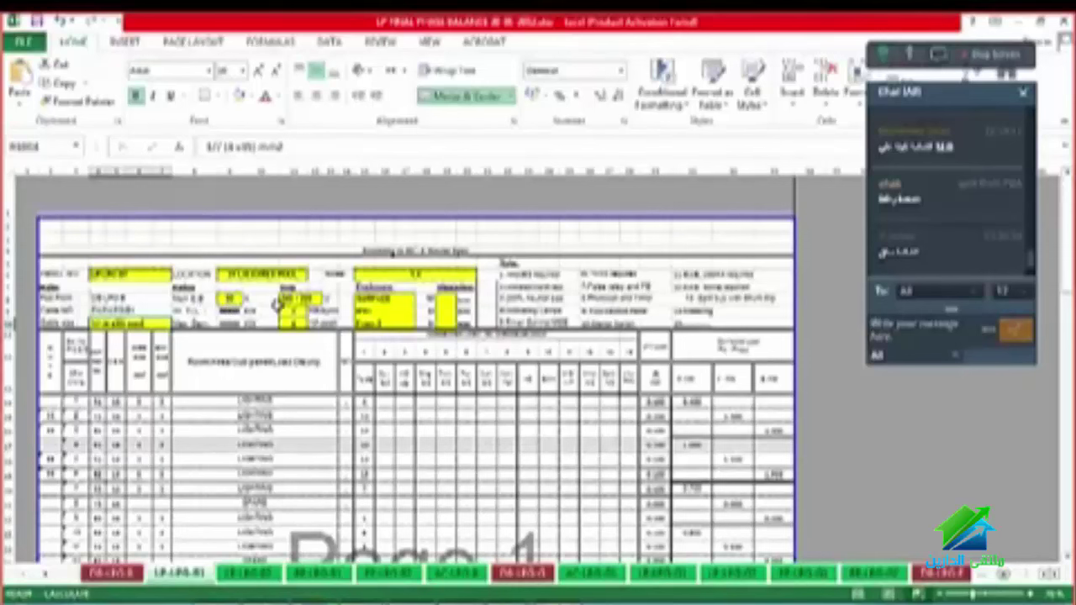
click(328, 301)
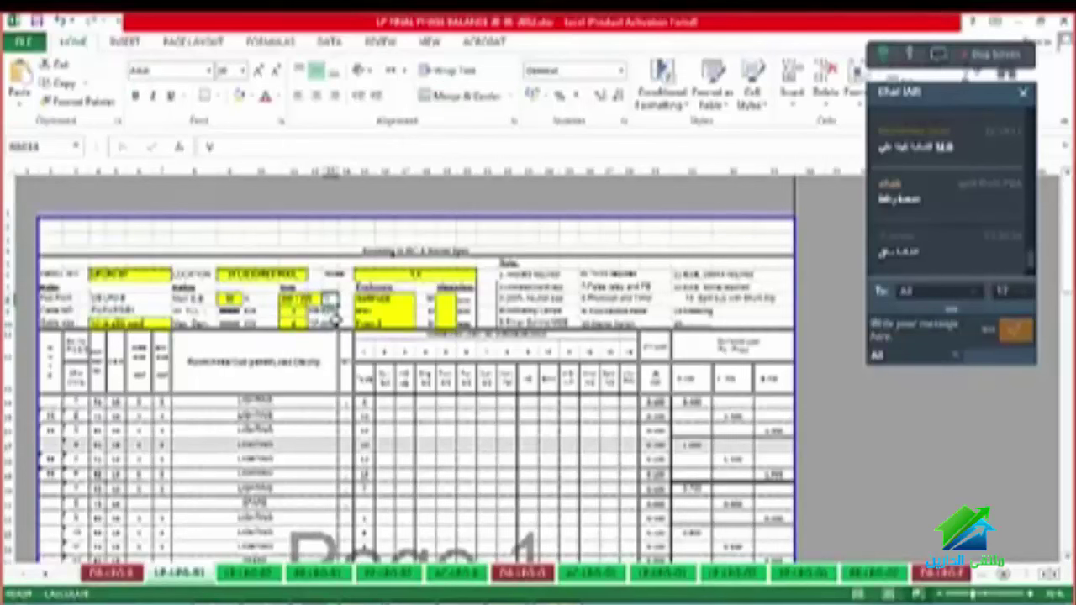
click(319, 316)
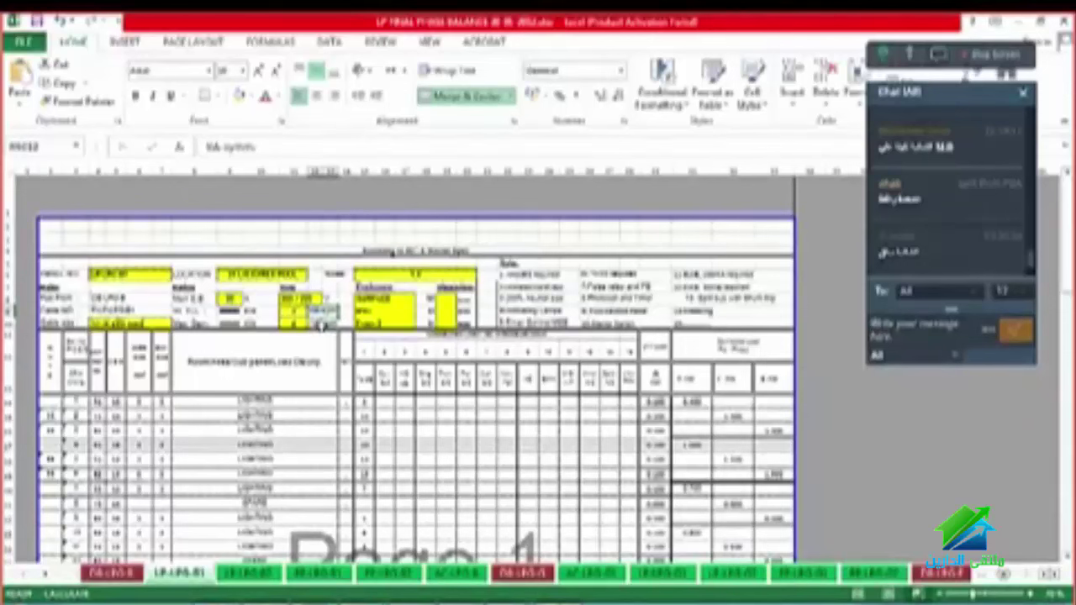
click(319, 323)
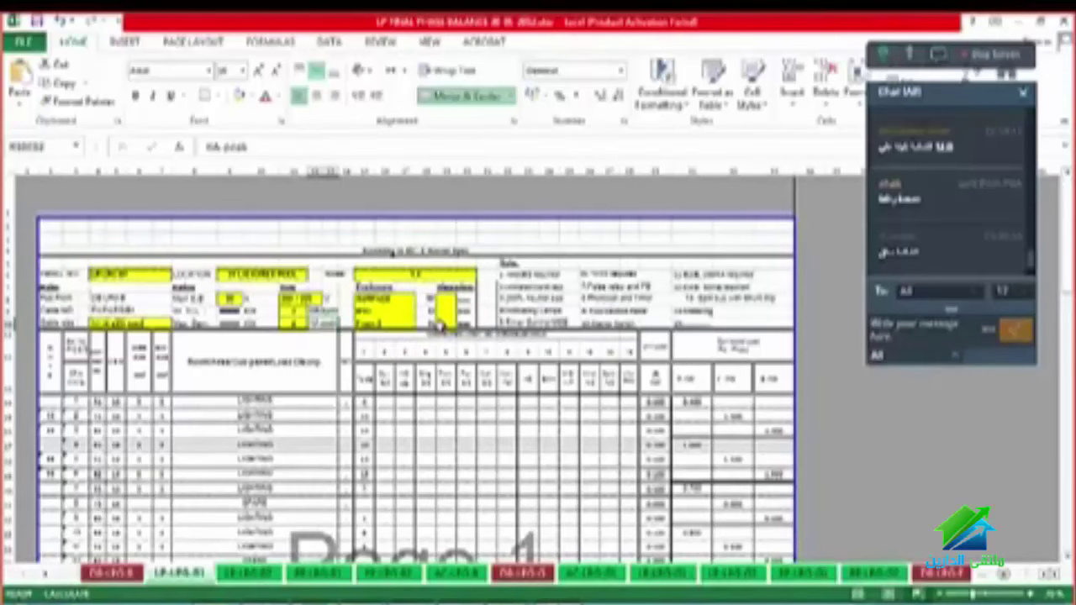
Step: Read through the lighting panel's circuit rows down to the load totals and return to the header
scroll(118, 395, down, 3)
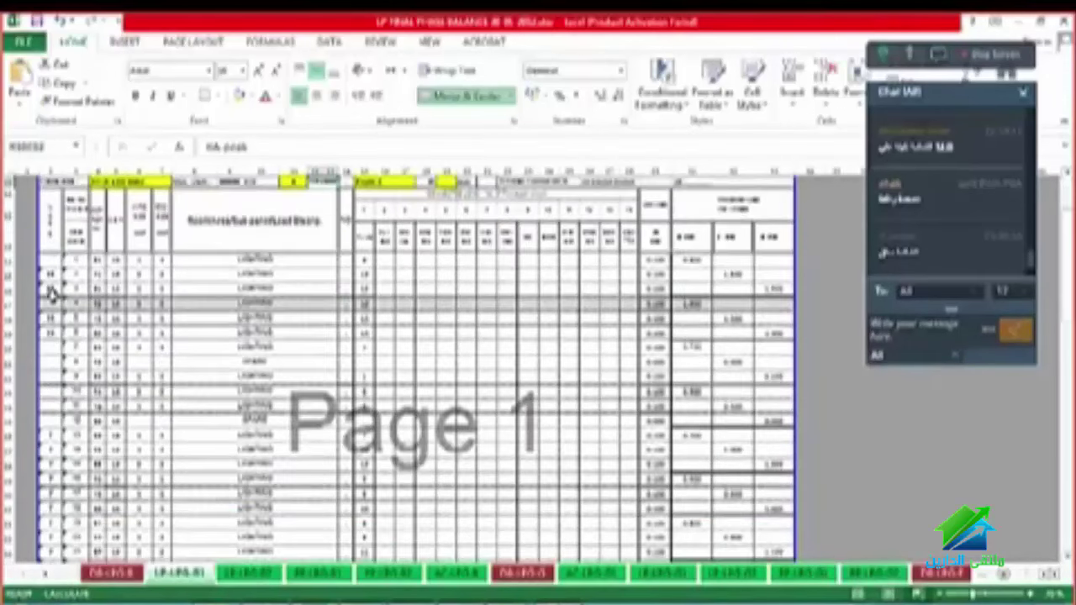
scroll(56, 302, up, 2)
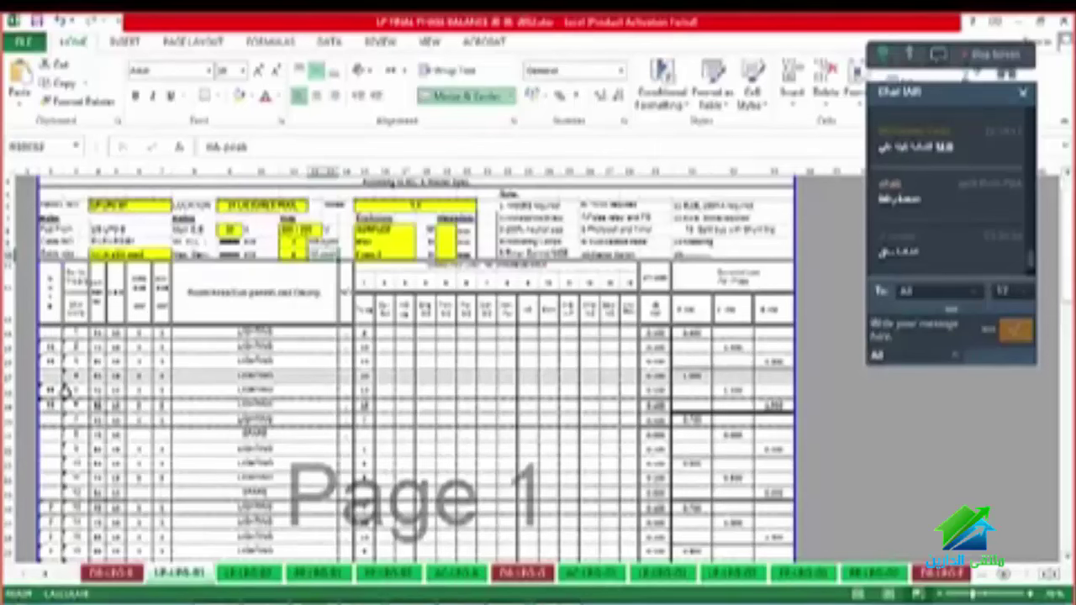
scroll(64, 393, down, 4)
scroll(77, 410, down, 6)
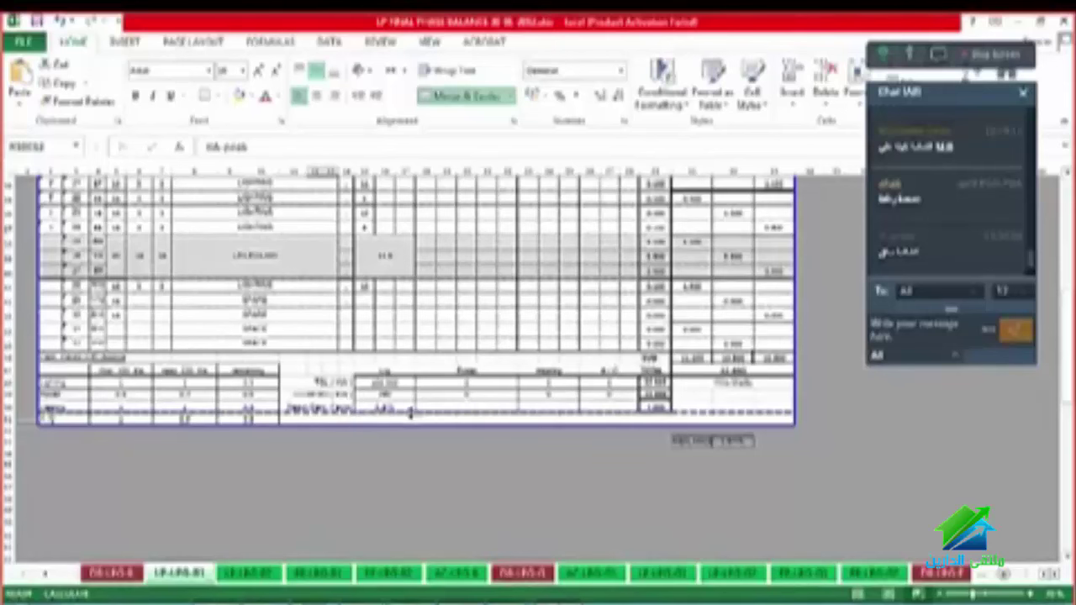
scroll(178, 320, up, 10)
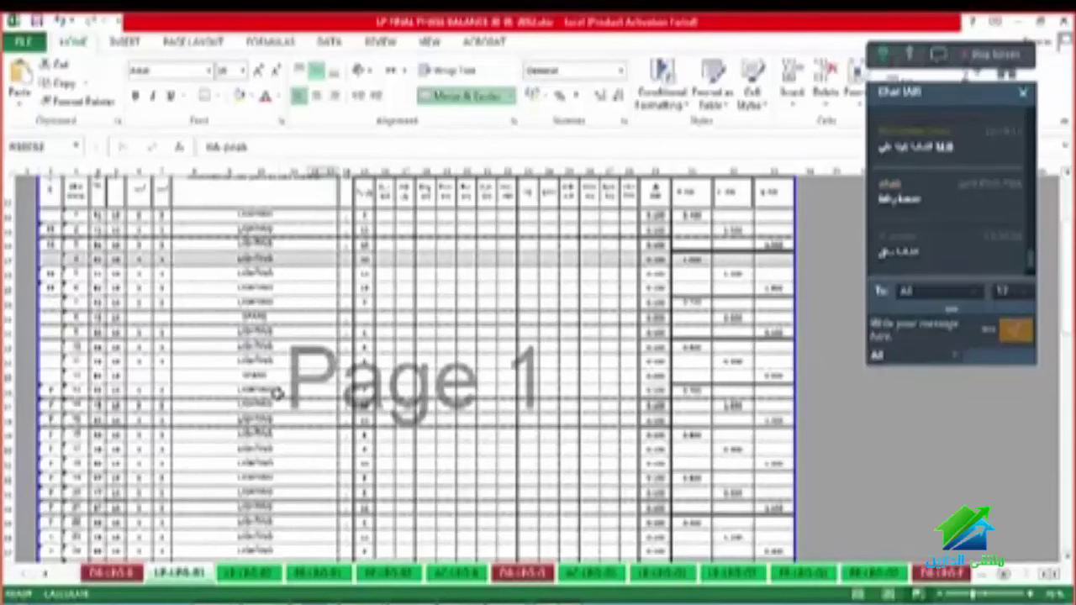
scroll(281, 391, up, 5)
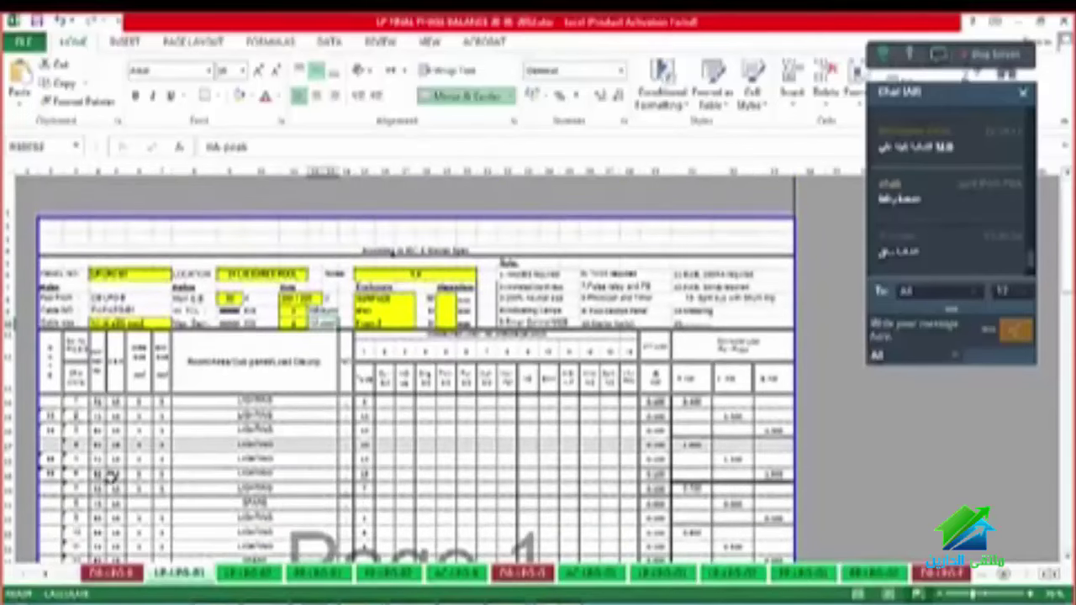
Step: Inspect the panel name and the feeder cable reference in the schedule header
click(115, 276)
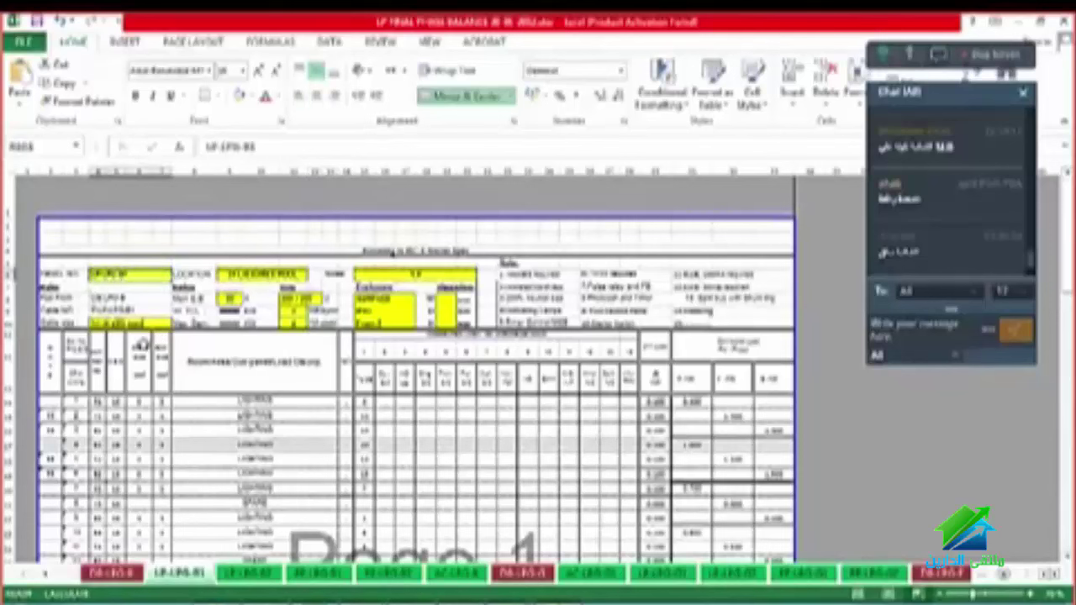
click(101, 311)
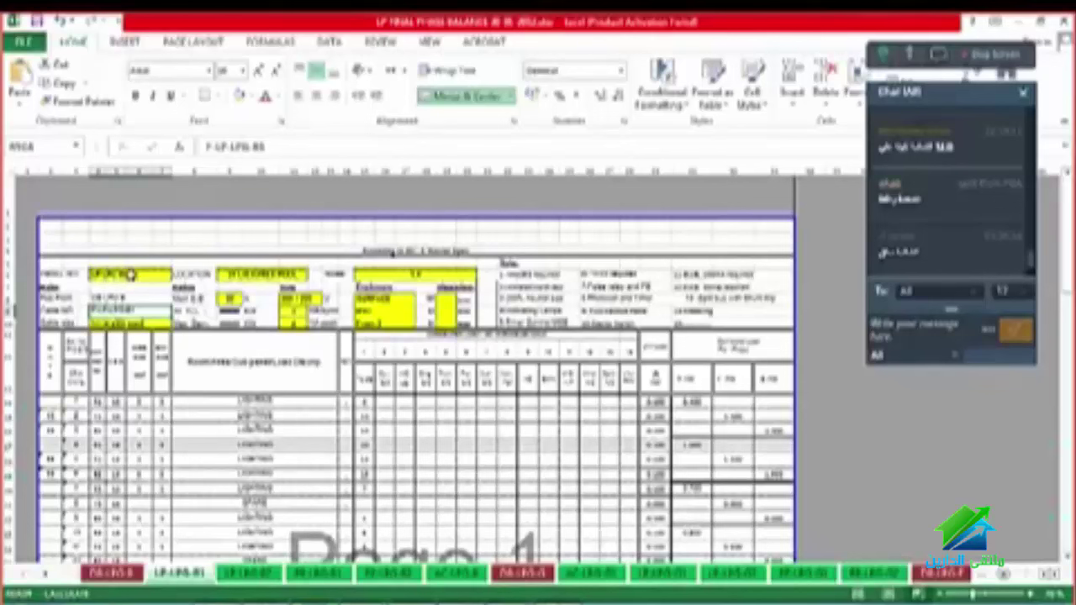
click(136, 280)
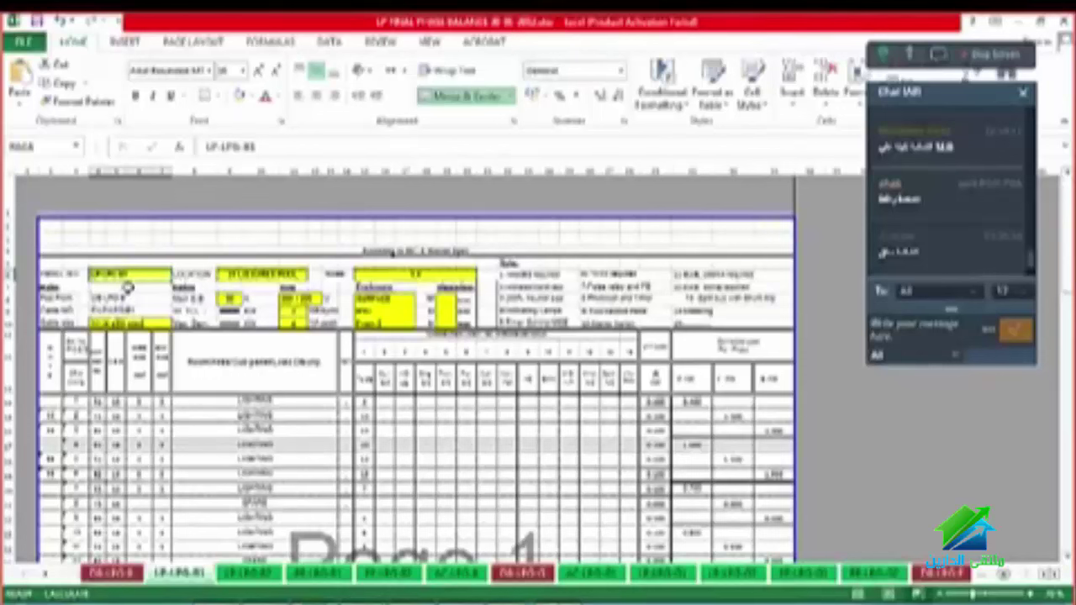
Step: Inspect the fed-from and feeder cable reference entries in the lighting panel's header
click(124, 299)
click(99, 310)
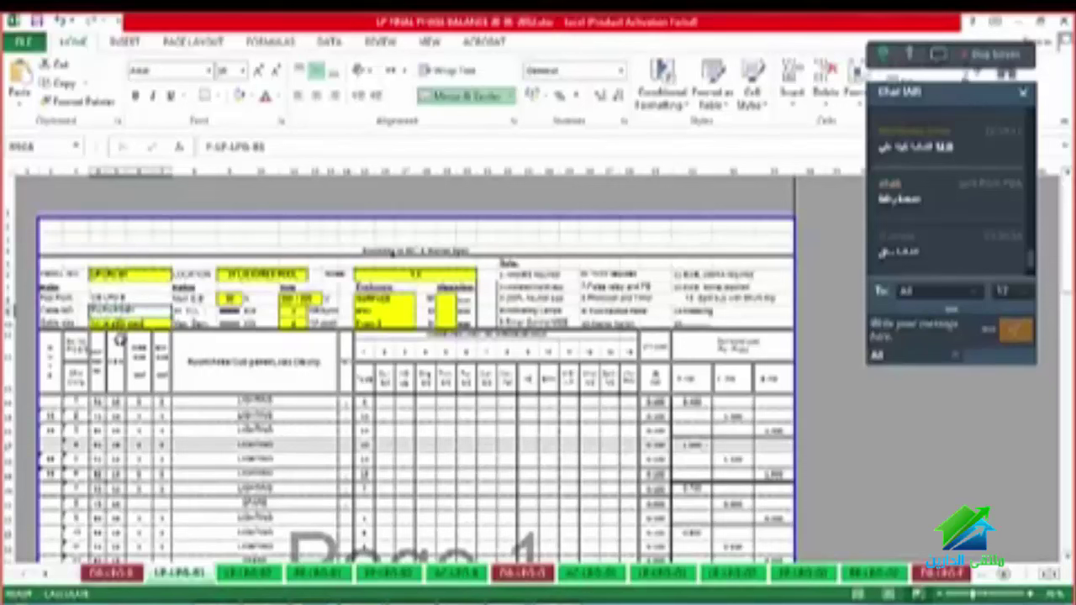
scroll(301, 359, down, 2)
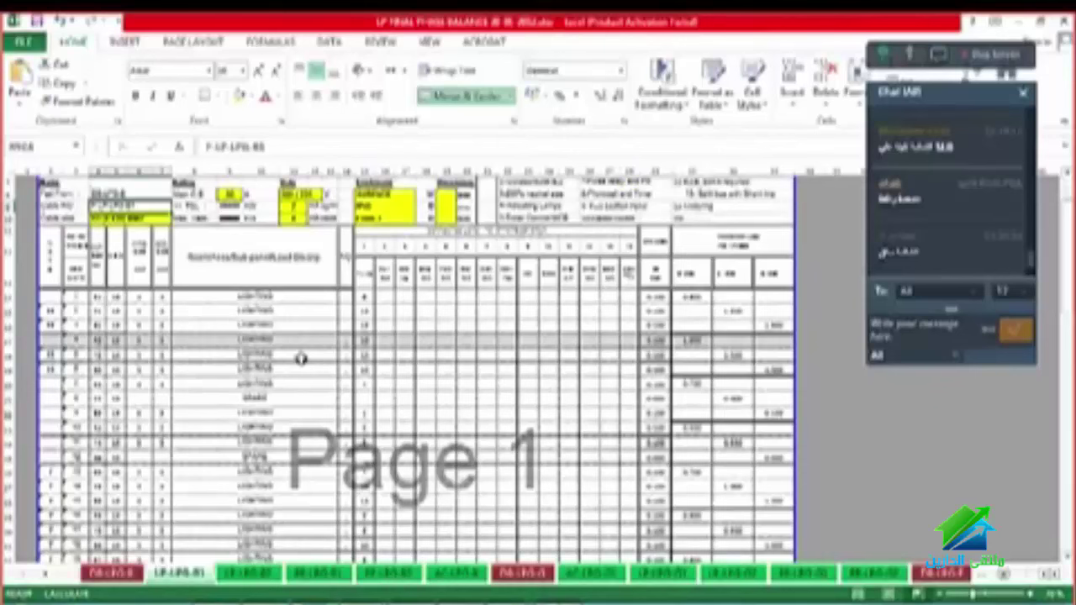
Step: Inspect the spare rows at the end of the lighting panel schedule and the circuit data of the sub-panel feeder row
scroll(301, 358, down, 8)
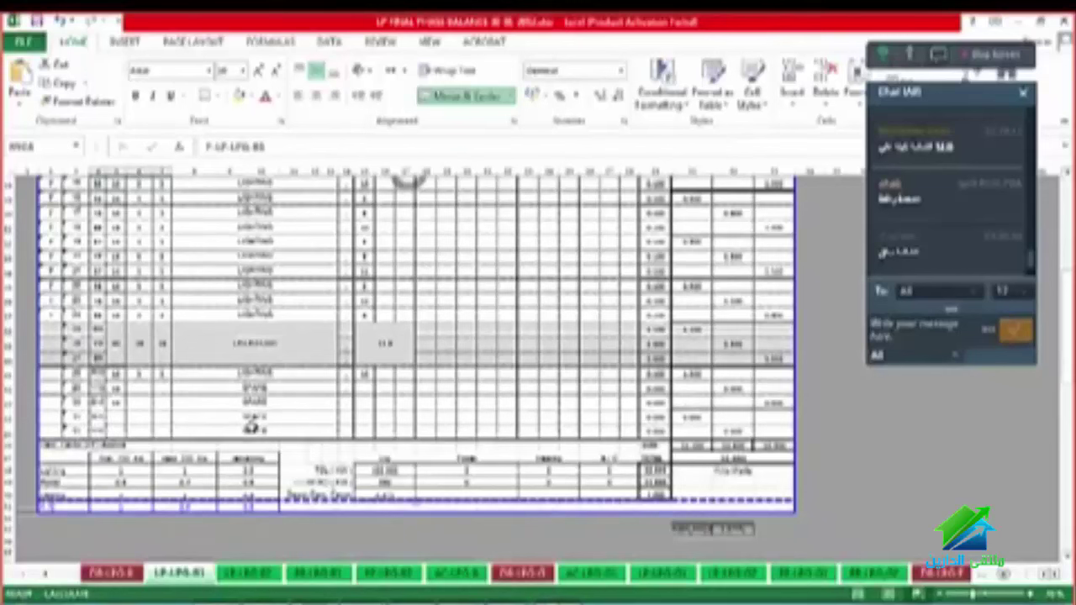
click(259, 430)
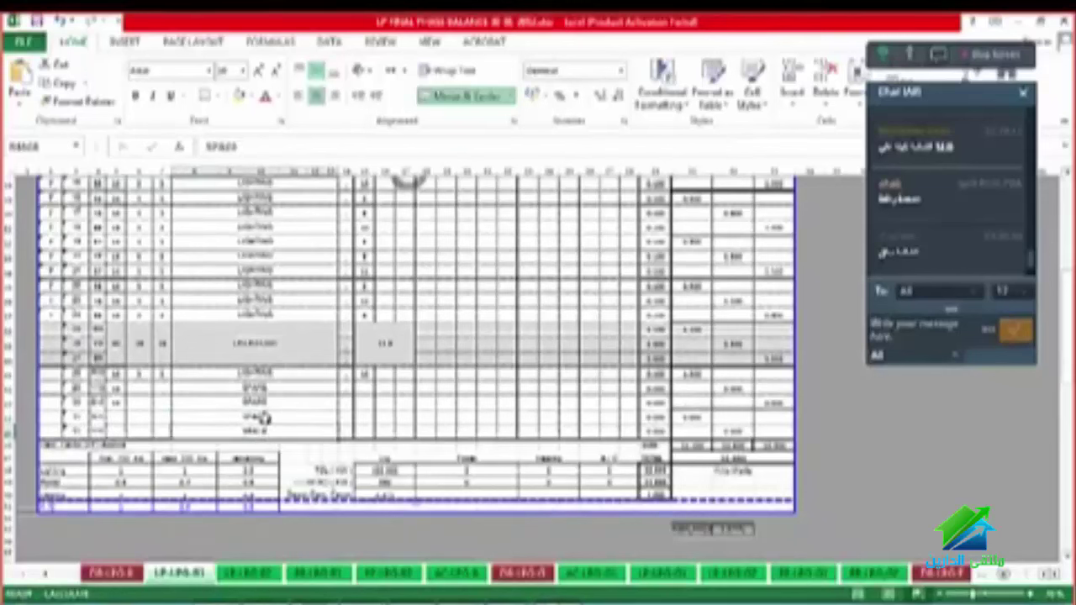
click(267, 405)
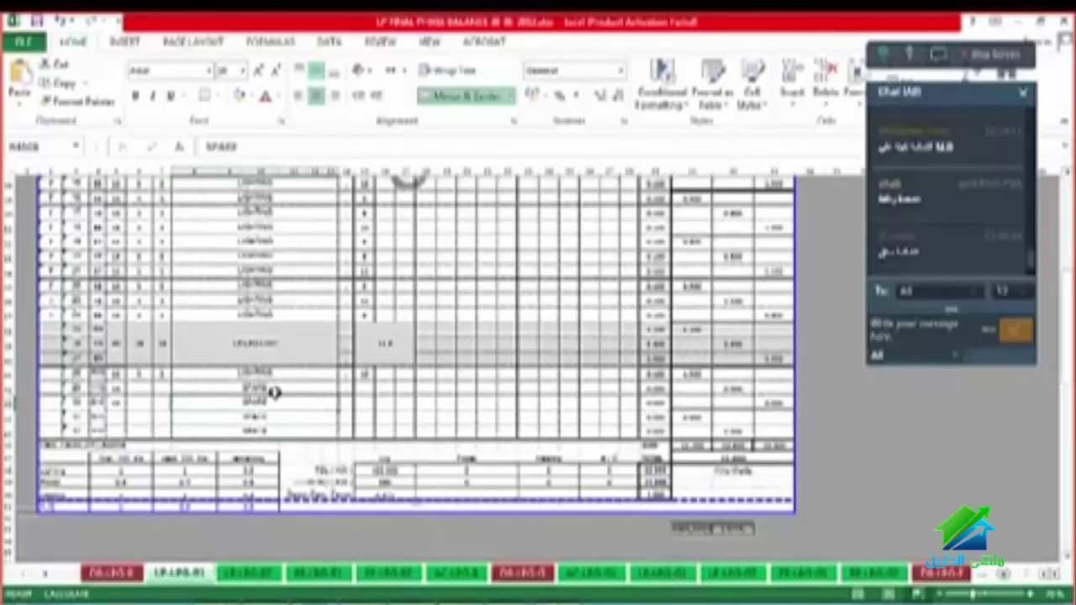
click(269, 388)
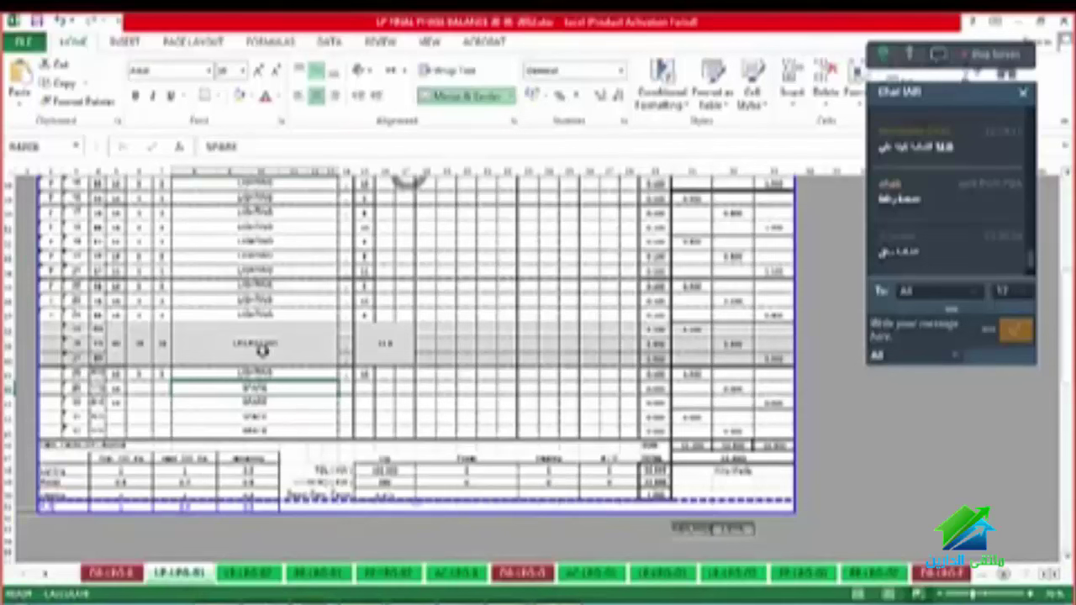
click(162, 342)
click(98, 339)
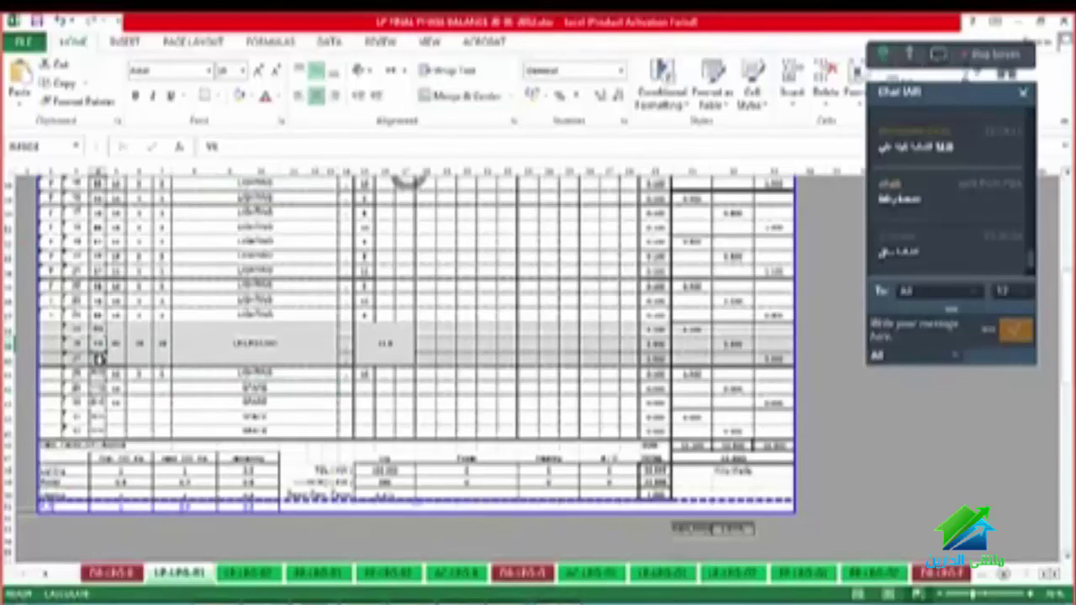
Step: Set the kA symmetrical entry in the panel header to 10 and enter a new kA peak value
scroll(185, 377, up, 2)
scroll(188, 370, up, 1)
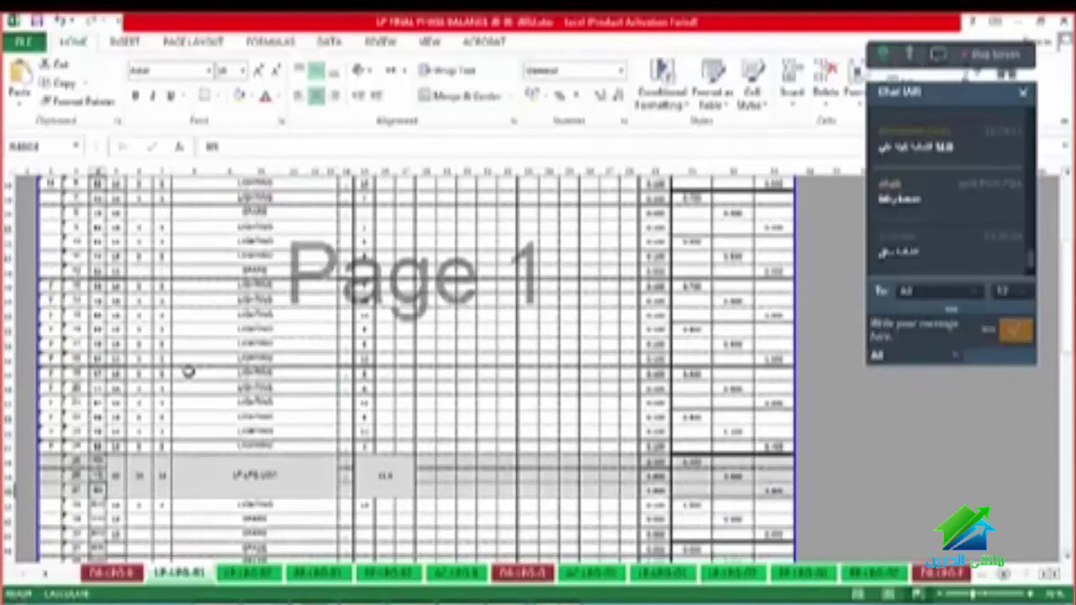
scroll(174, 344, up, 3)
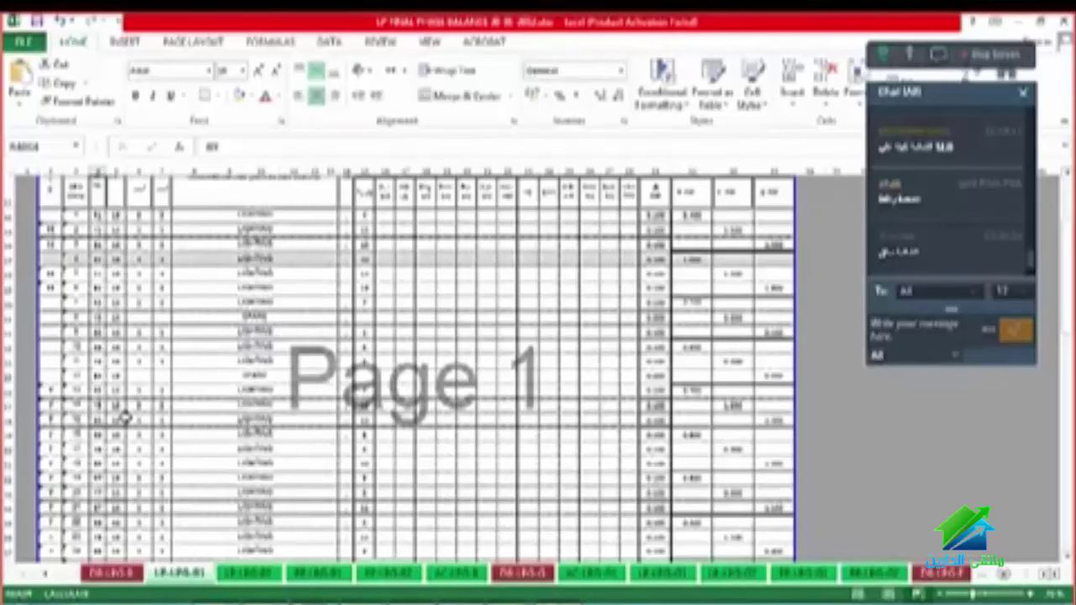
scroll(135, 412, up, 5)
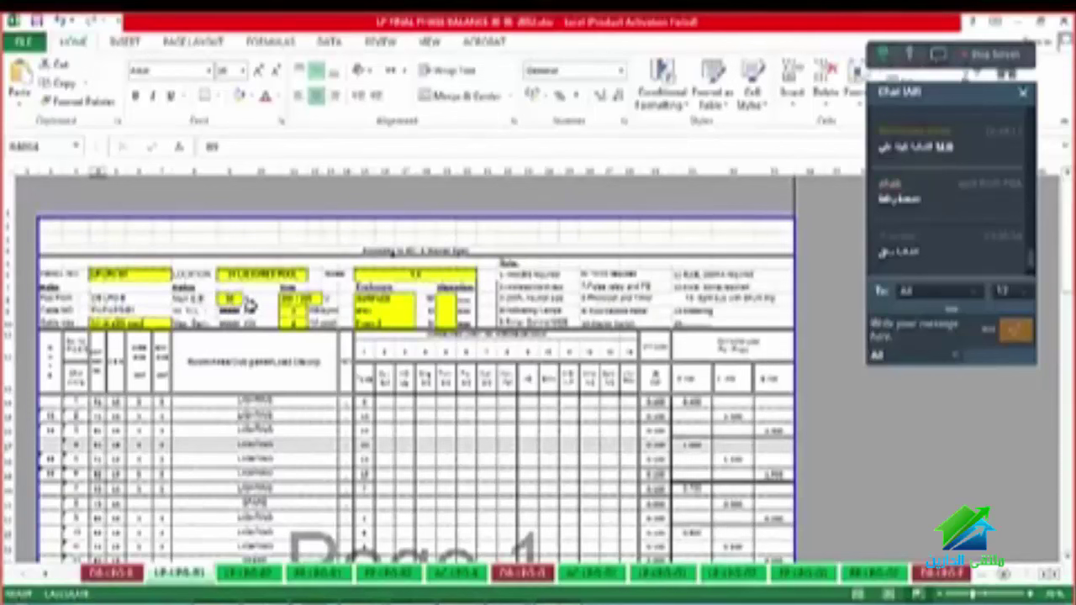
click(296, 313)
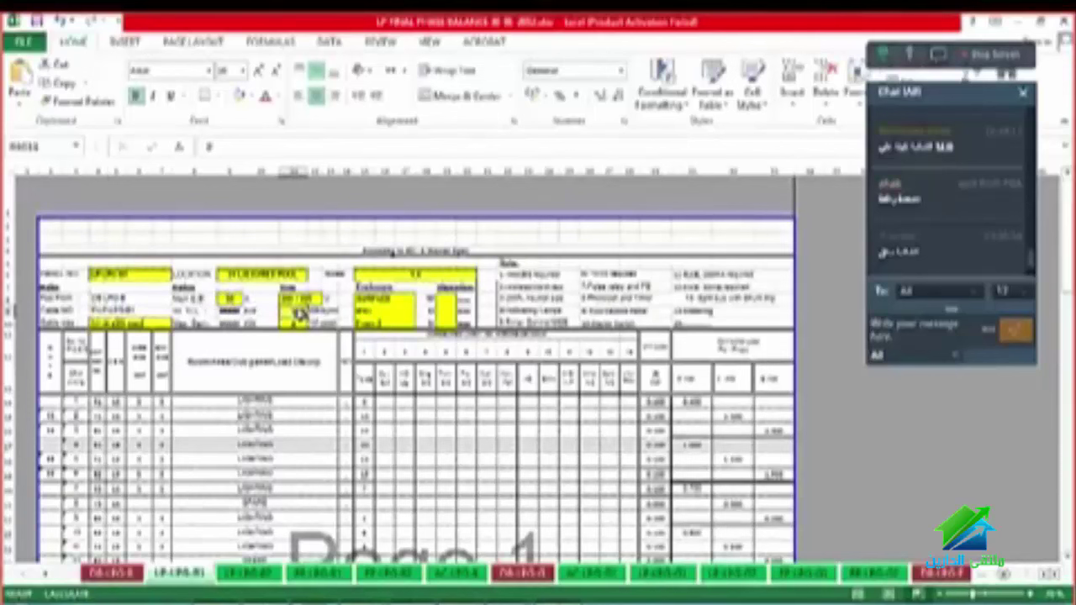
double_click(296, 313)
drag(296, 313, 256, 312)
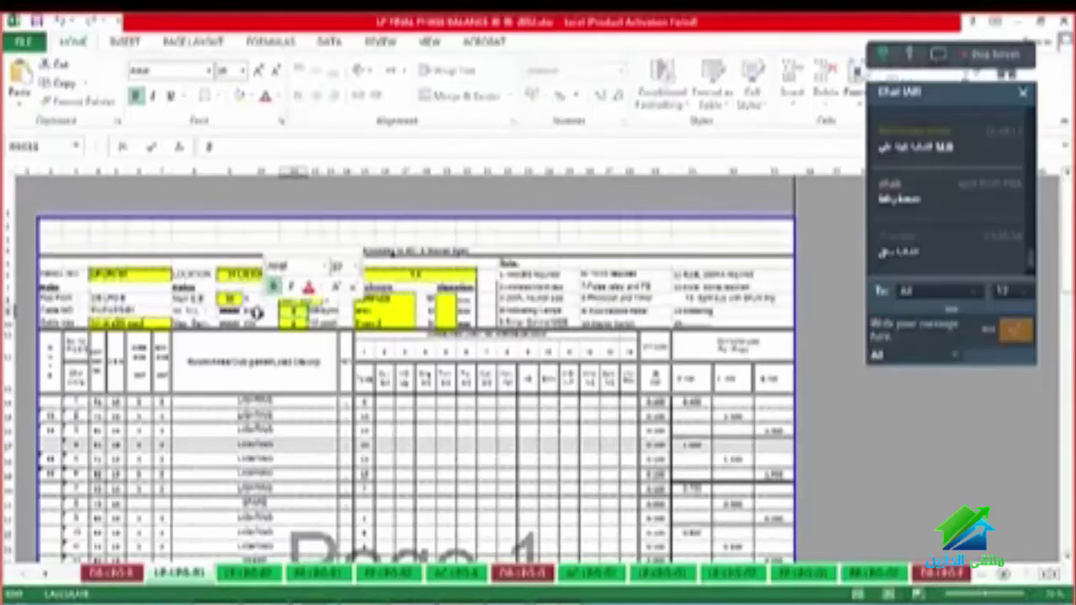
text(10)
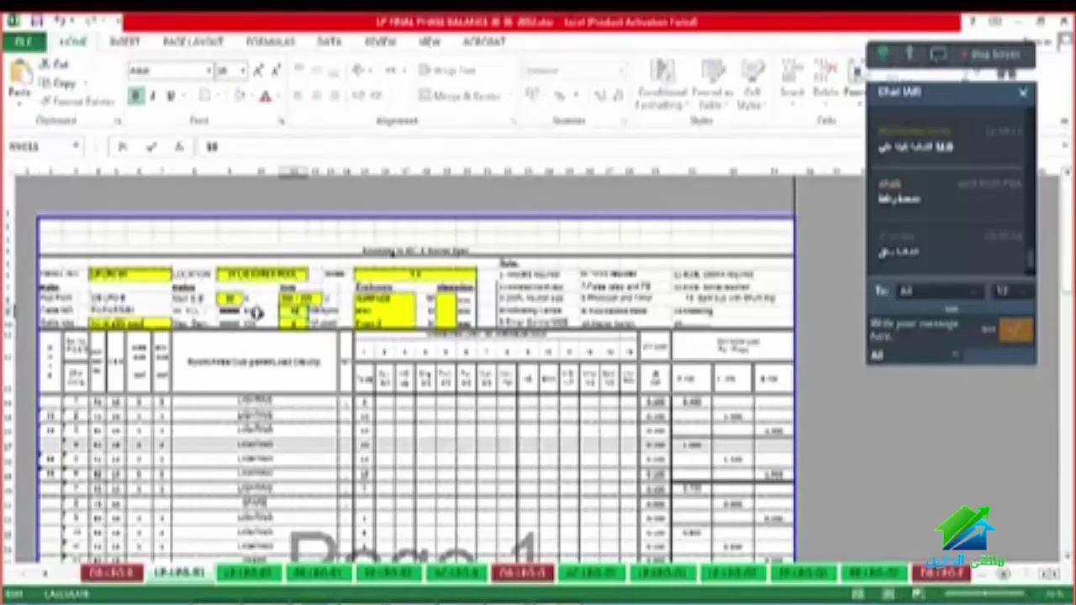
click(298, 325)
double_click(297, 324)
drag(298, 325, 263, 324)
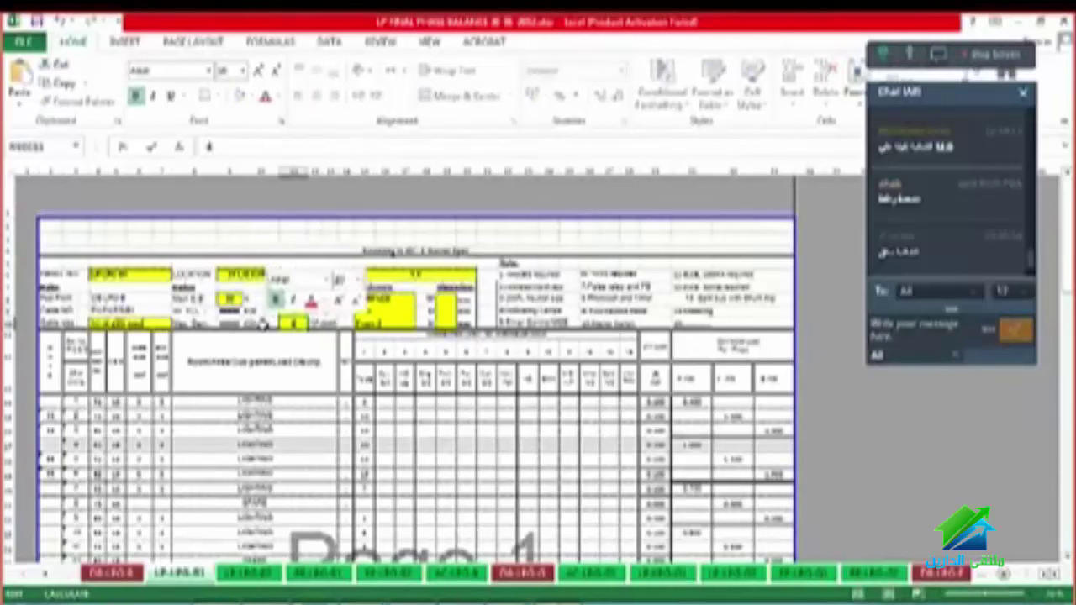
click(288, 406)
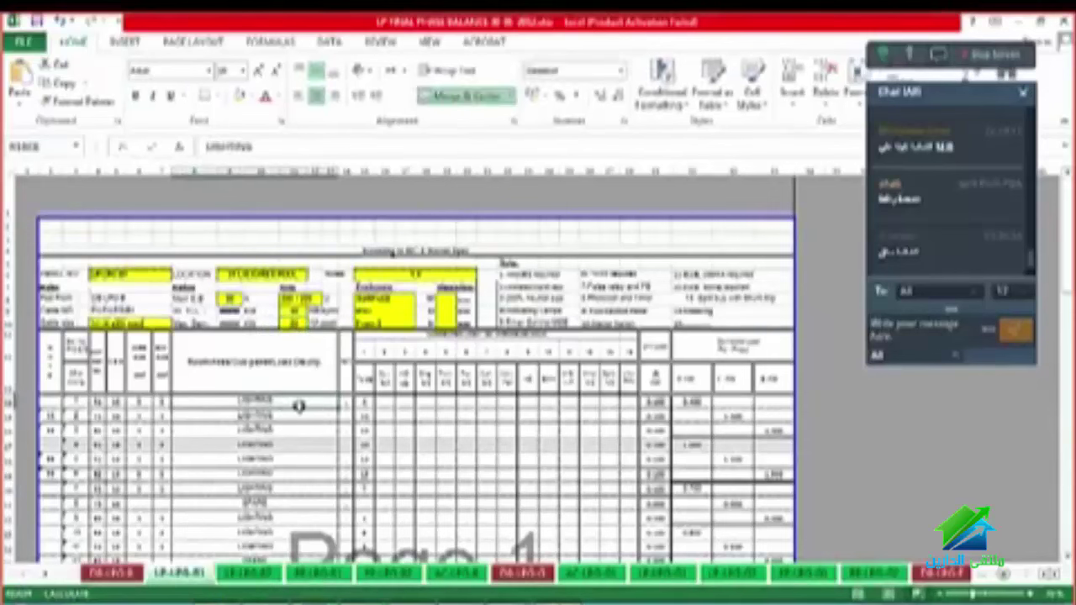
Step: Check the location entry in the header and close the LP FINAL PHASE BALANCE workbook without saving the changes
click(247, 272)
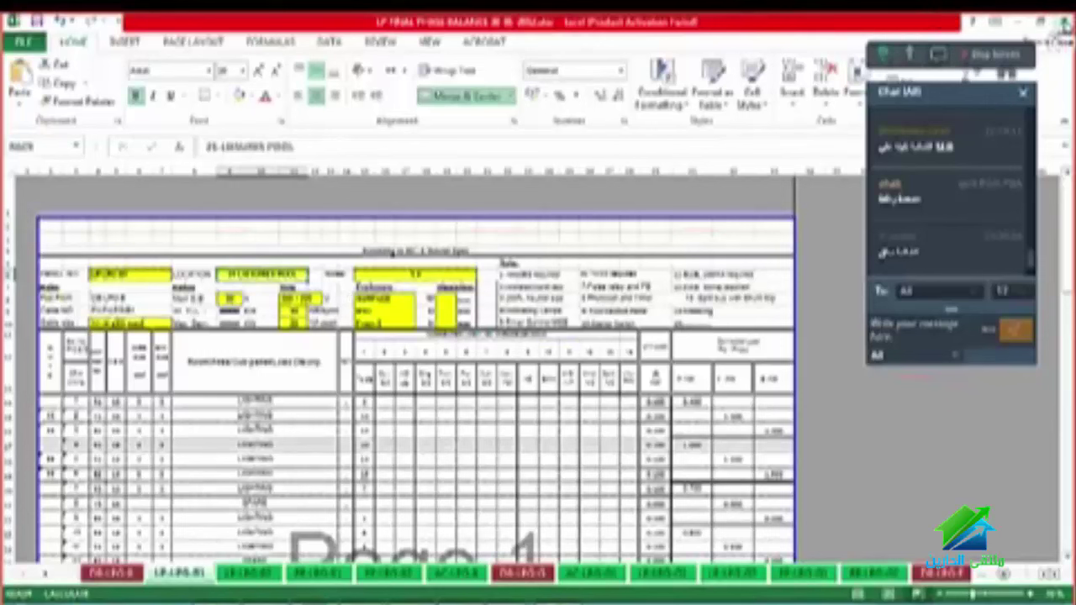
click(1063, 23)
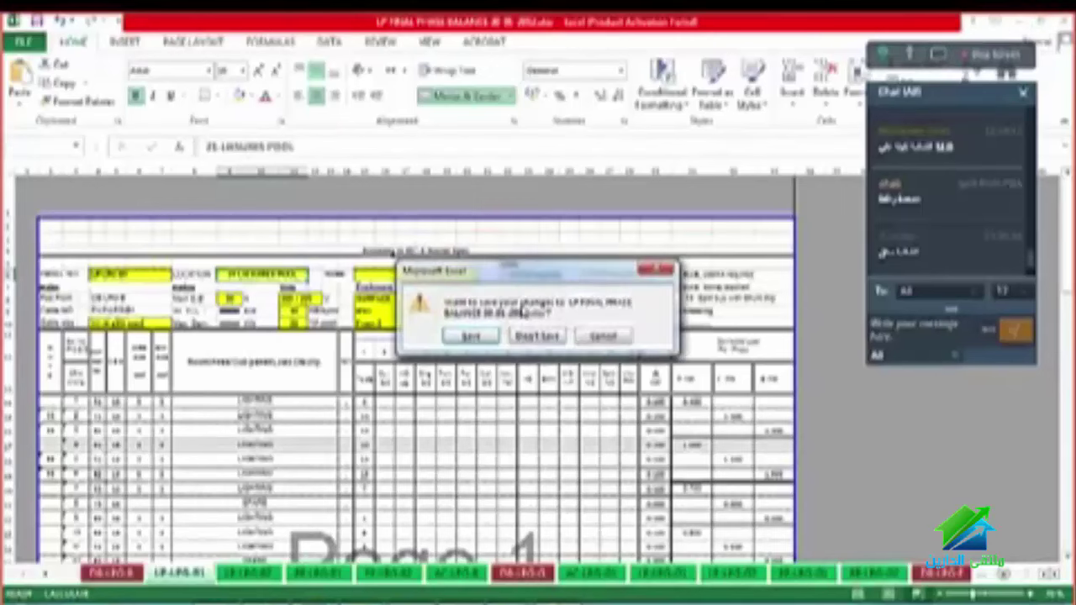
click(537, 335)
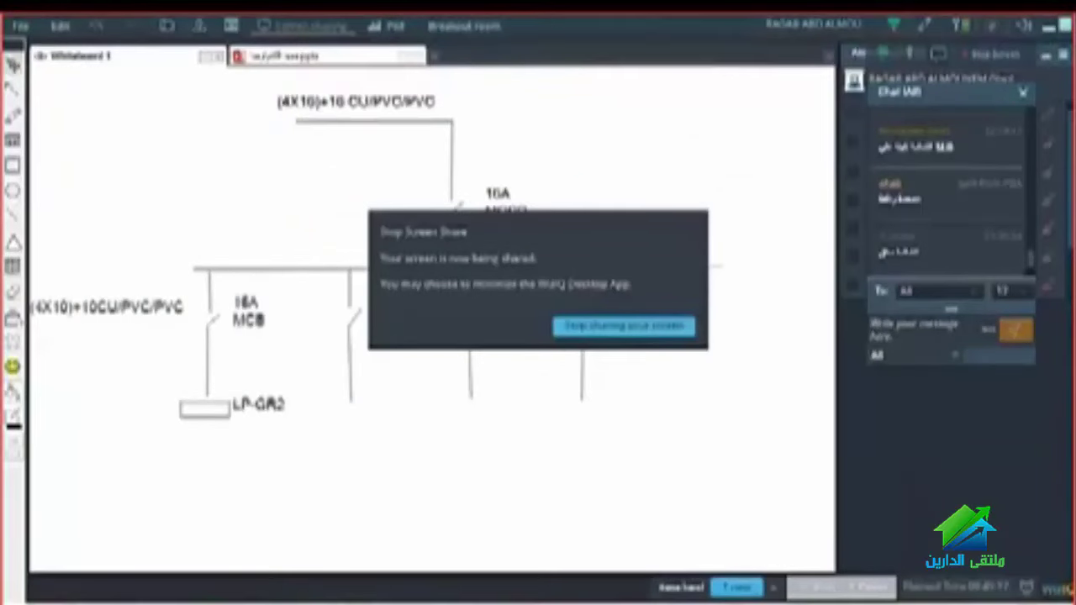
Step: Open the PP-GR panel schedule workbook from the desktop, dismissing the Office activation and project autosave prompts
right_click(628, 600)
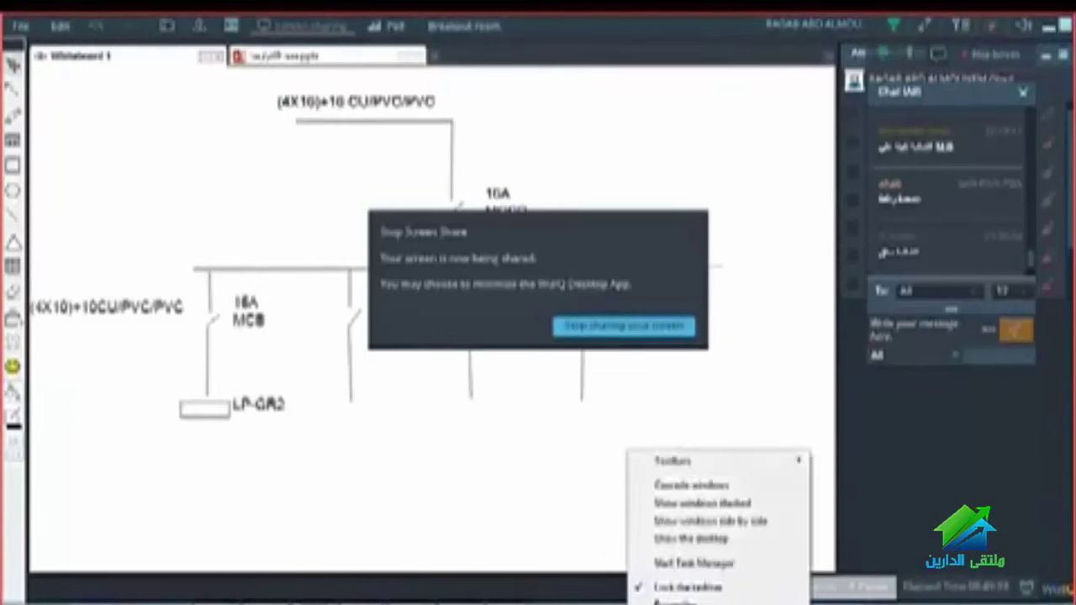
click(699, 538)
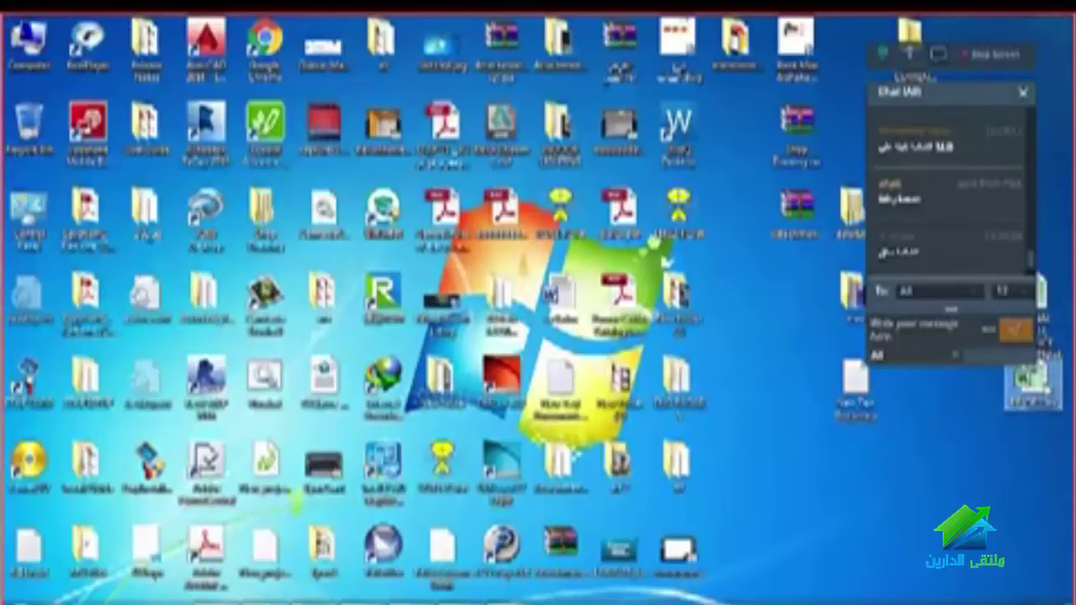
double_click(1032, 382)
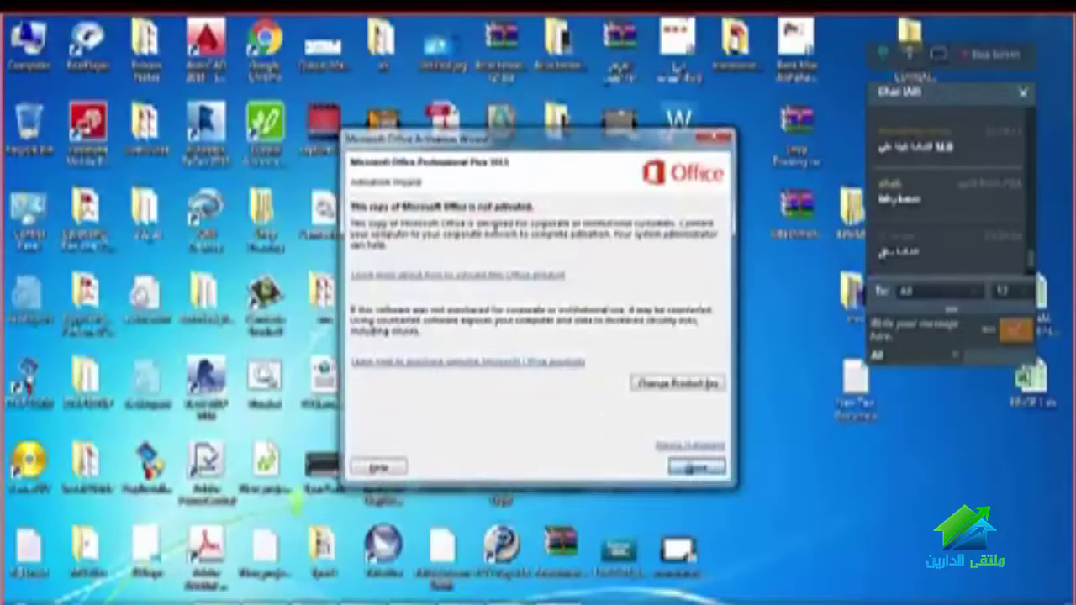
click(675, 463)
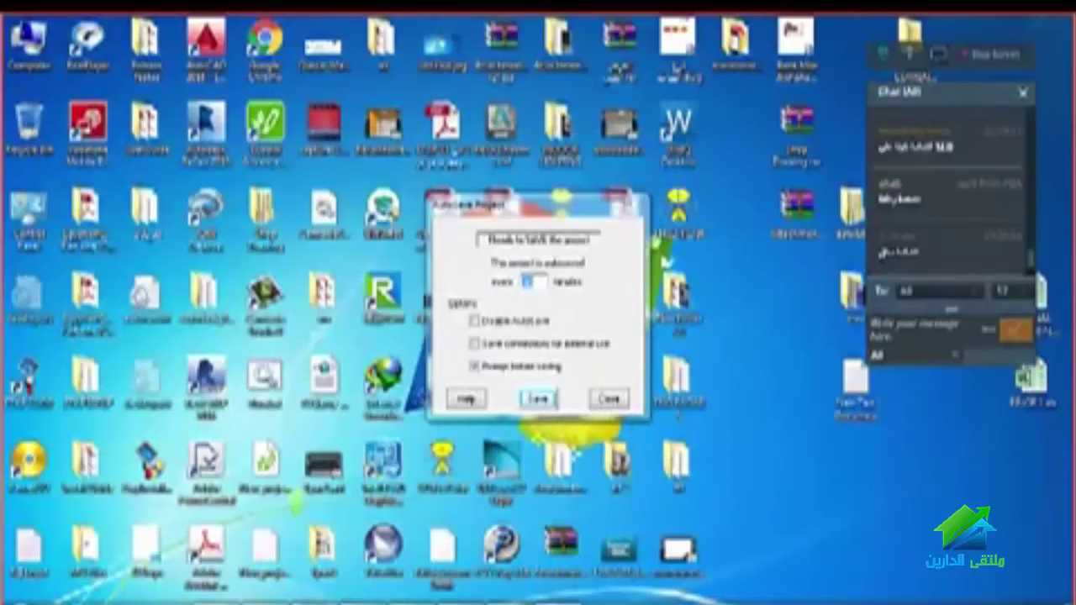
click(609, 398)
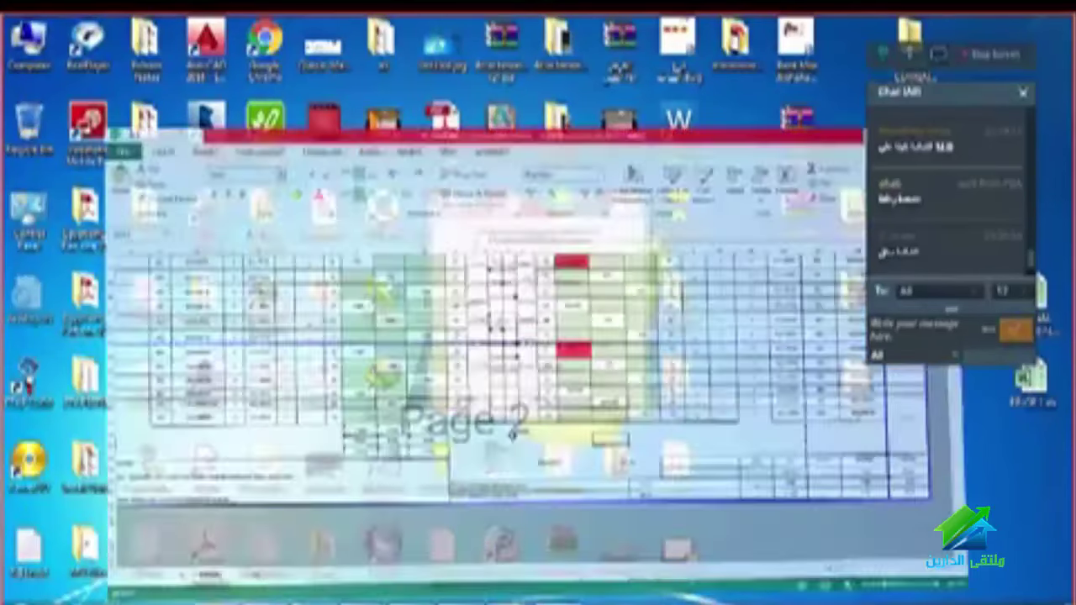
Step: Examine the circuit number, cable size, cable type and number of poles of the first socket circuits in the FINAL sheet
scroll(599, 397, up, 5)
scroll(598, 398, up, 2)
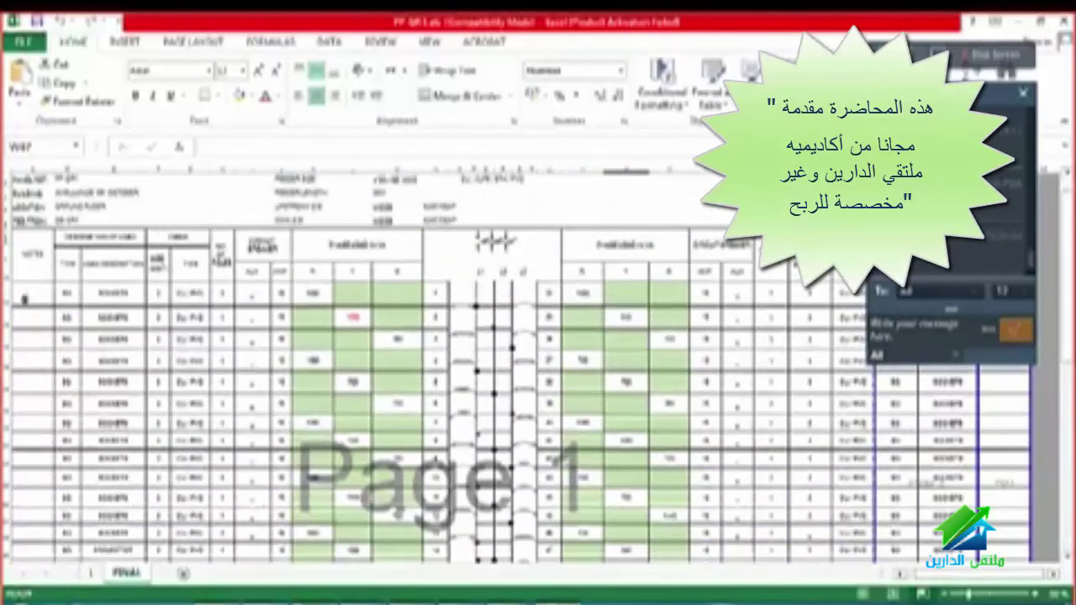
click(436, 336)
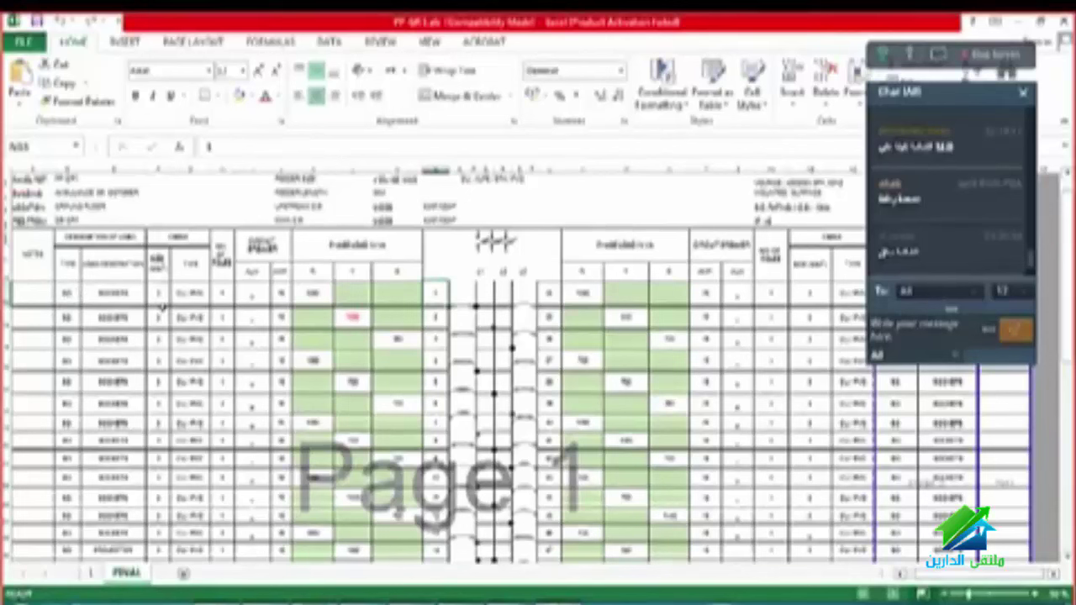
click(162, 311)
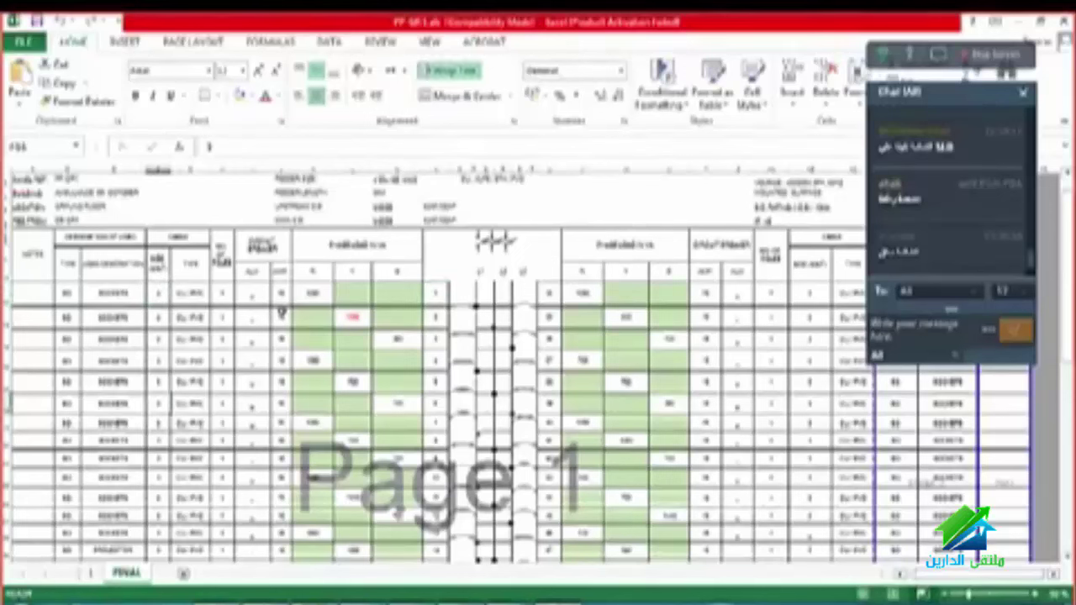
drag(158, 292, 157, 357)
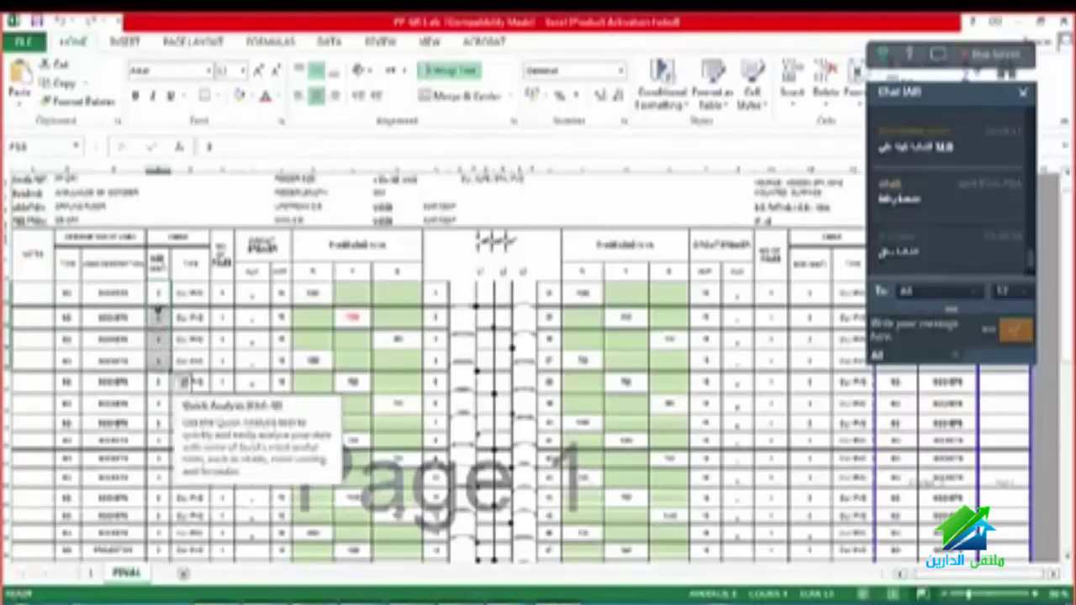
click(156, 294)
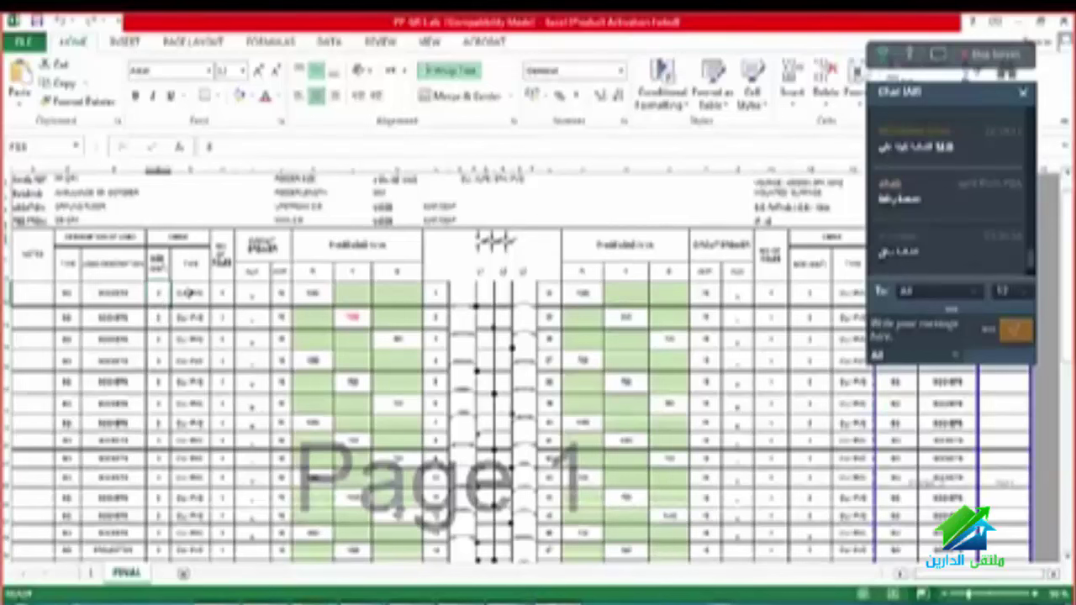
click(189, 293)
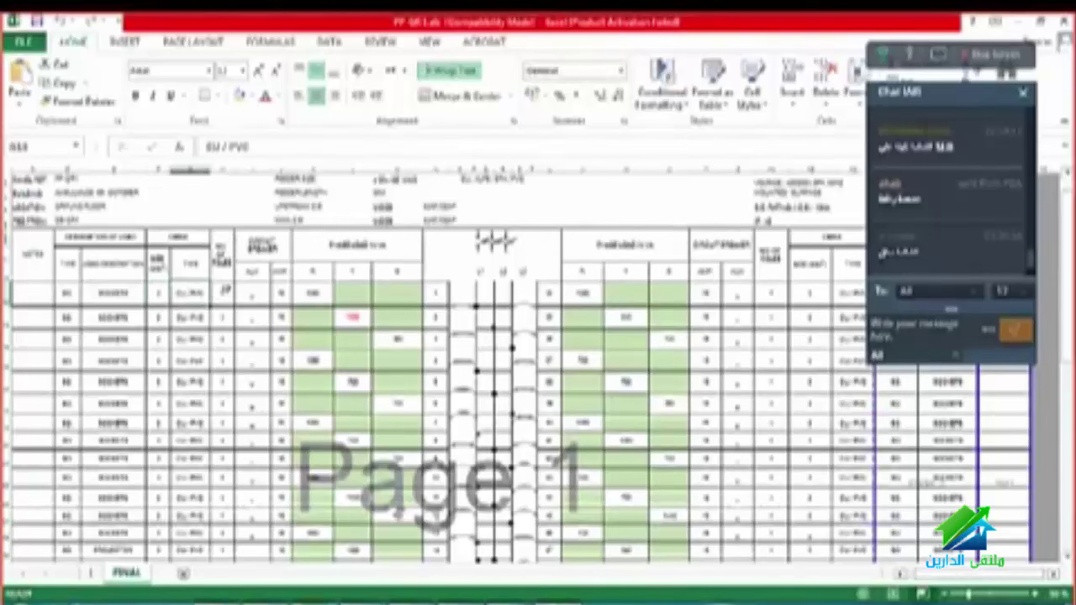
click(224, 294)
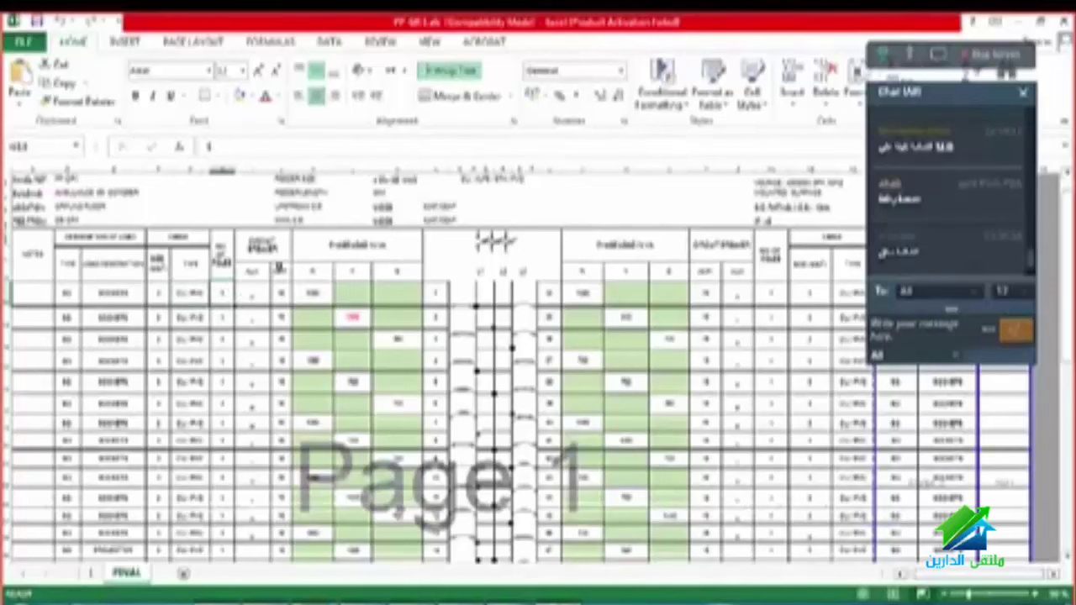
Step: Inspect the first circuit's phase load and follow the circuit numbering down through the socket rows
click(314, 291)
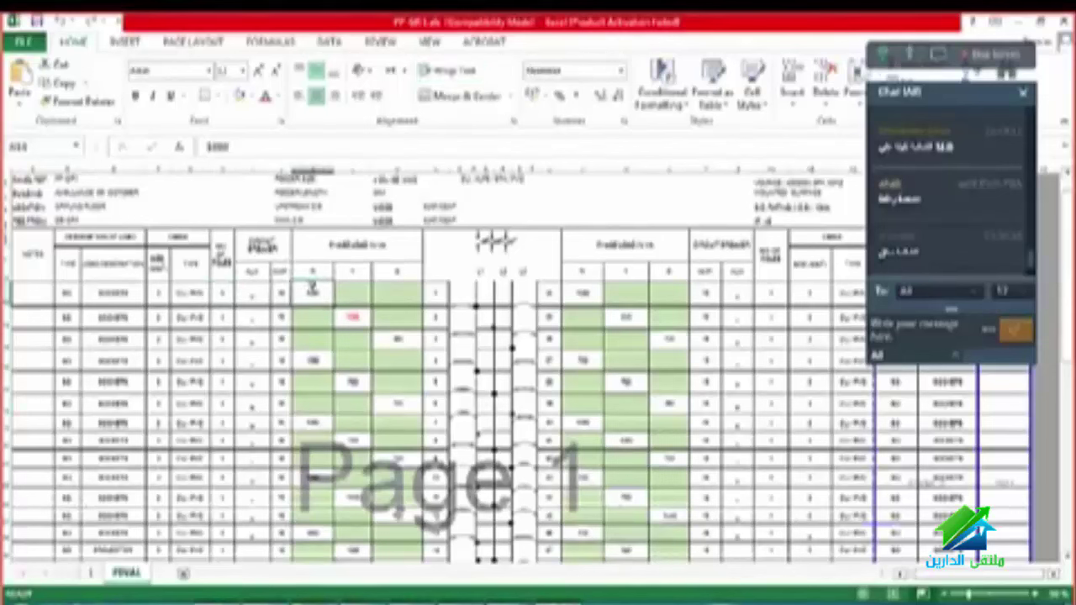
click(437, 292)
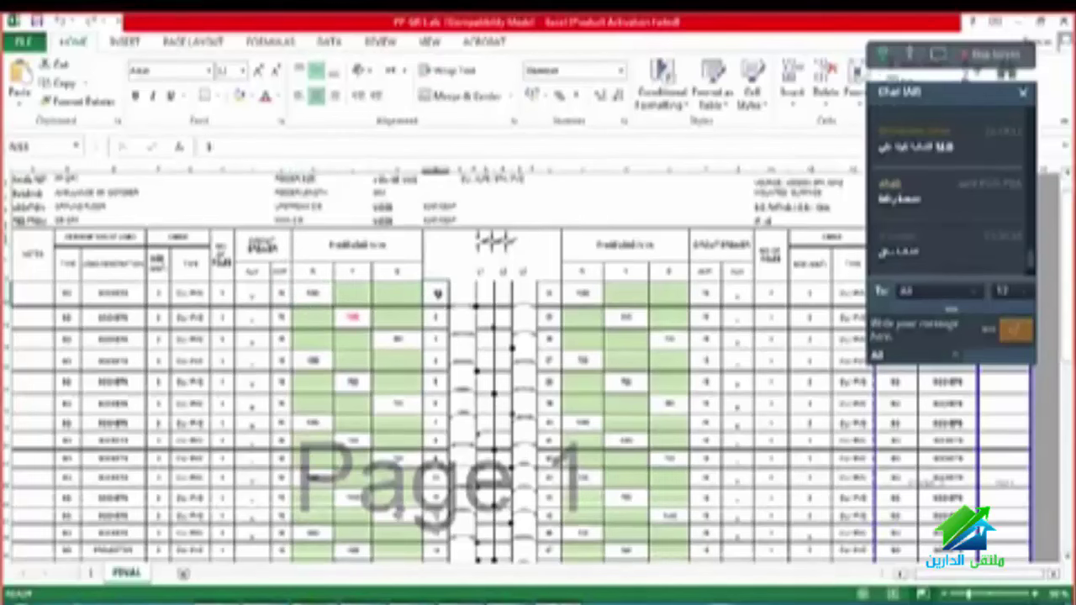
click(434, 317)
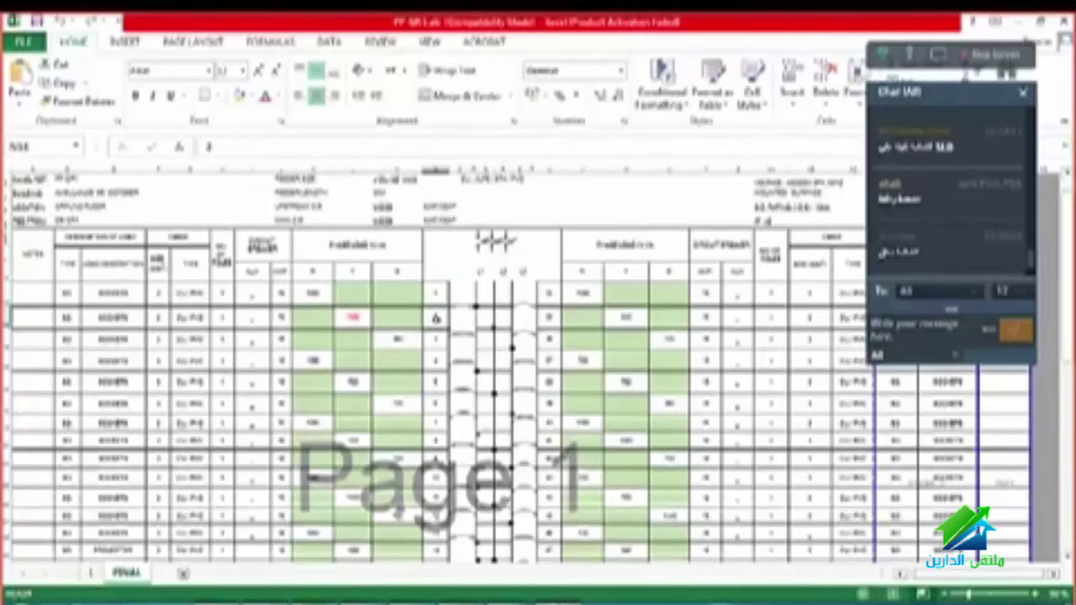
click(436, 339)
scroll(384, 344, down, 5)
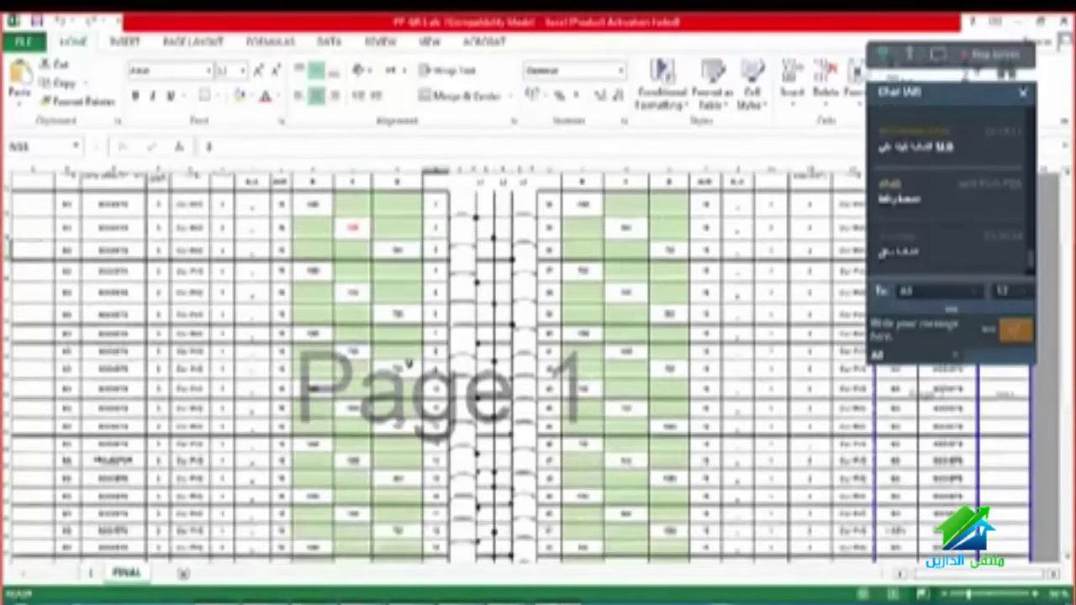
scroll(470, 403, up, 5)
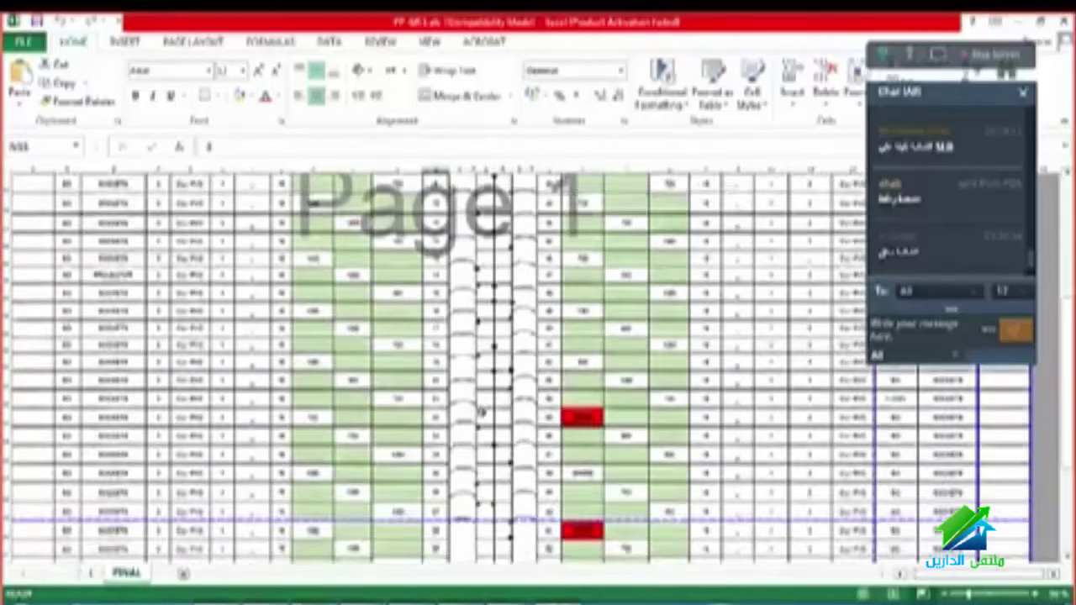
Step: Inspect the phase load totals below the circuit rows and the load cells of the last circuits in the schedule
scroll(481, 410, down, 8)
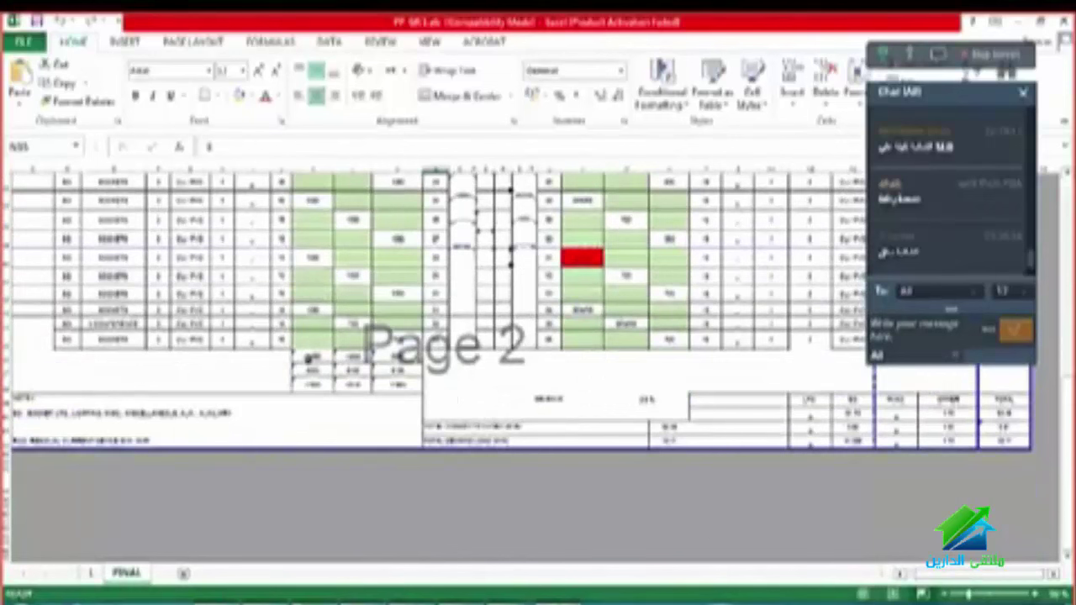
click(309, 355)
click(398, 356)
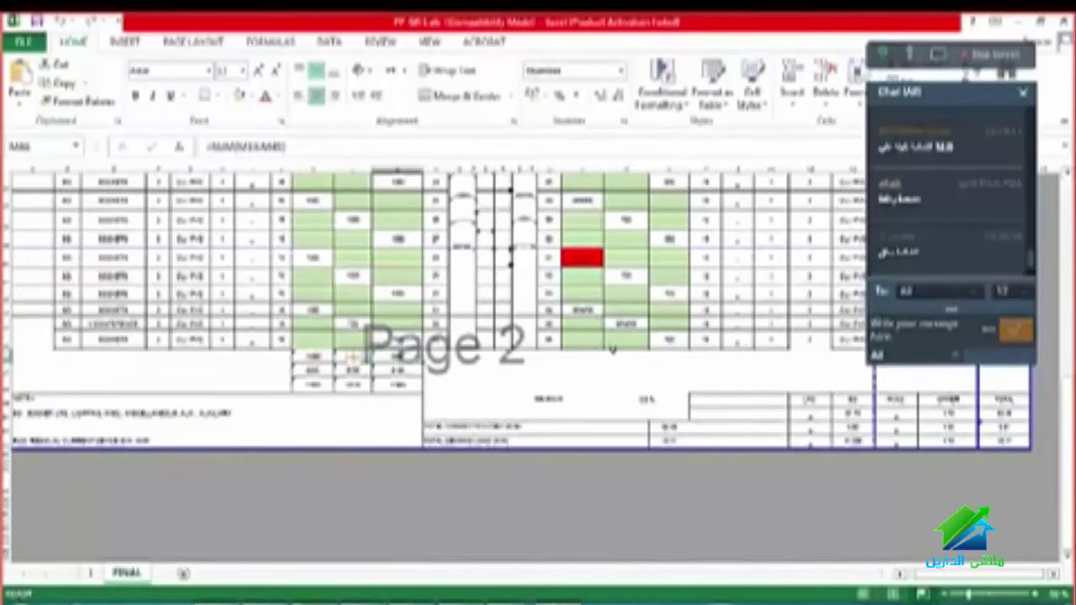
drag(546, 340, 626, 339)
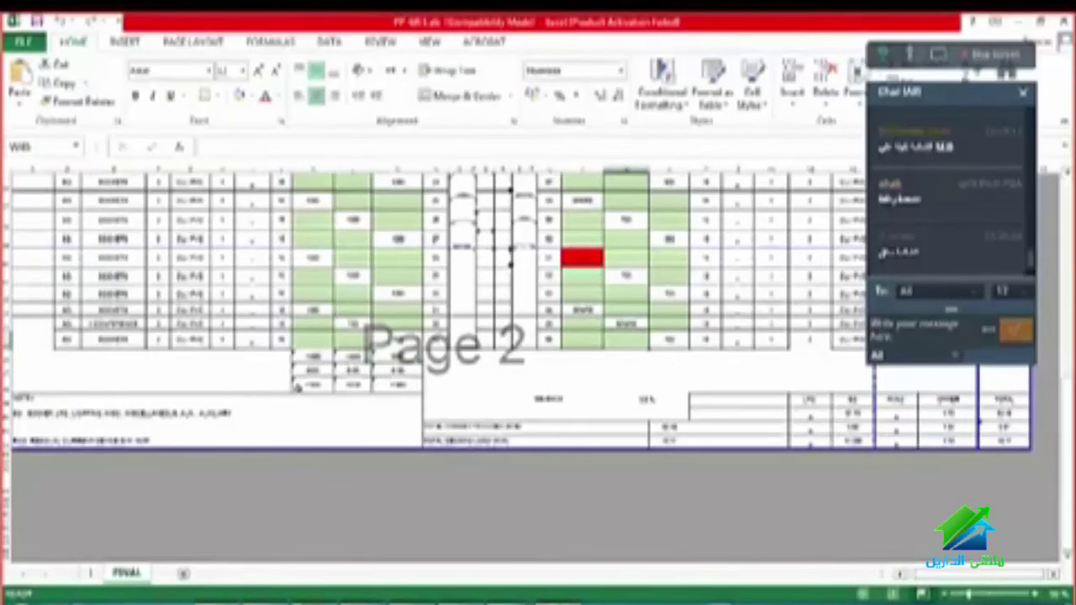
Step: Examine the connected load formula for the OTHER category and the demand factors in the load summary table
scroll(577, 475, down, 1)
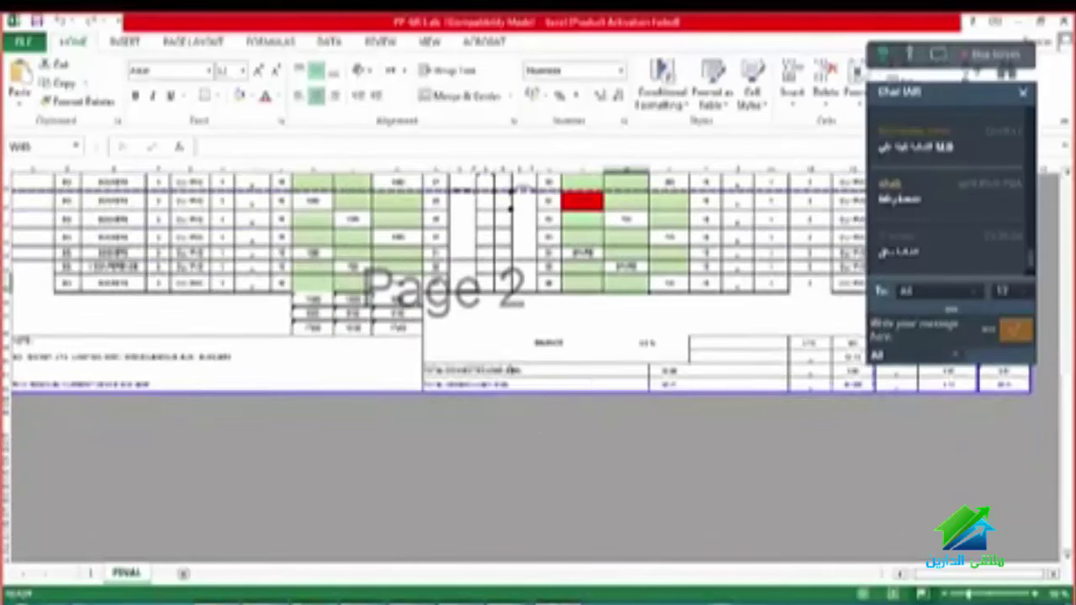
scroll(654, 378, up, 2)
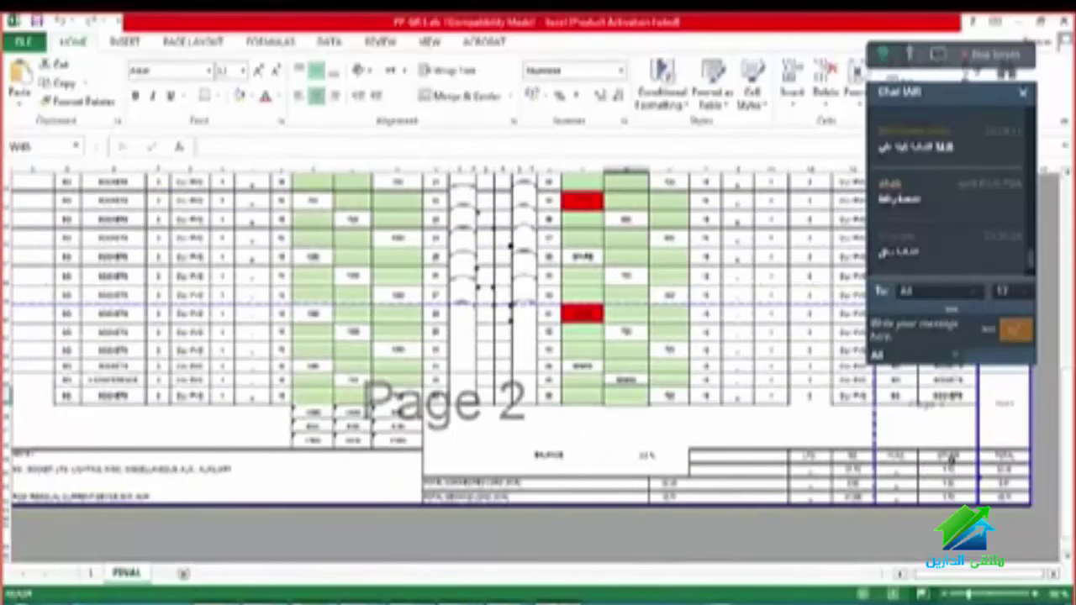
click(948, 471)
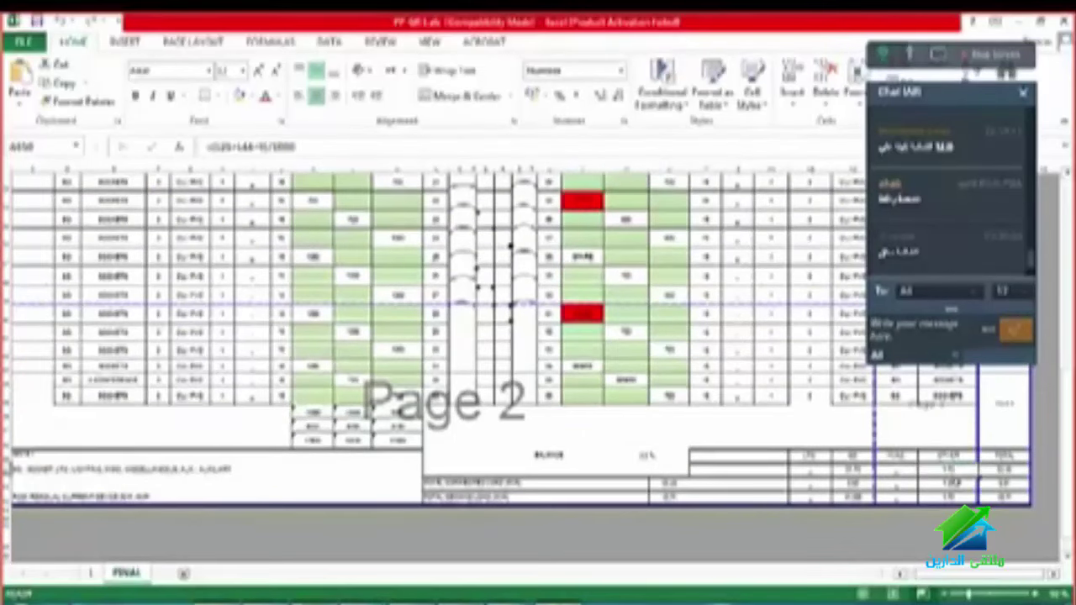
click(948, 486)
click(857, 485)
Step: Inspect the demand load formula for sockets and the total demand load formula in the load summary table
scroll(857, 484, down, 2)
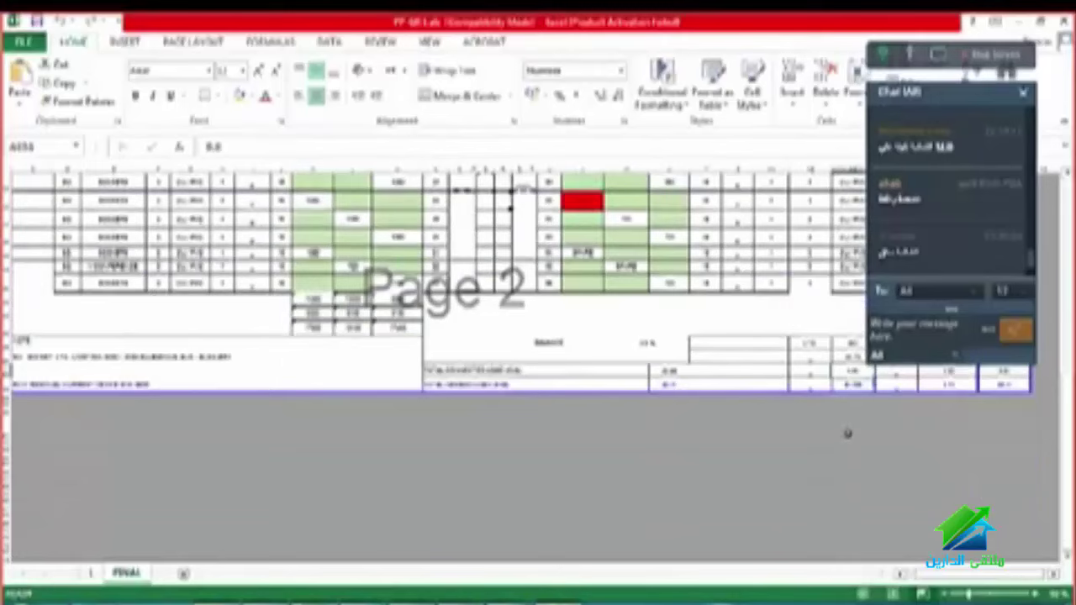
scroll(849, 437, up, 1)
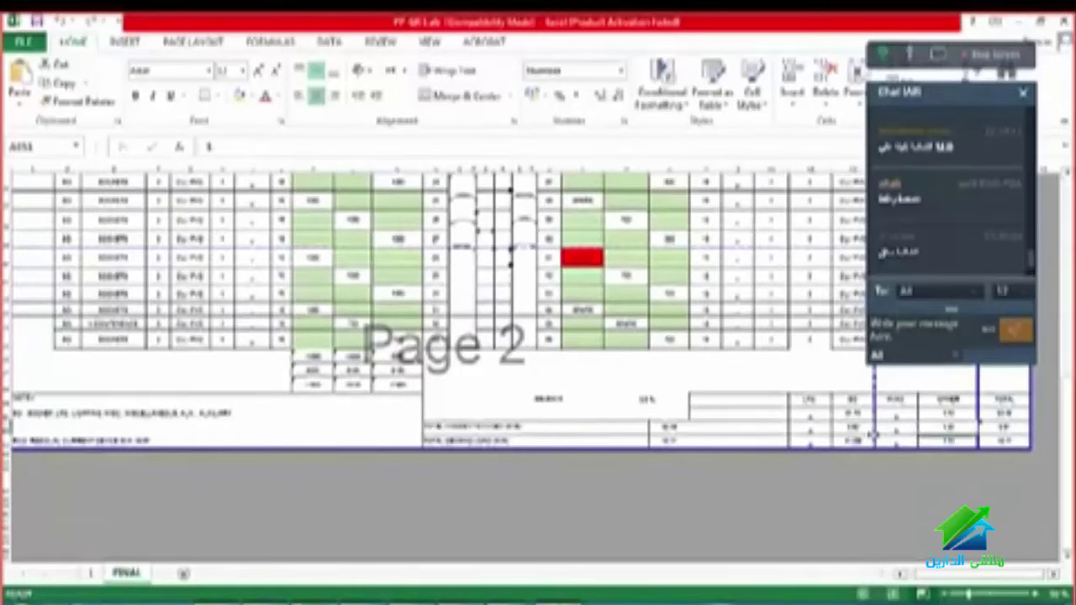
click(853, 440)
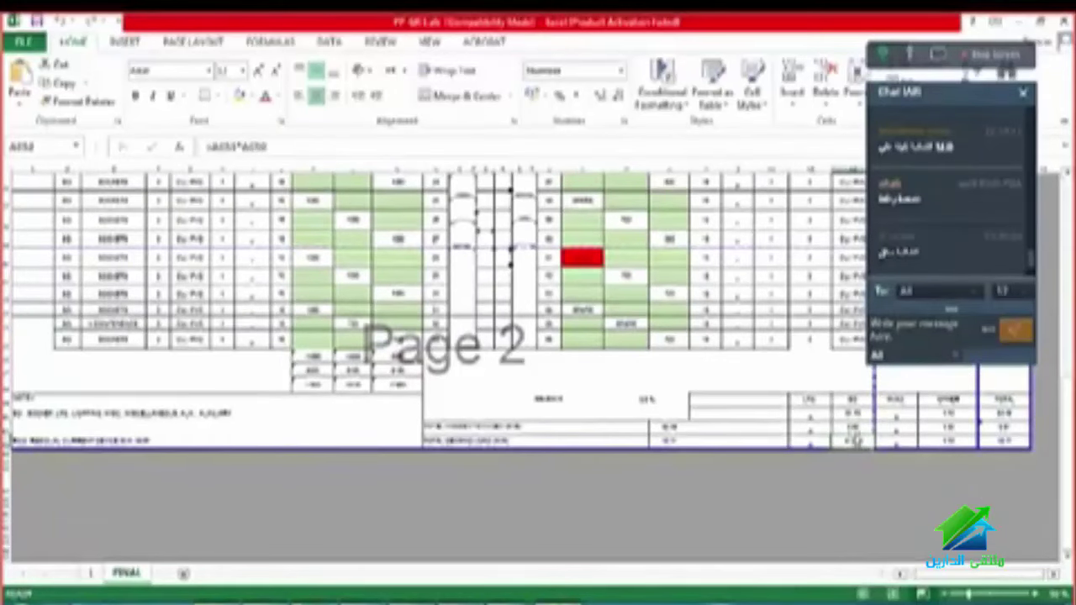
click(855, 444)
click(1005, 442)
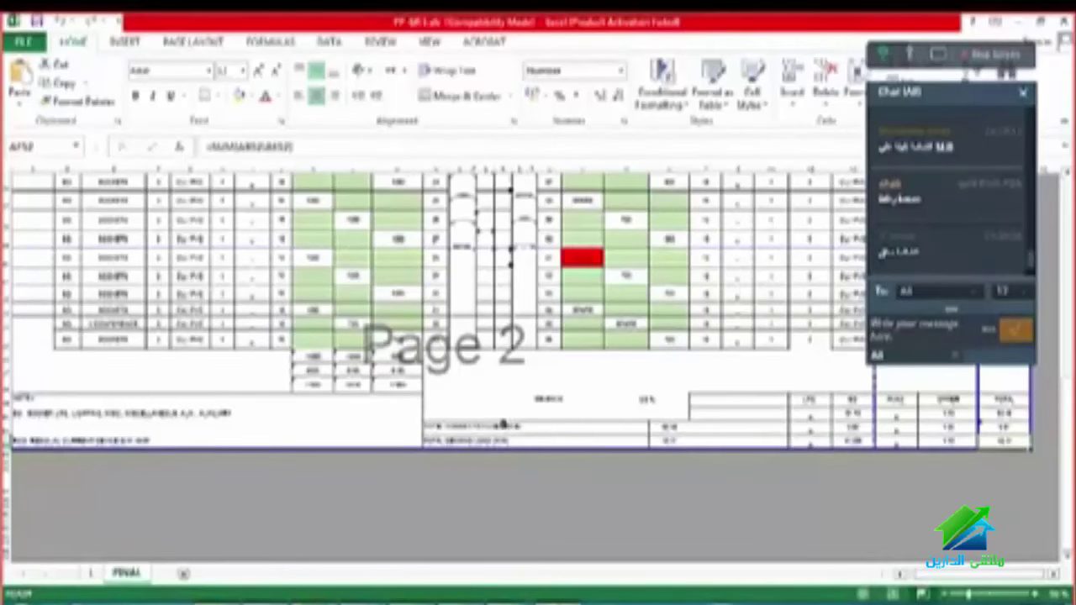
Step: Check the header entries for feeder size, upstream and main circuit breakers, panel reference, location and supplying panel
scroll(508, 425, up, 10)
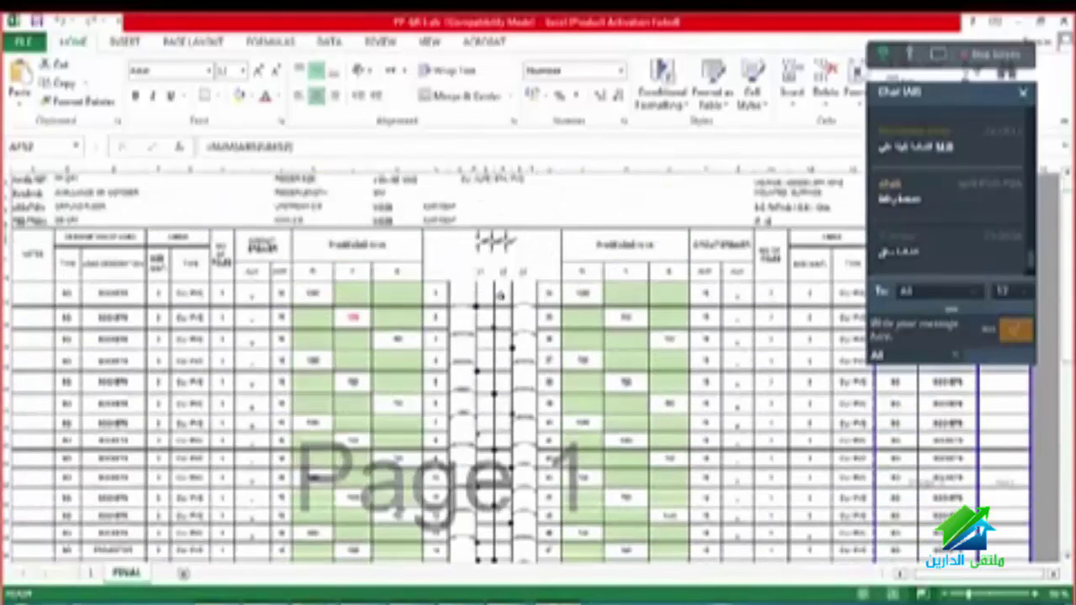
click(393, 181)
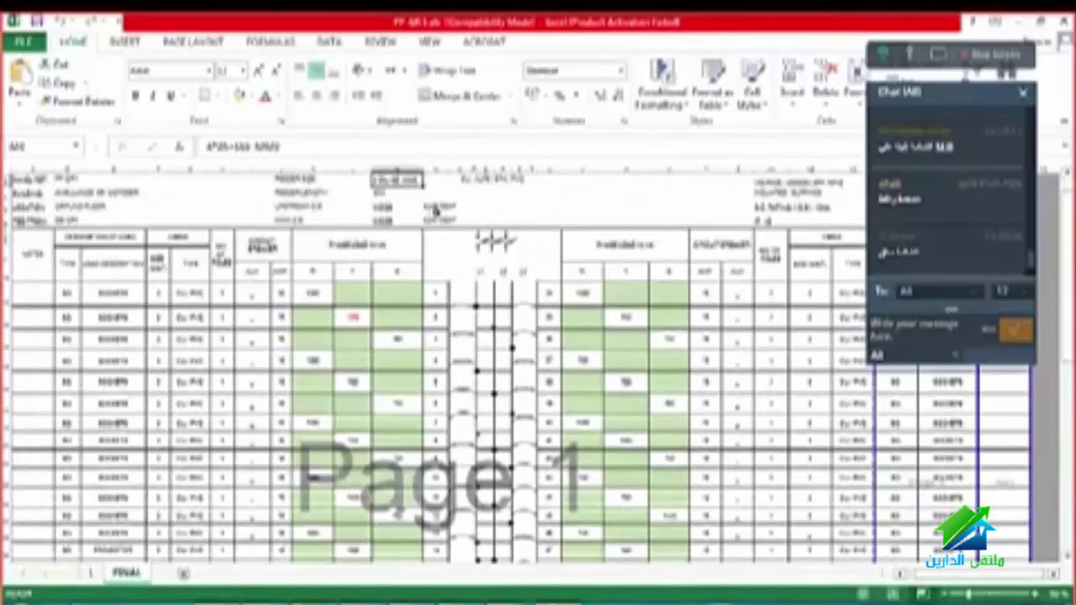
click(435, 207)
click(437, 219)
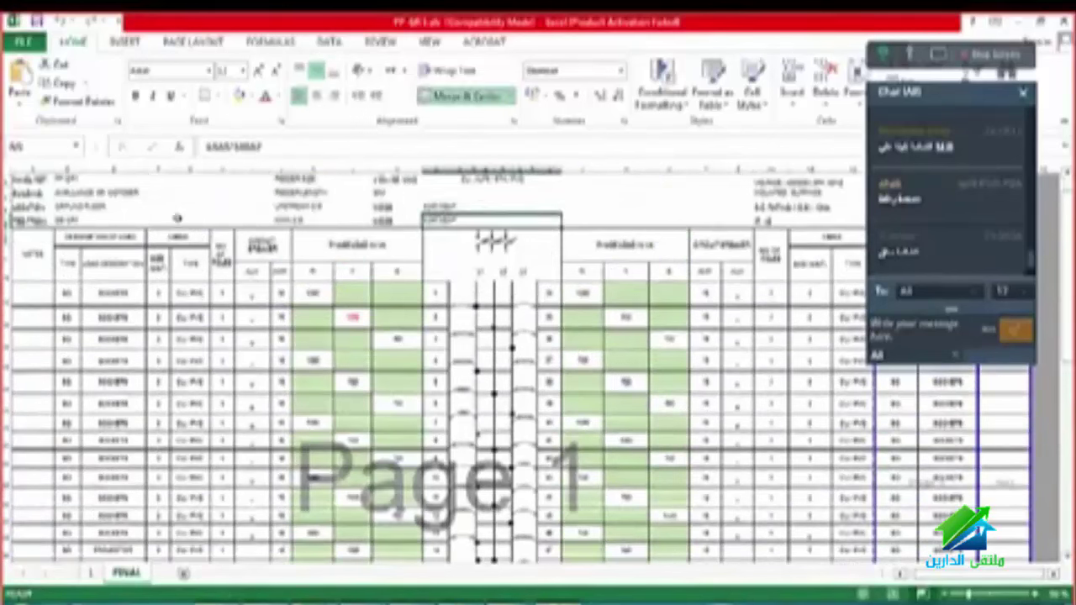
click(193, 192)
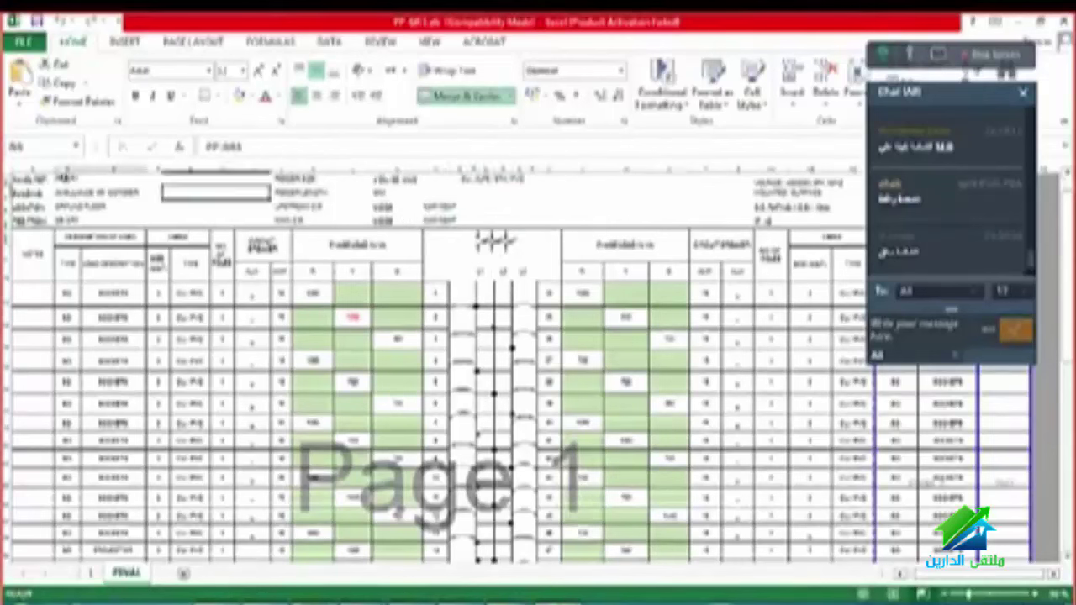
click(99, 207)
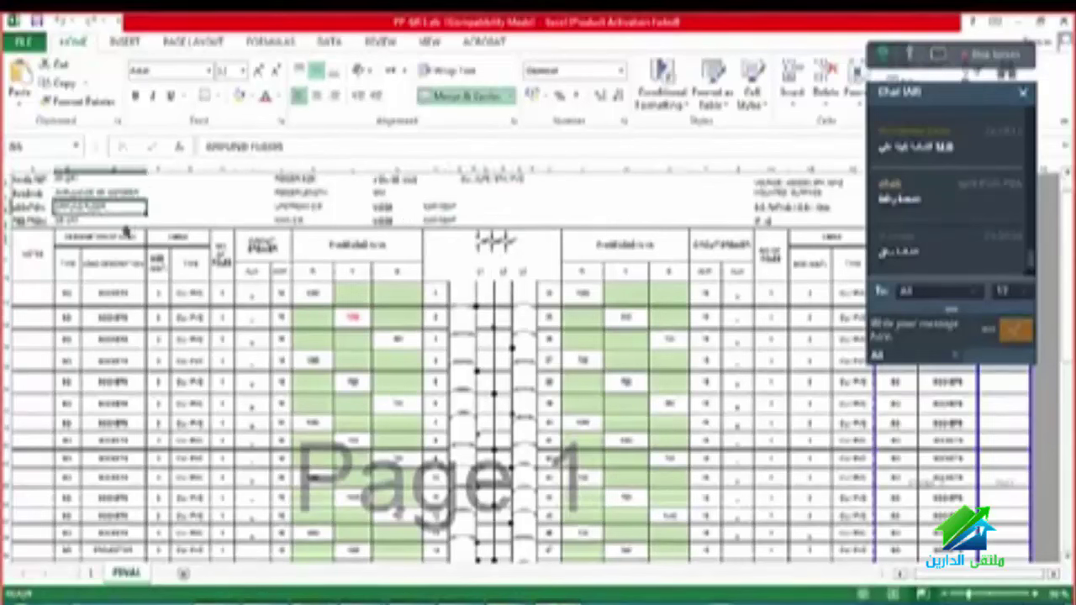
click(74, 222)
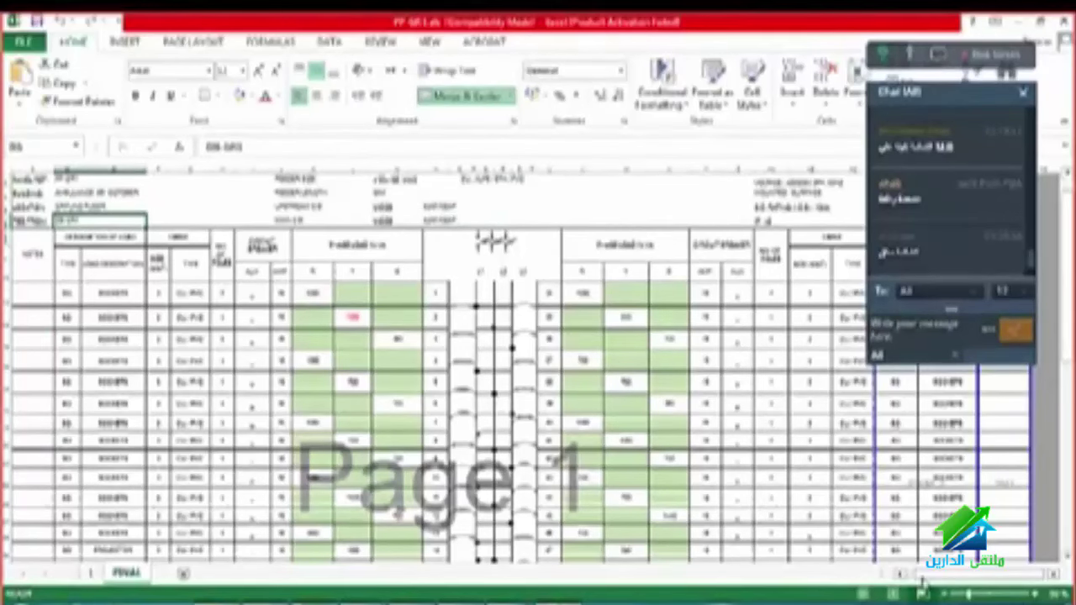
Step: Check the number of poles of the first right-hand circuit, the header's busbar rating and the number of ways
scroll(952, 574, right, 1)
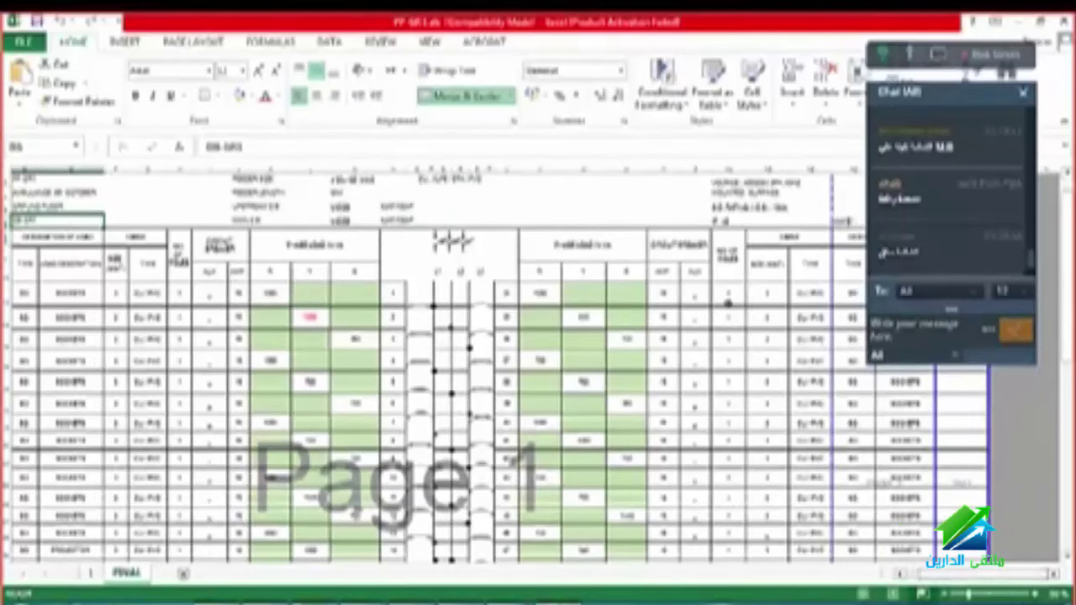
click(728, 298)
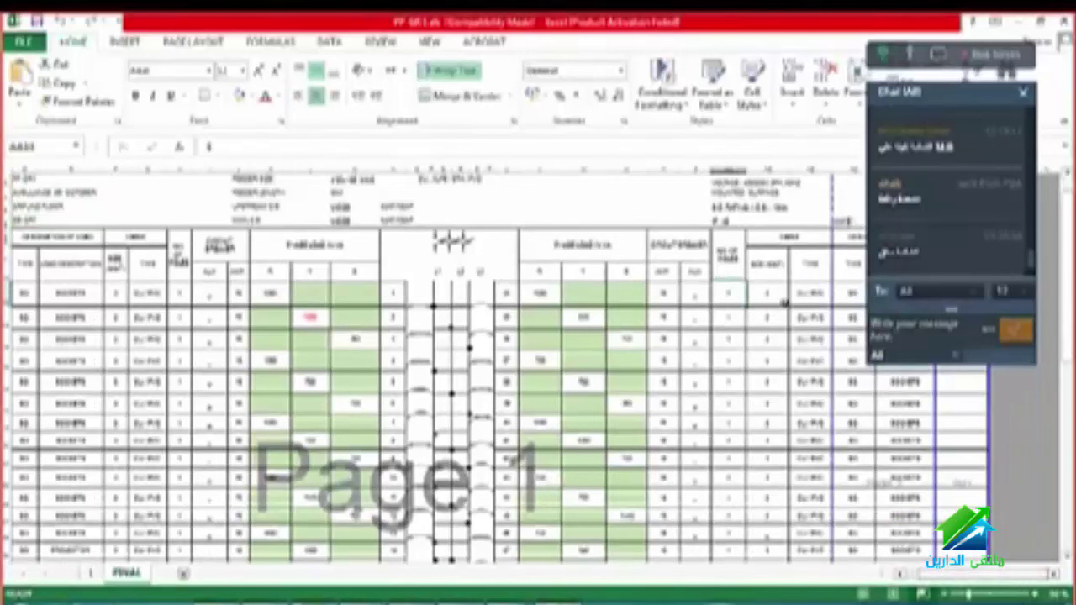
click(782, 209)
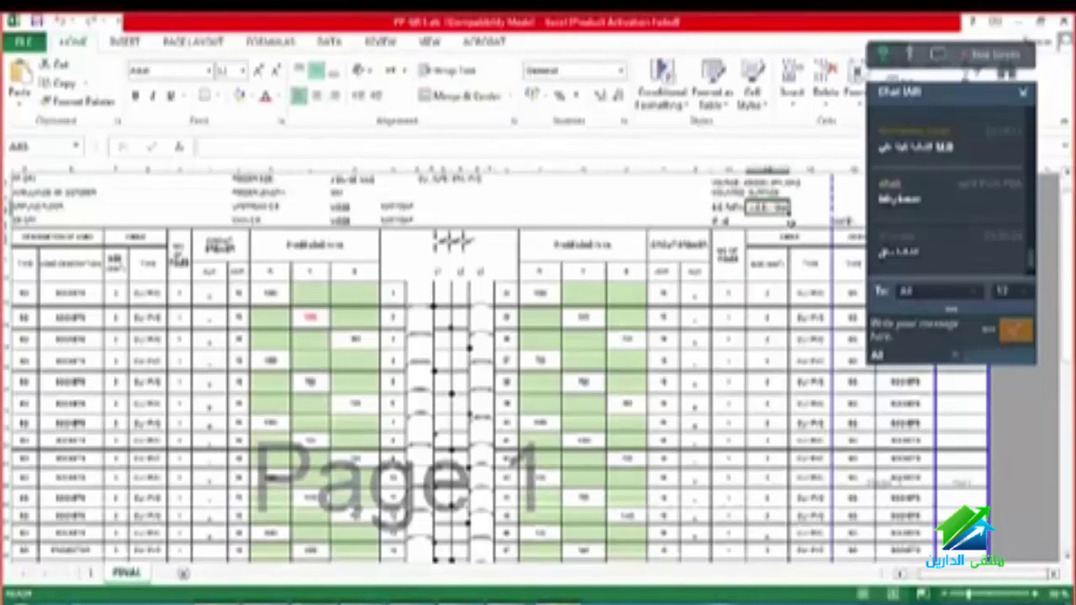
click(845, 218)
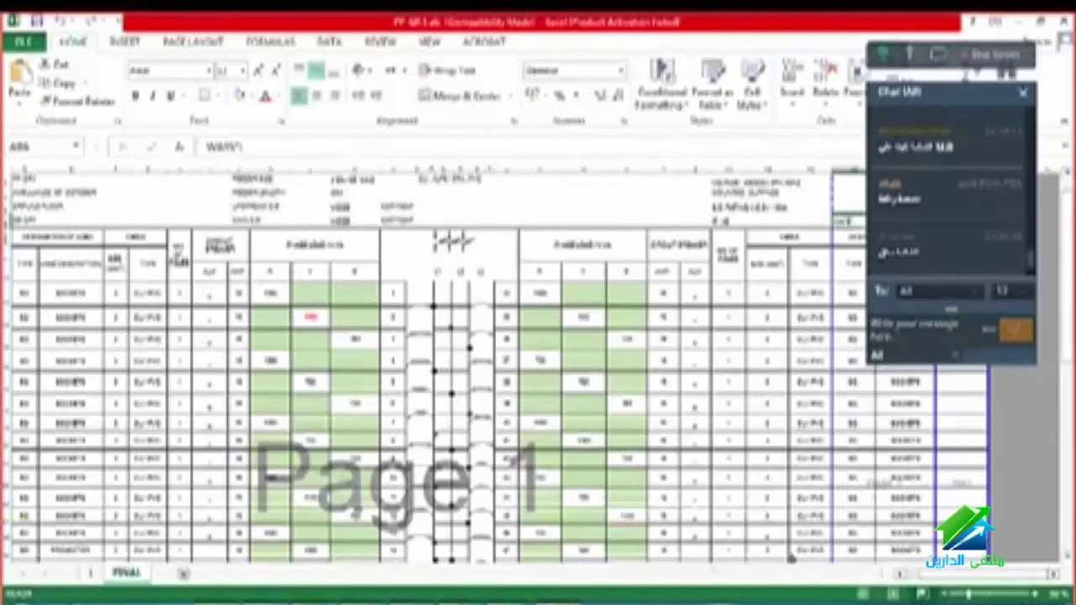
Step: Follow the schedule down to the last circuit number and the total demand load row
click(901, 574)
scroll(52, 362, down, 7)
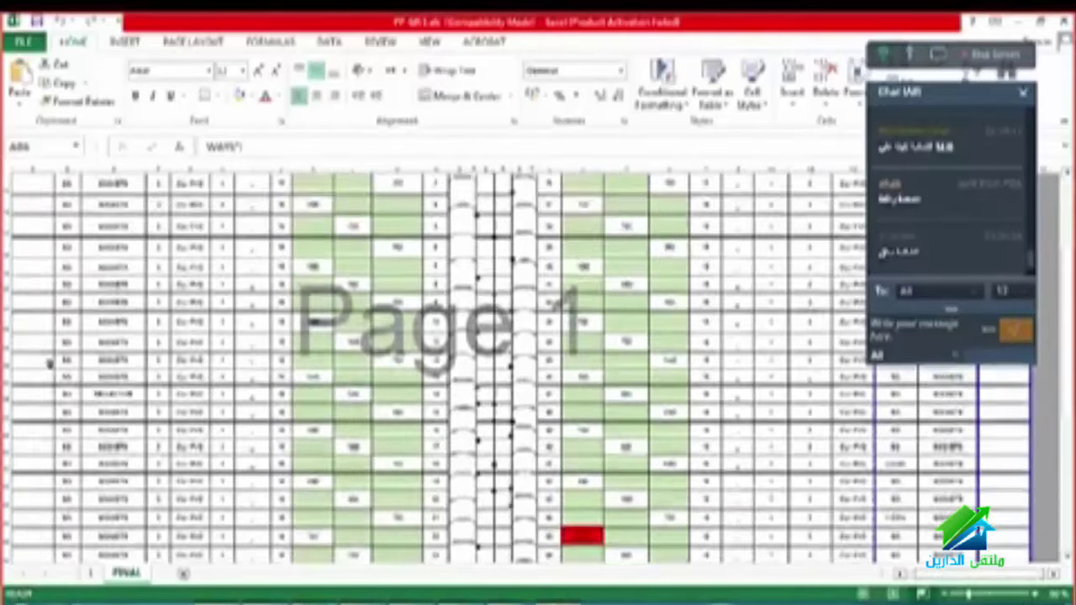
scroll(64, 385, down, 4)
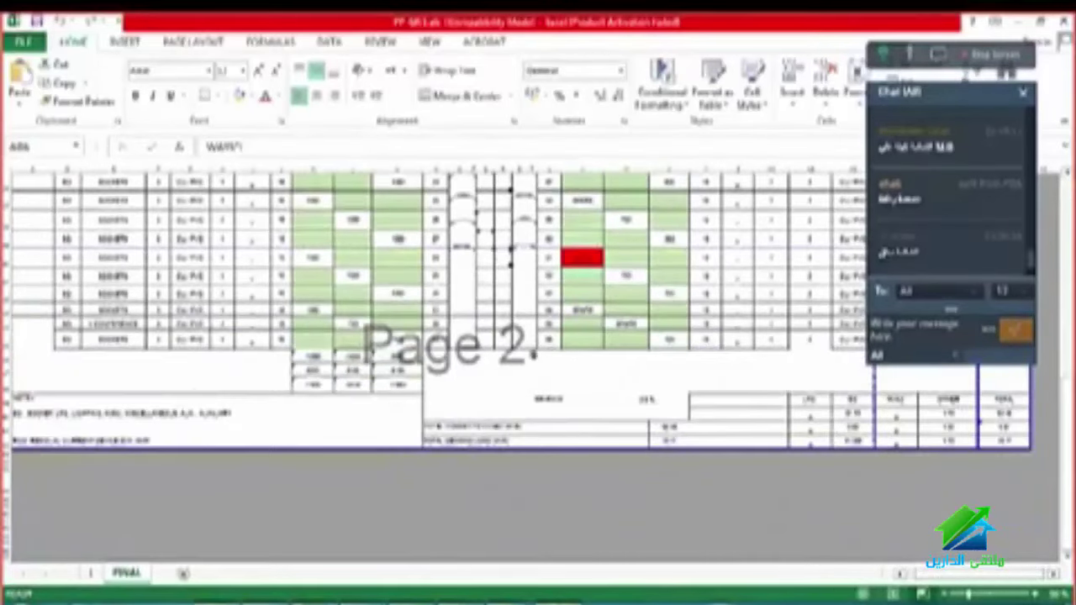
click(555, 342)
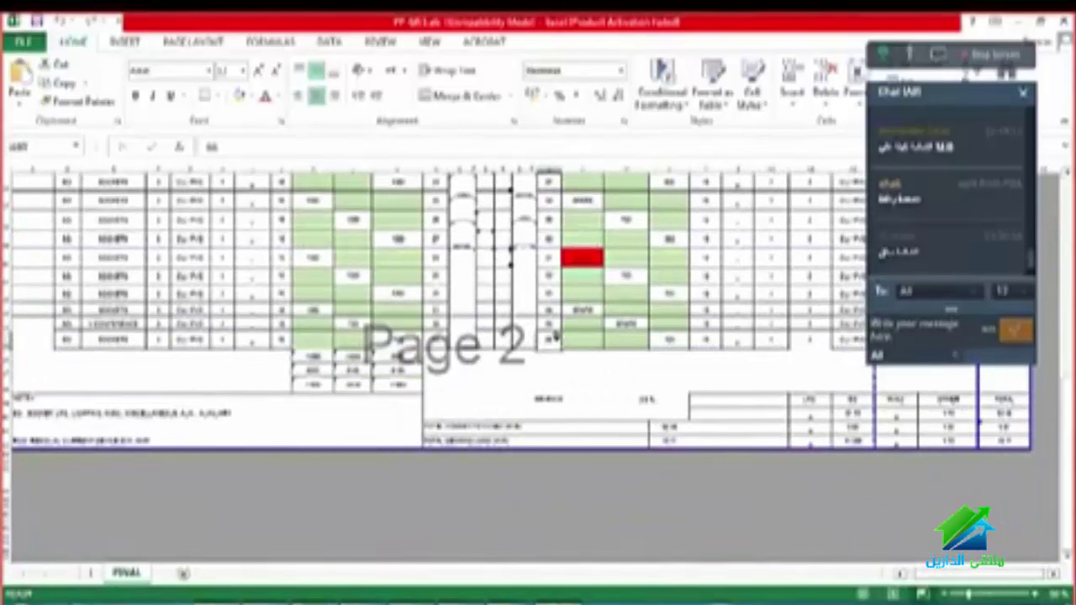
click(542, 440)
Step: Review the NOTES column against the abbreviation notes at the end of the schedule and return to the header
scroll(76, 452, up, 15)
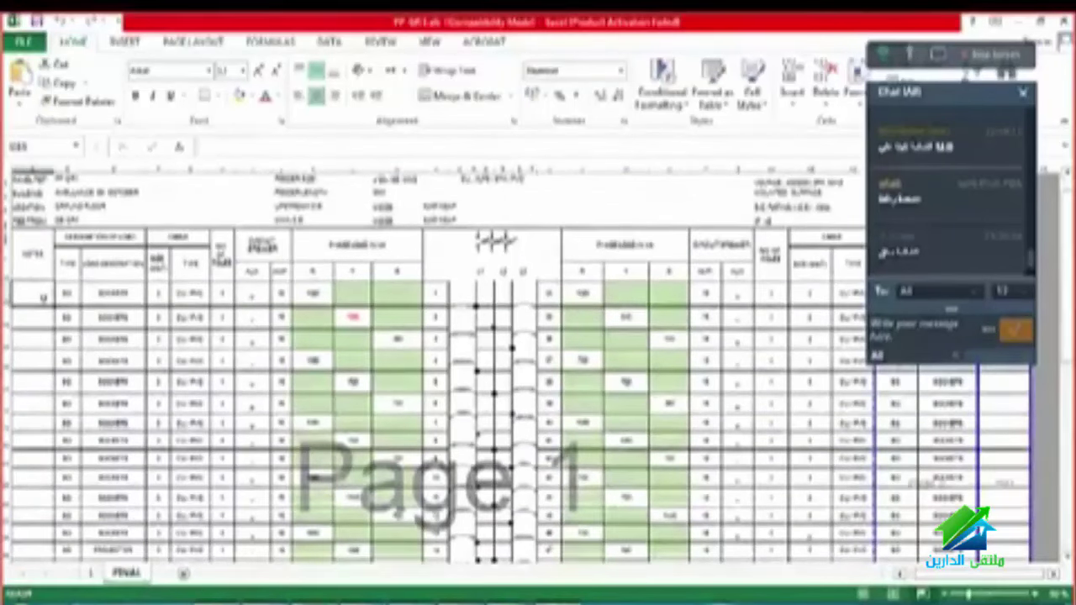
scroll(44, 336, down, 15)
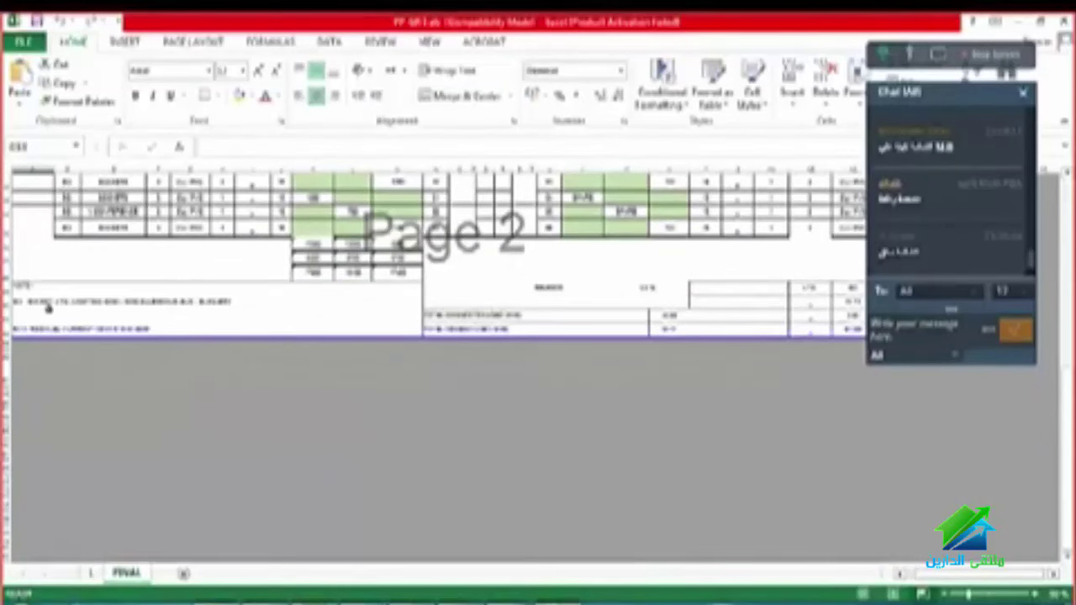
scroll(84, 384, up, 10)
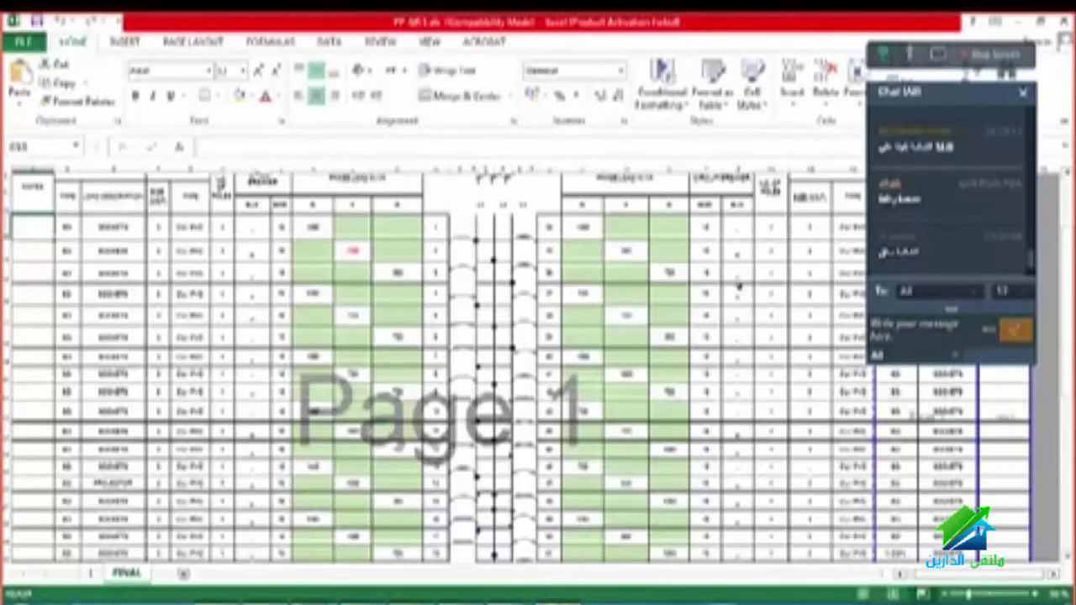
scroll(618, 249, up, 2)
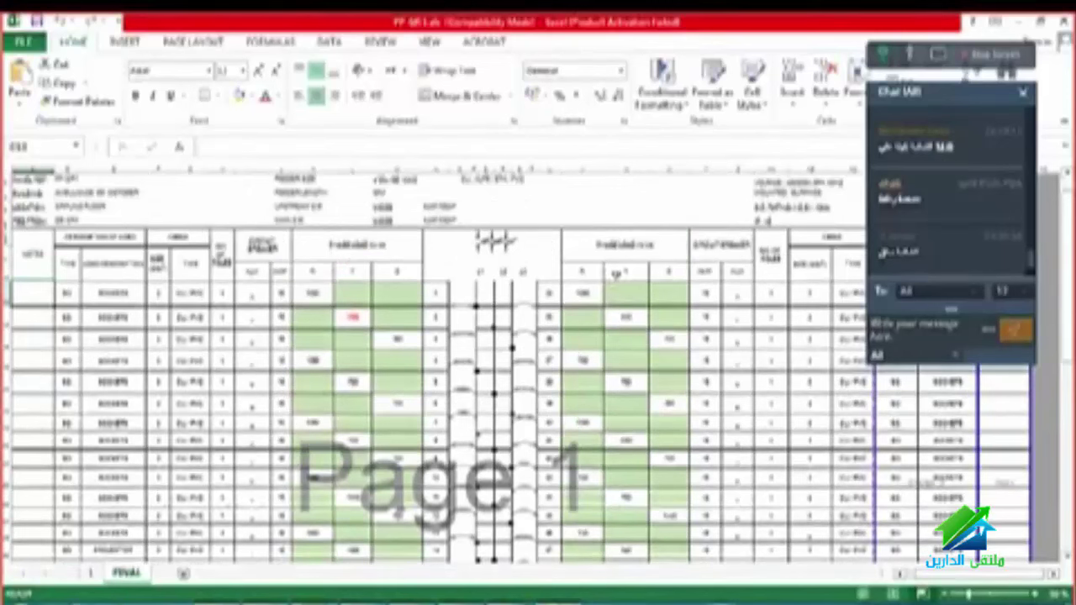
Step: Restore the Excel window to a smaller size, switch to the WizIQ class window and stop the screen sharing
double_click(685, 25)
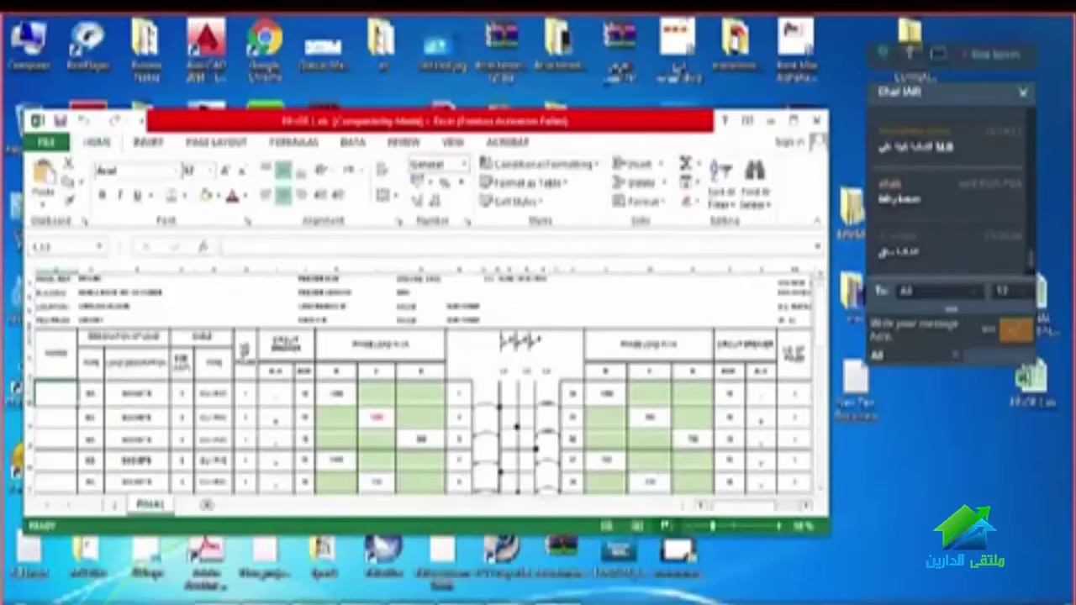
key(alt+Tab)
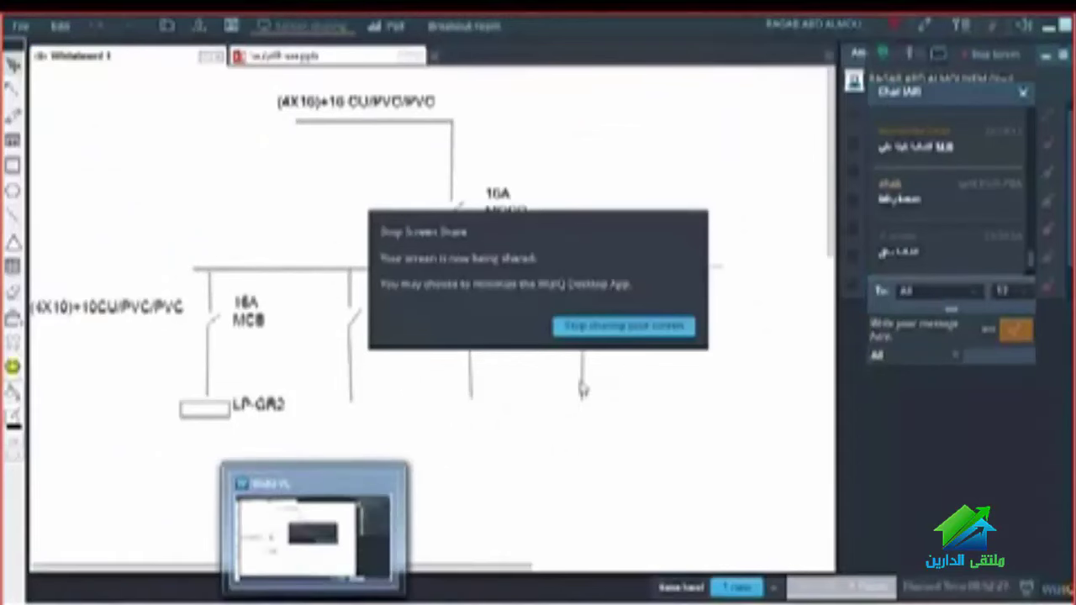
click(632, 329)
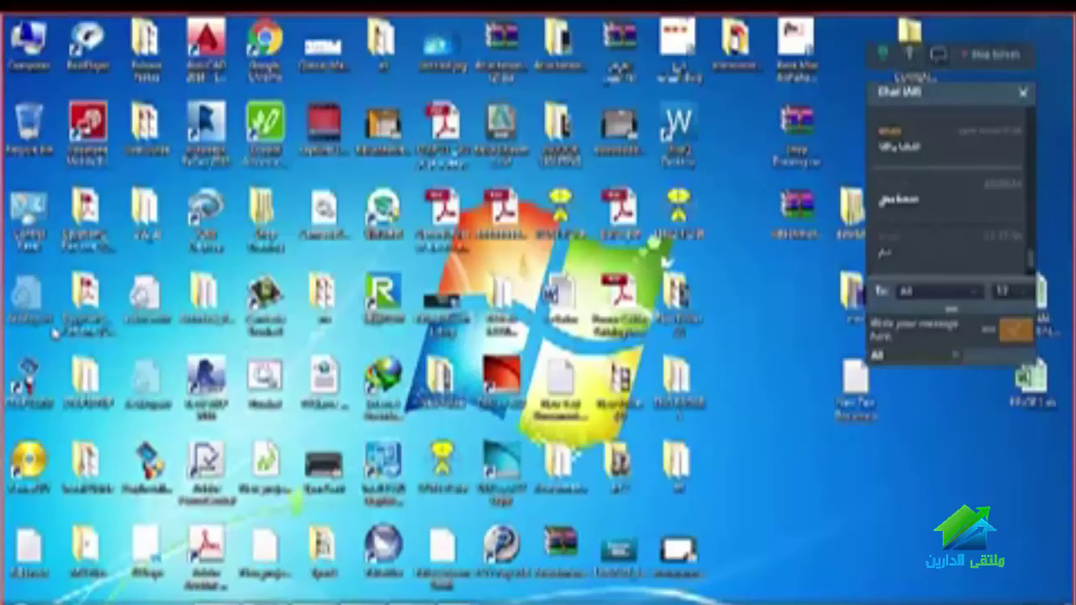
Step: Launch ETAP from the desktop and start a new project file
click(32, 363)
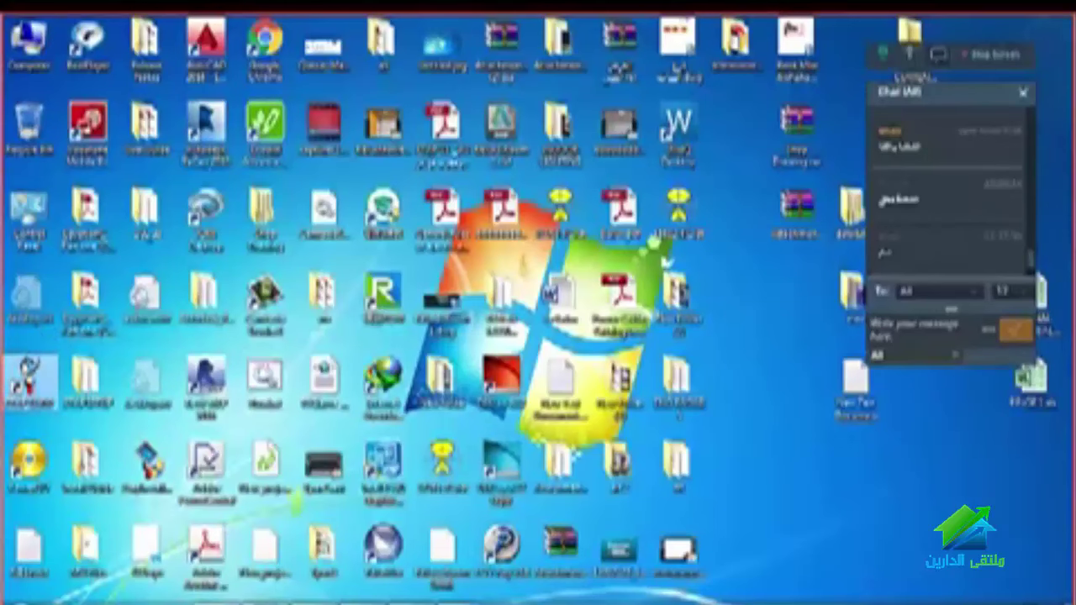
double_click(32, 370)
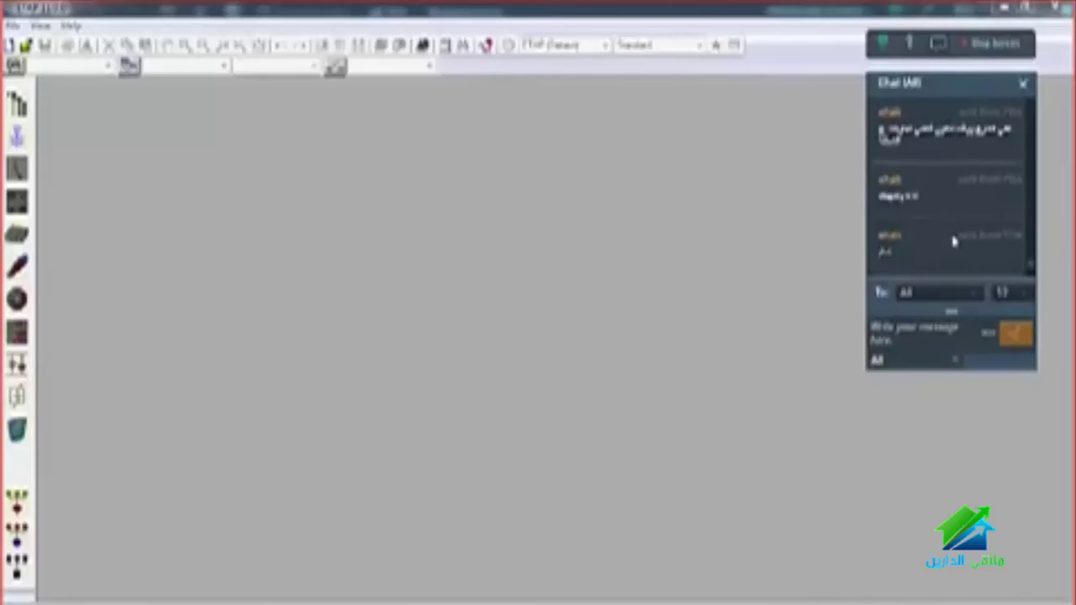
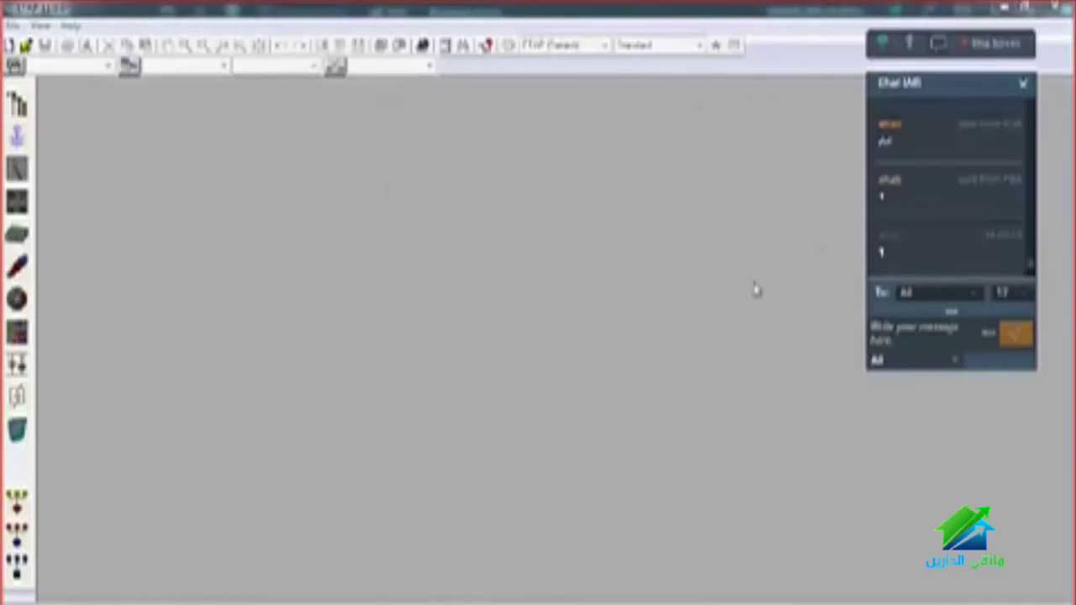
click(11, 44)
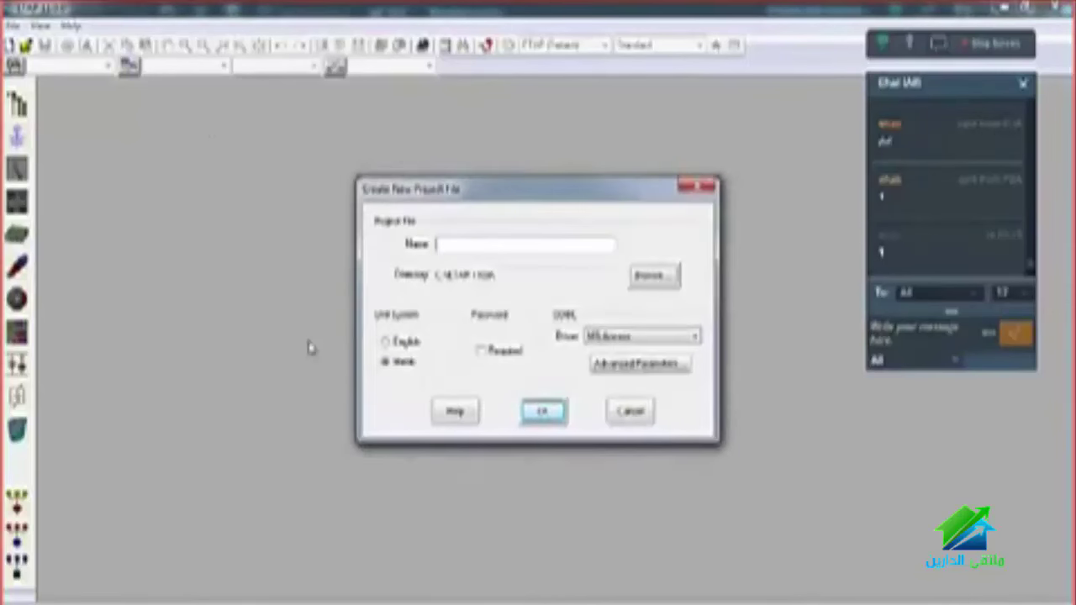
Step: Name the new project file, keep the metric unit system and MS Access driver, and accept the default user information
text(j)
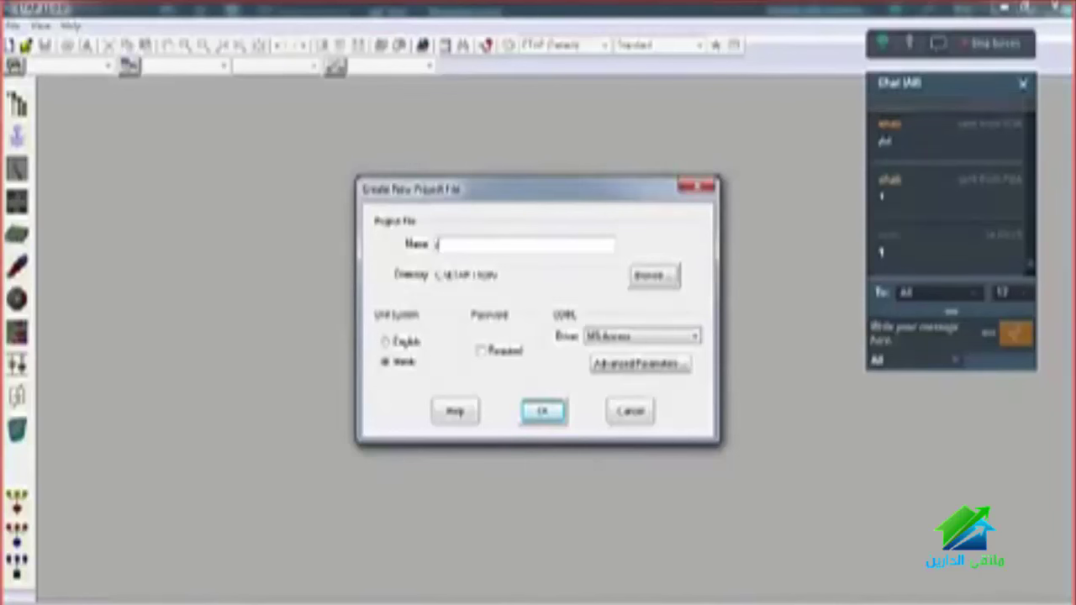
text(egal)
key(BackSpace)
key(BackSpace)
key(BackSpace)
key(BackSpace)
key(BackSpace)
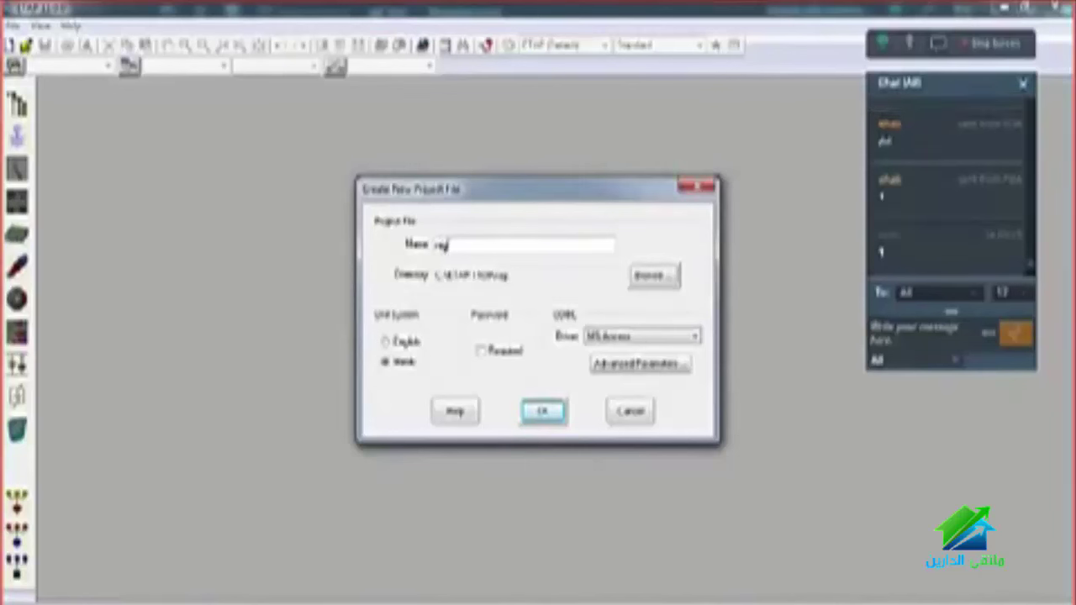
text(dbcem)
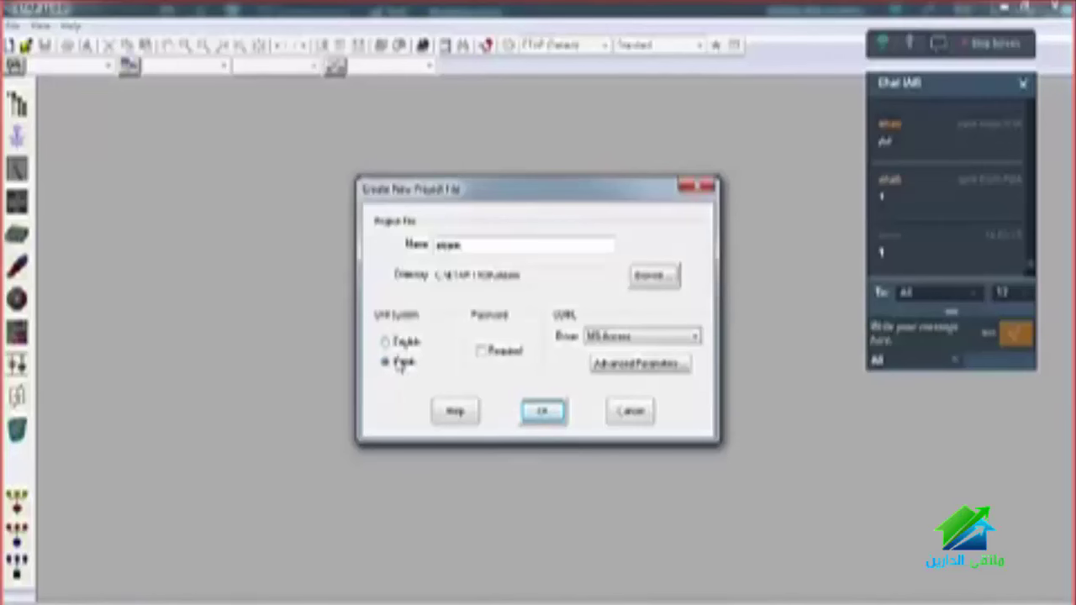
click(543, 412)
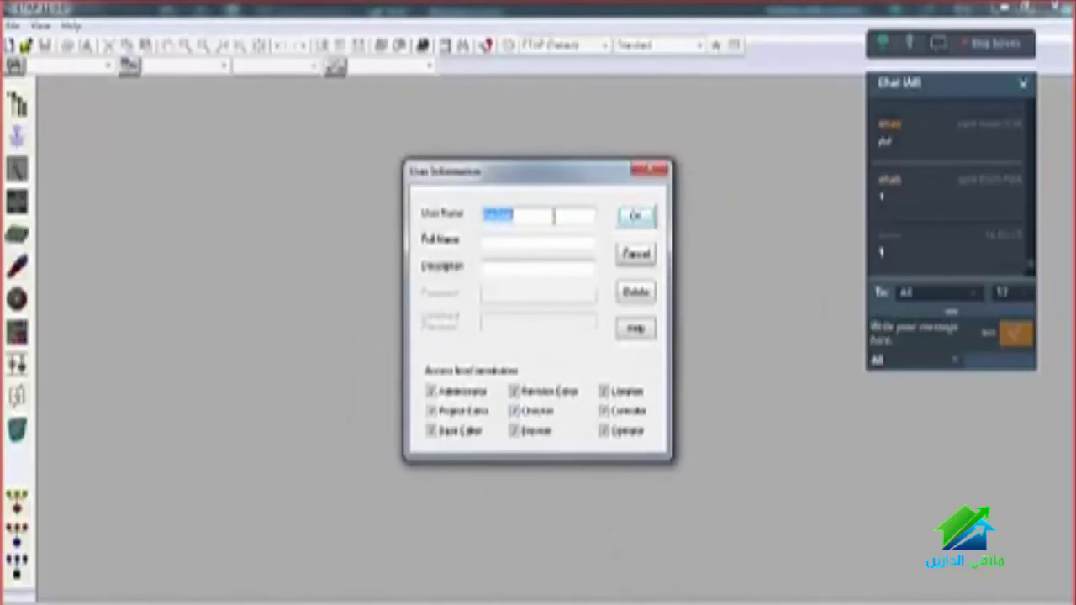
click(636, 217)
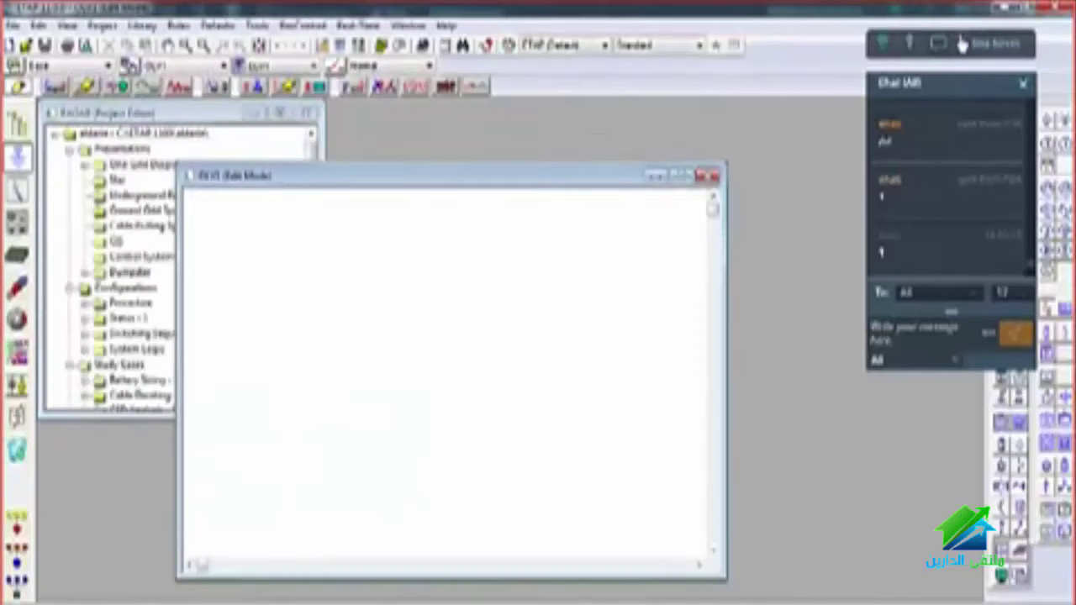
Step: Maximize the one-line diagram window and display its grid lines, moving the chat panel clear of the element tools
drag(950, 84, 55, 206)
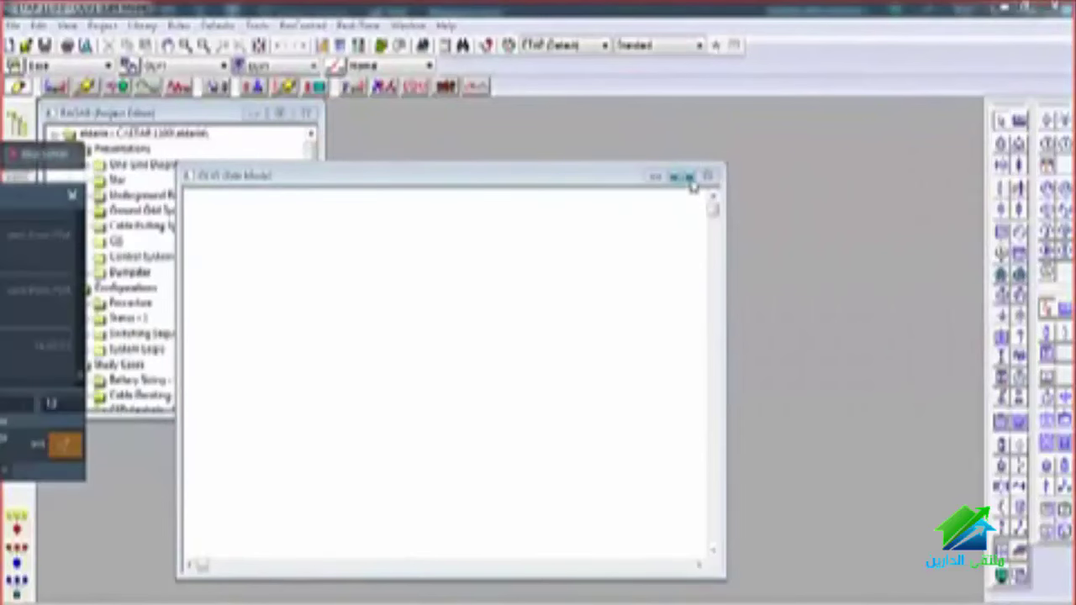
click(681, 175)
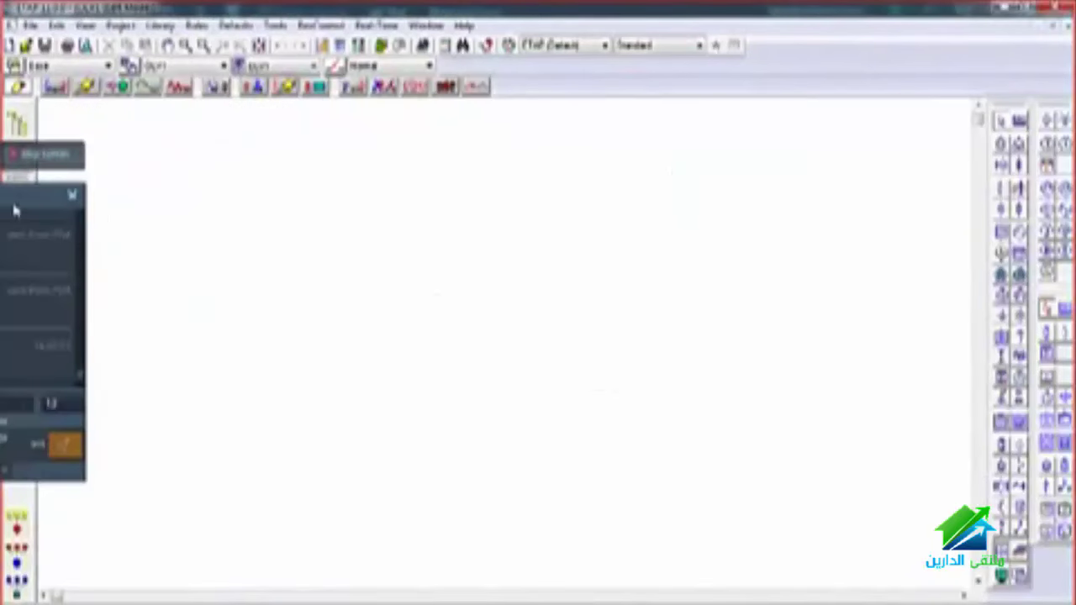
drag(21, 227, 81, 250)
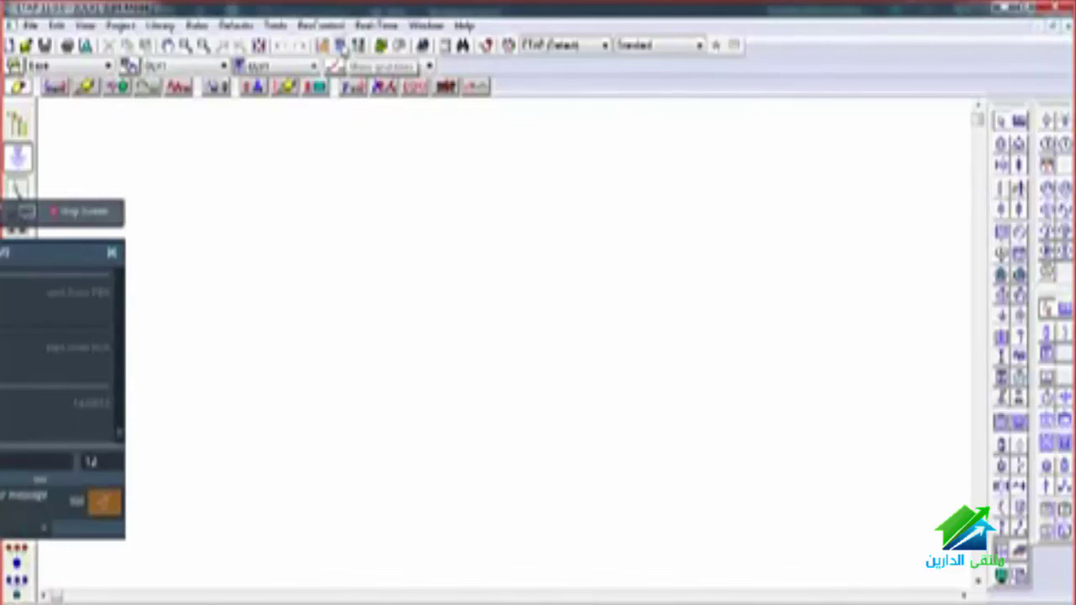
click(340, 46)
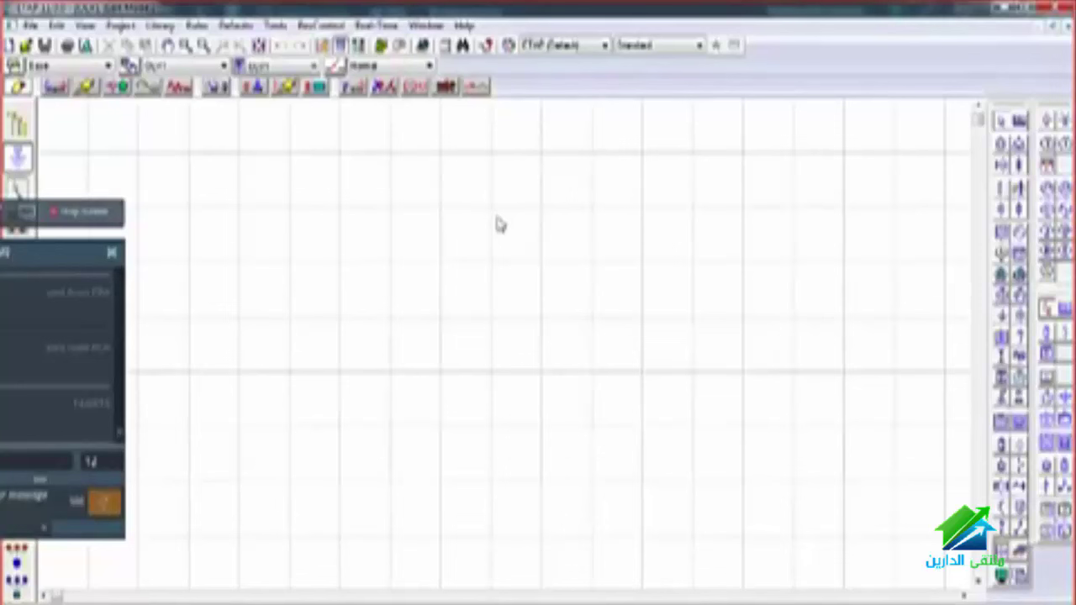
drag(47, 261, 110, 248)
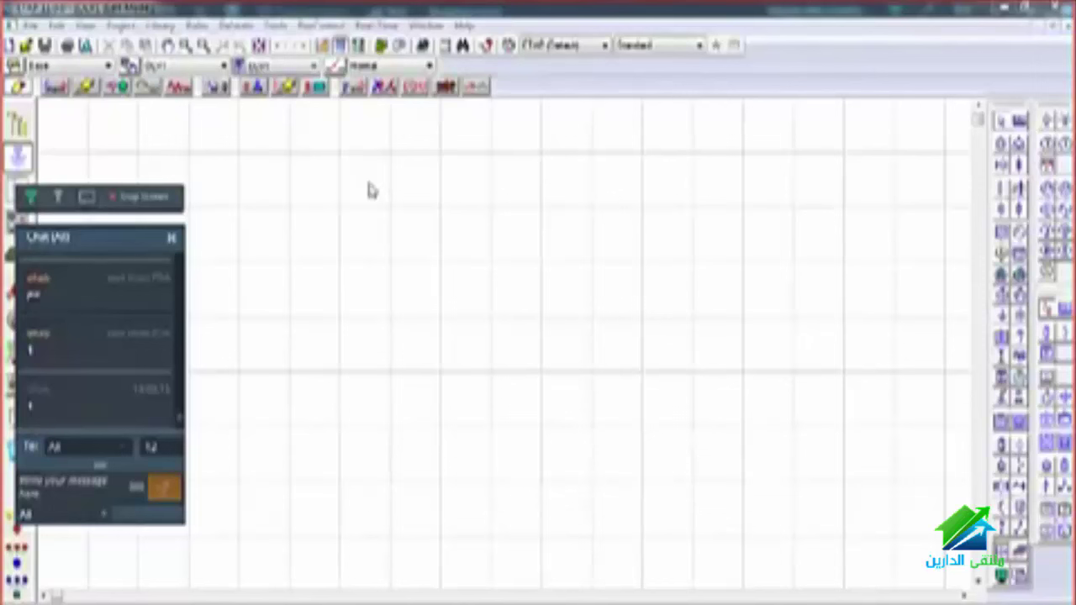
Step: Place a power grid near the upper middle of the diagram and a bus directly below it
click(1001, 230)
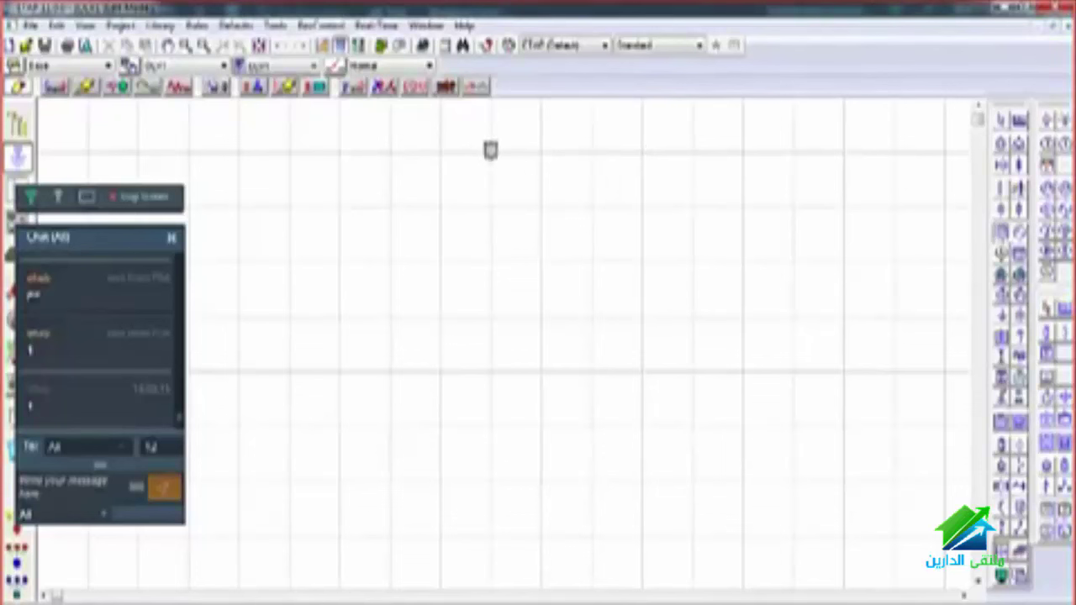
click(490, 149)
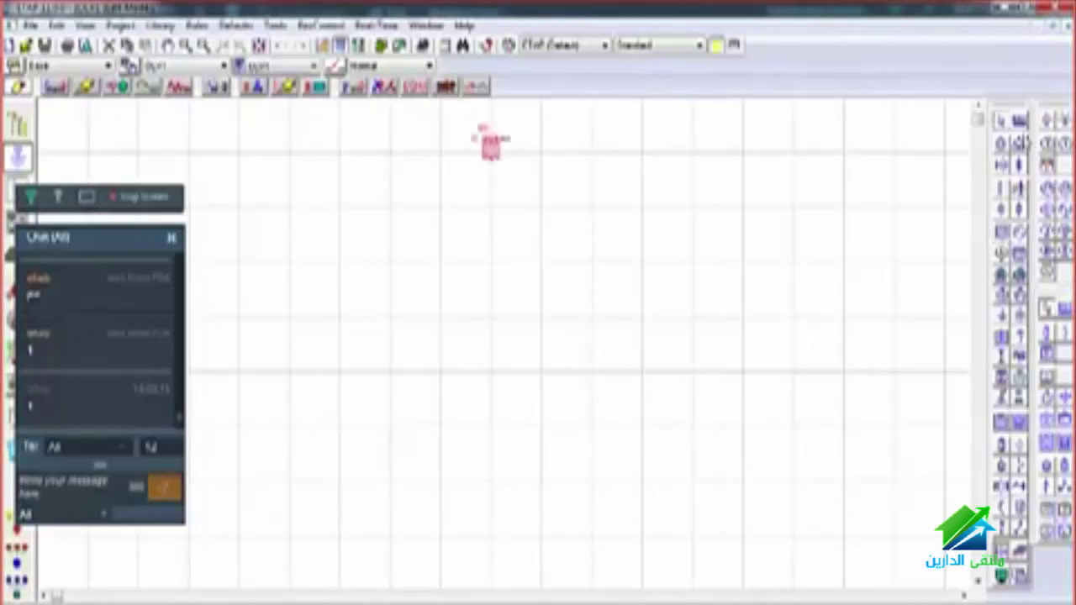
click(1018, 122)
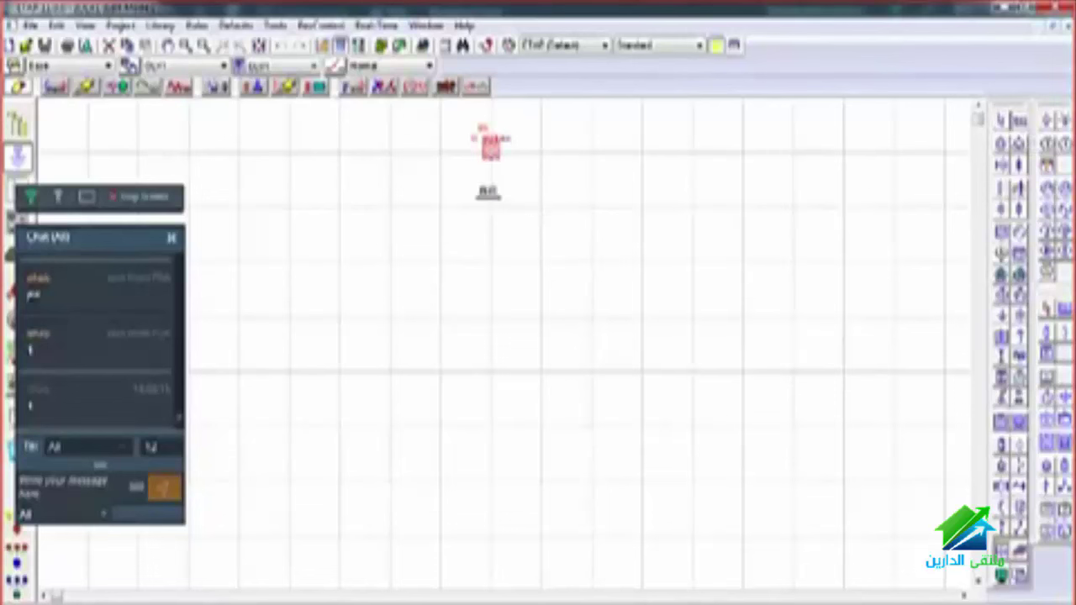
click(489, 195)
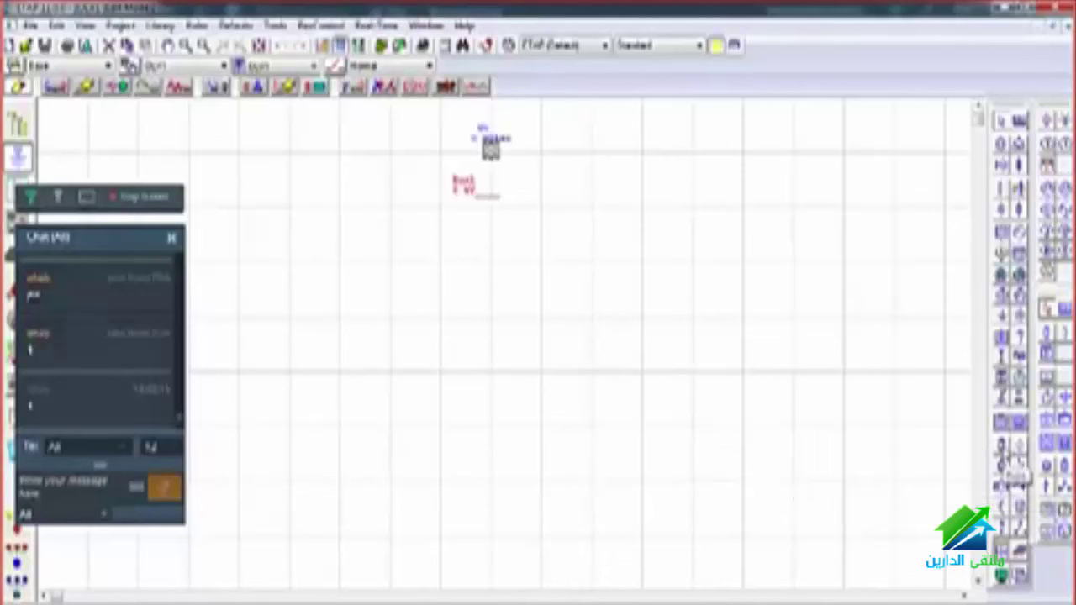
Step: Place a fuse, a two-winding transformer and a low-voltage circuit breaker in line below the bus
click(1004, 458)
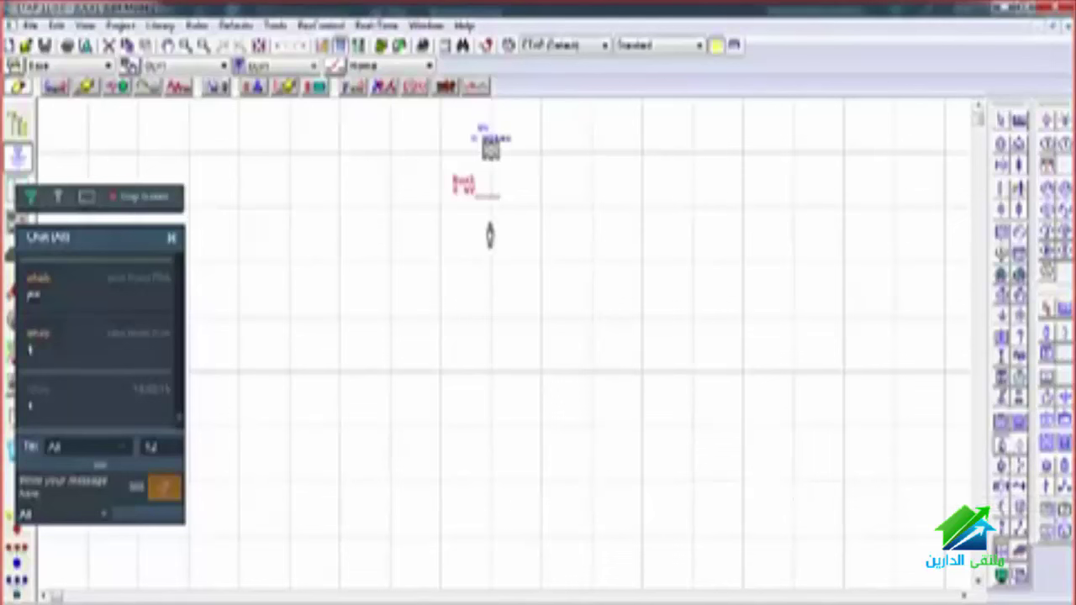
click(487, 229)
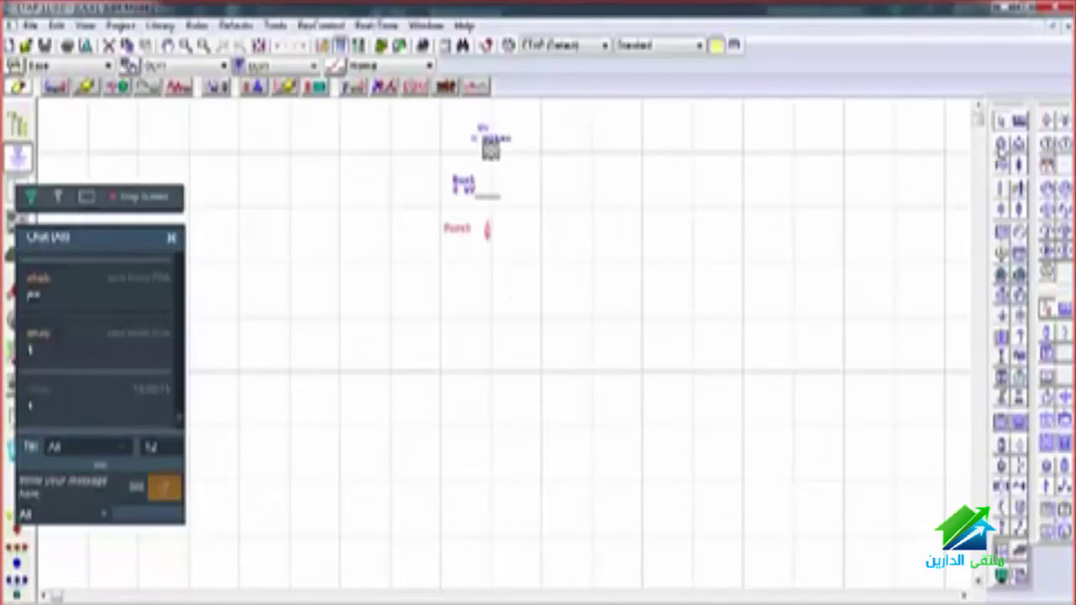
click(1001, 151)
click(491, 281)
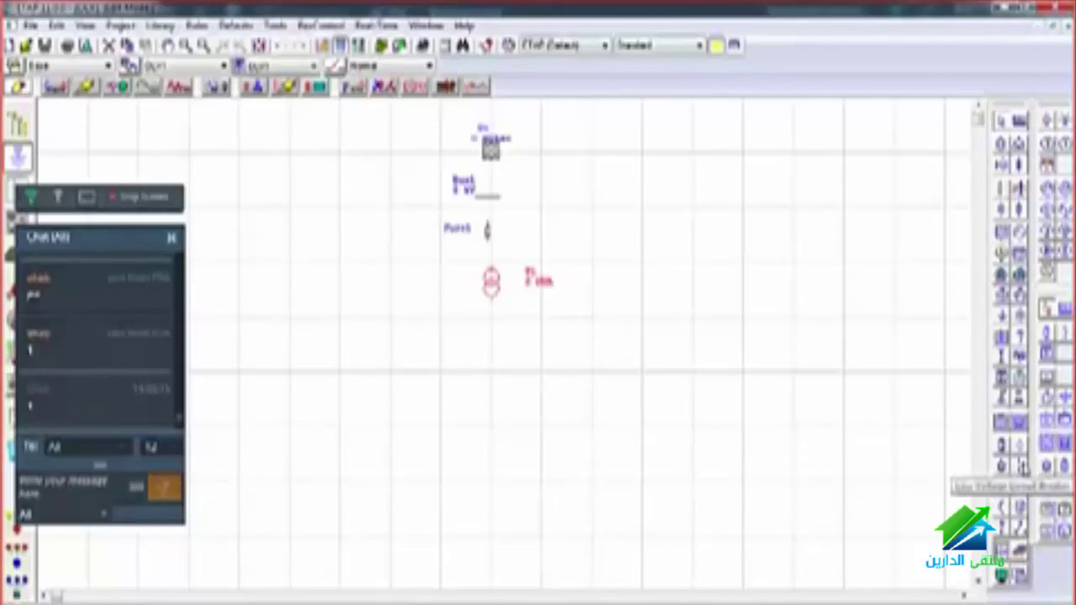
click(1019, 467)
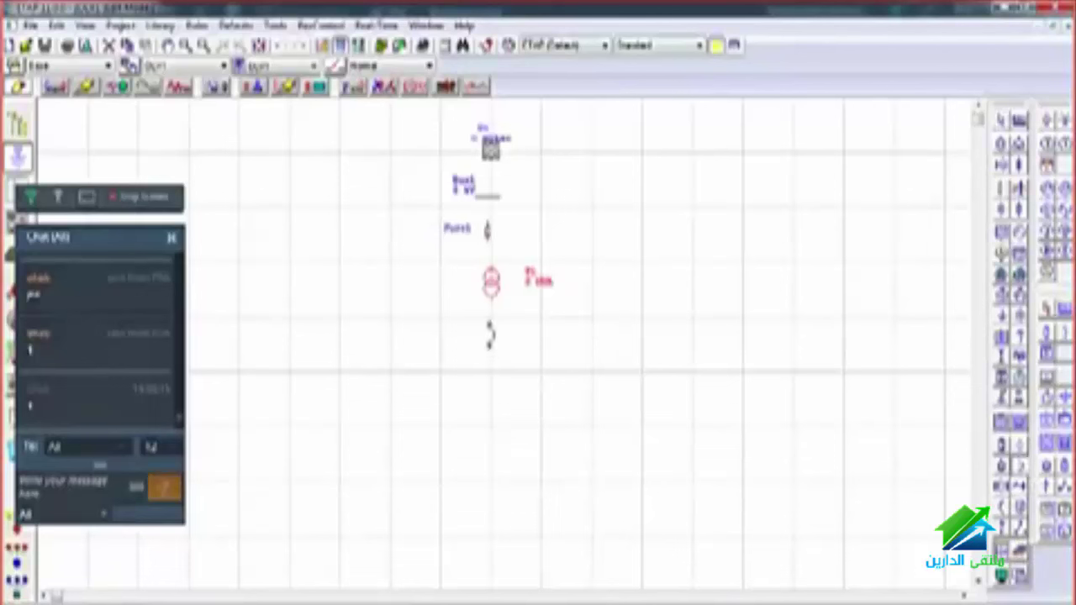
click(494, 332)
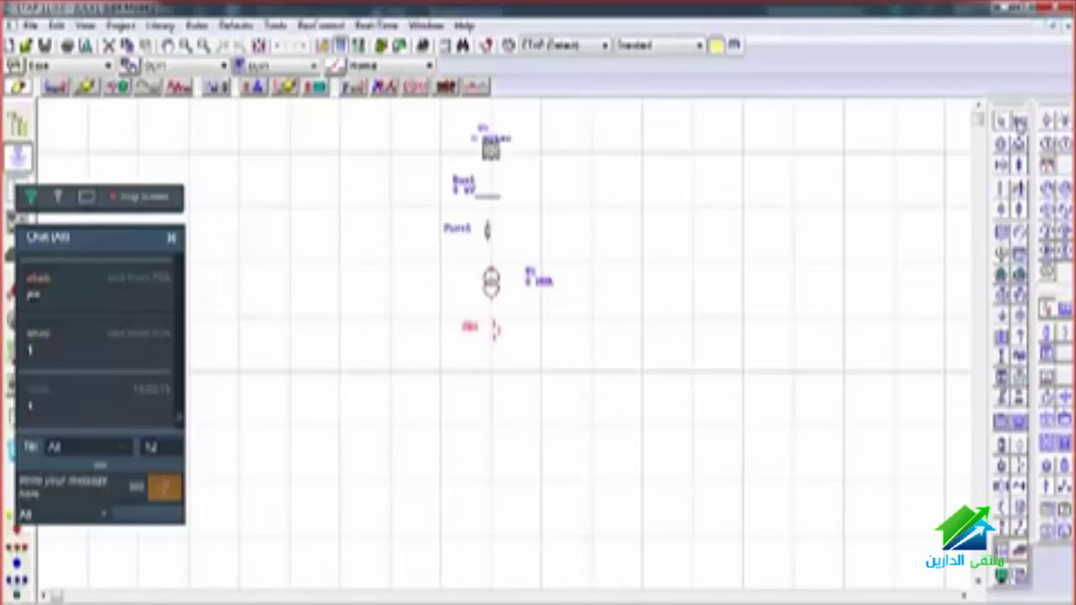
Step: Place a second bus below the circuit breaker and stretch it both ways into a long horizontal main bus
click(430, 378)
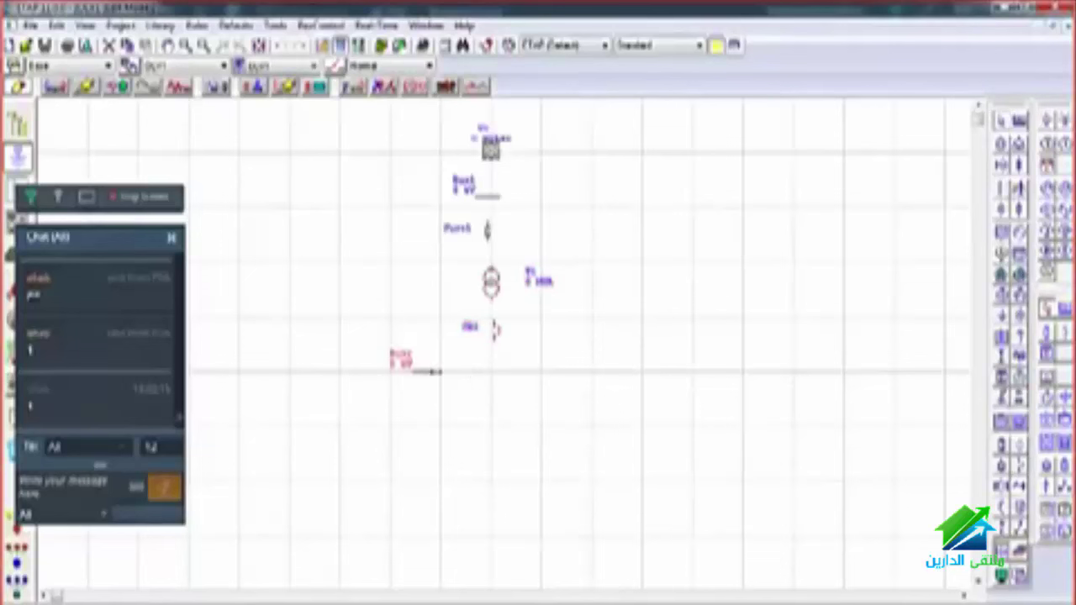
drag(437, 371, 797, 371)
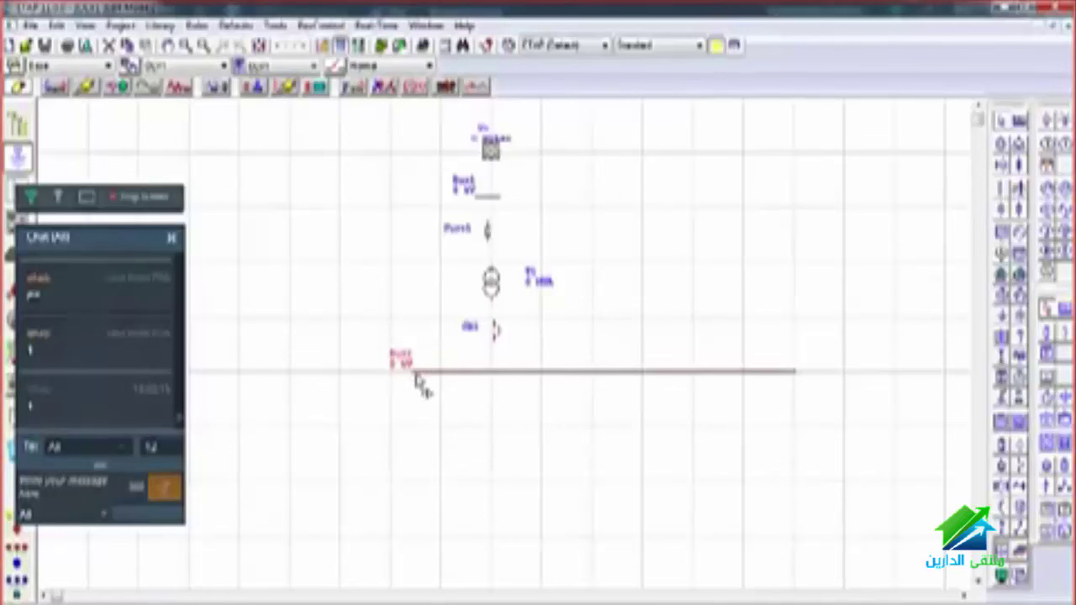
drag(414, 371, 225, 371)
click(447, 372)
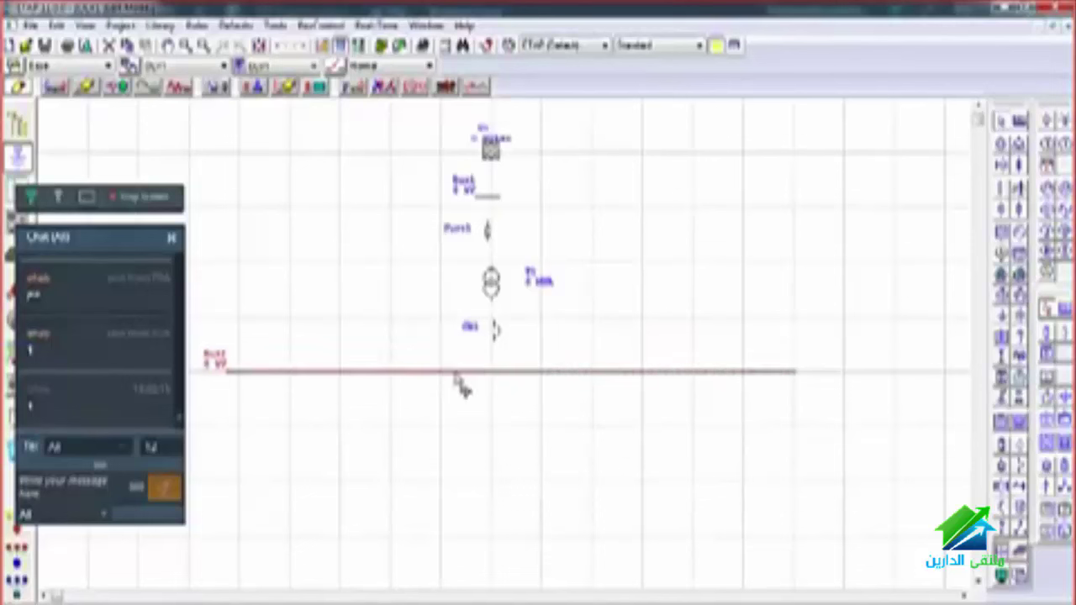
drag(820, 375, 733, 371)
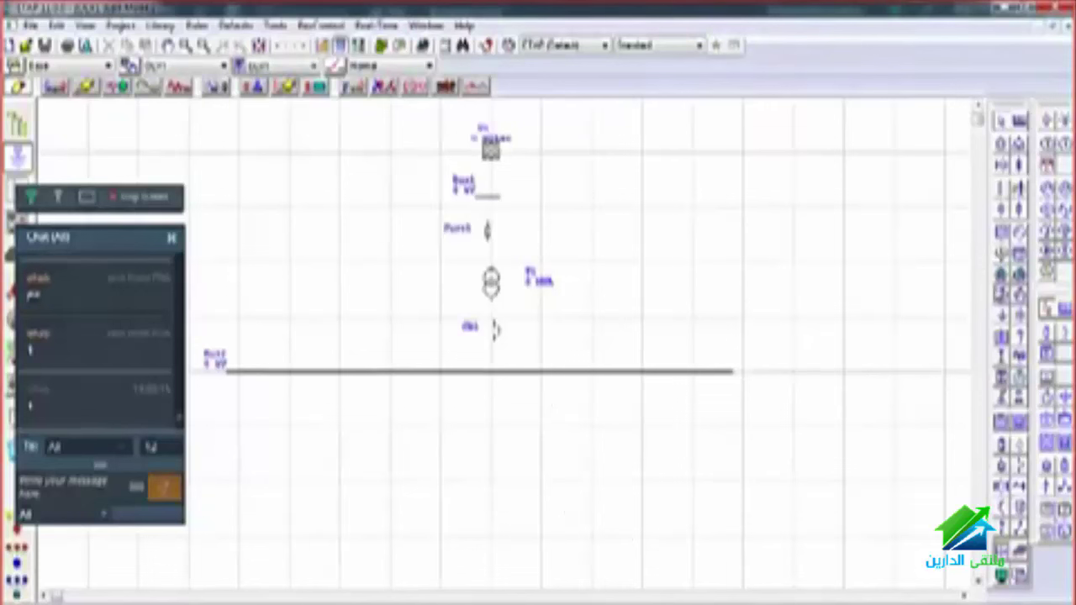
Step: Place a low-voltage circuit breaker under the main bus near its left end, with a cable below it
click(1019, 475)
click(291, 401)
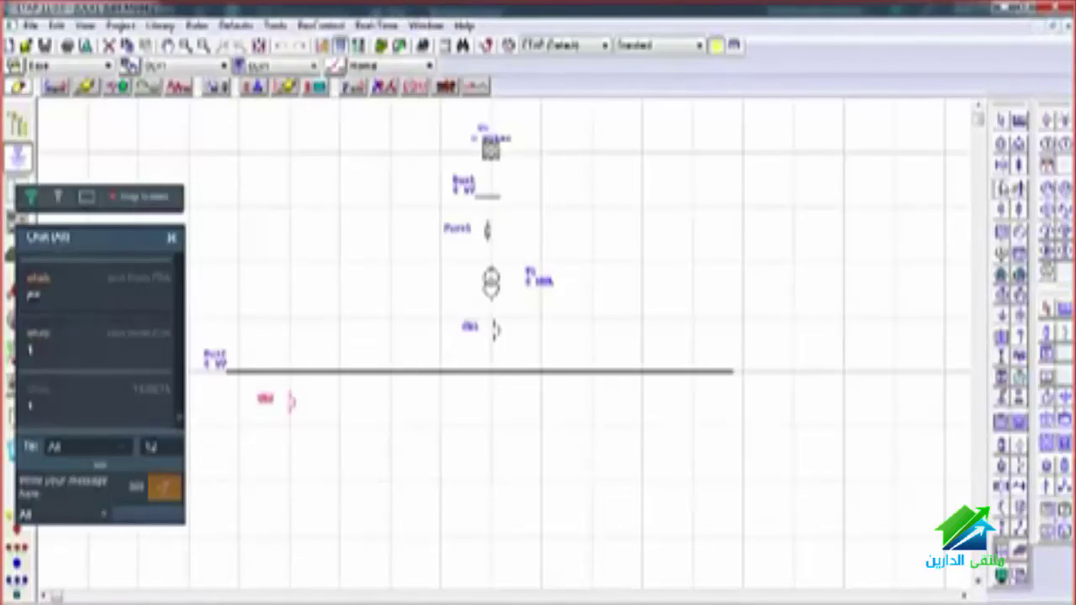
click(1003, 195)
click(286, 446)
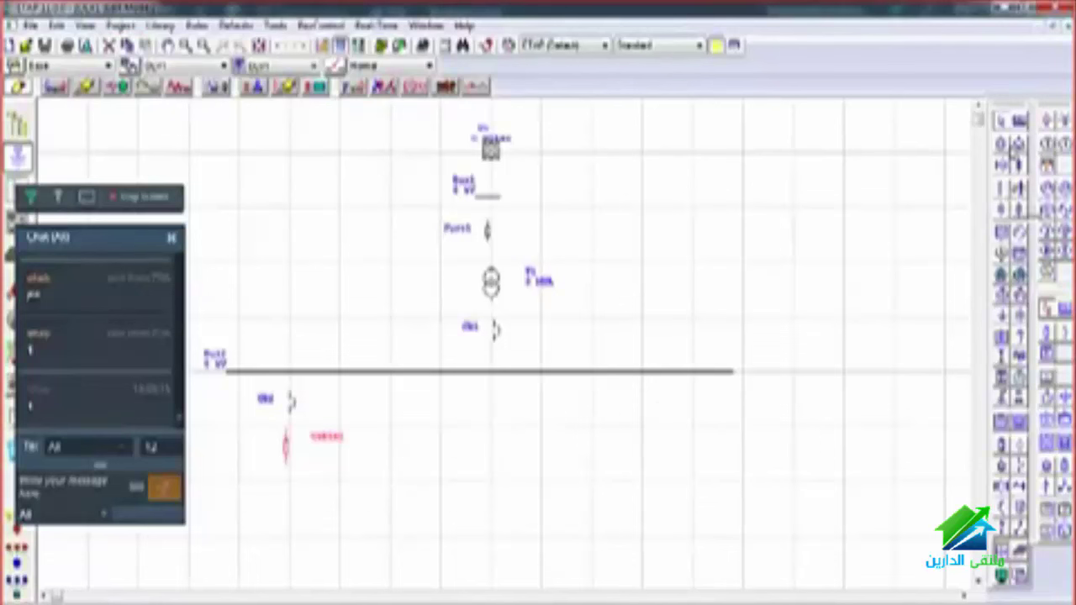
Step: Add a small bus below the cable and place a lumped load under it
click(1001, 120)
click(307, 485)
click(284, 481)
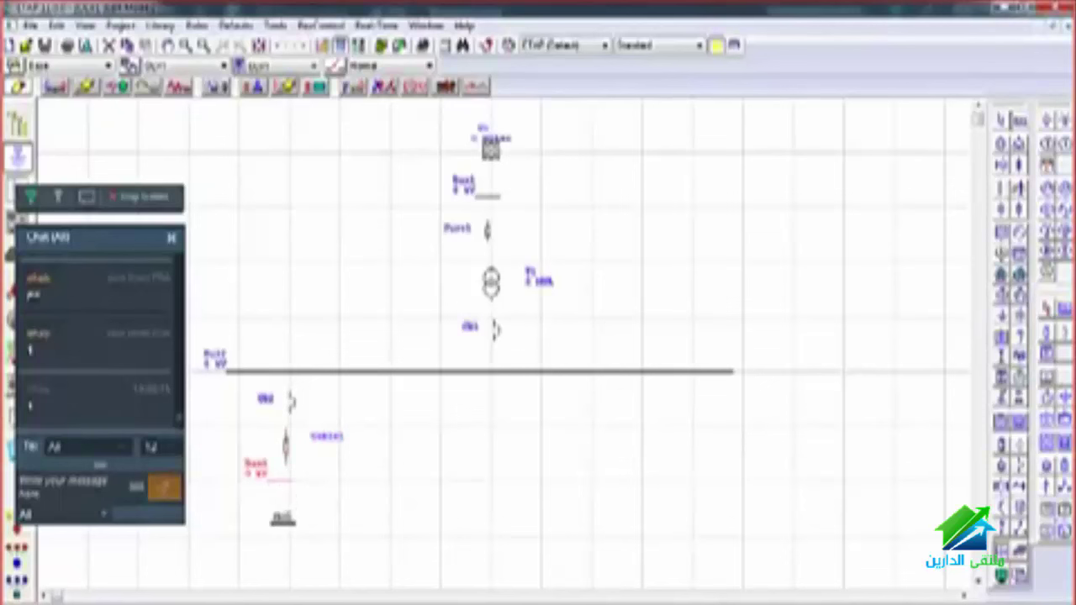
key(Escape)
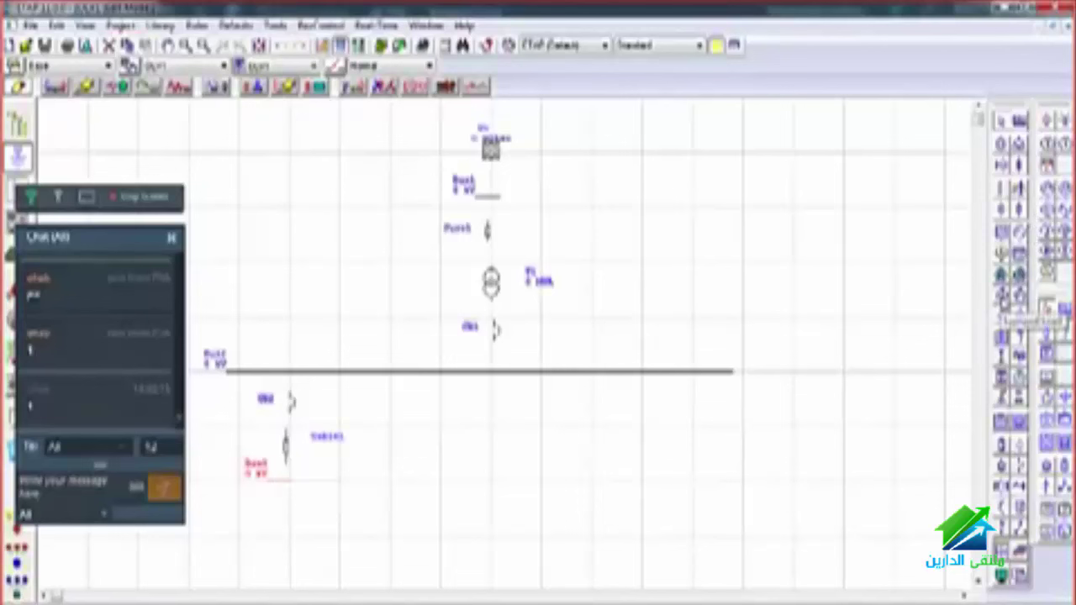
click(1002, 301)
click(283, 511)
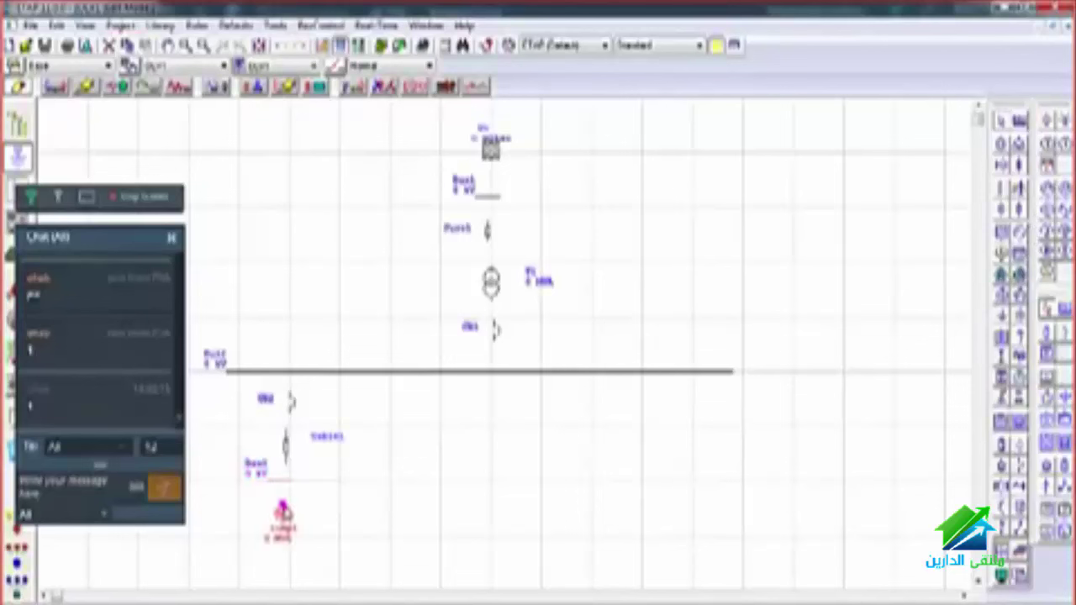
Step: Connect the cable and lumped load to the small bus, and wire the incoming chain from the power grid down to the main bus
drag(284, 509, 285, 463)
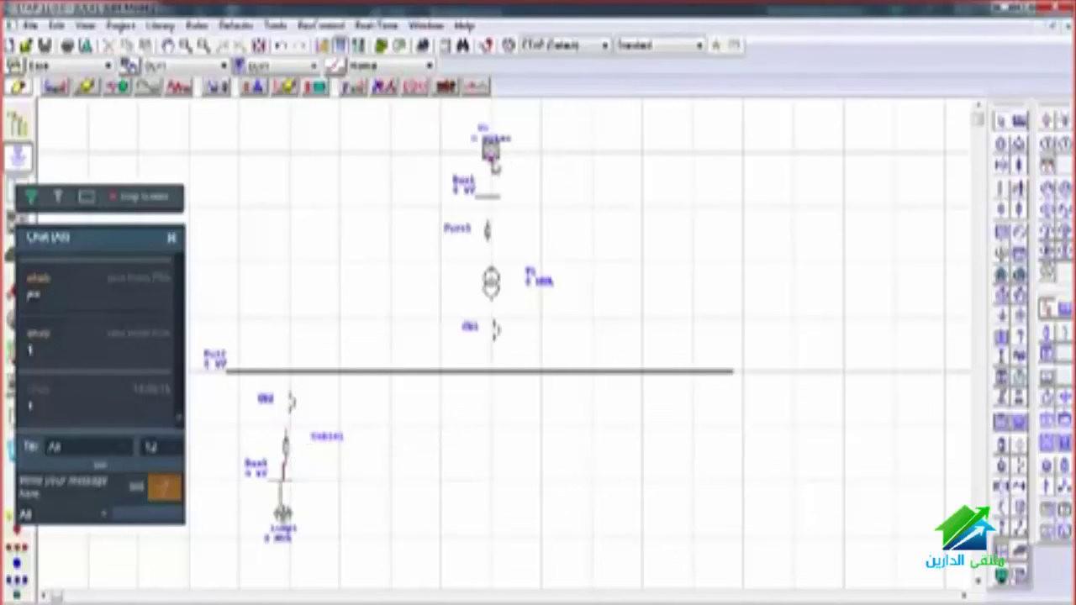
drag(494, 168, 489, 269)
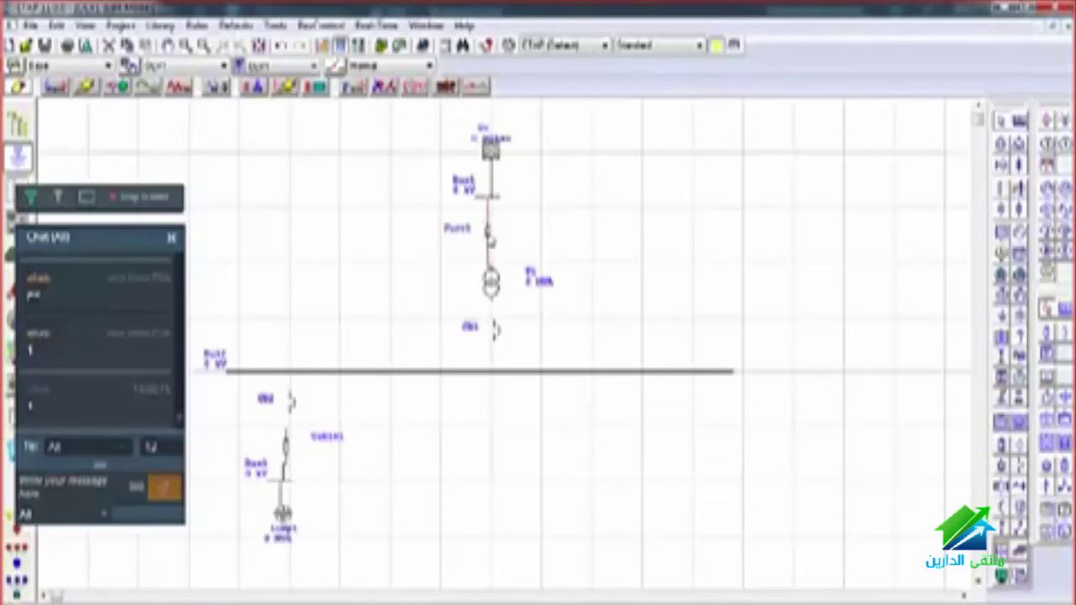
drag(491, 295, 489, 372)
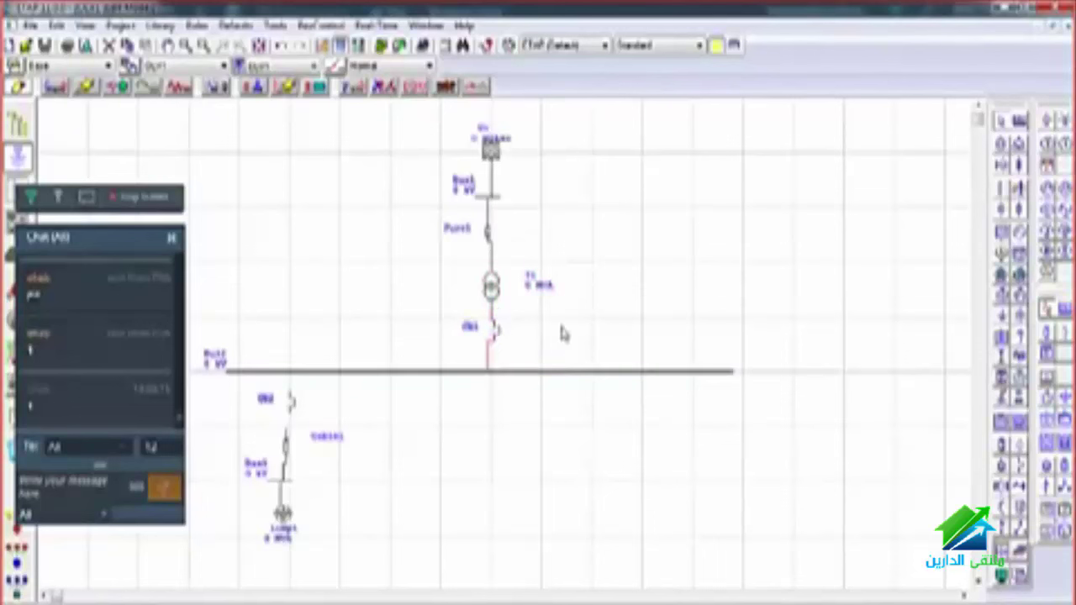
Step: Straighten the incoming chain by aligning the fuse and circuit breaker with the transformer, and turn on the circuit continuity check
click(496, 332)
key(Delete)
key(ctrl+z)
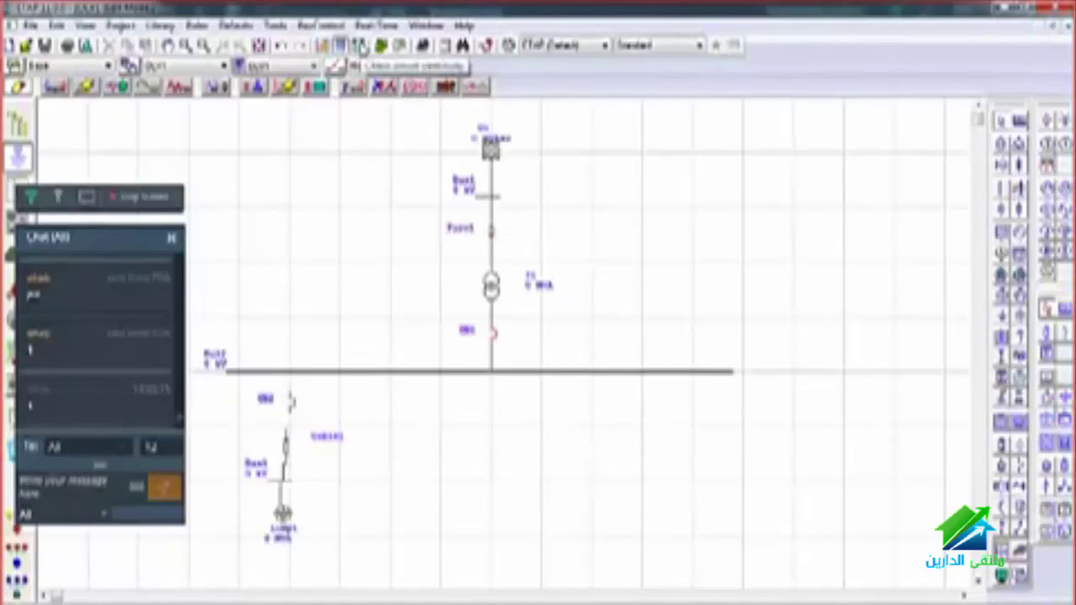
click(360, 45)
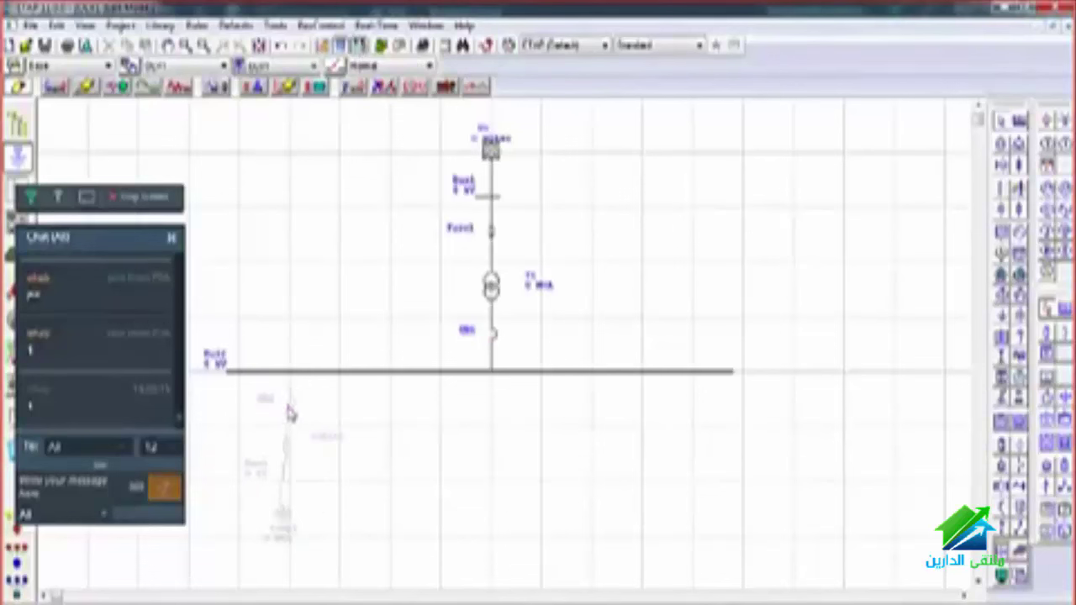
Step: Connect the feeder circuit breaker to the main bus and straighten the cable below it down to the small bus
drag(289, 399, 288, 375)
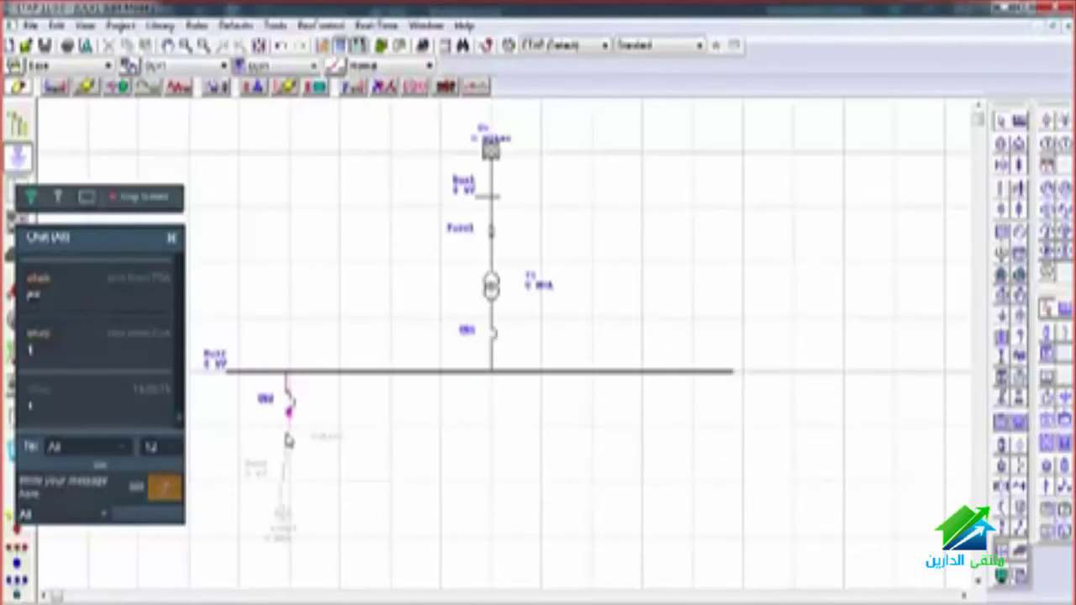
drag(287, 433, 287, 440)
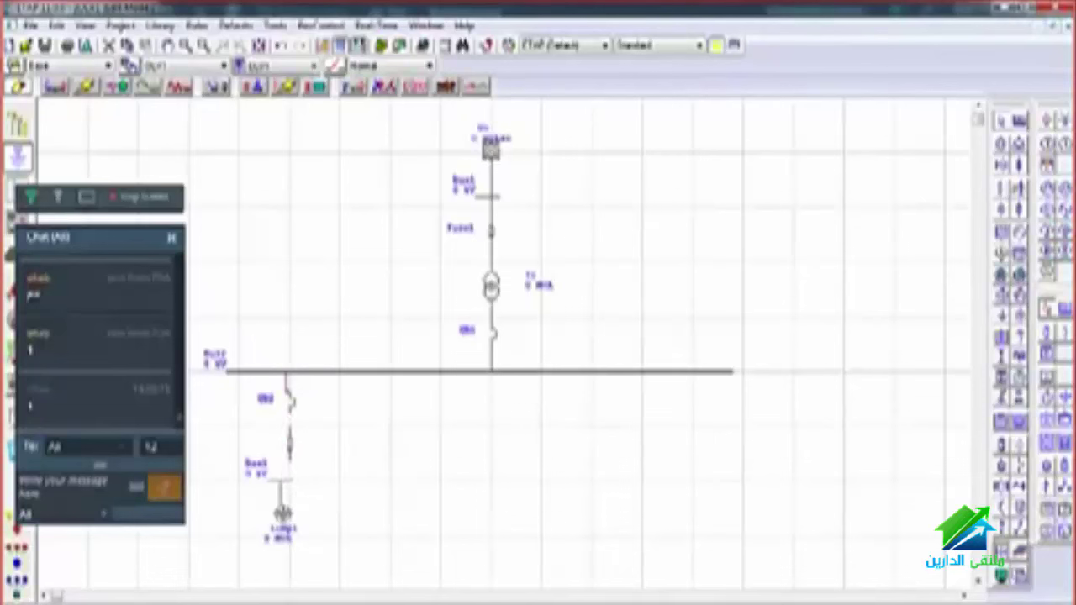
click(294, 405)
key(Delete)
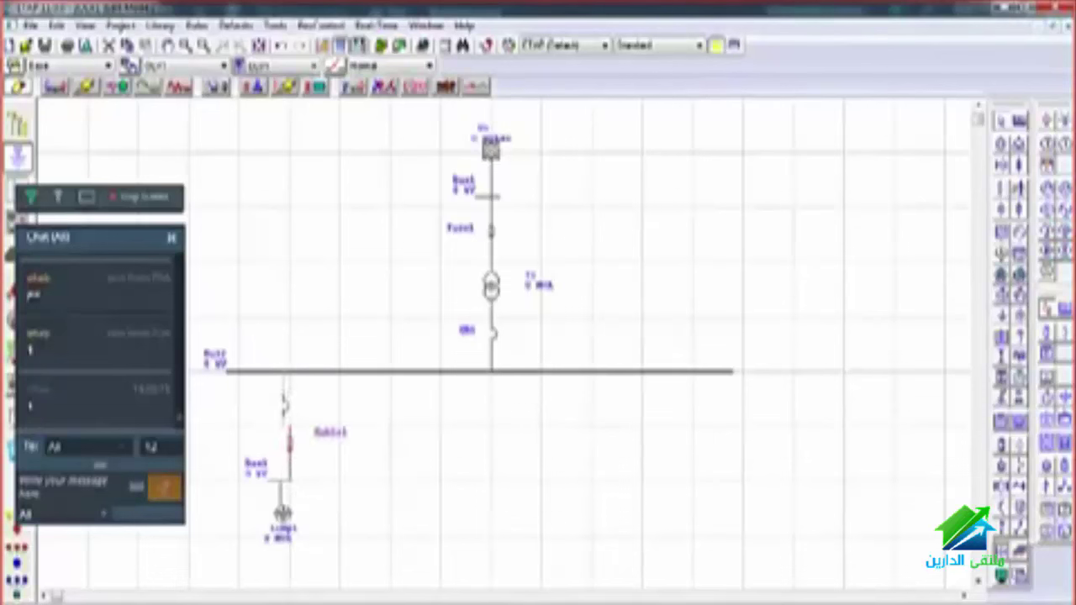
key(ctrl+z)
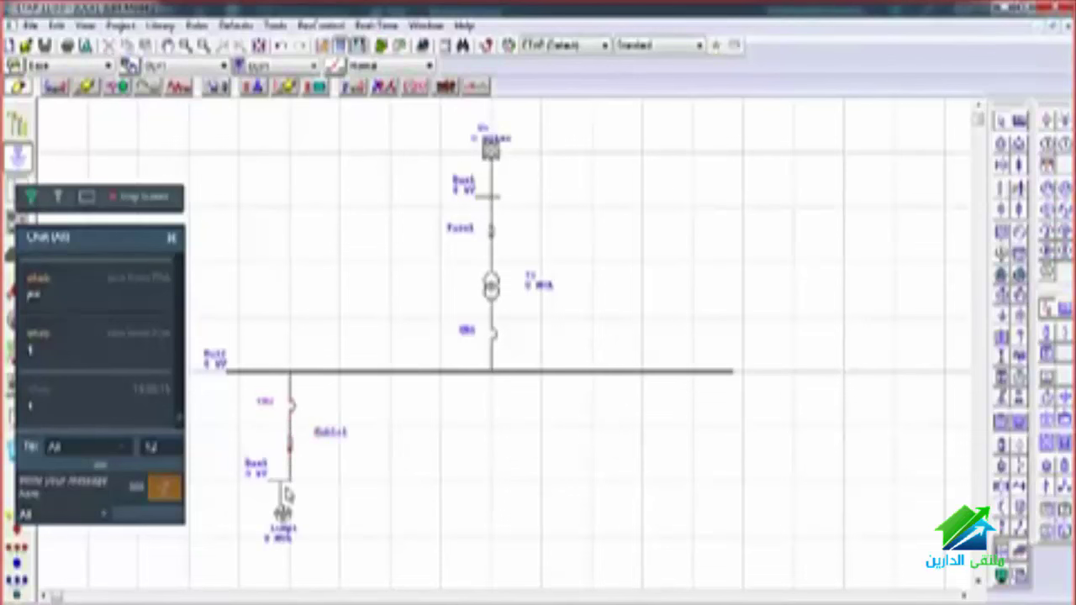
Step: Lengthen the small load bus and align the lumped load beneath it with the feeder cable
click(286, 491)
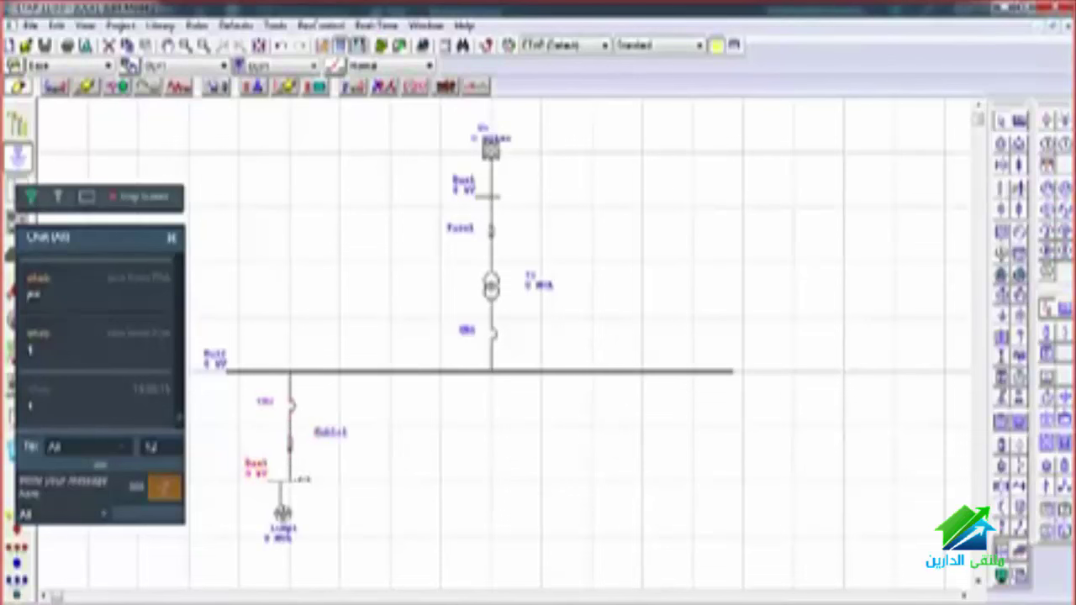
click(288, 508)
mouse_move(282, 513)
mouse_down()
mouse_move(294, 511)
mouse_move(283, 504)
mouse_up()
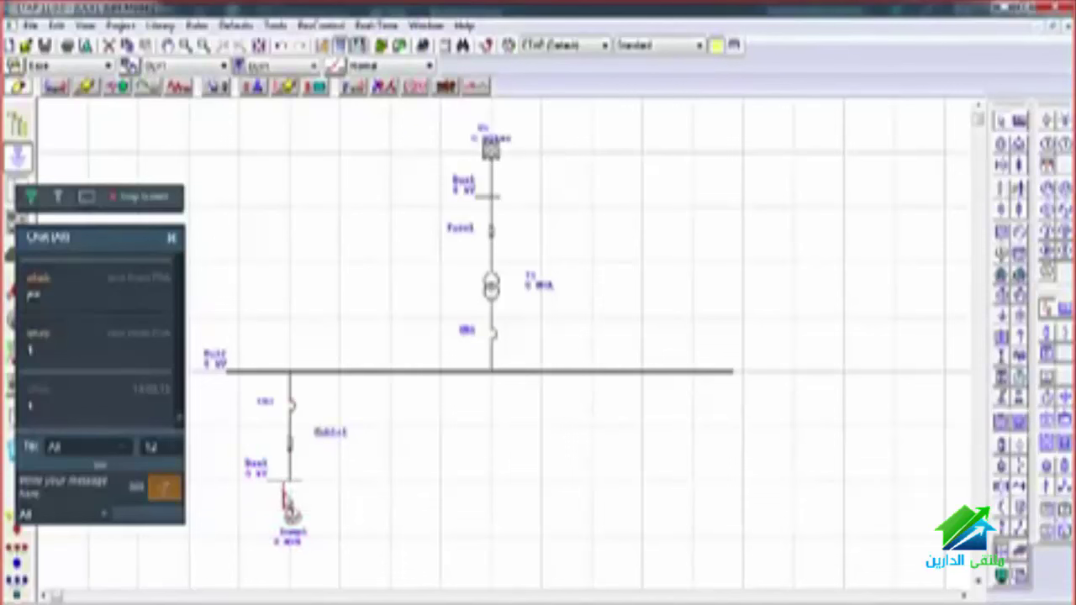
click(289, 504)
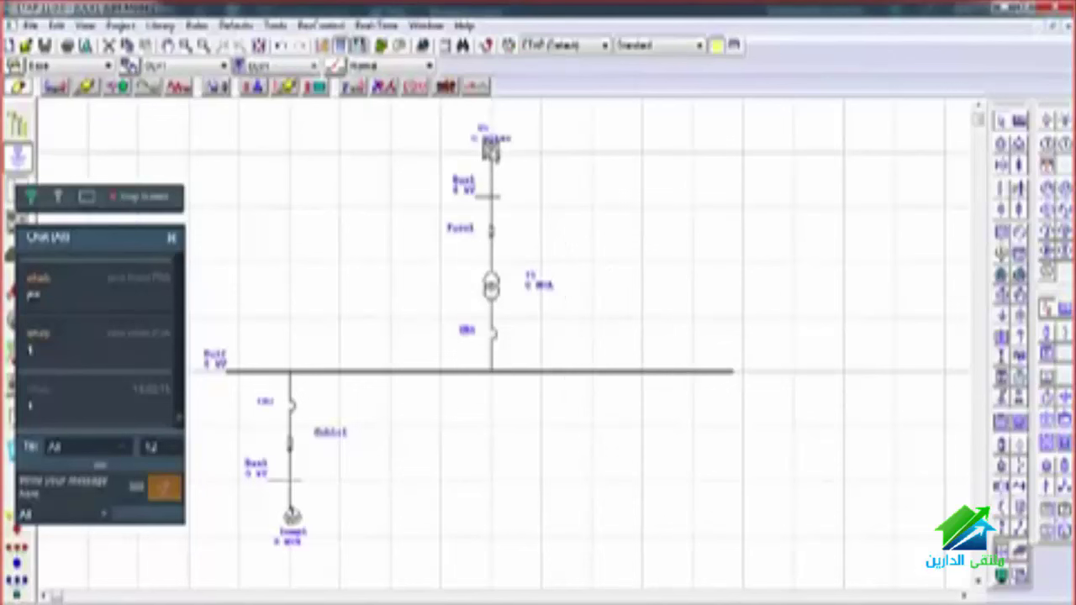
Step: Open the power grid's properties, set its ID to SUBSTATION and its rated voltage to 22 kV
double_click(490, 149)
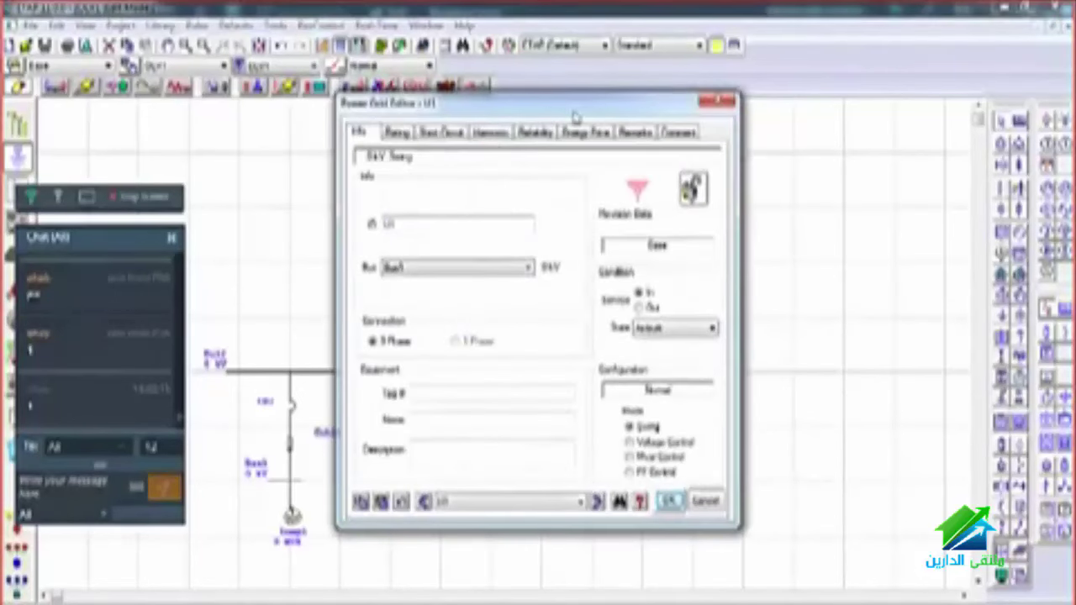
drag(575, 117, 579, 128)
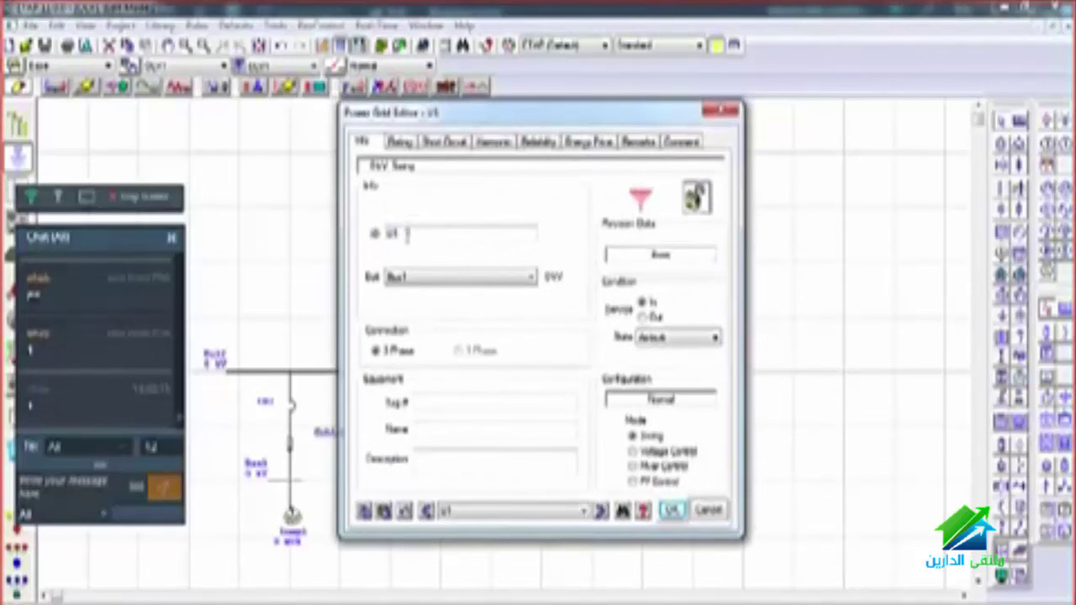
double_click(407, 235)
text(2)
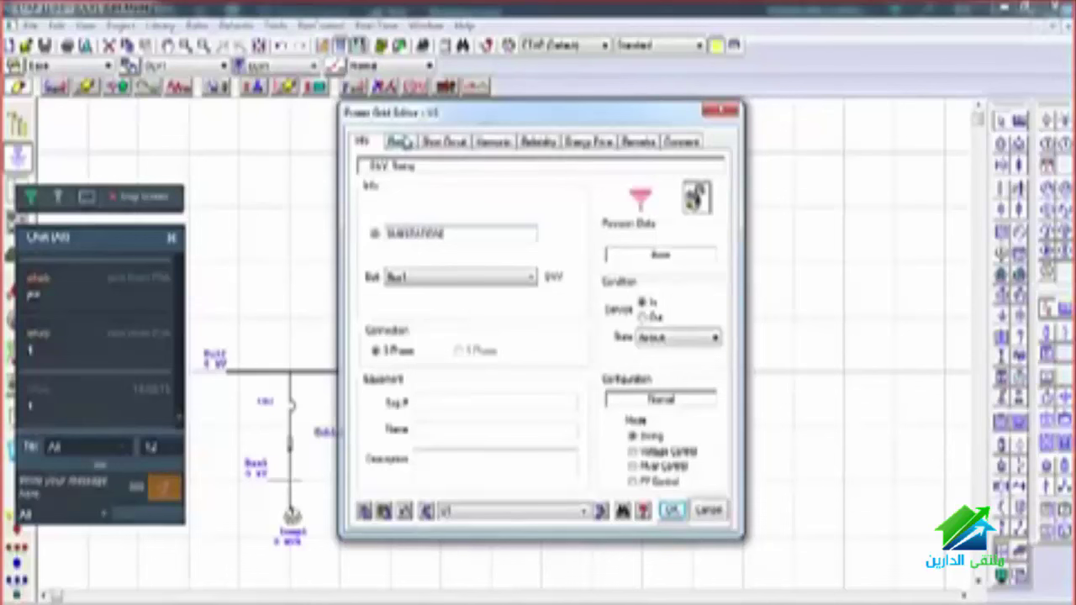
click(400, 141)
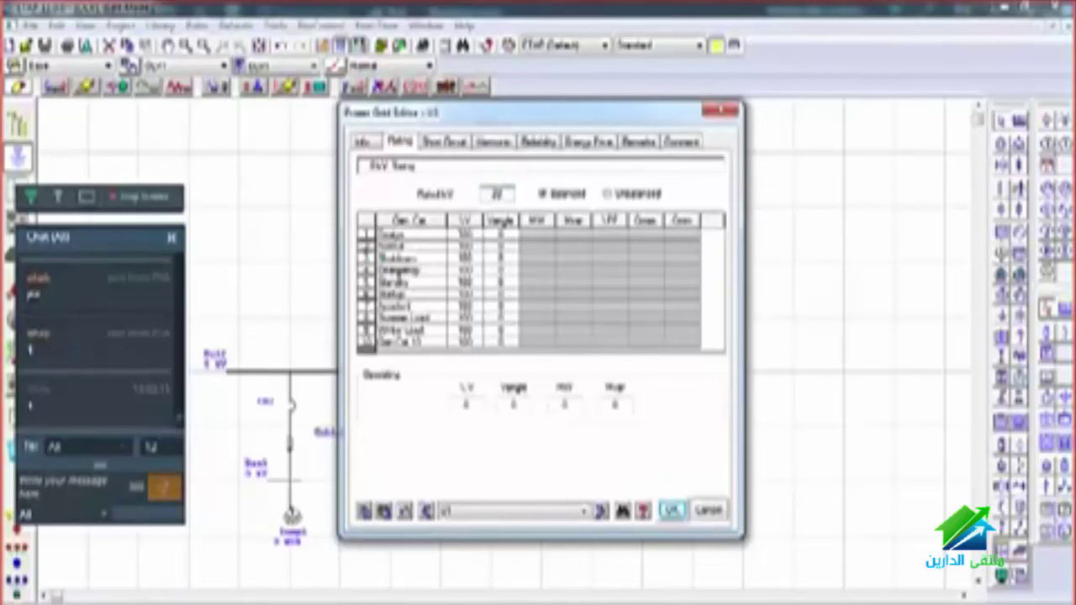
Step: Change the power grid's grounding connection to delta in its short-circuit data
click(443, 142)
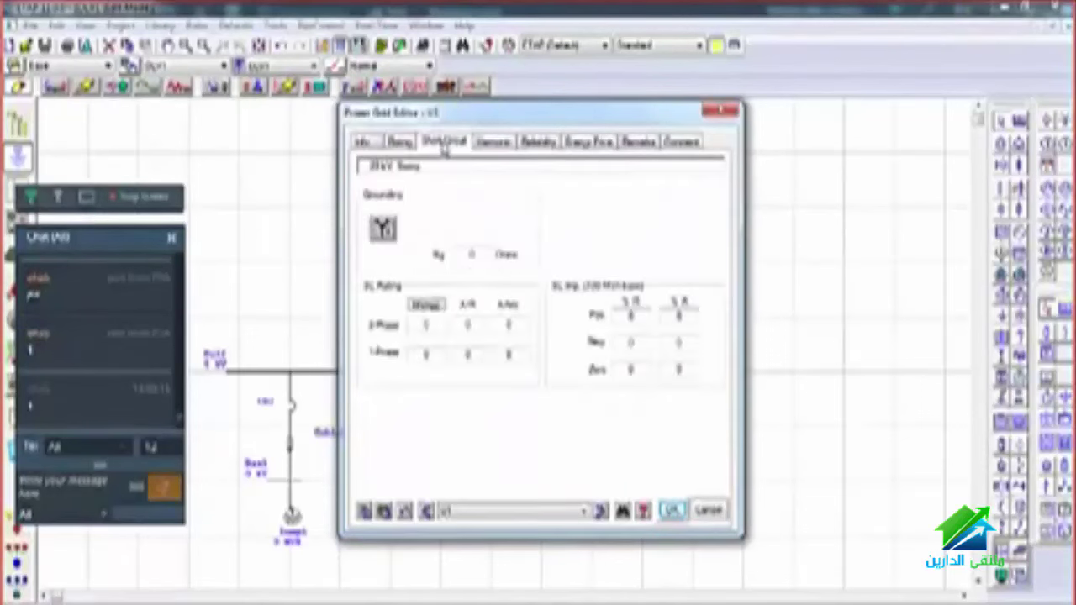
click(388, 229)
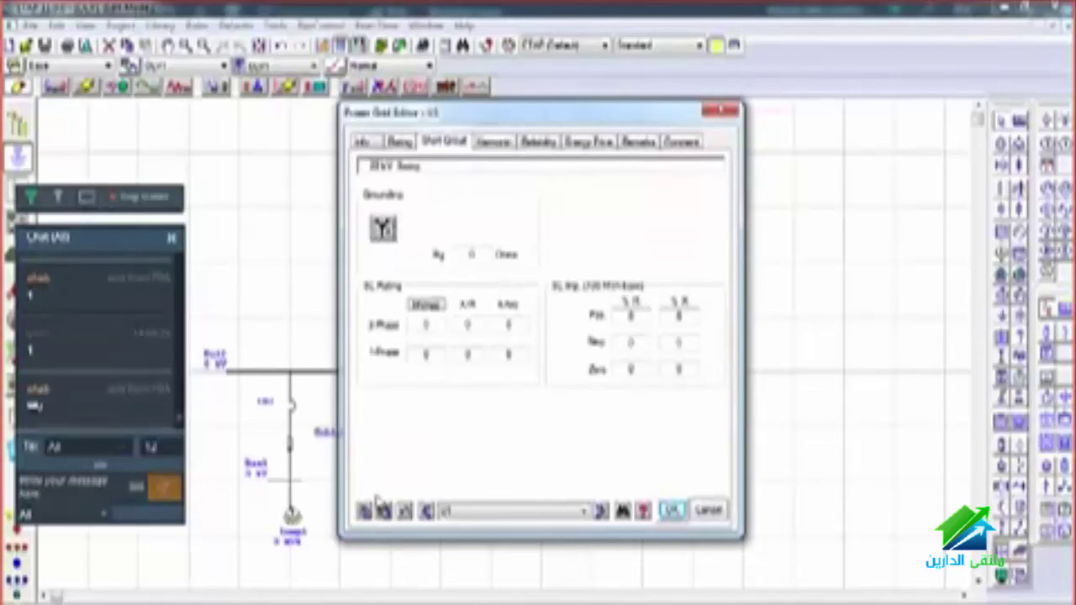
key(alt+Tab)
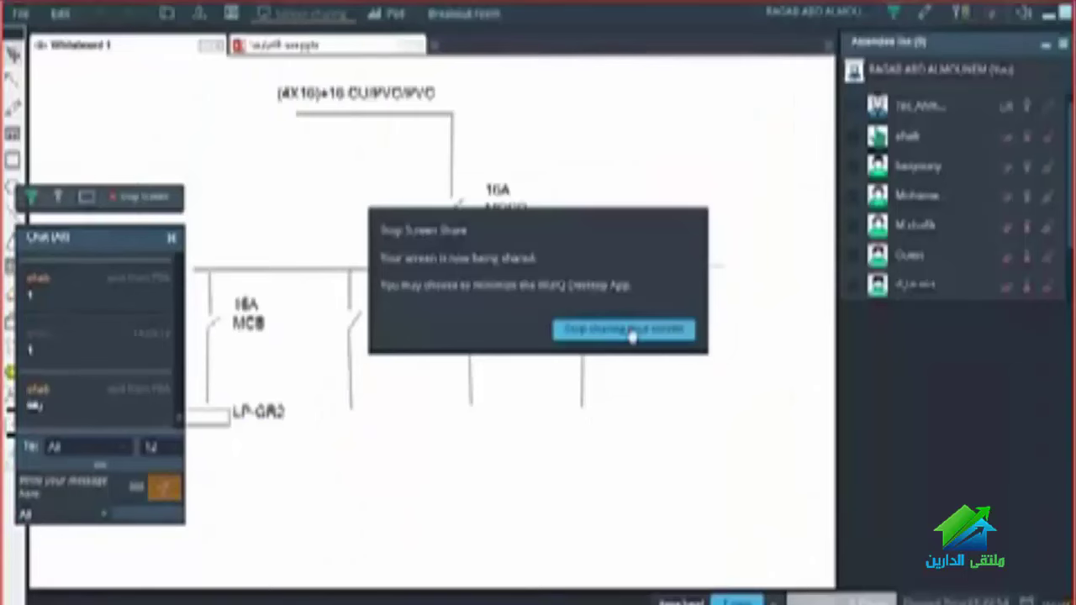
click(632, 331)
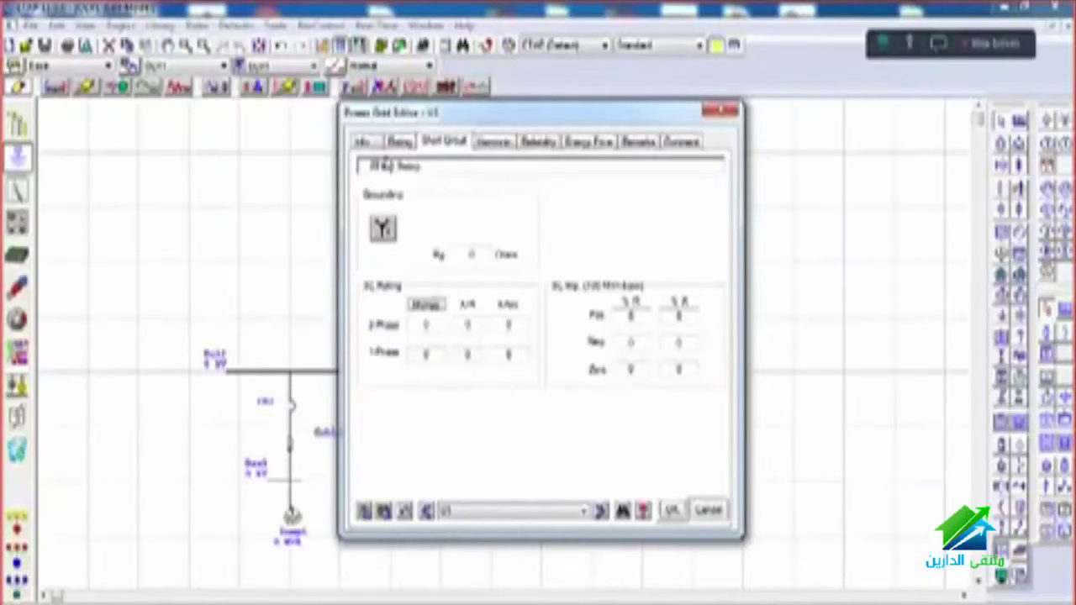
click(382, 228)
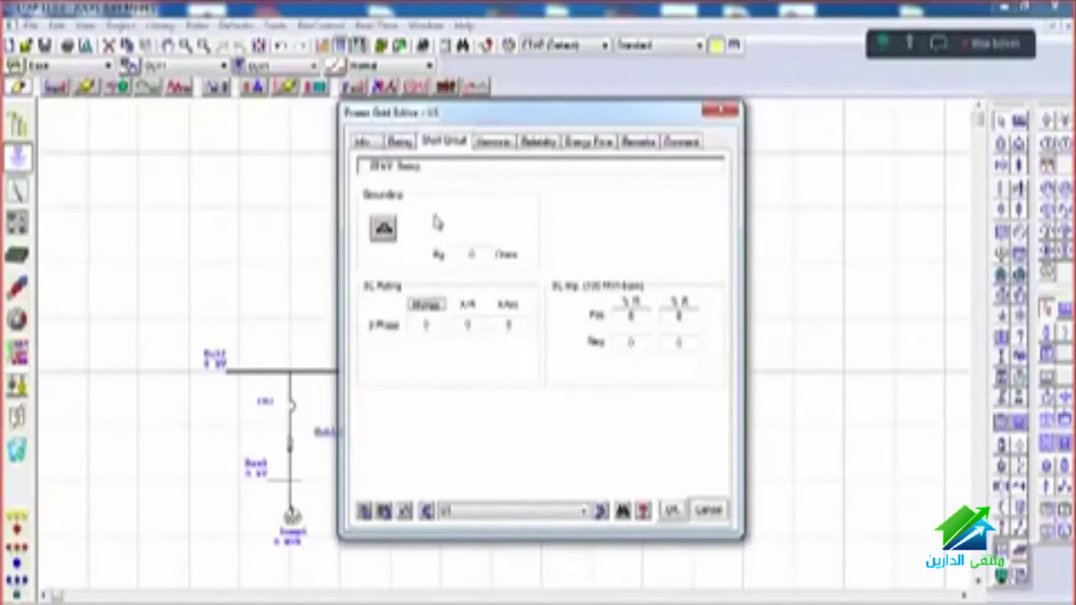
Step: Set the power grid's three-phase short-circuit rating to 750 MVAsc with an X/R ratio of 10, and accept the settings
double_click(429, 326)
text(1000)
double_click(469, 324)
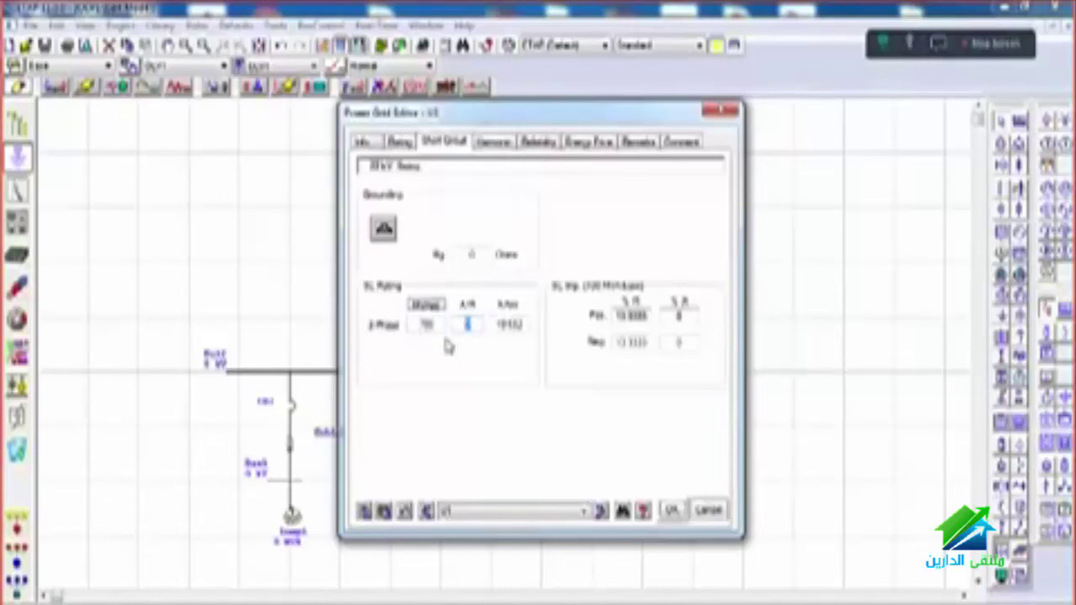
text(10)
key(Tab)
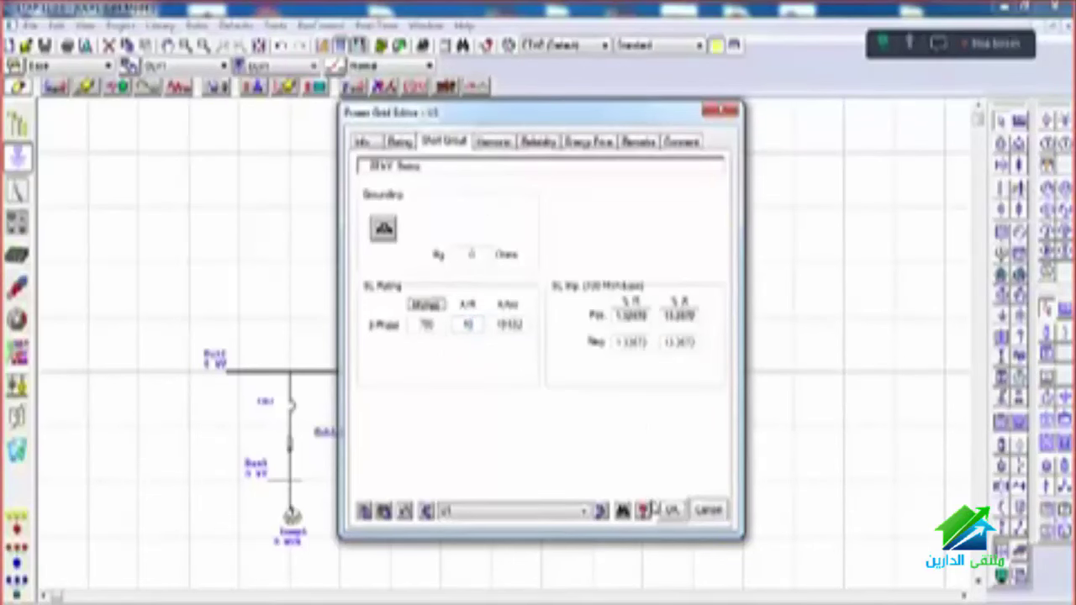
click(672, 513)
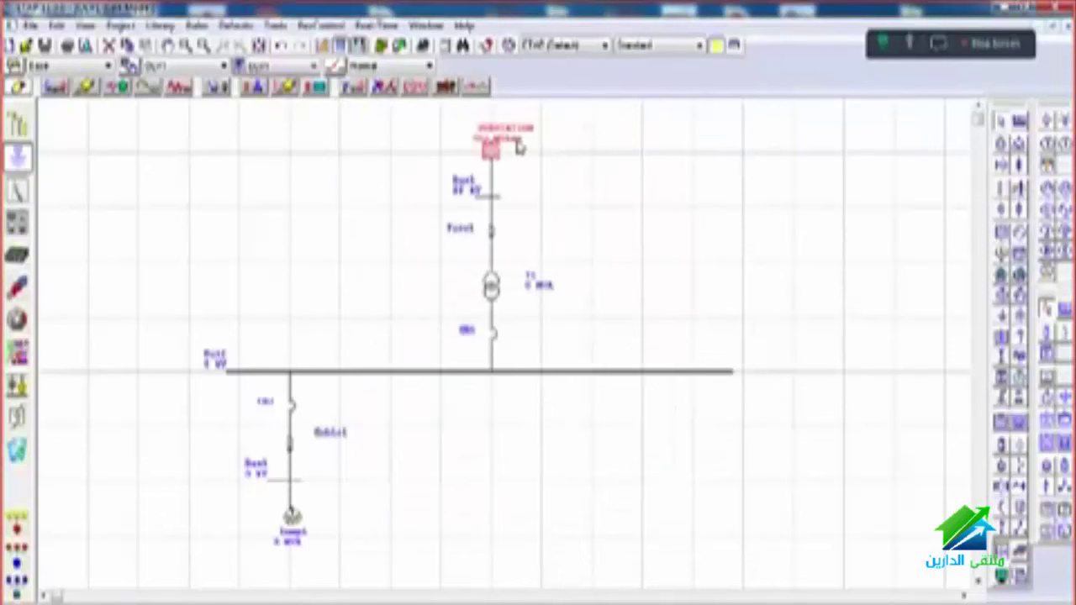
Step: Move the SUBSTATION label to the left of the power grid symbol and its MVAsc rating label to the right
drag(505, 128, 439, 140)
drag(507, 142, 541, 150)
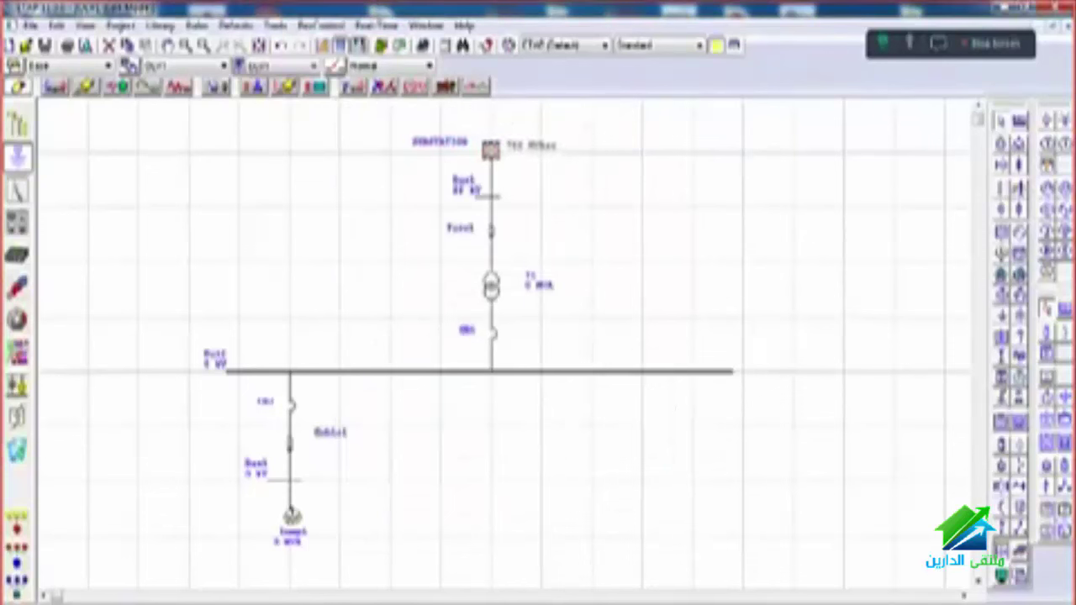
click(651, 179)
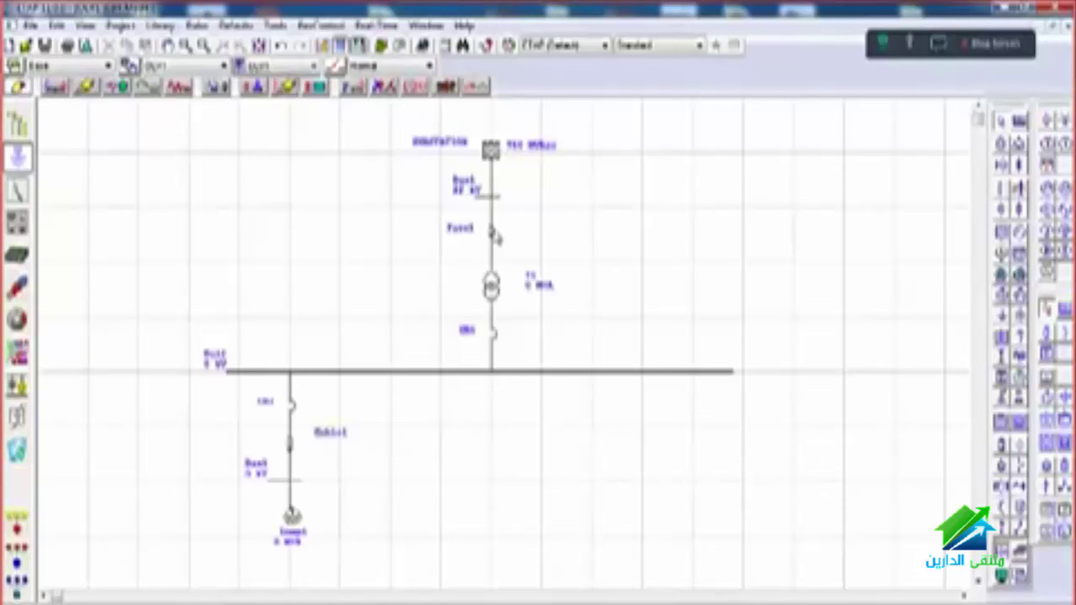
Step: Open the fuse's ratings and enter 22 kV, its continuous current and a breaking rating of 50 kA
click(496, 238)
double_click(496, 238)
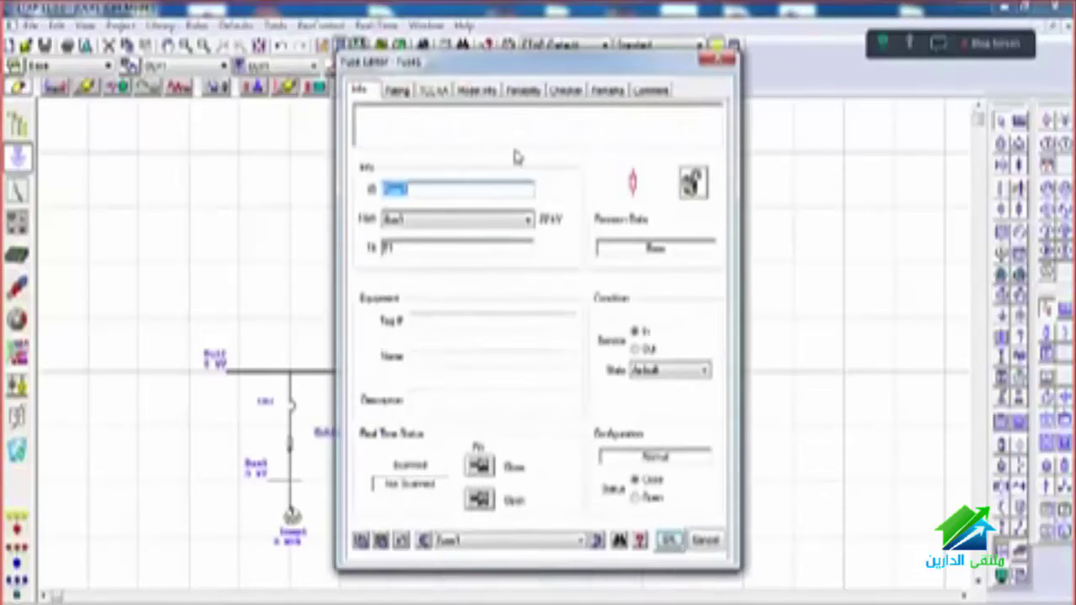
click(399, 89)
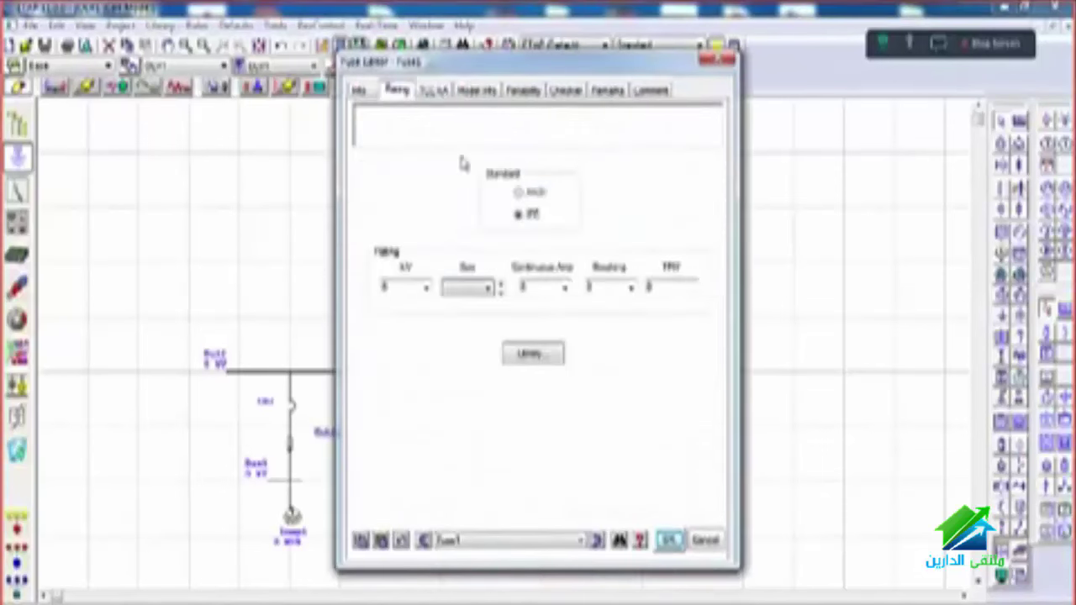
click(407, 287)
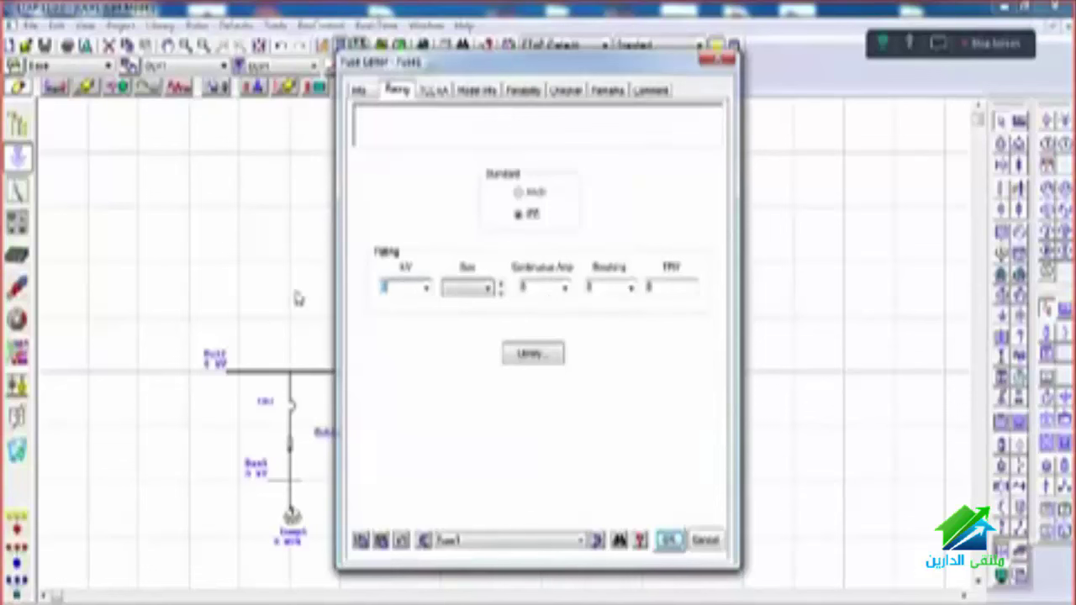
click(387, 287)
text(33)
click(543, 290)
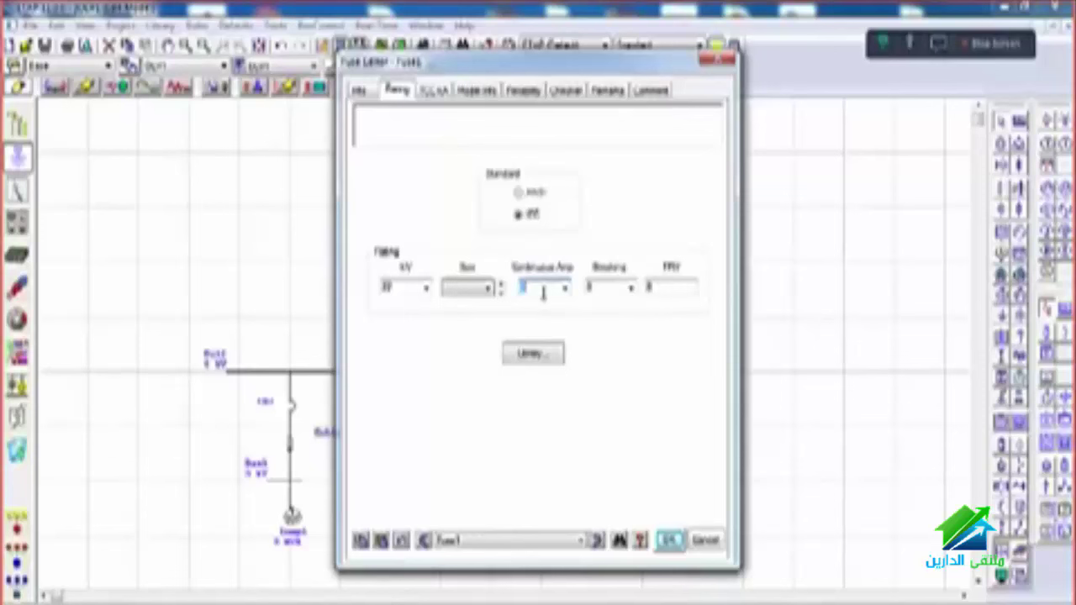
text(10)
double_click(611, 288)
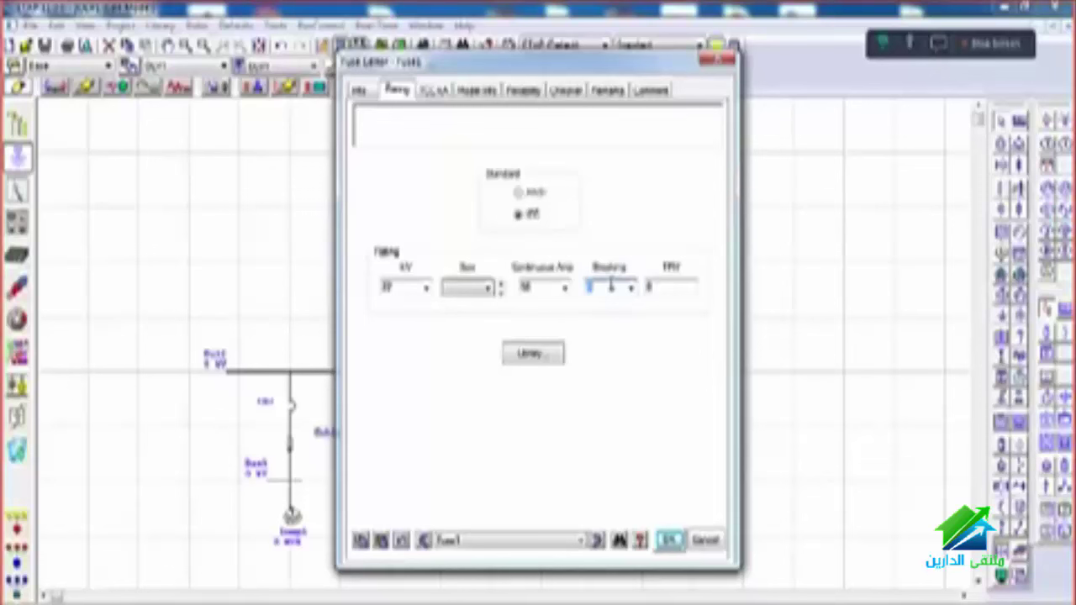
text(50)
Step: View the fuse library, close it without picking a model, and accept the fuse settings
click(525, 346)
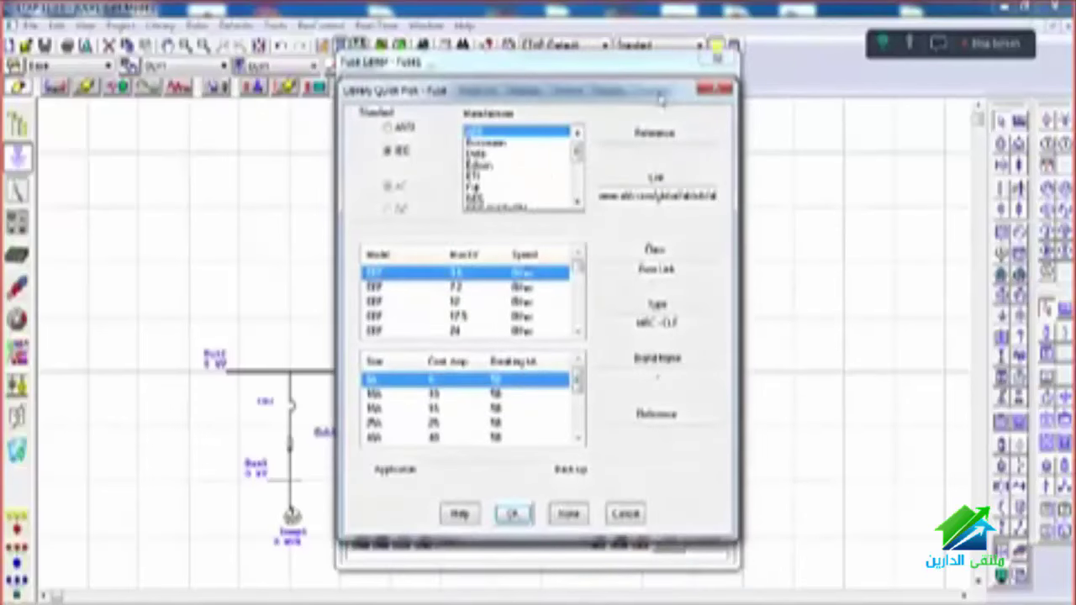
click(716, 88)
click(670, 540)
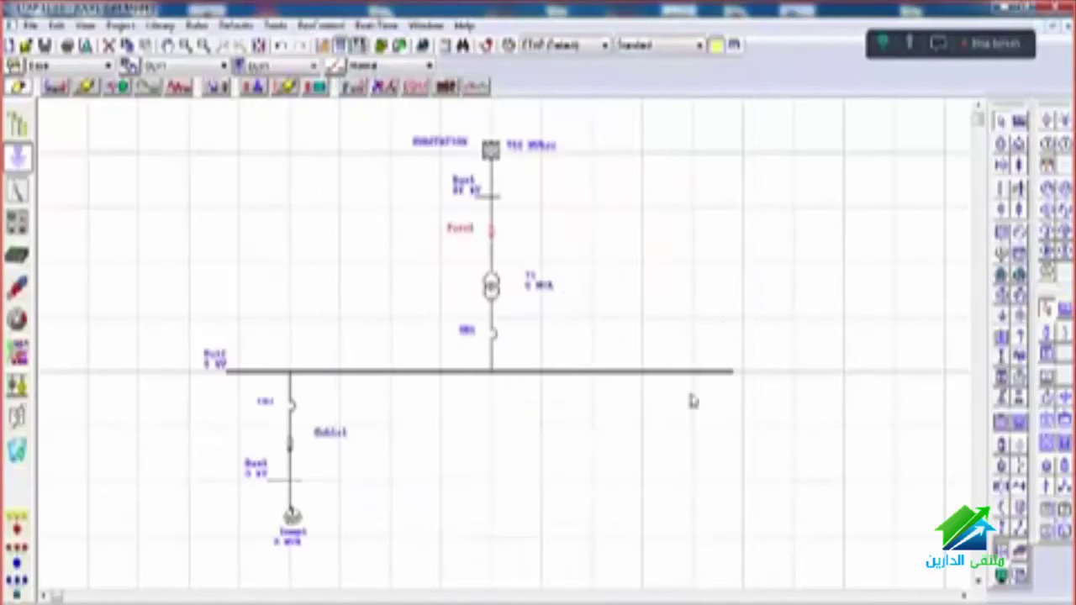
Step: Set transformer T1's secondary voltage to 0.4 kV and its rated power to 1 MVA
double_click(491, 289)
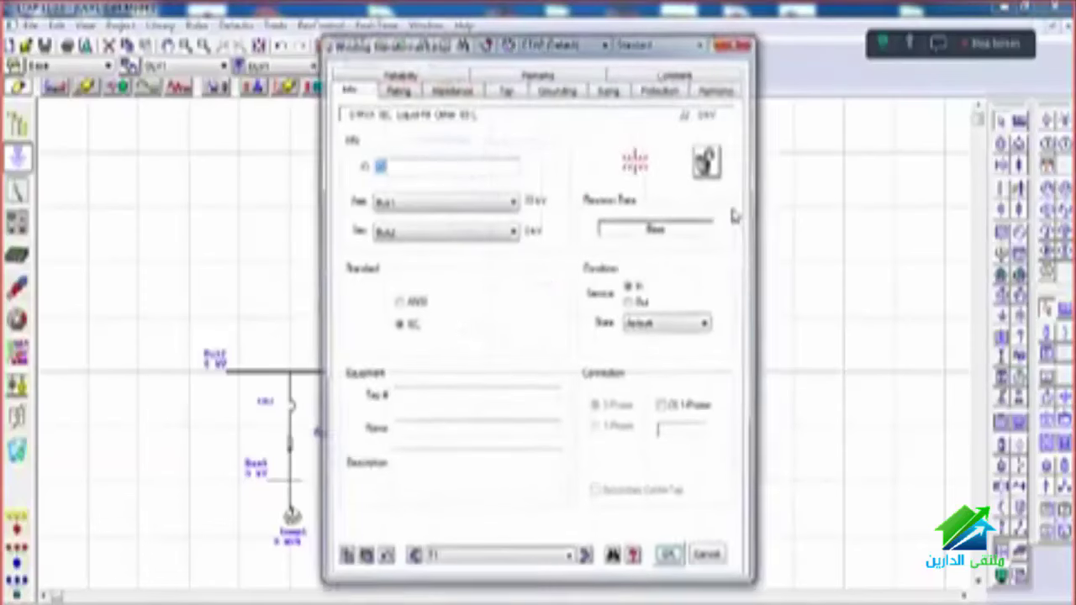
click(397, 90)
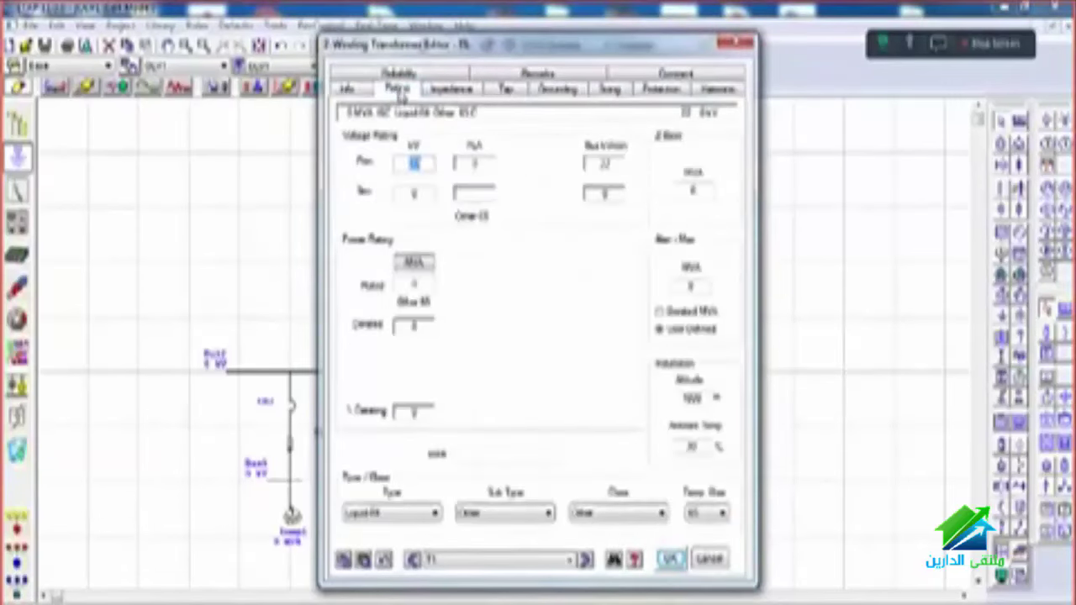
key(Tab)
text(0.4)
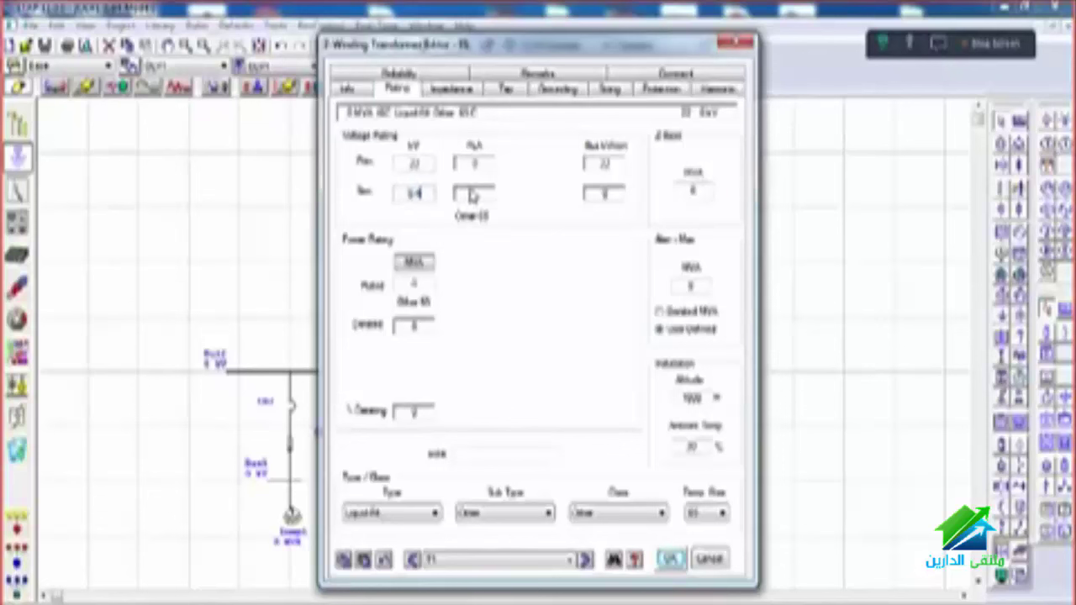
click(472, 196)
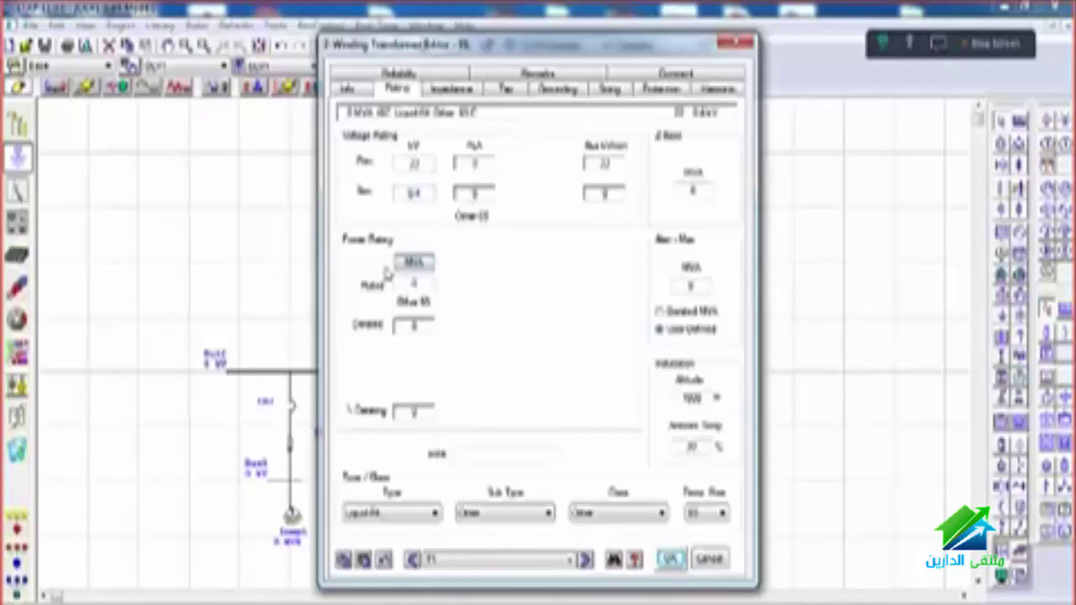
click(414, 263)
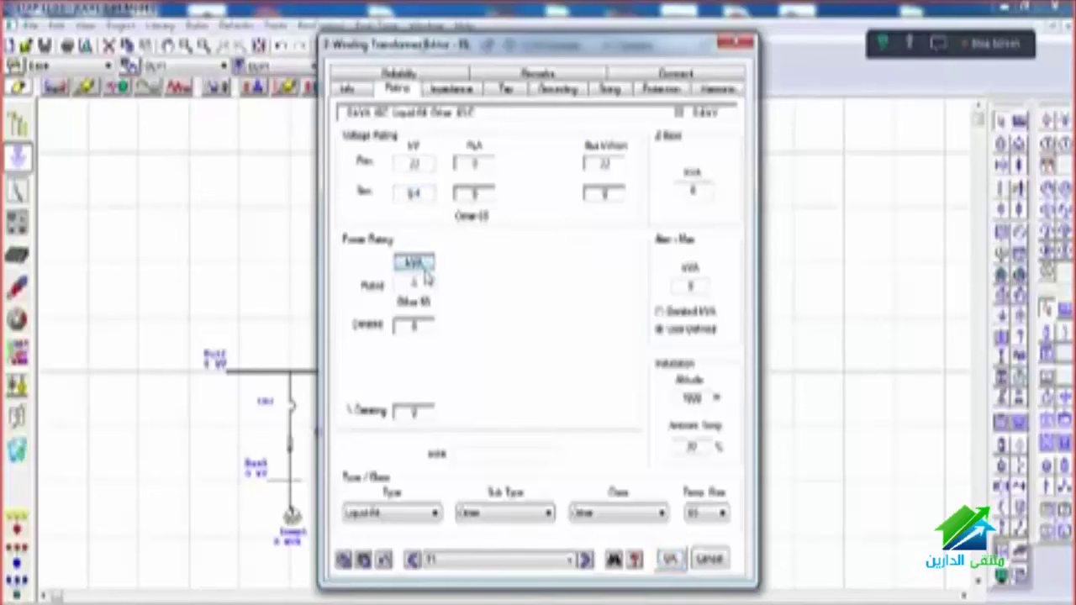
click(420, 265)
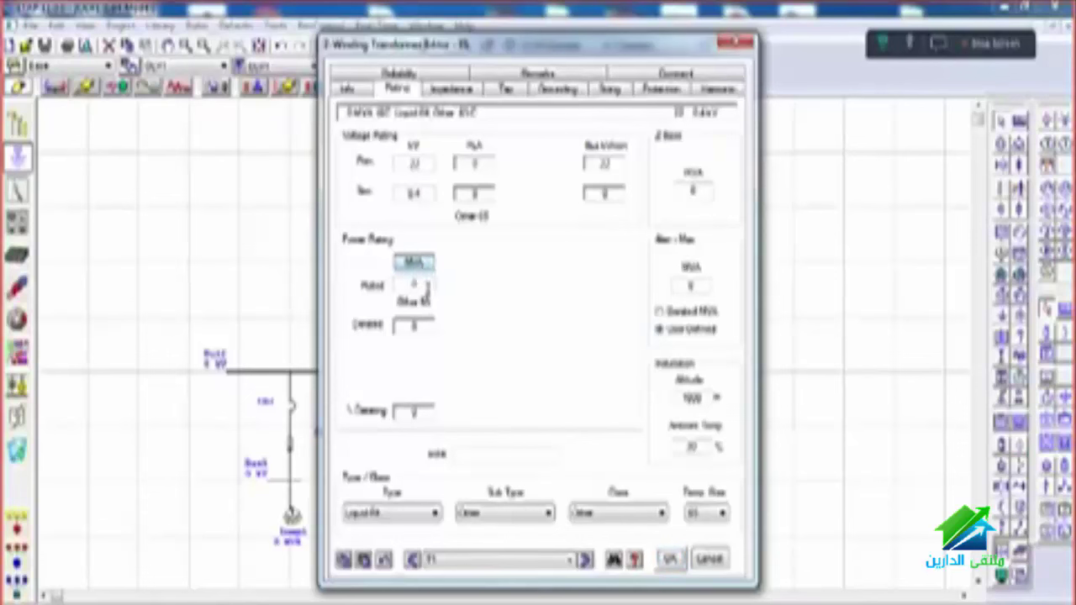
click(414, 284)
click(415, 327)
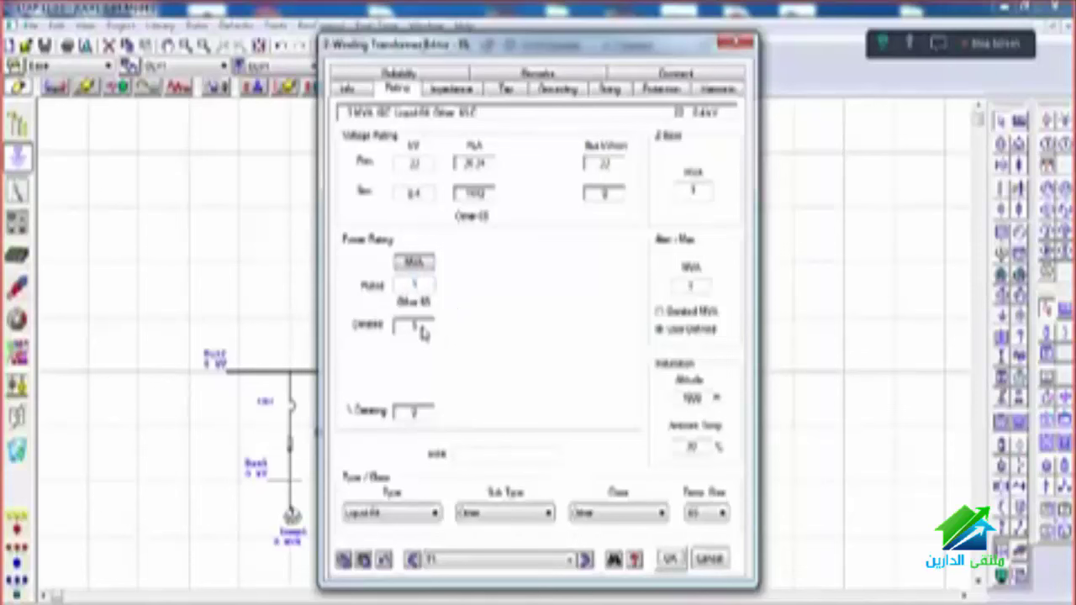
Step: Apply the typical impedance and X/R values to the transformer
click(450, 89)
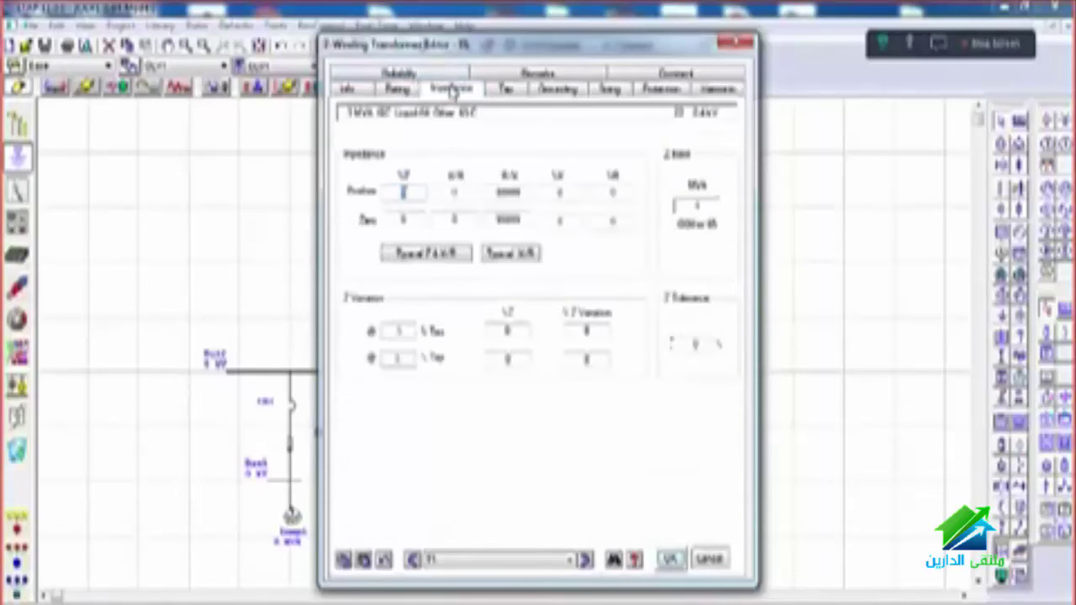
click(427, 254)
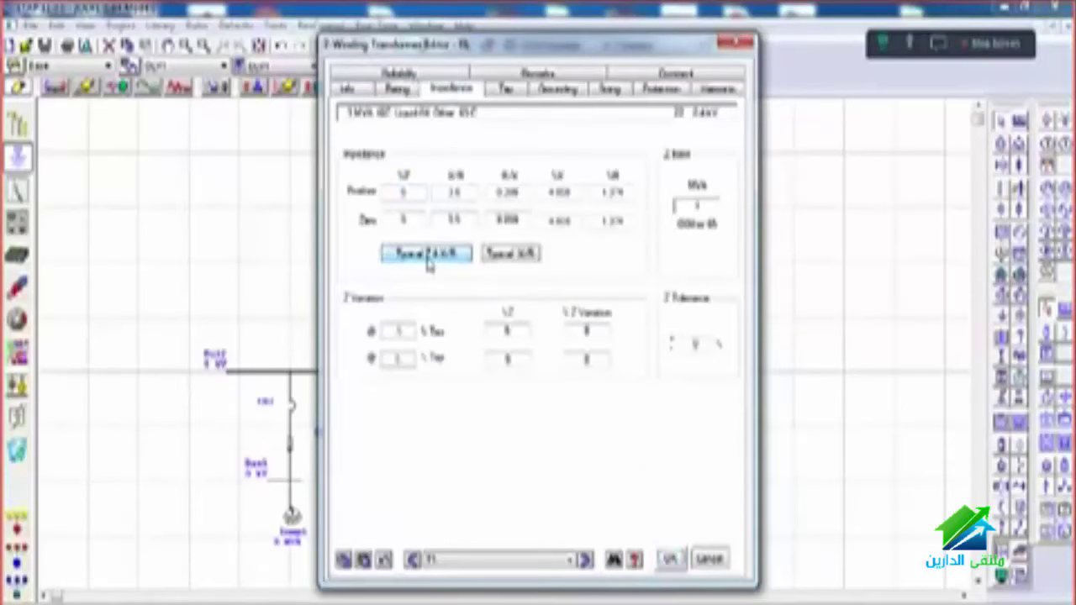
click(510, 260)
Step: Check the transformer's rating, tap, impedance and grounding settings, and accept the transformer data
click(398, 89)
click(510, 92)
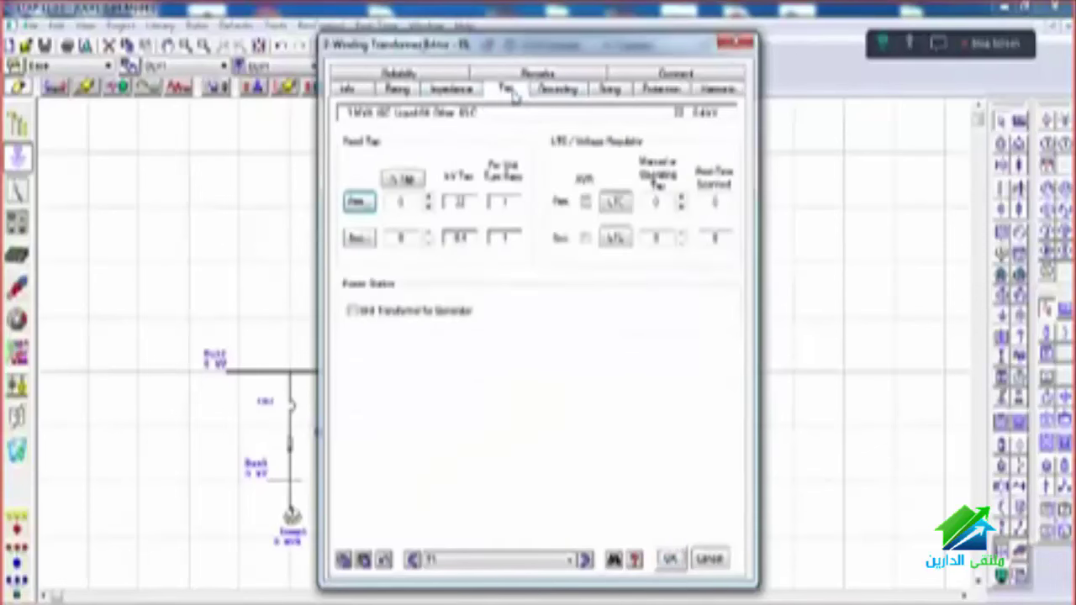
click(463, 94)
click(551, 94)
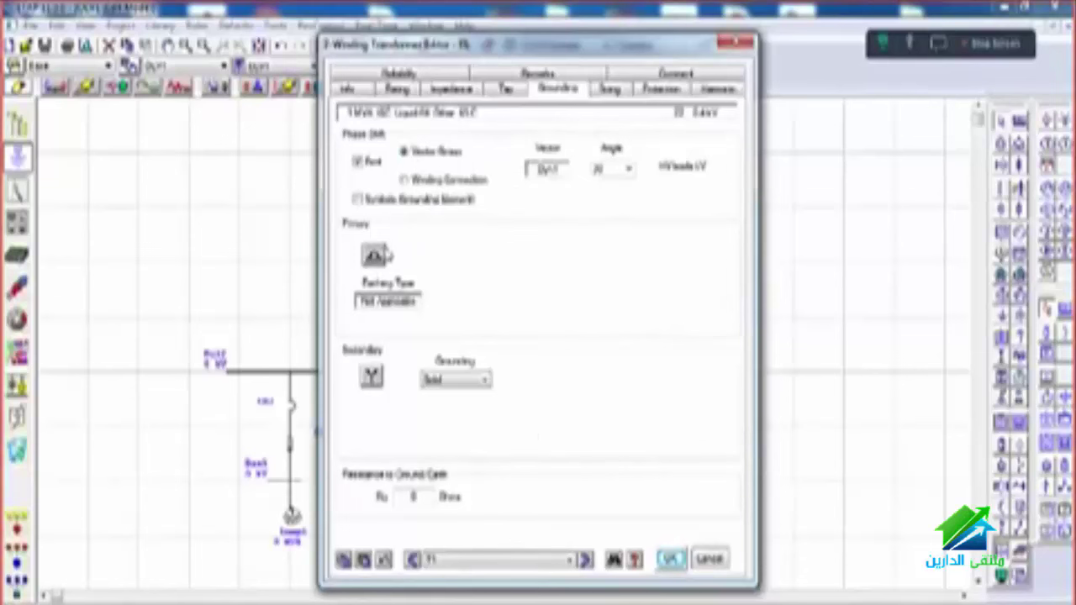
click(672, 559)
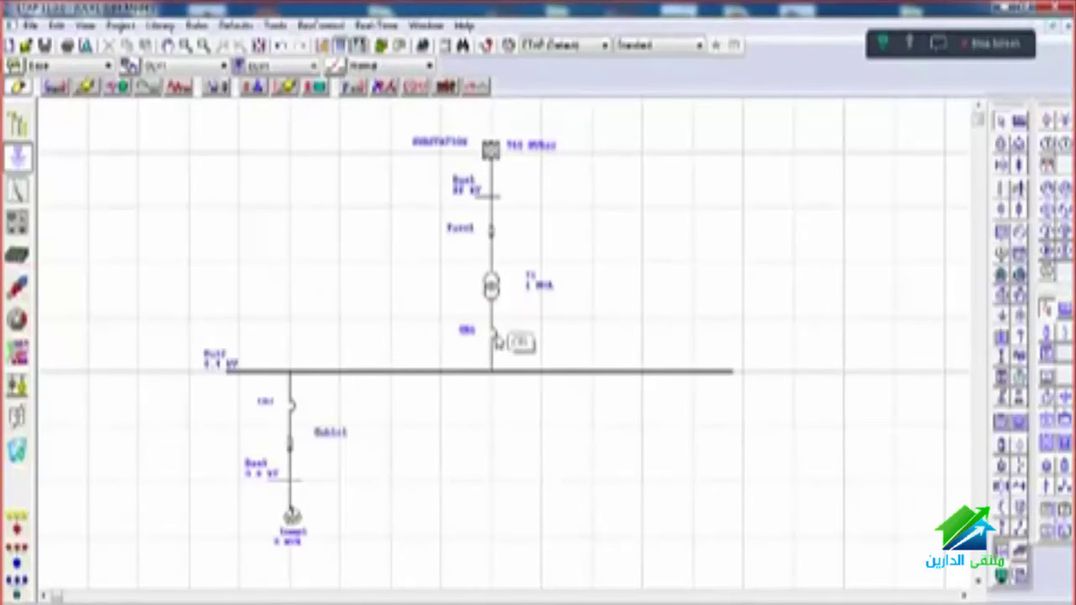
Step: Open the ratings of the breaker below the transformer and set 1600 rated amps and 0.4 rated kV
double_click(495, 339)
drag(516, 27, 514, 17)
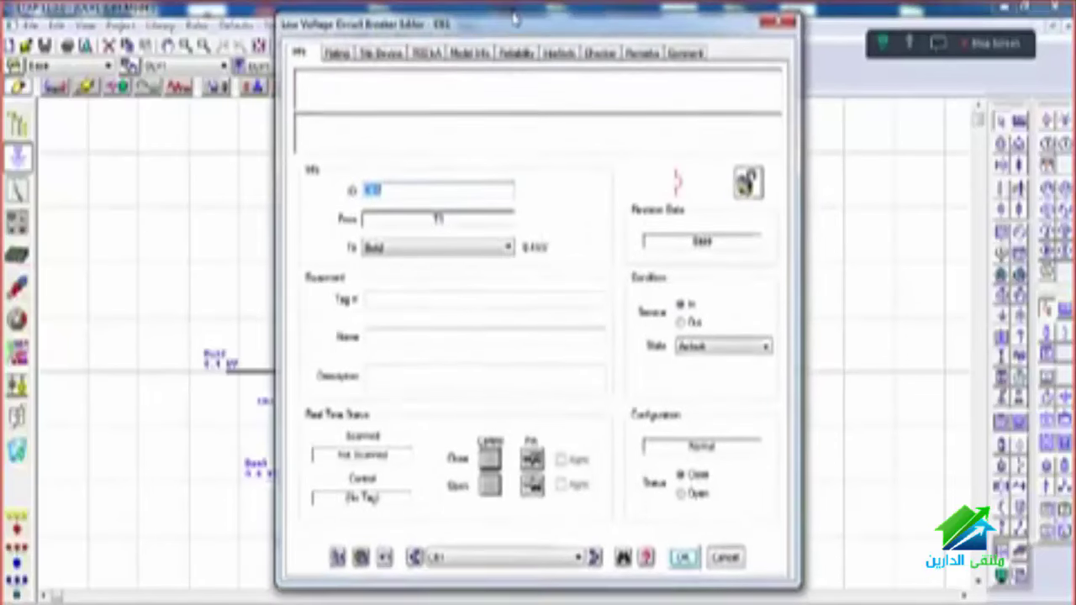
click(337, 52)
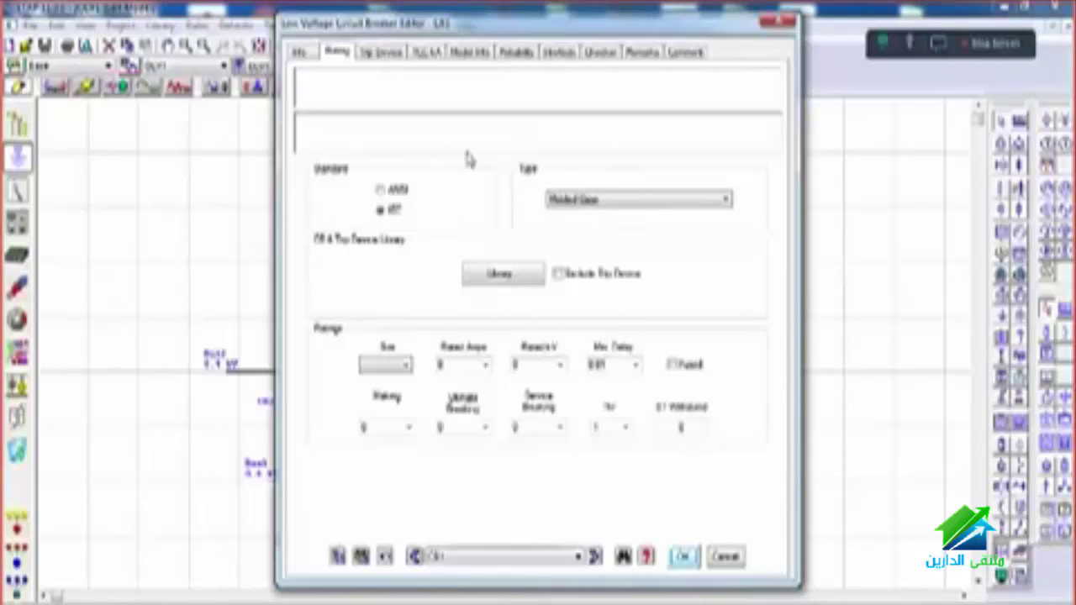
double_click(449, 363)
text(1600)
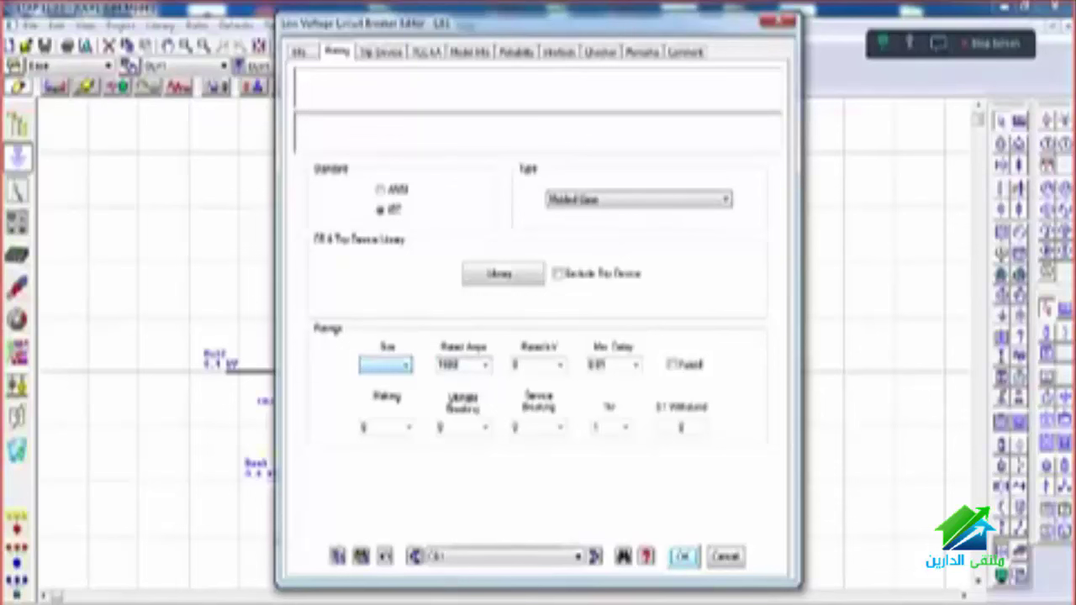
double_click(454, 364)
text(2000)
drag(462, 364, 440, 365)
text(1600)
click(525, 363)
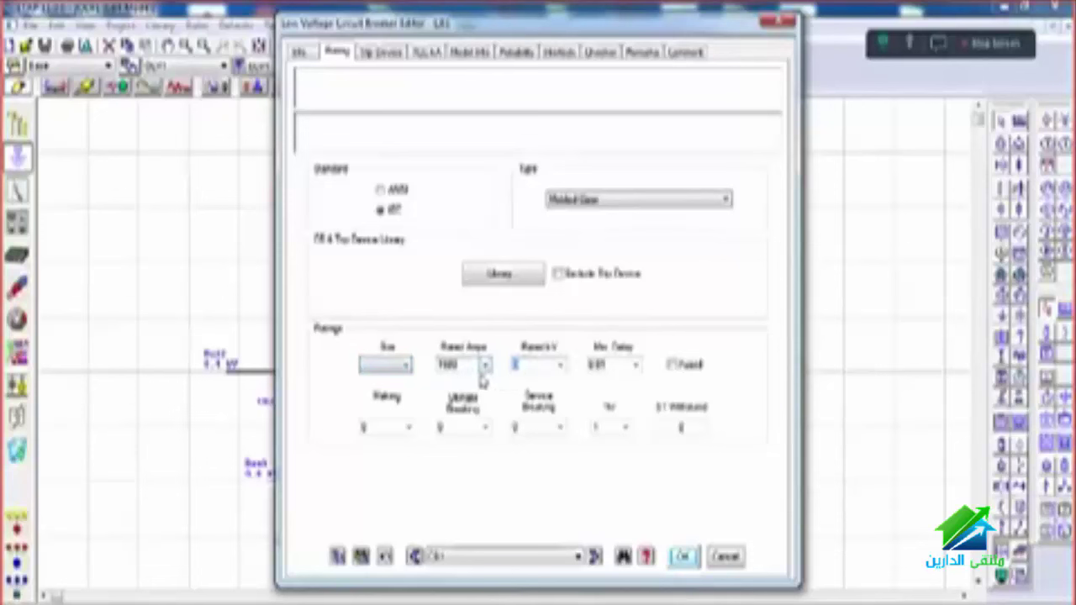
text(4)
Step: Set the main breaker's ultimate breaking rating to 20 kA and its making rating to 50 kA
click(391, 424)
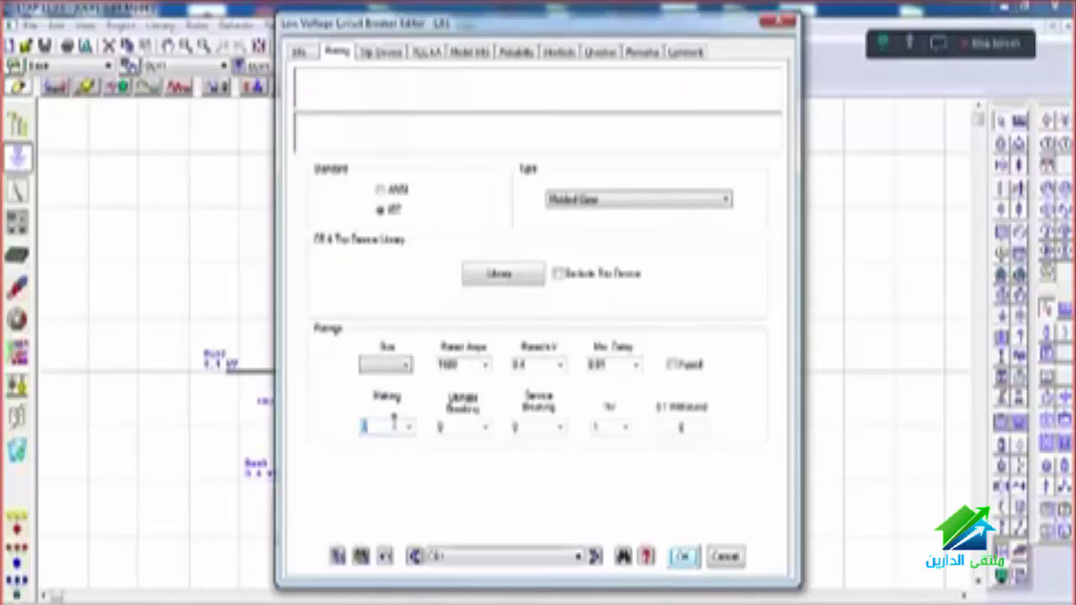
click(538, 427)
text(20)
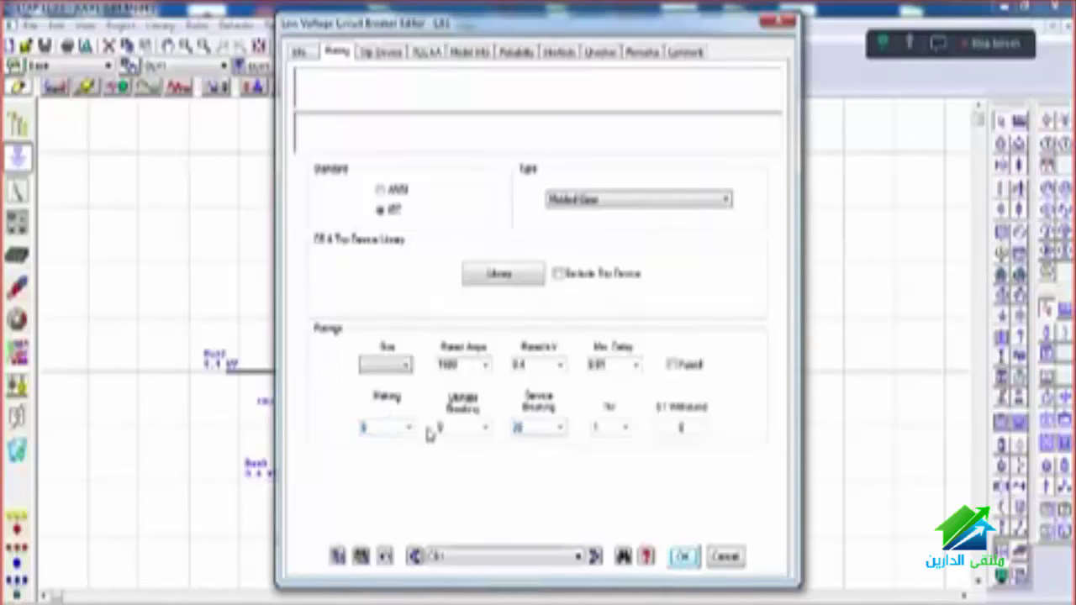
double_click(452, 428)
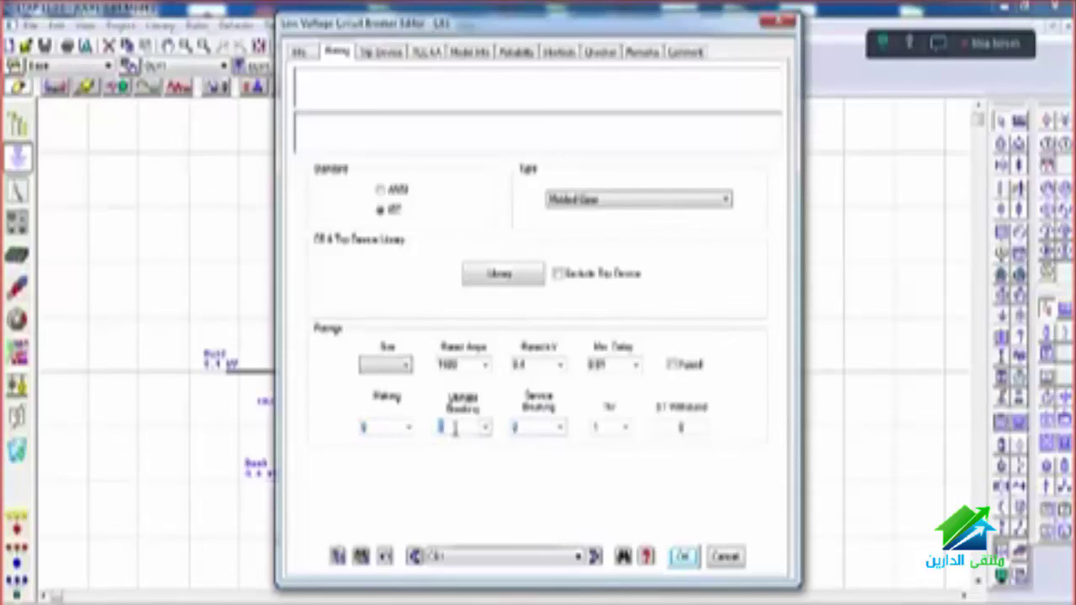
text(20)
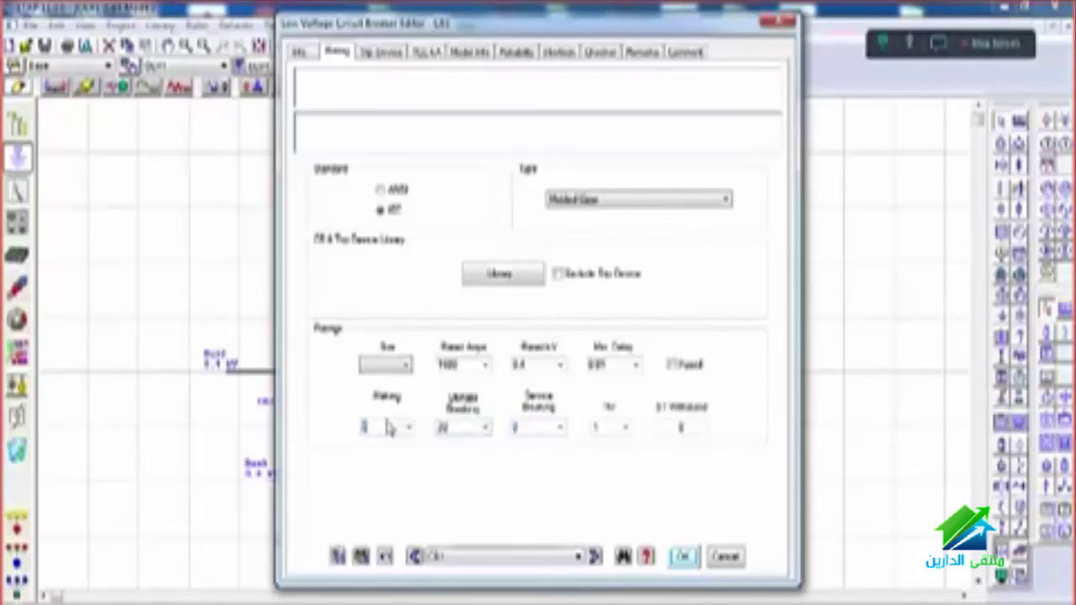
double_click(374, 427)
text(50)
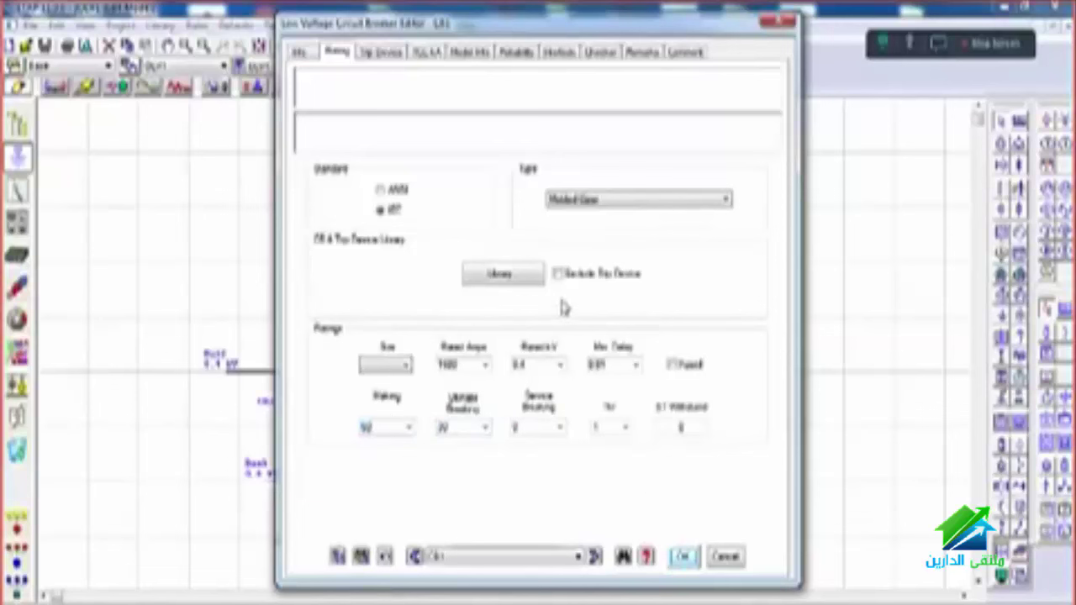
Step: View the low-voltage circuit breaker library, close it without picking a model, and accept the main breaker's settings
click(504, 275)
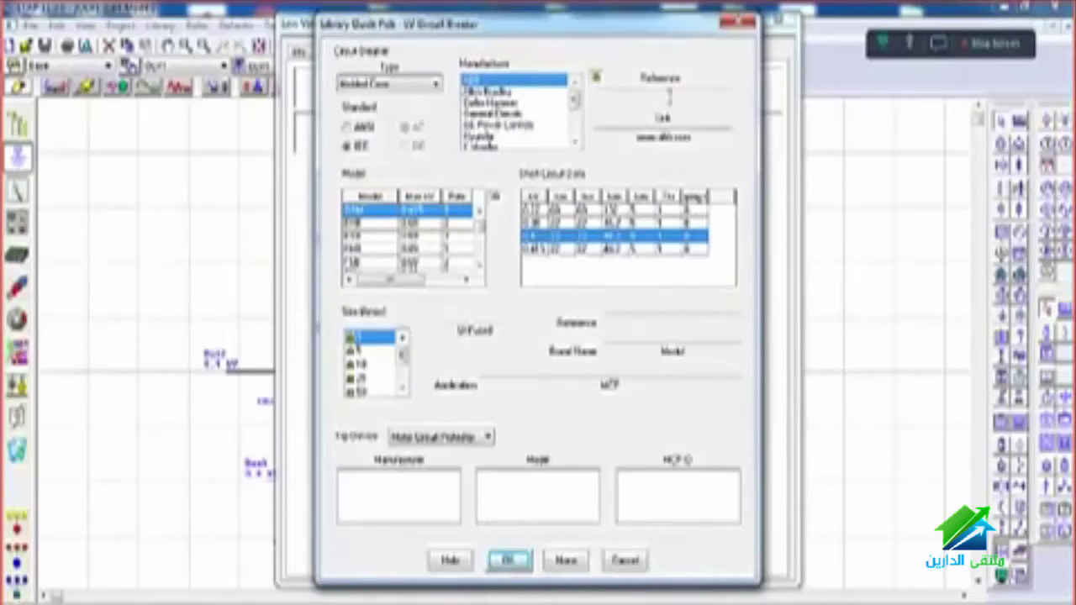
click(738, 21)
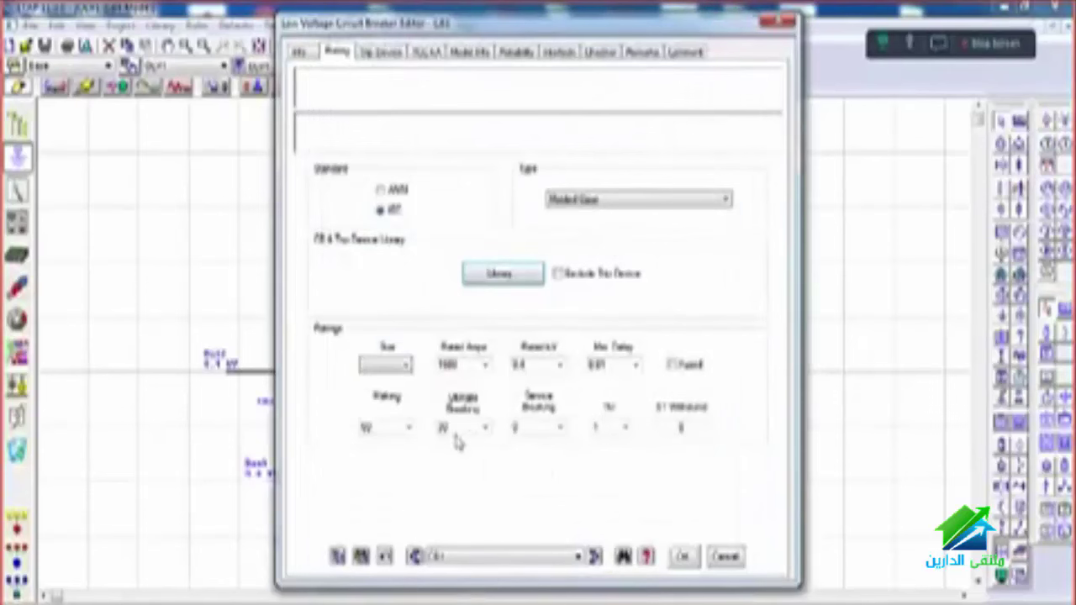
click(682, 558)
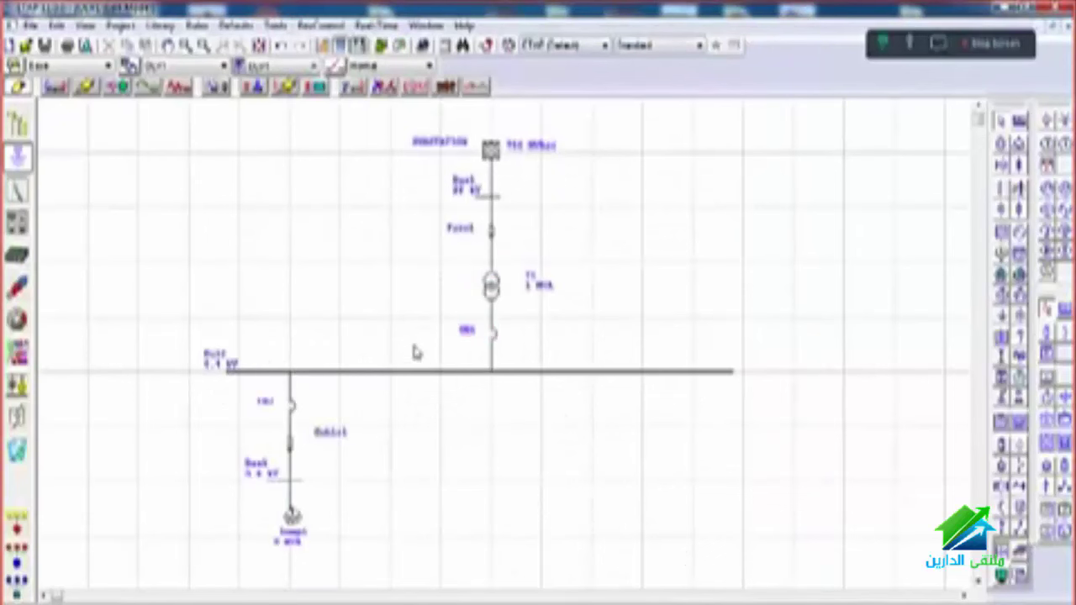
Step: Open the ratings of feeder breaker CB2 and set 63 rated amps and 0.4 rated kV
click(292, 414)
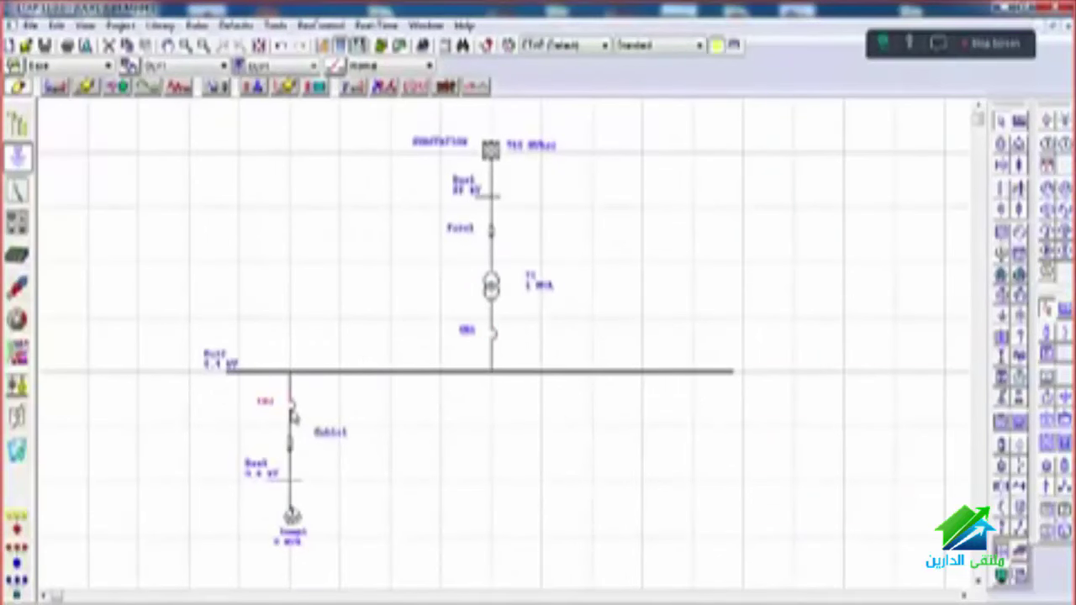
double_click(292, 414)
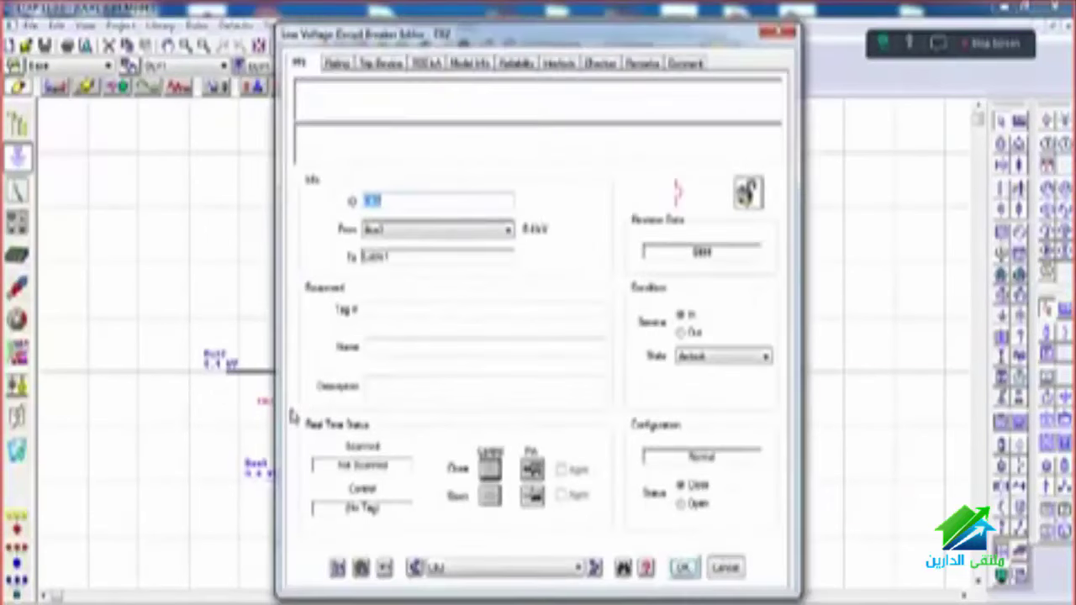
click(337, 66)
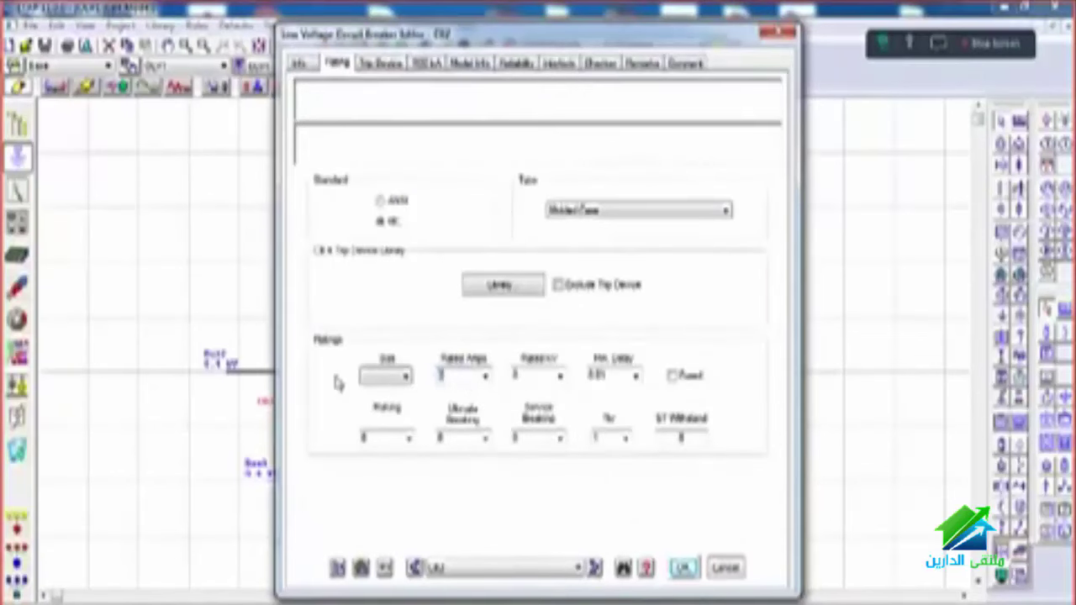
text(63)
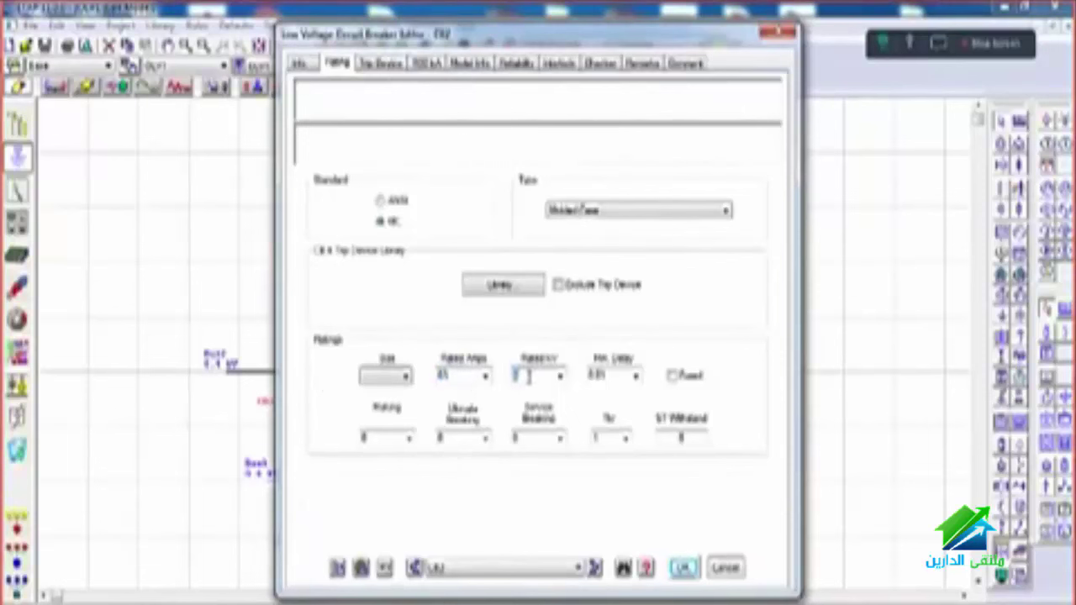
double_click(523, 376)
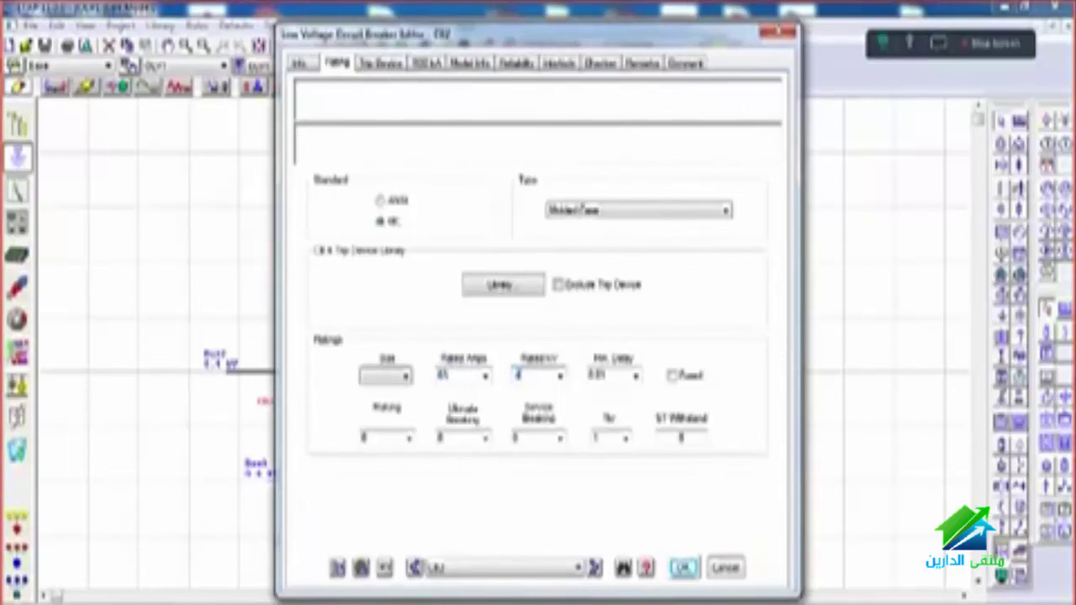
Step: Set the feeder breaker's ultimate and service breaking ratings to 25 kA and its making rating to 40 kA, and accept
click(450, 438)
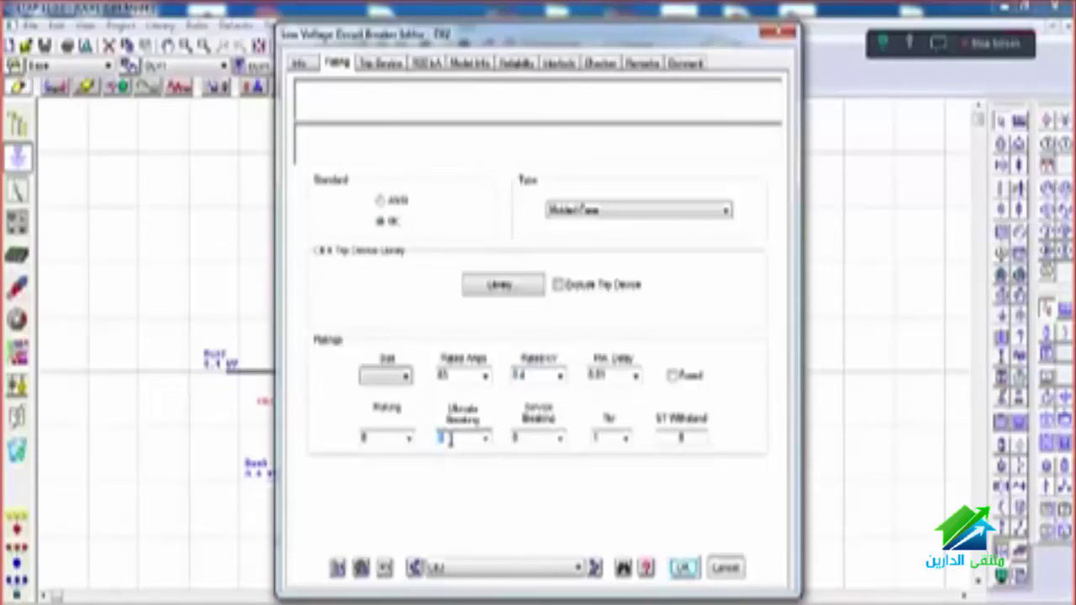
text(25)
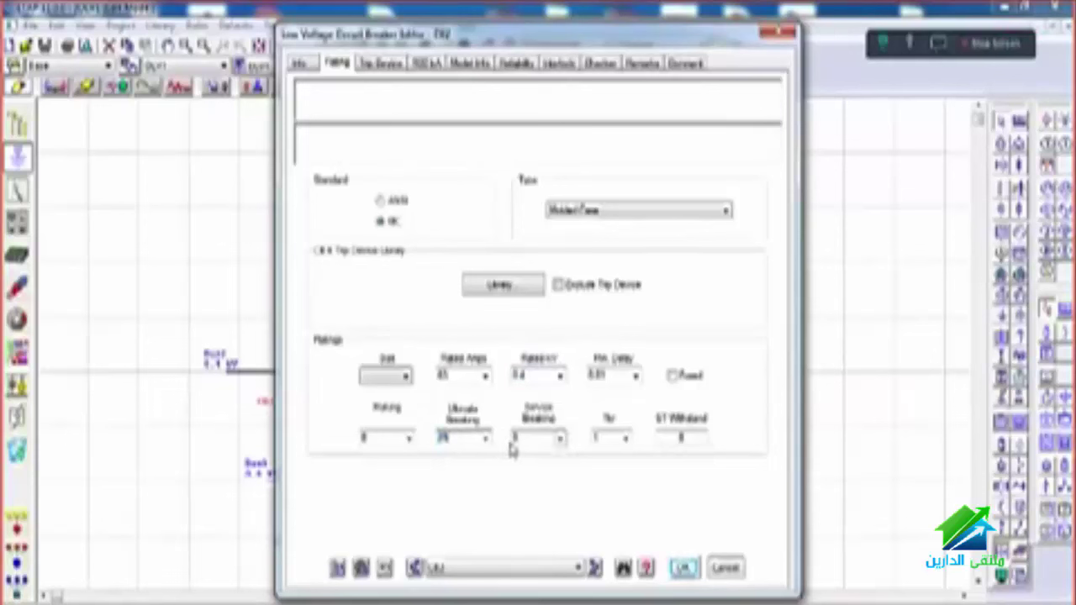
click(405, 439)
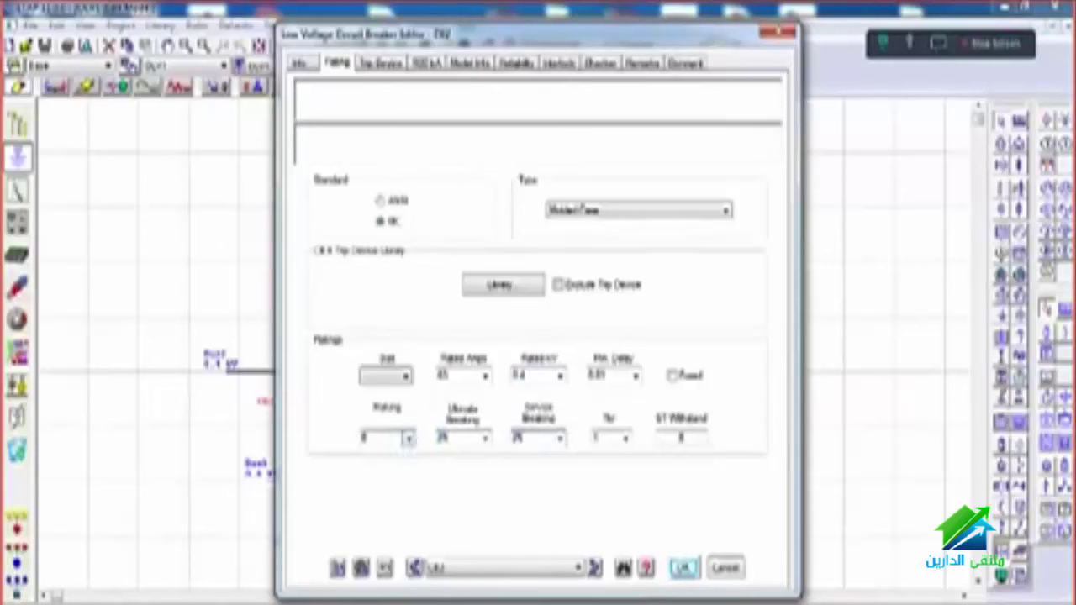
click(375, 438)
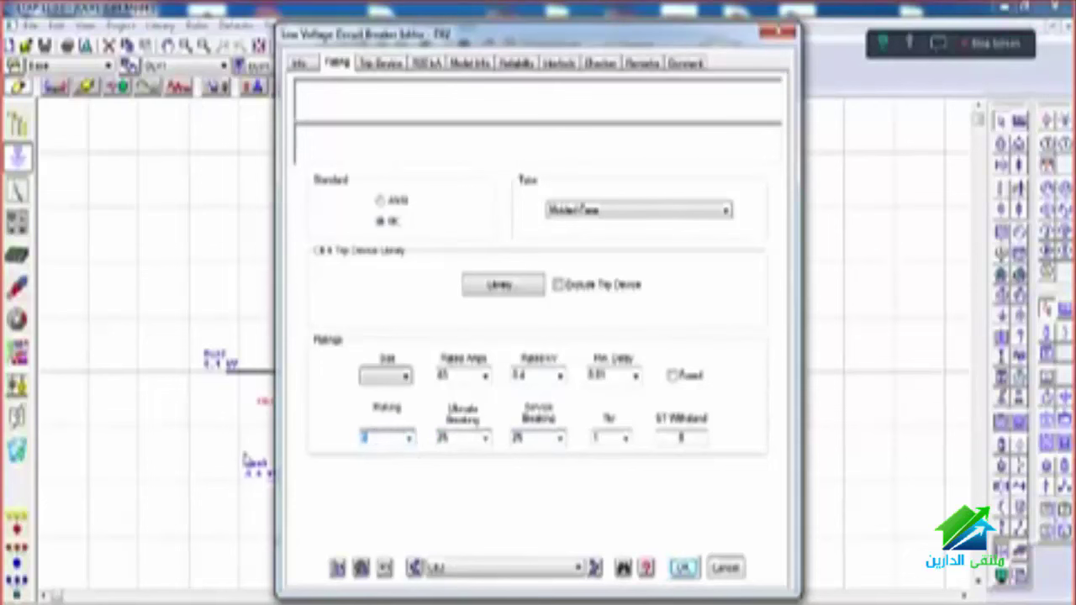
text(40)
click(684, 569)
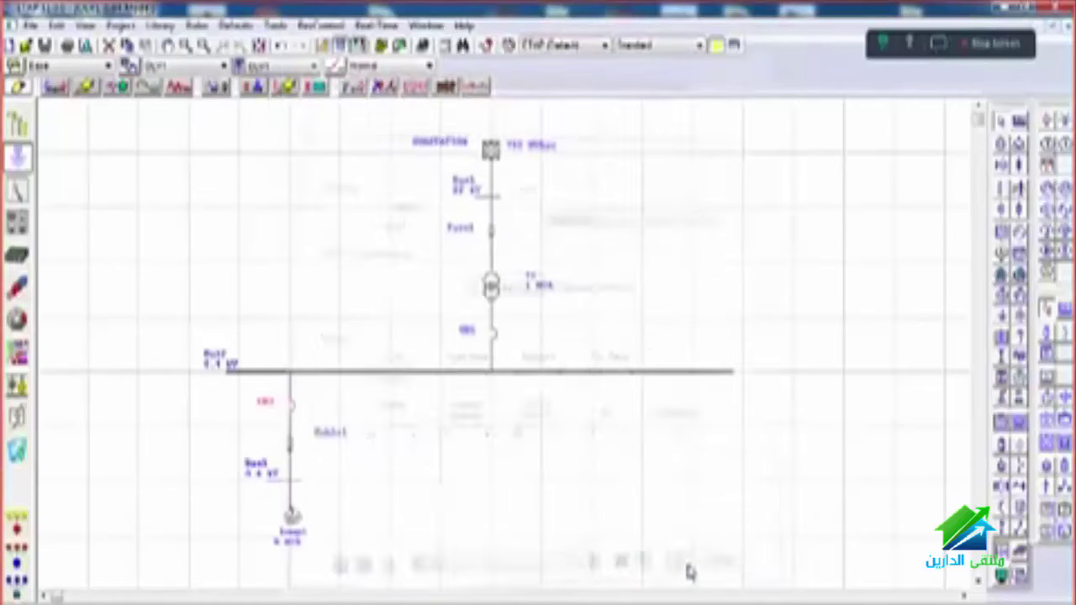
scroll(504, 407, down, 1)
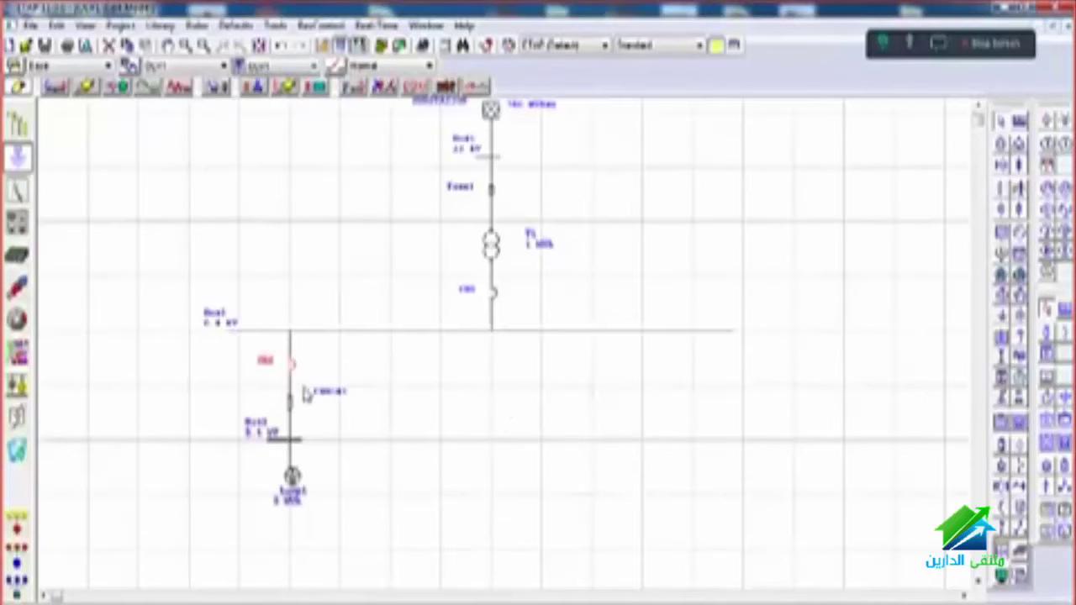
Step: Set the feeder cable's length to 50 m and link the cable to the library
double_click(289, 401)
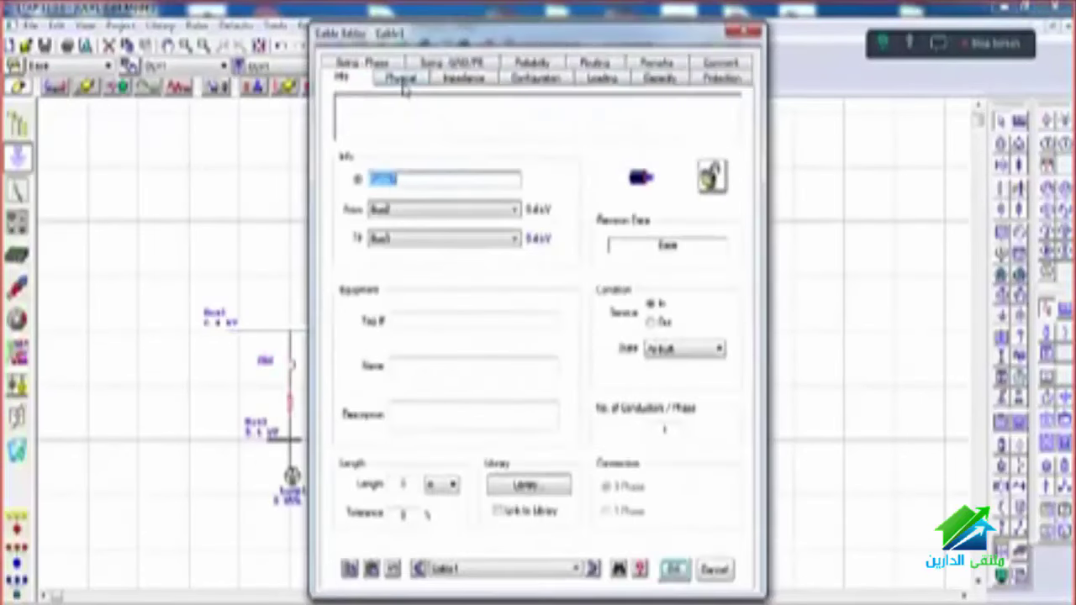
click(407, 485)
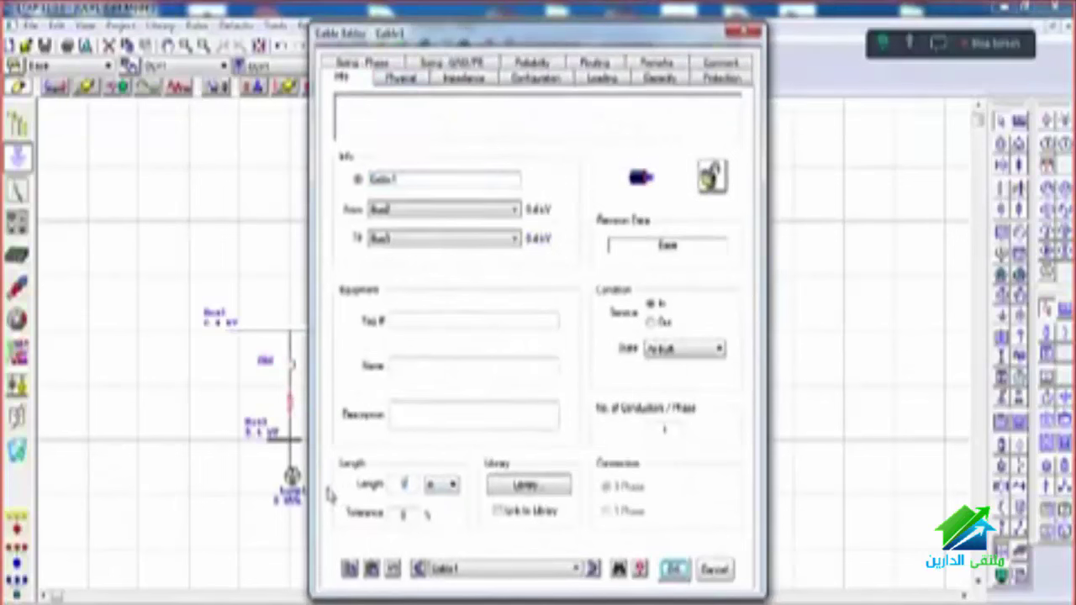
key(BackSpace)
text(50)
click(504, 515)
Step: Assign the 50 mm² copper, rubber-insulated 0.6 kV cable from the library to the feeder, and accept the cable settings
click(525, 488)
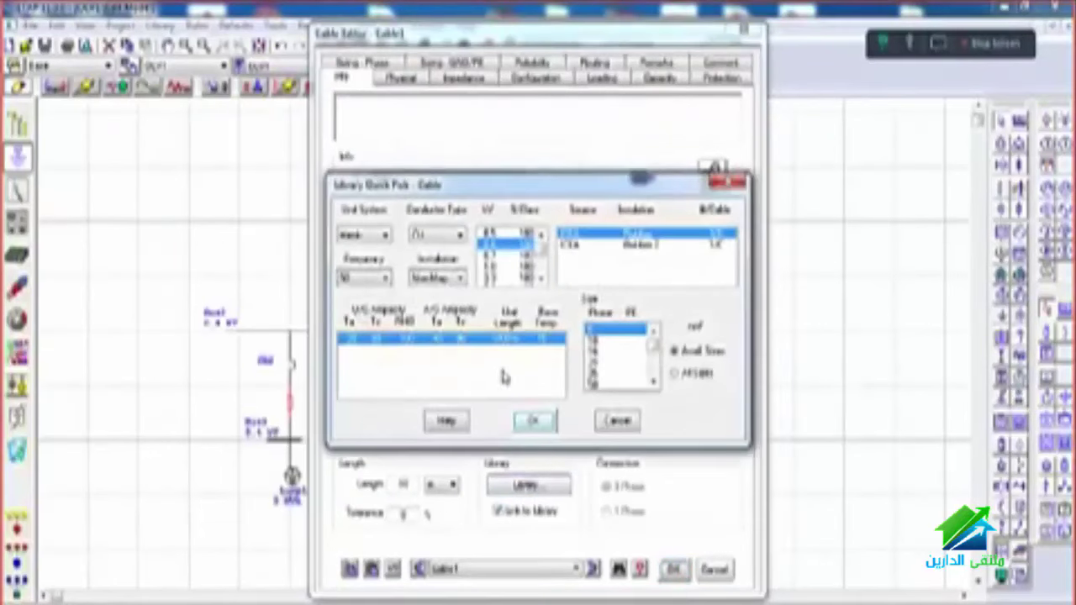
click(598, 368)
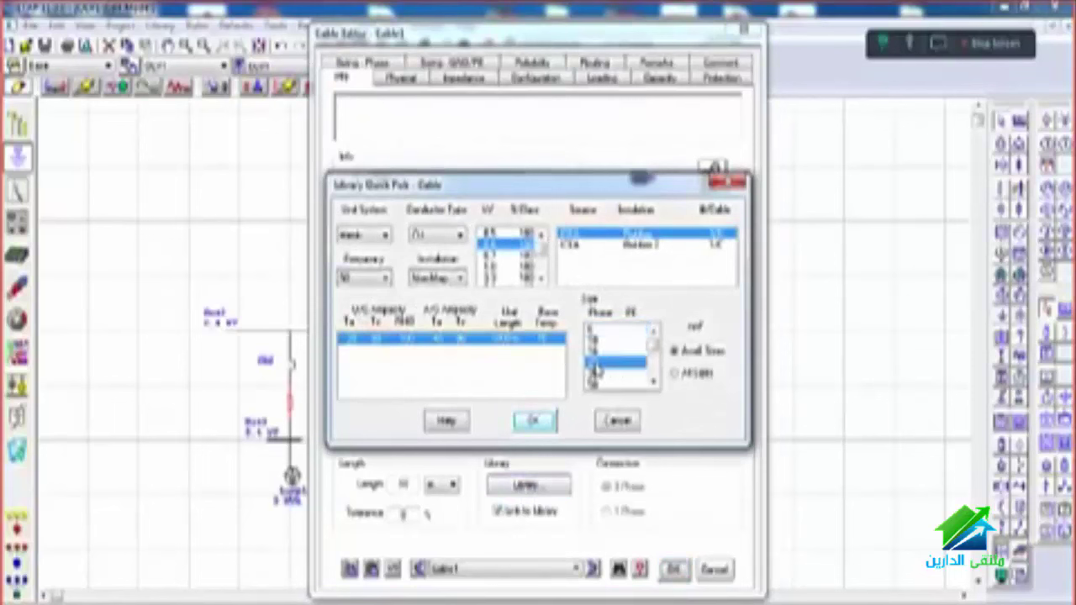
scroll(603, 370, down, 2)
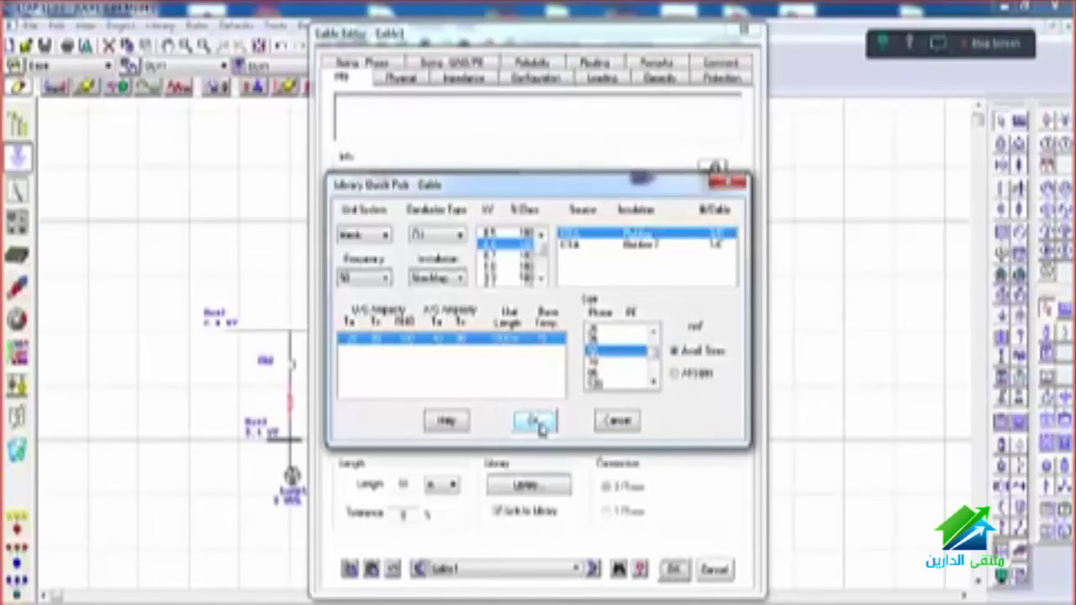
click(537, 421)
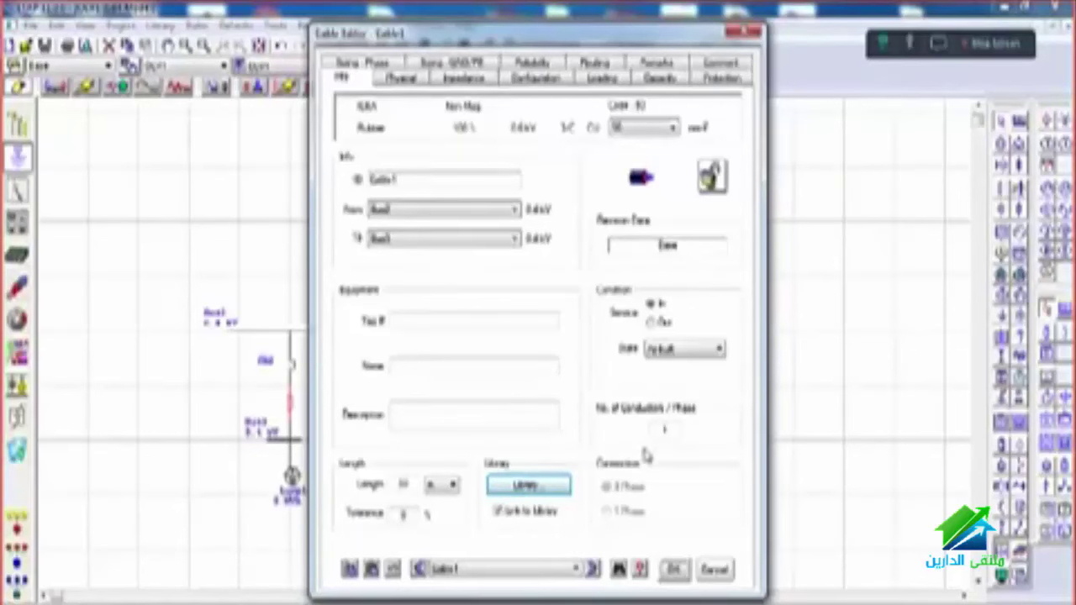
click(673, 570)
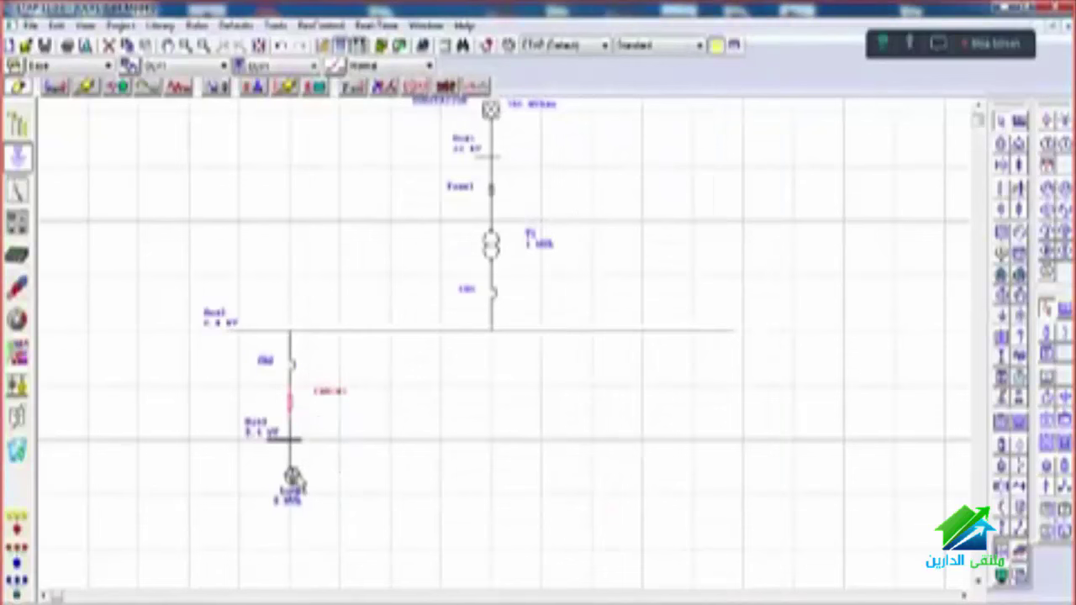
Step: Open the lumped load's nameplate ratings and enter 10 kVA
double_click(291, 476)
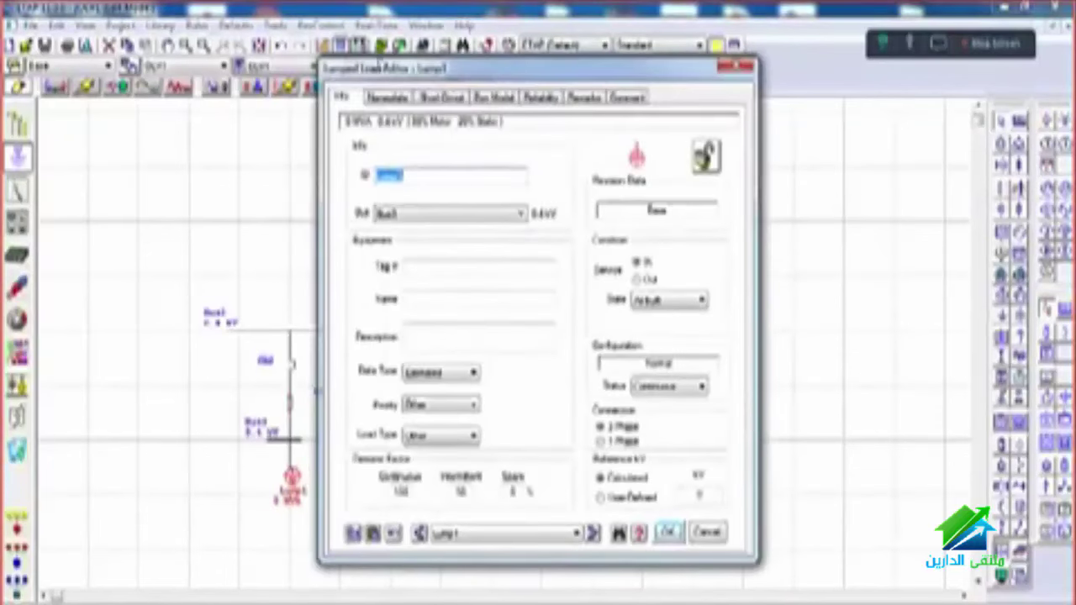
click(388, 96)
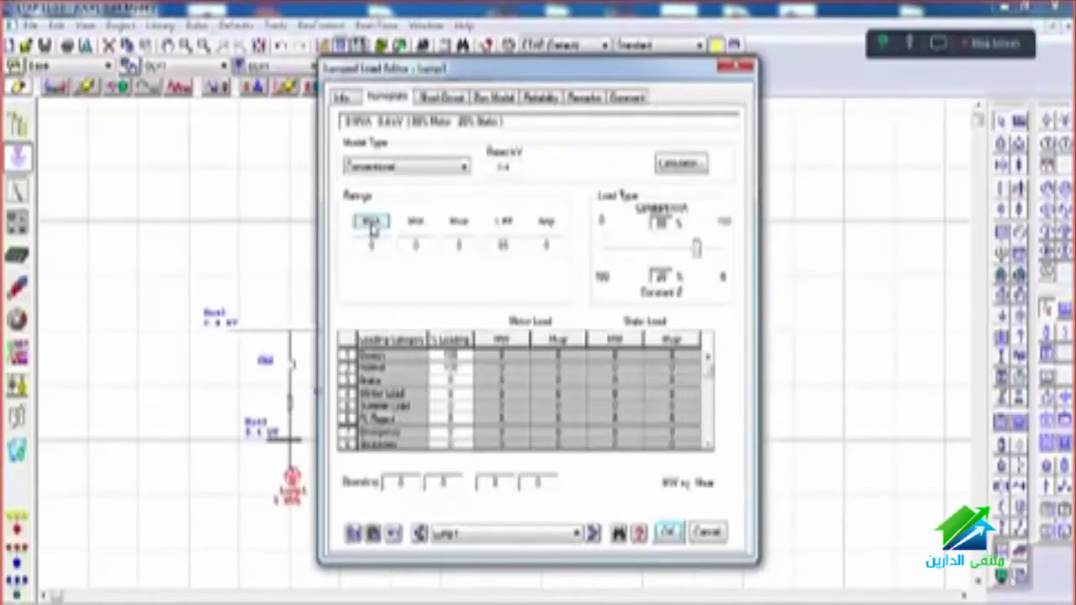
click(372, 243)
text(6)
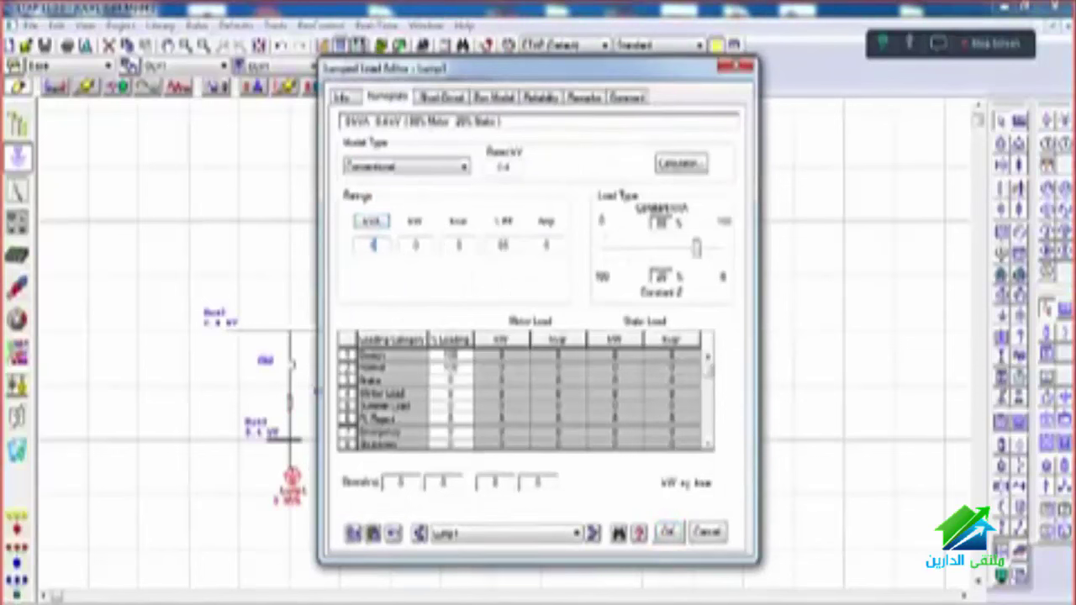
click(420, 243)
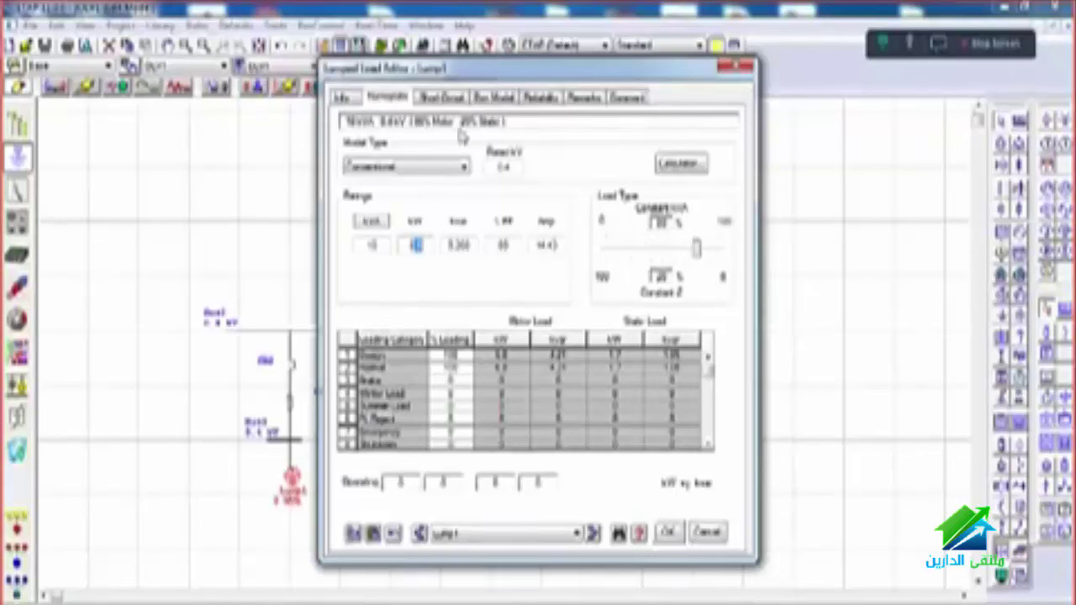
Step: Split the lumped load into 20% motor (constant kVA) and 80% static (constant Z), and accept
drag(697, 257, 619, 256)
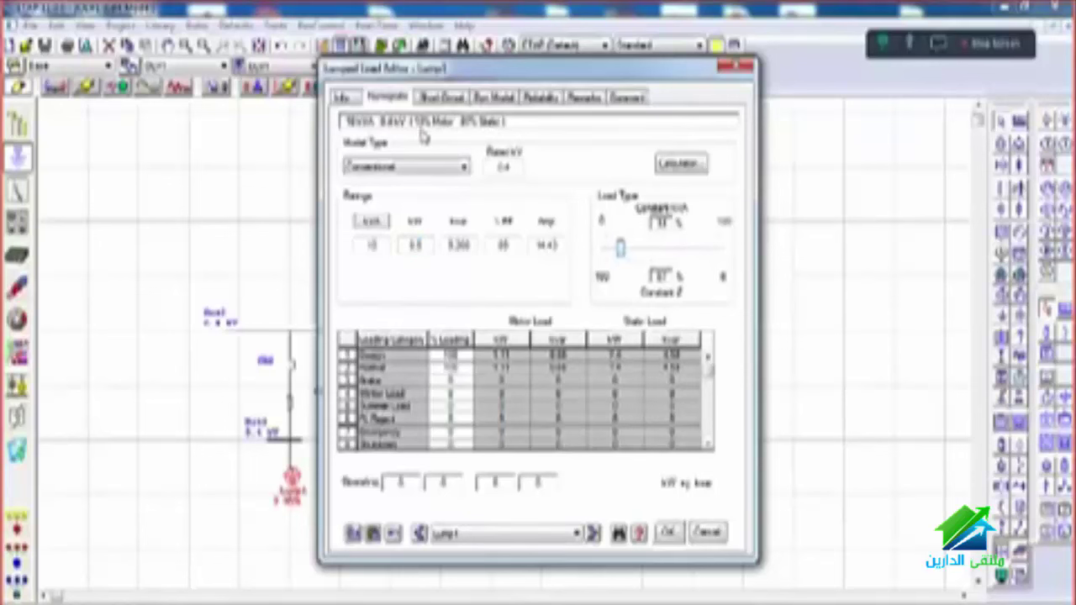
drag(621, 249, 629, 252)
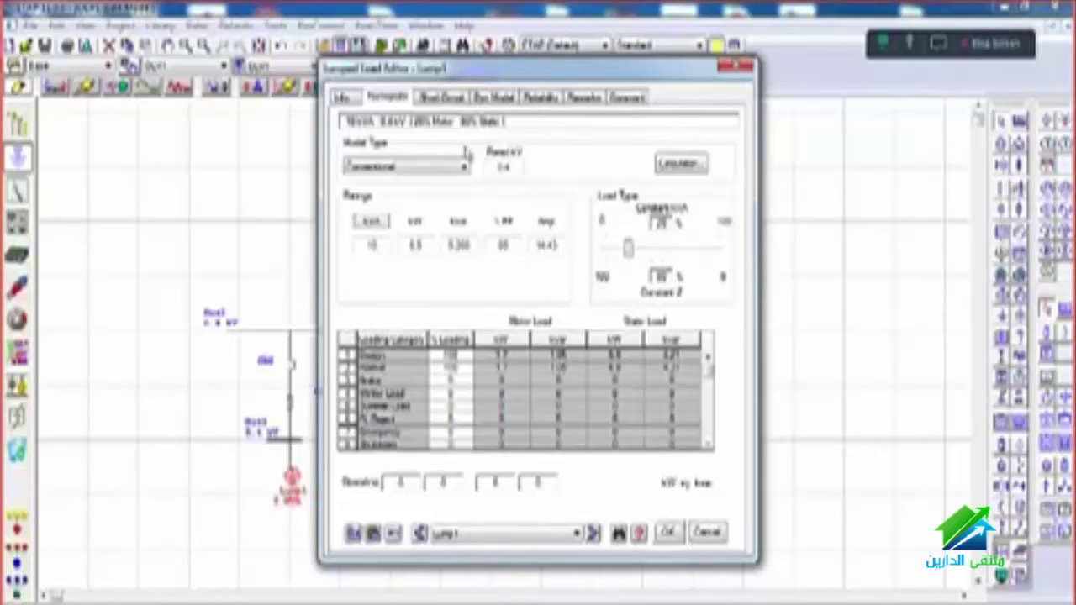
click(669, 532)
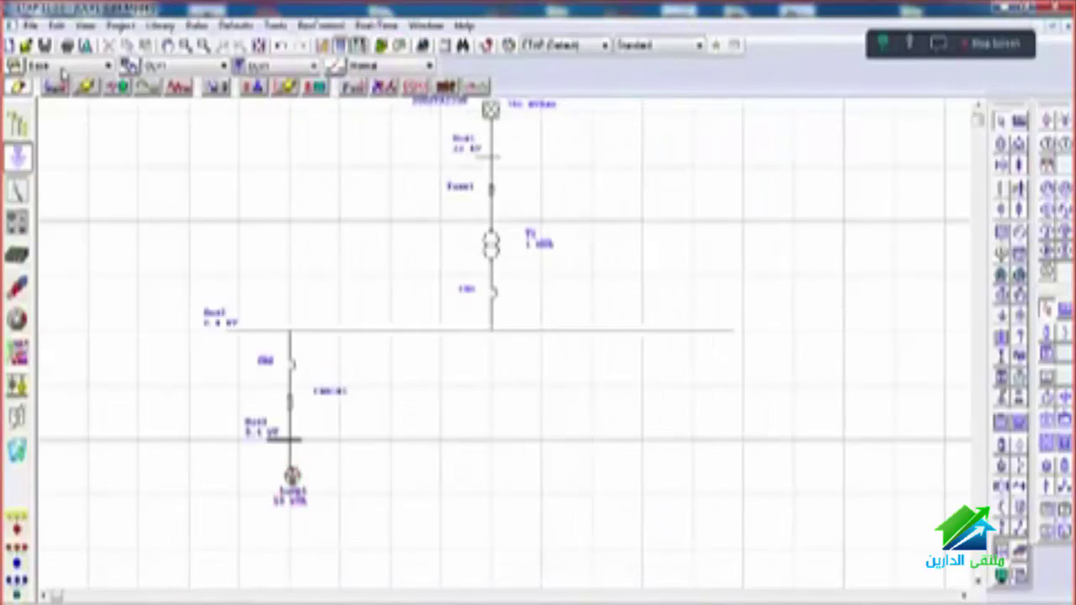
Step: Switch to load flow analysis and run the study, keeping the suggested output file name
click(53, 89)
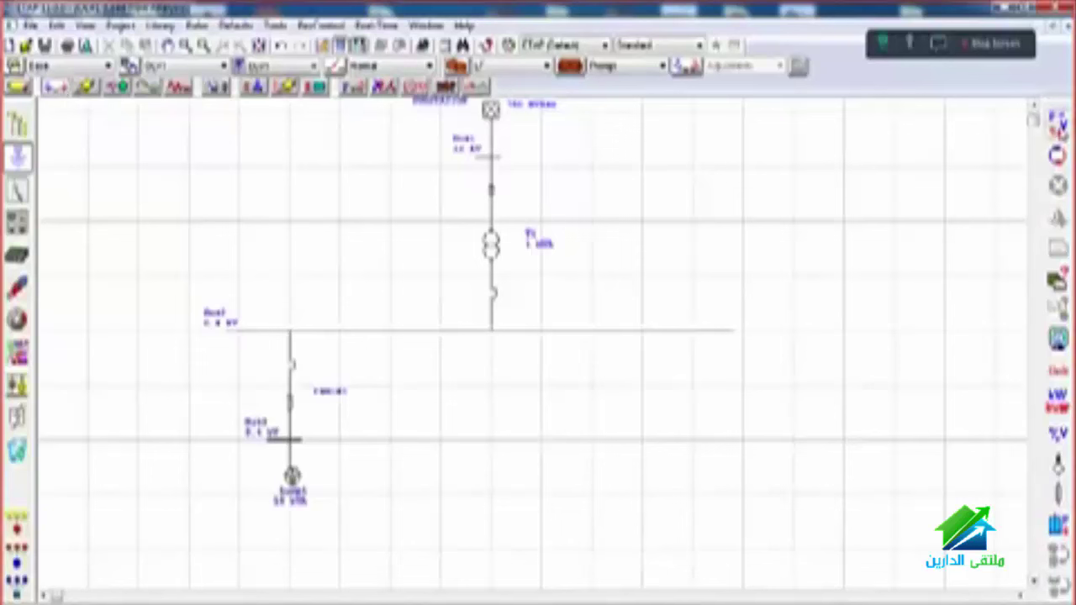
click(1057, 126)
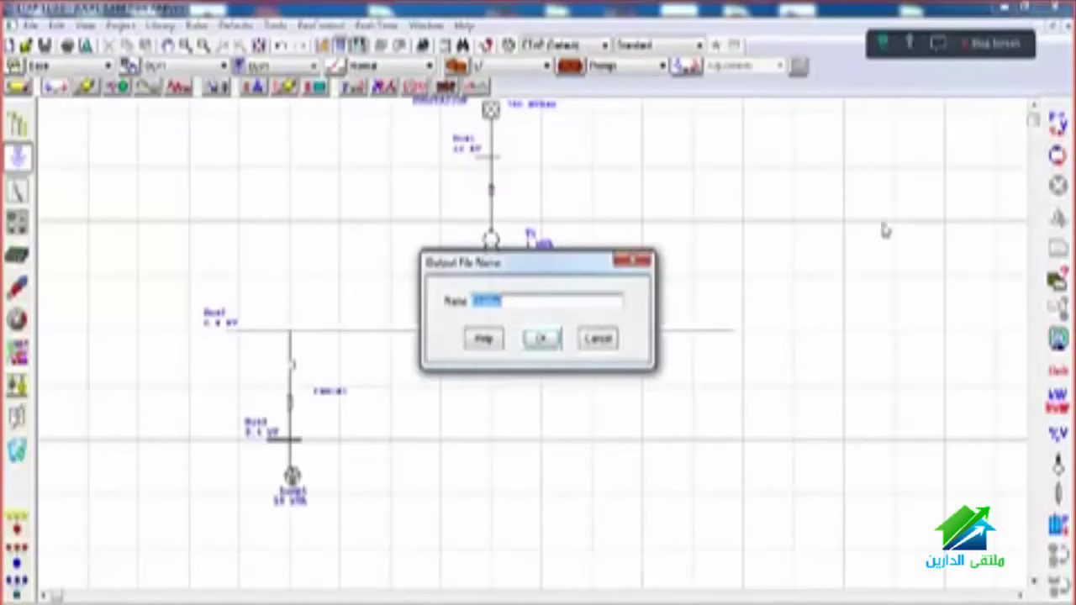
click(541, 339)
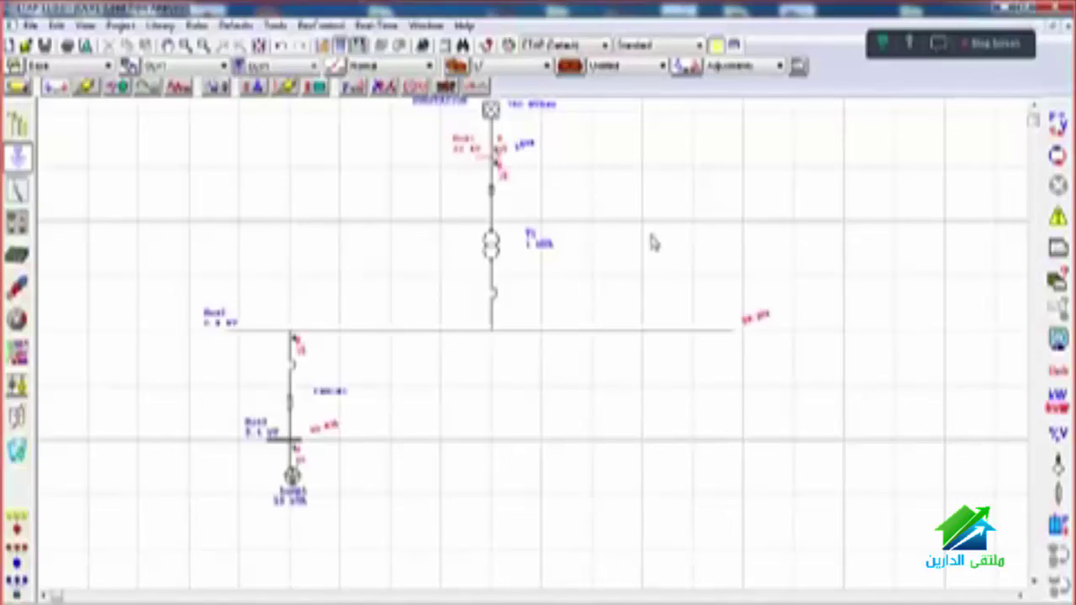
Step: Display the load flow results on the diagram in amps together with the percent power factor
click(1057, 341)
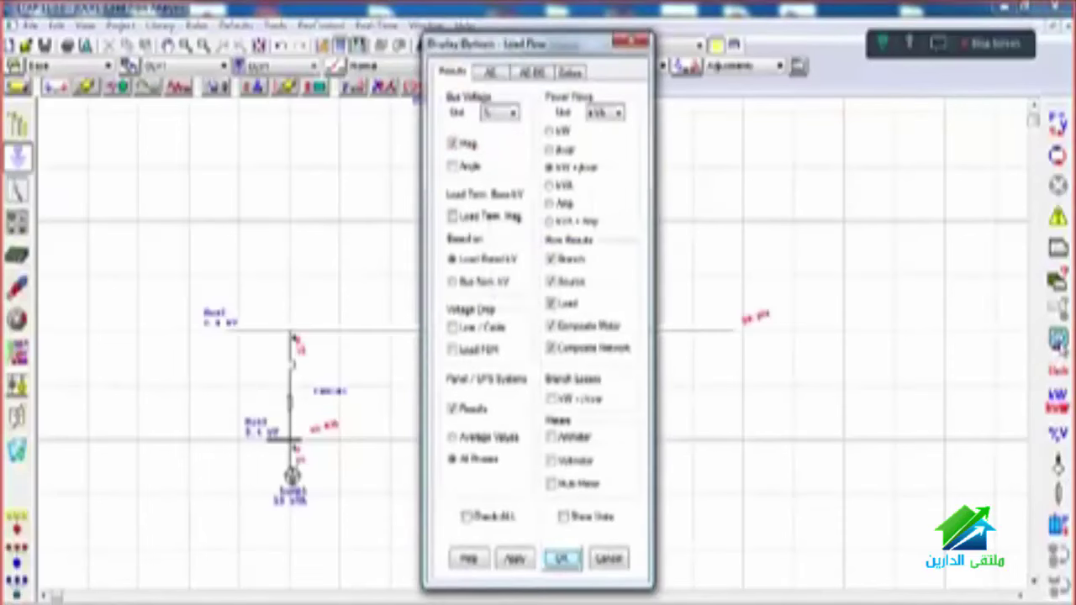
click(550, 203)
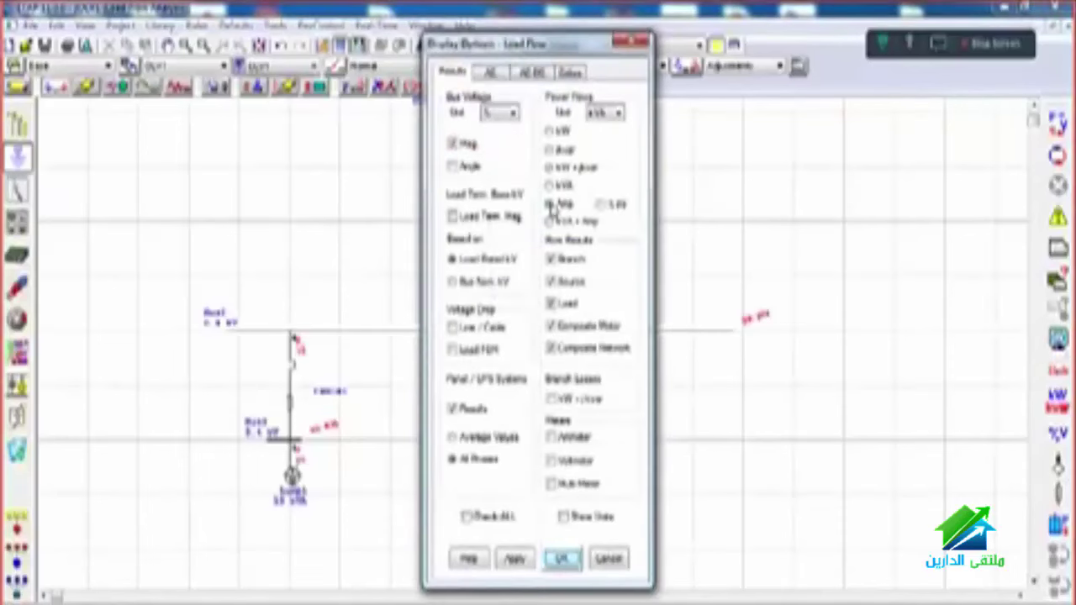
click(600, 204)
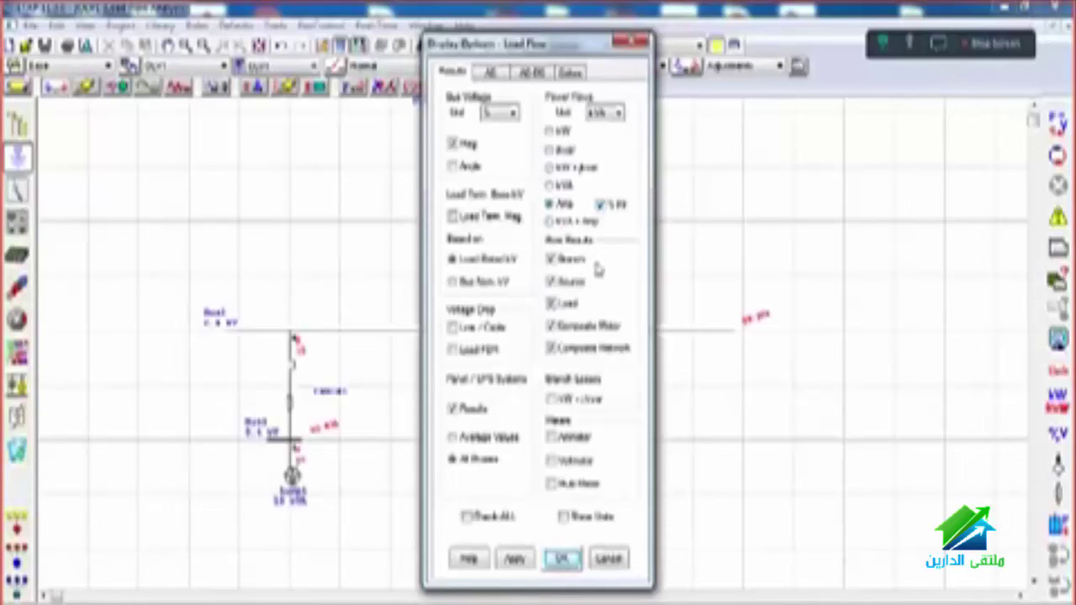
click(562, 561)
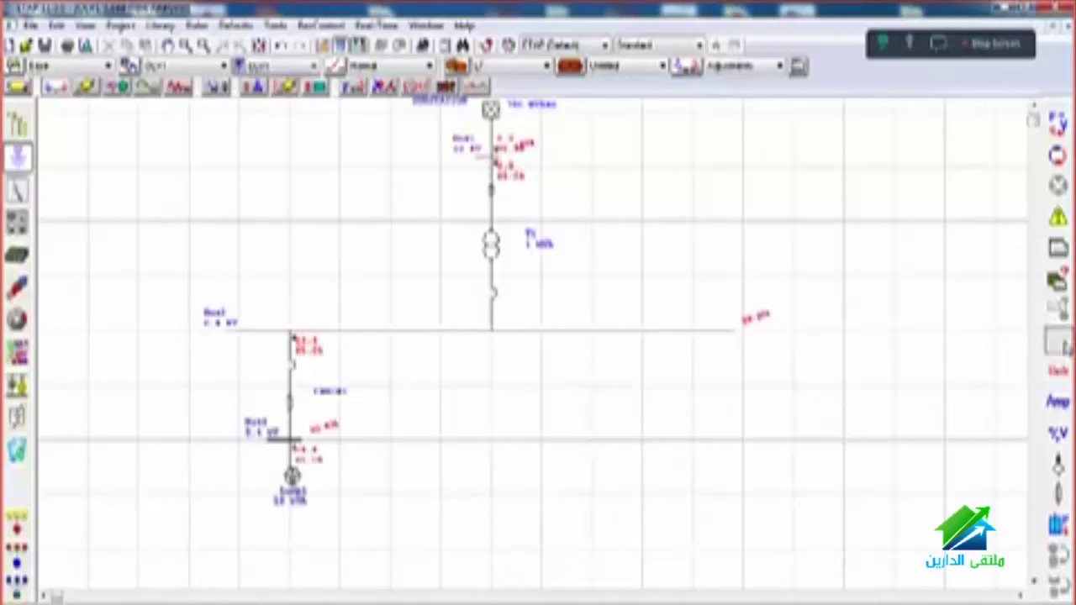
Step: Remove the percent power factor from the displayed load flow results, leaving only the amps
click(1057, 338)
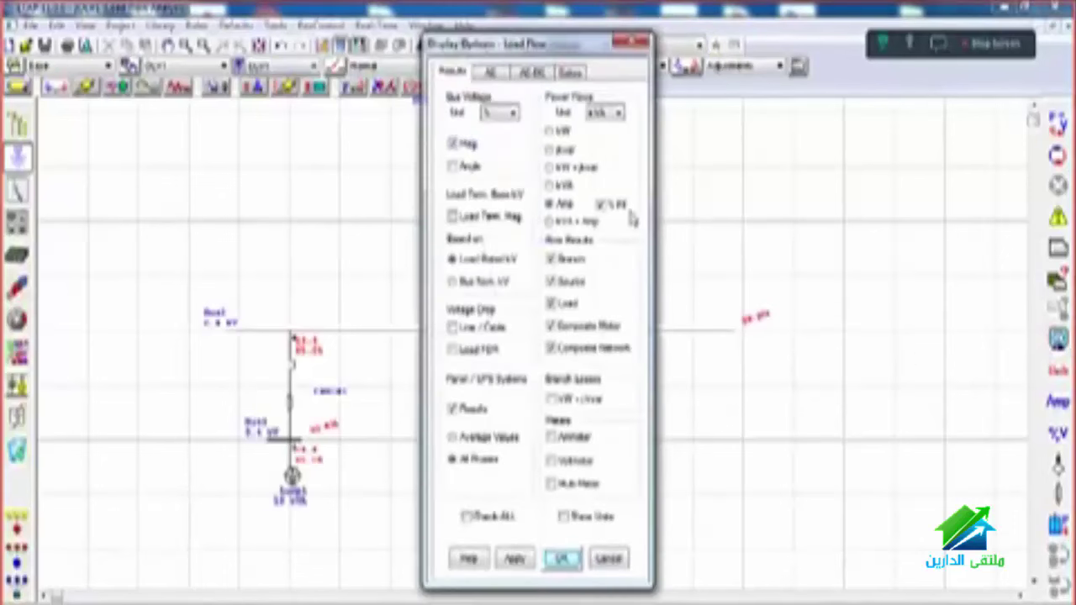
click(601, 205)
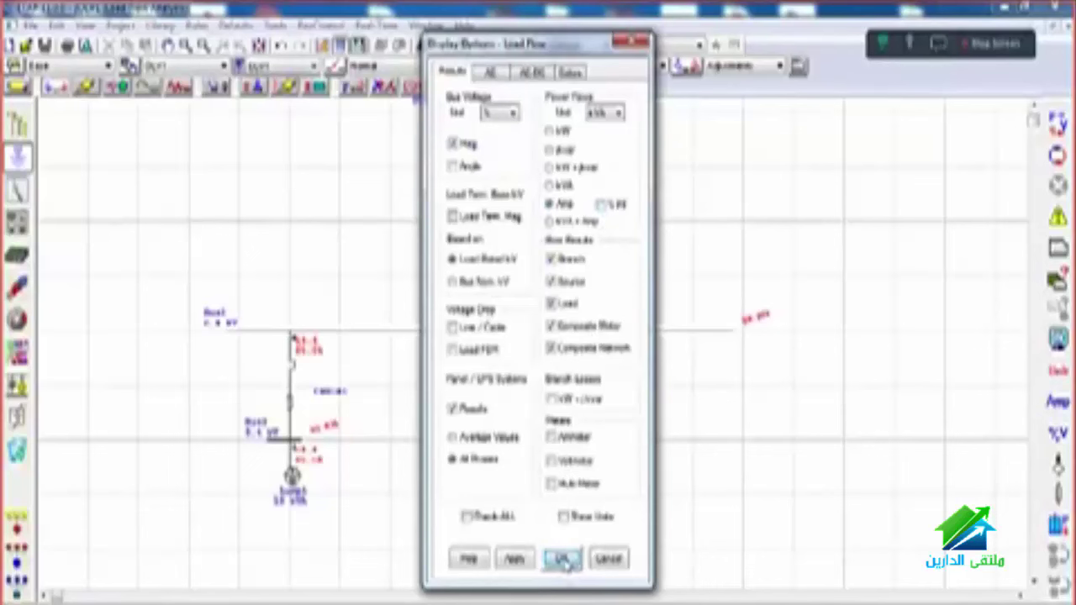
click(563, 559)
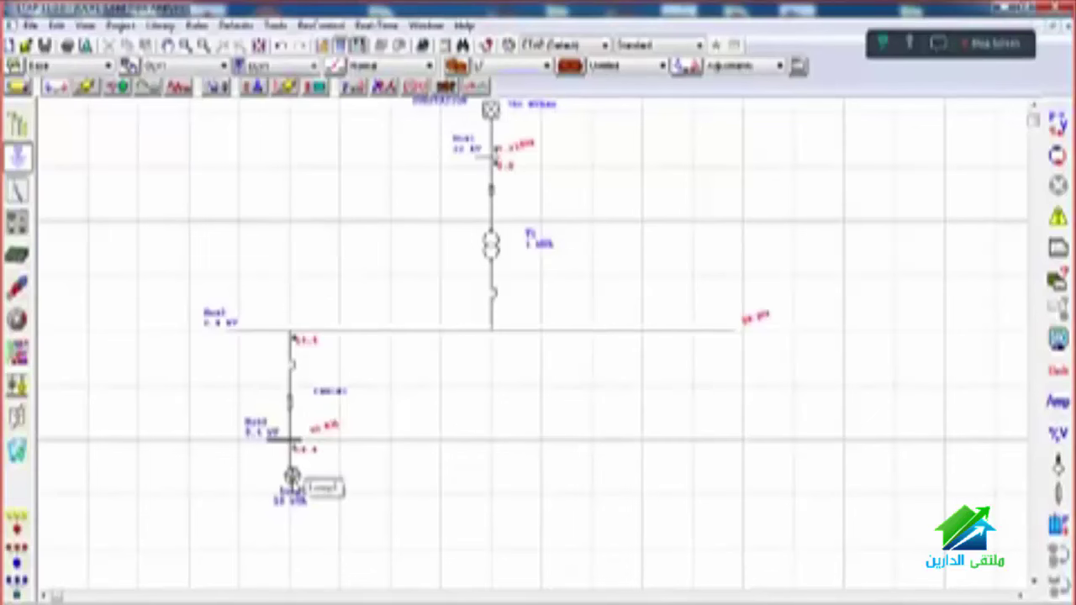
Step: Set the lumped load's rating to 15 kVA and rerun the load flow
double_click(291, 476)
click(392, 100)
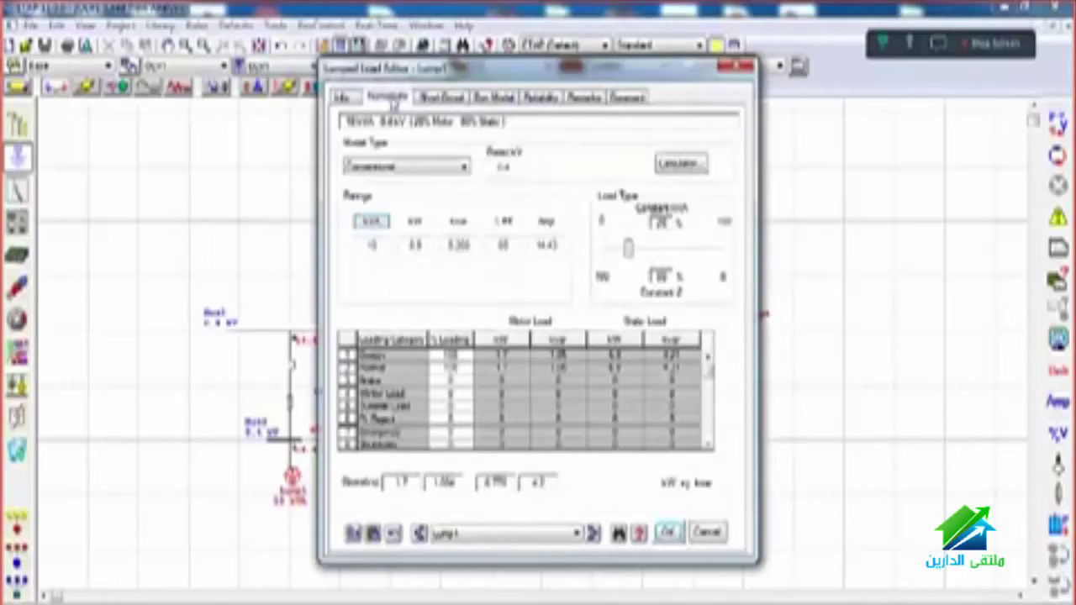
double_click(384, 243)
text(6)
click(670, 531)
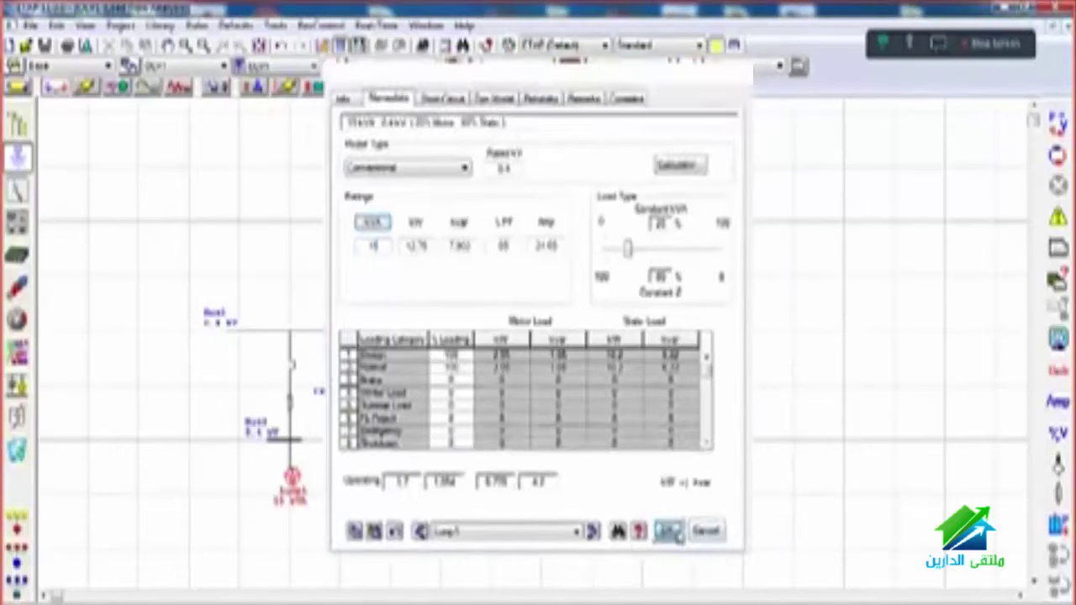
click(1057, 123)
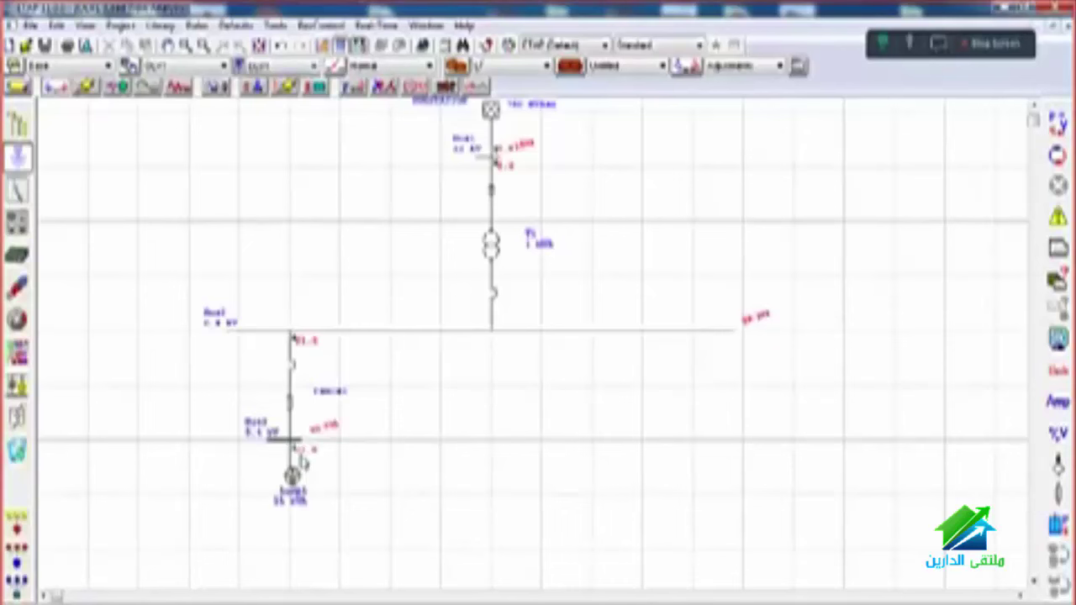
Step: Open transformer T1's sizing data, try the operating and connected loads as sizing basis, settle on the operating load, and accept
scroll(725, 306, up, 2)
scroll(725, 307, down, 1)
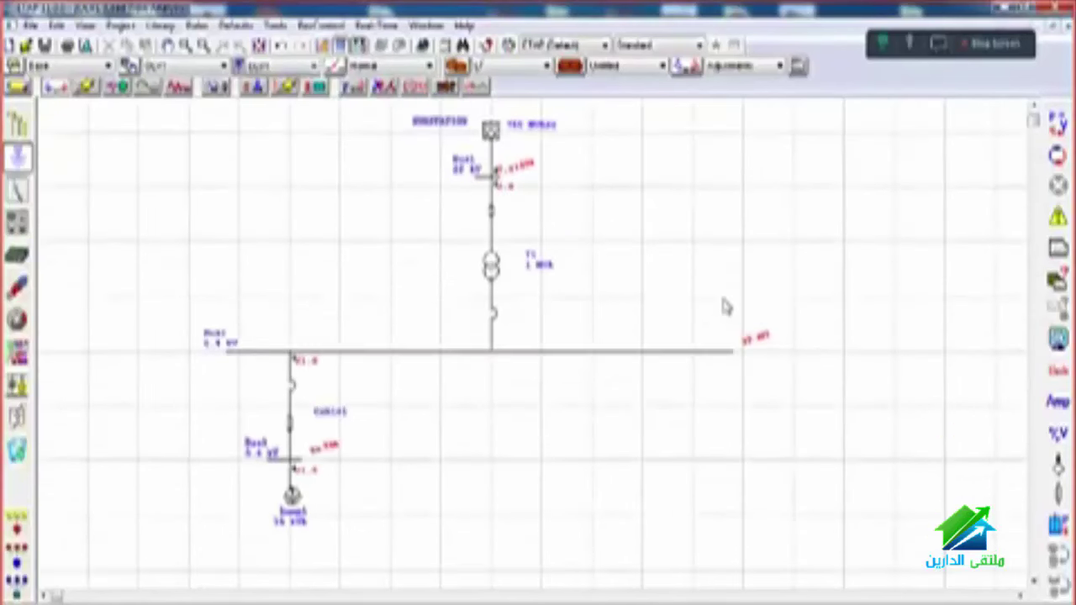
scroll(725, 307, up, 1)
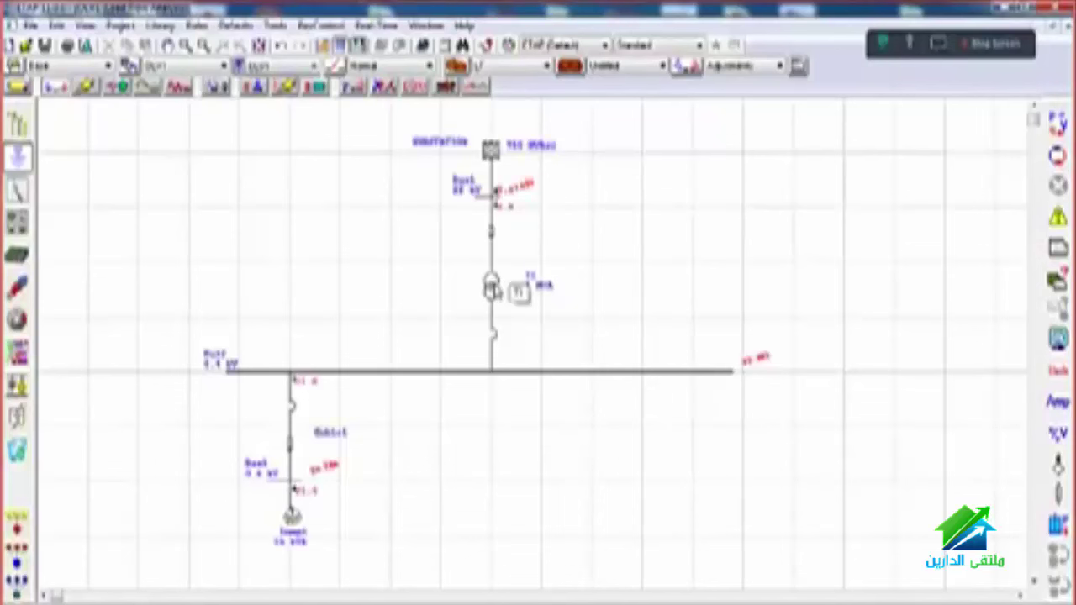
double_click(491, 289)
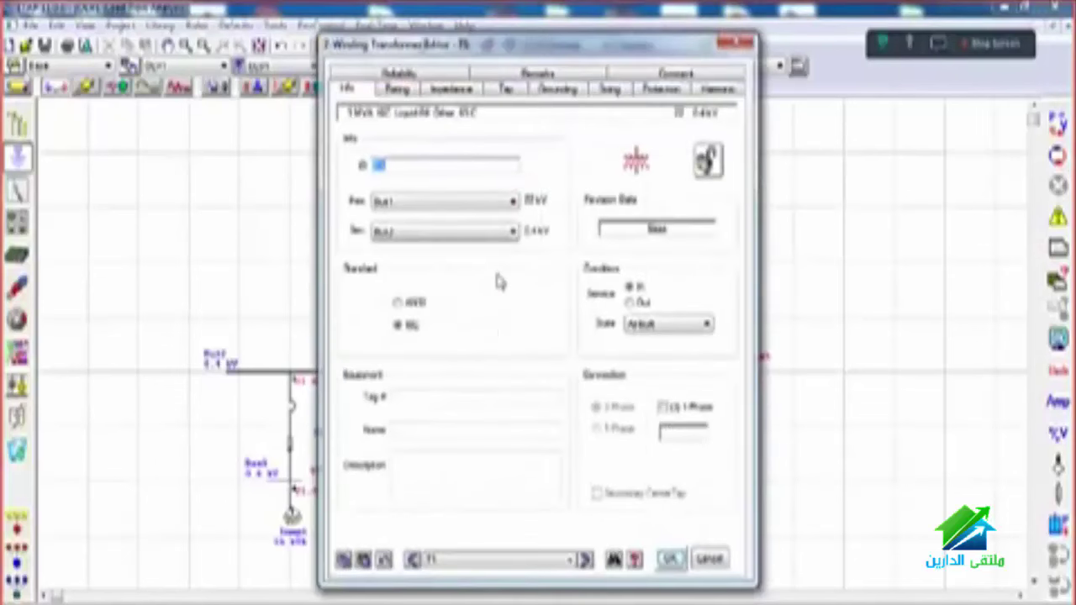
click(608, 89)
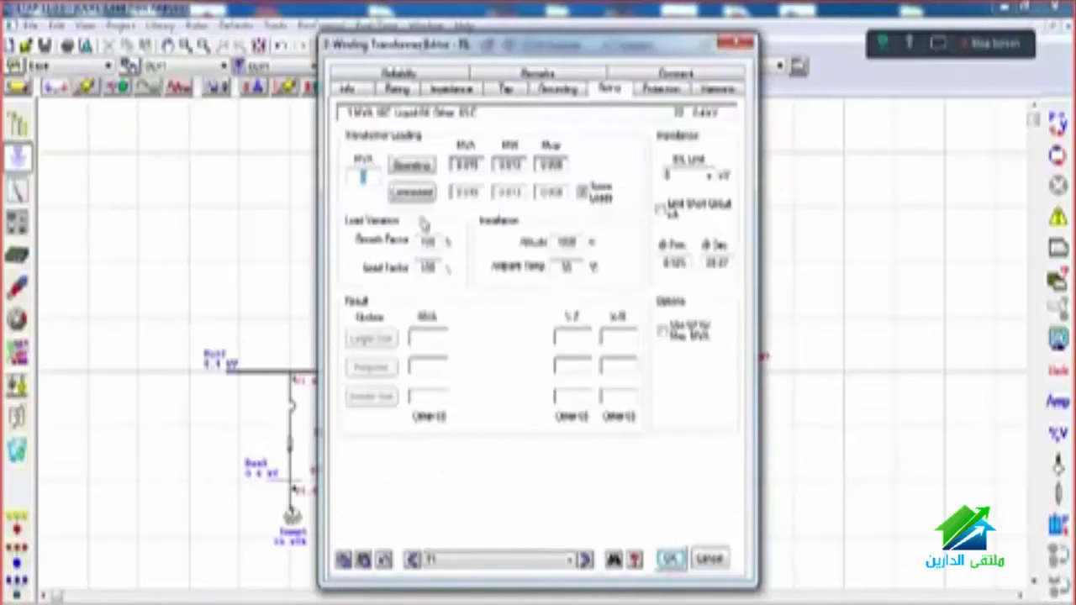
click(411, 167)
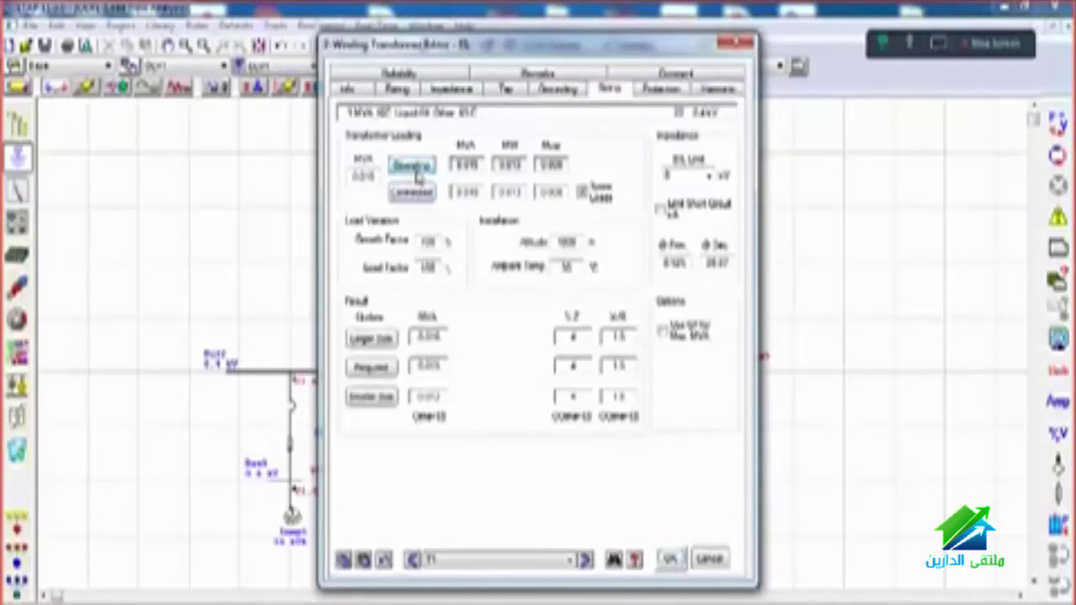
click(411, 193)
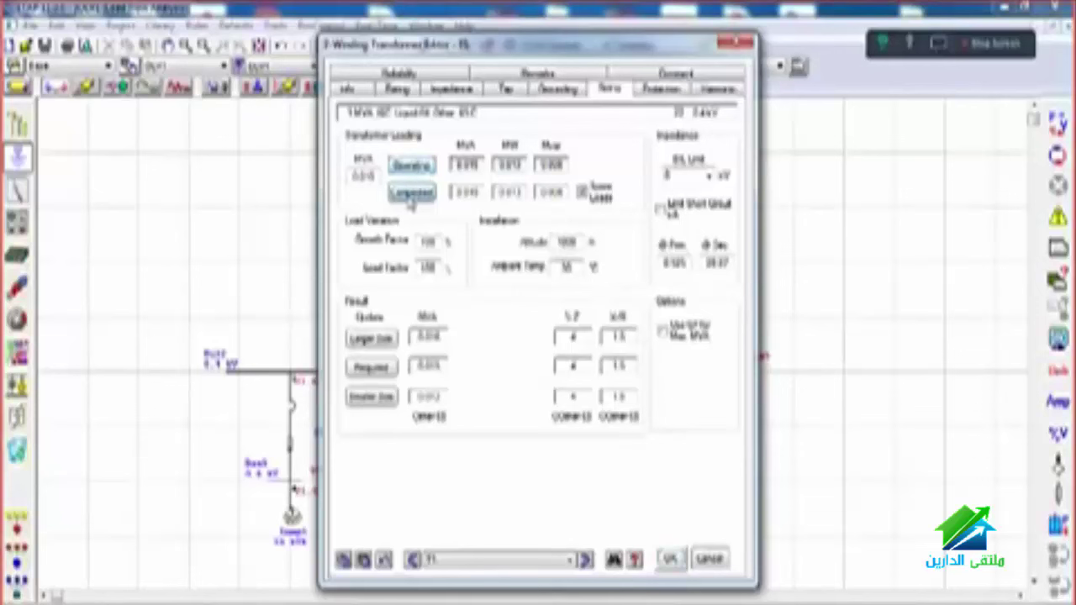
click(411, 168)
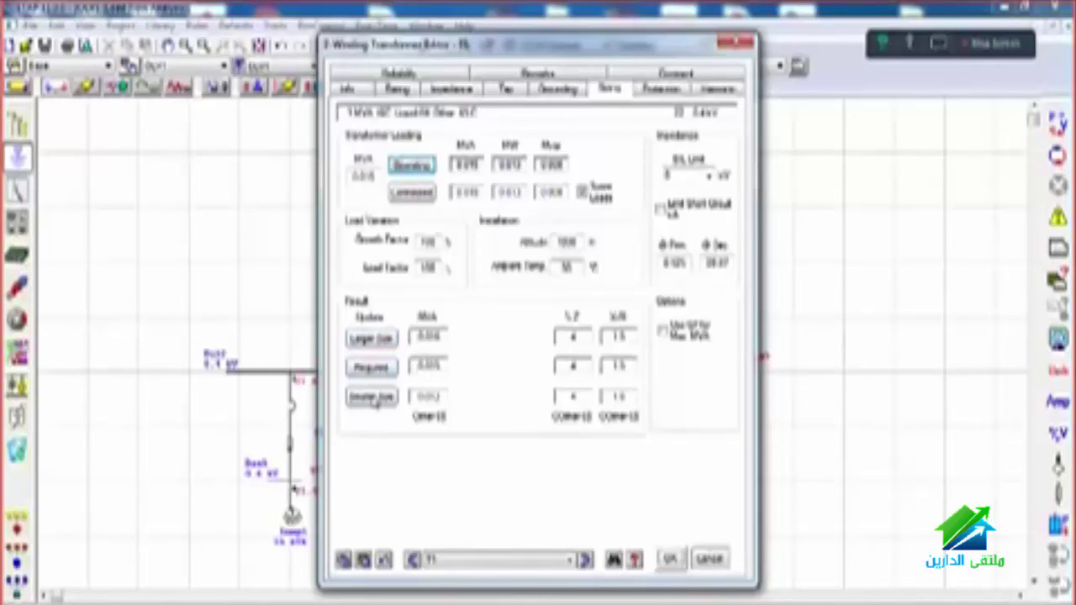
click(669, 558)
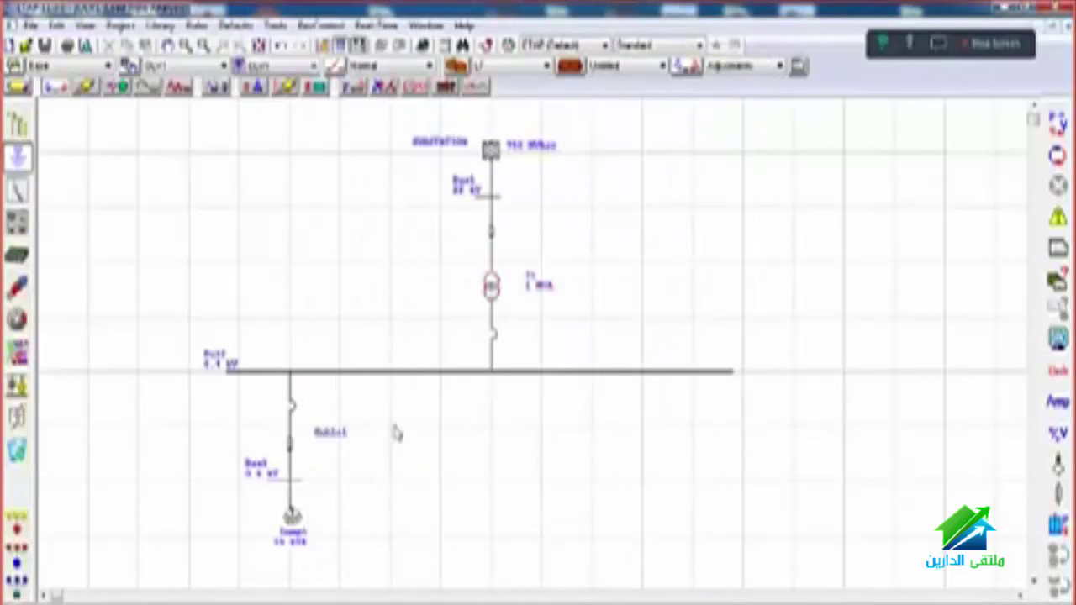
Step: Return the diagram to edit mode and copy the whole first feeder: its breaker, cable, bus and lumped load
drag(356, 397, 235, 585)
right_click(295, 458)
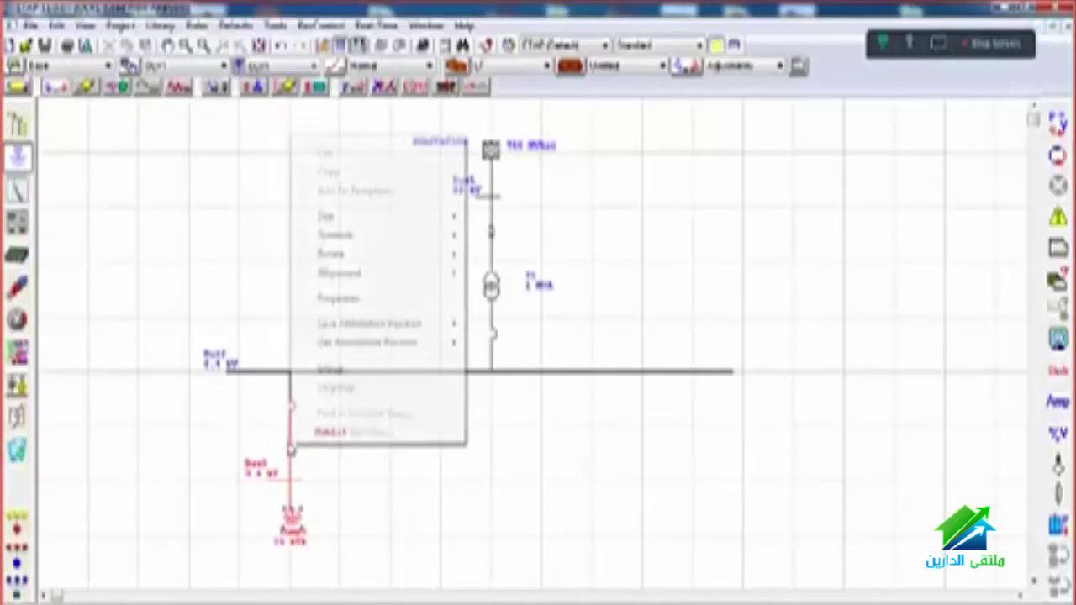
click(20, 88)
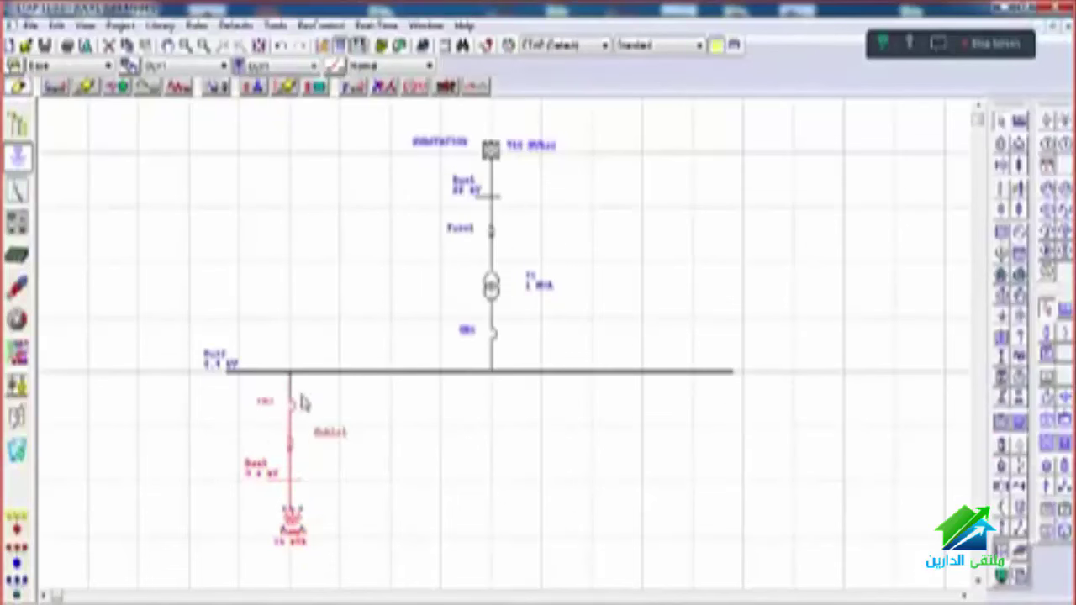
drag(357, 397, 228, 558)
right_click(295, 410)
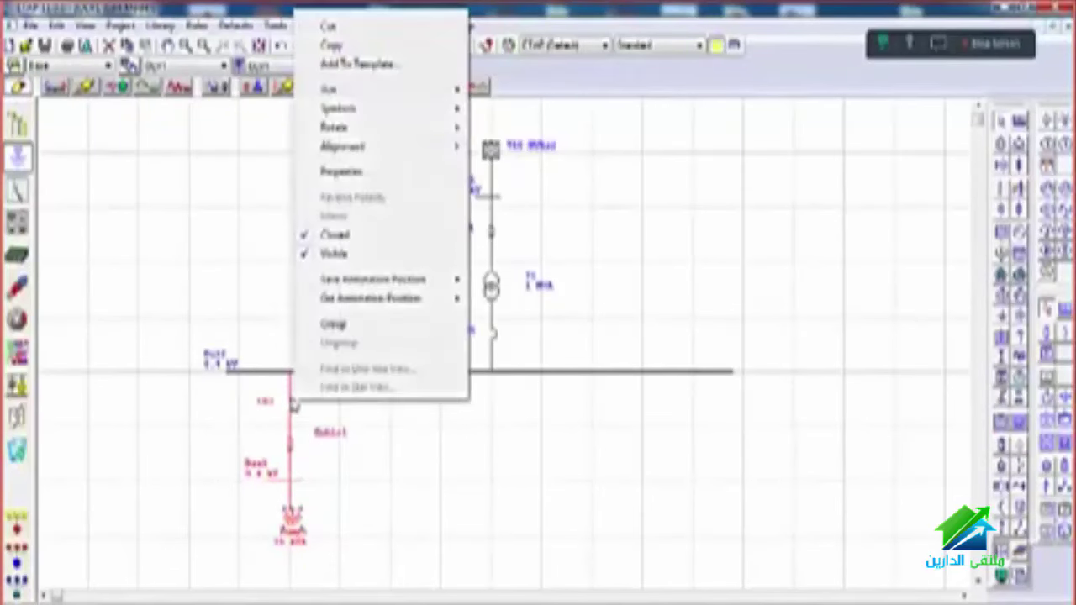
click(417, 326)
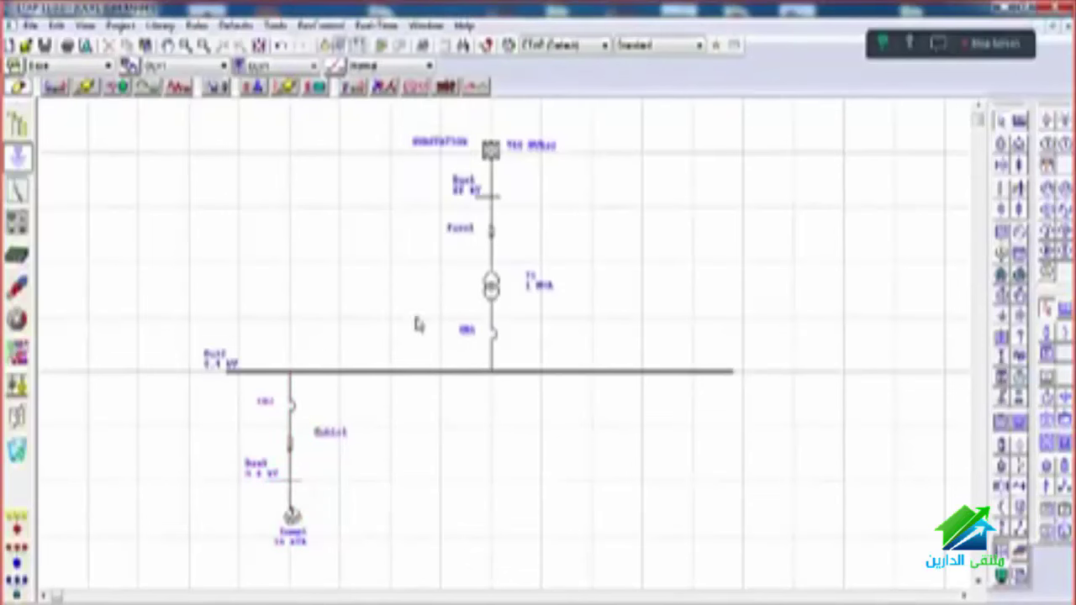
Step: Paste the copied feeder, connect its breaker to the main 0.4 kV bus beside the original feeder, and run load flow
right_click(434, 426)
click(473, 148)
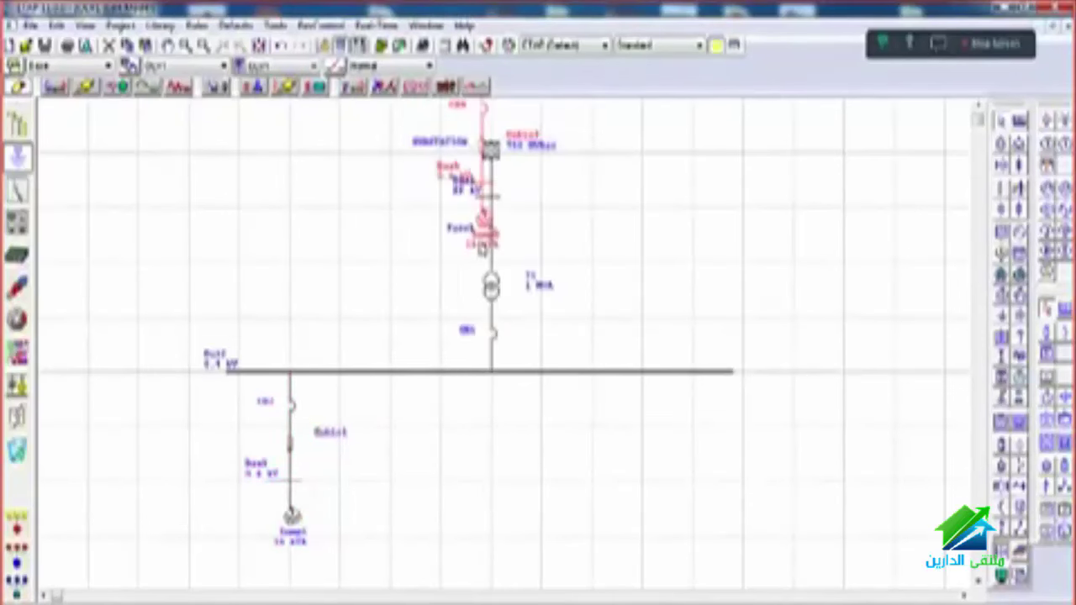
drag(483, 249, 483, 189)
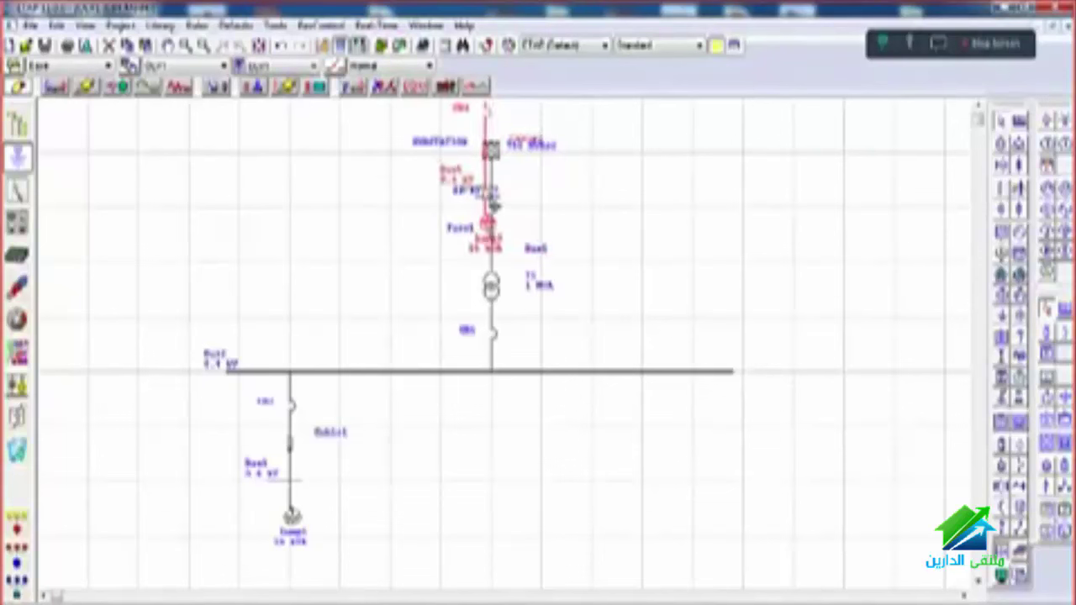
drag(492, 206, 454, 496)
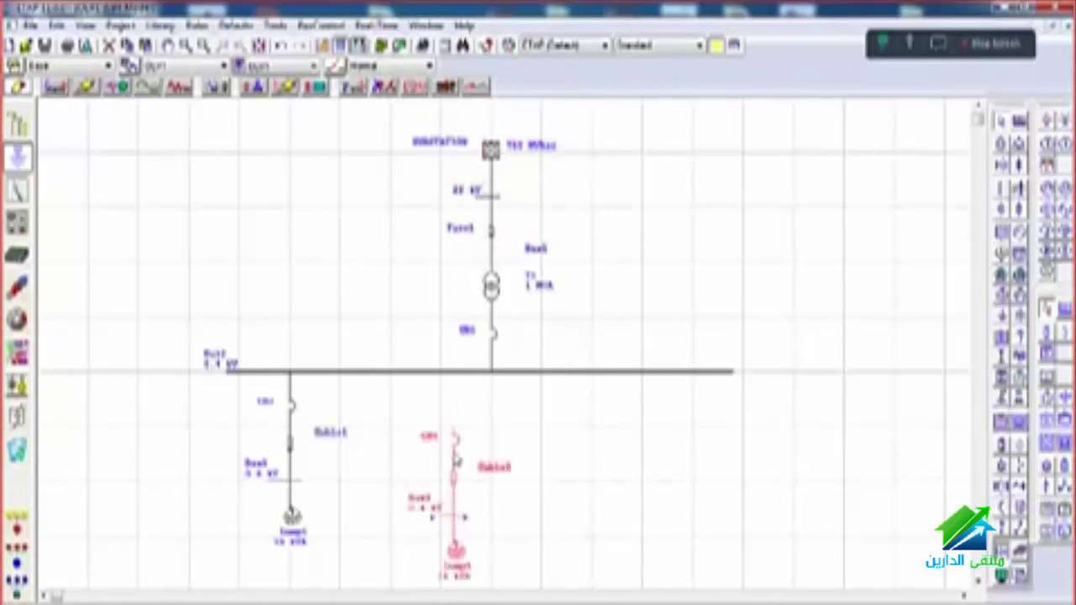
drag(452, 433, 439, 373)
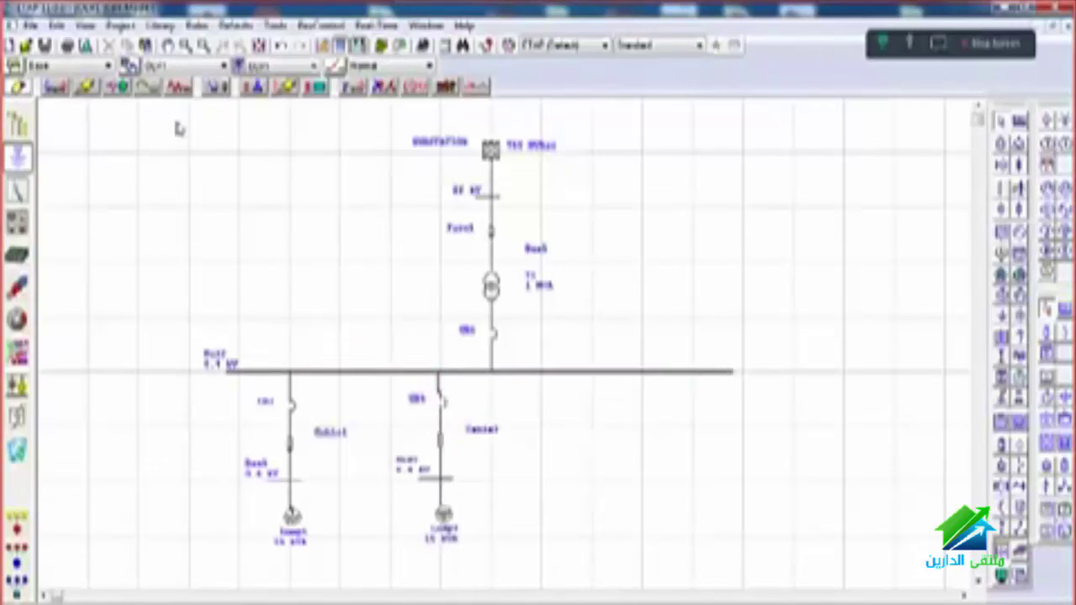
click(55, 87)
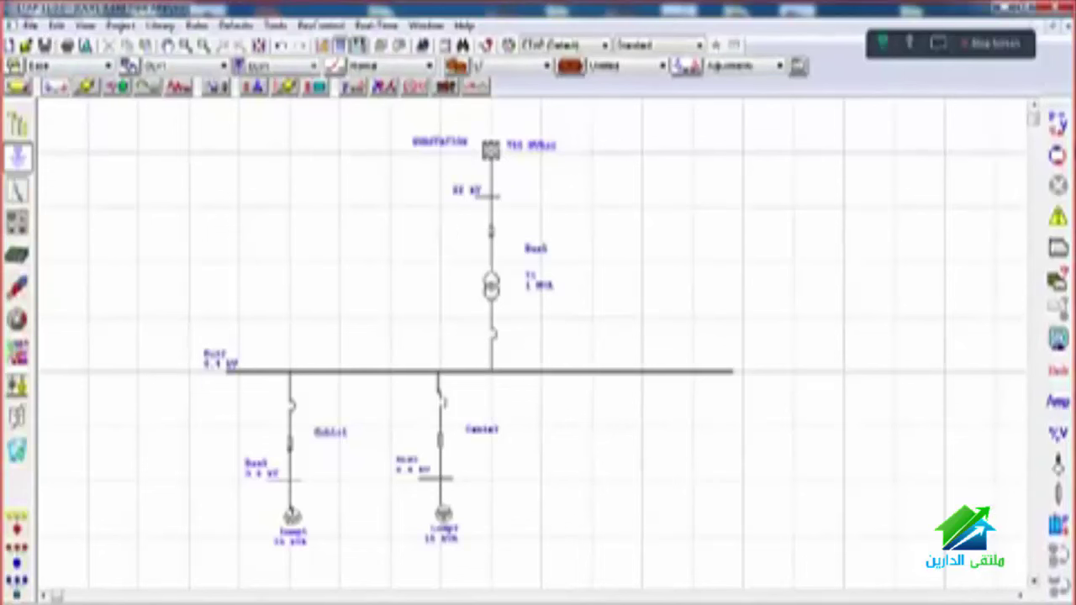
click(1057, 123)
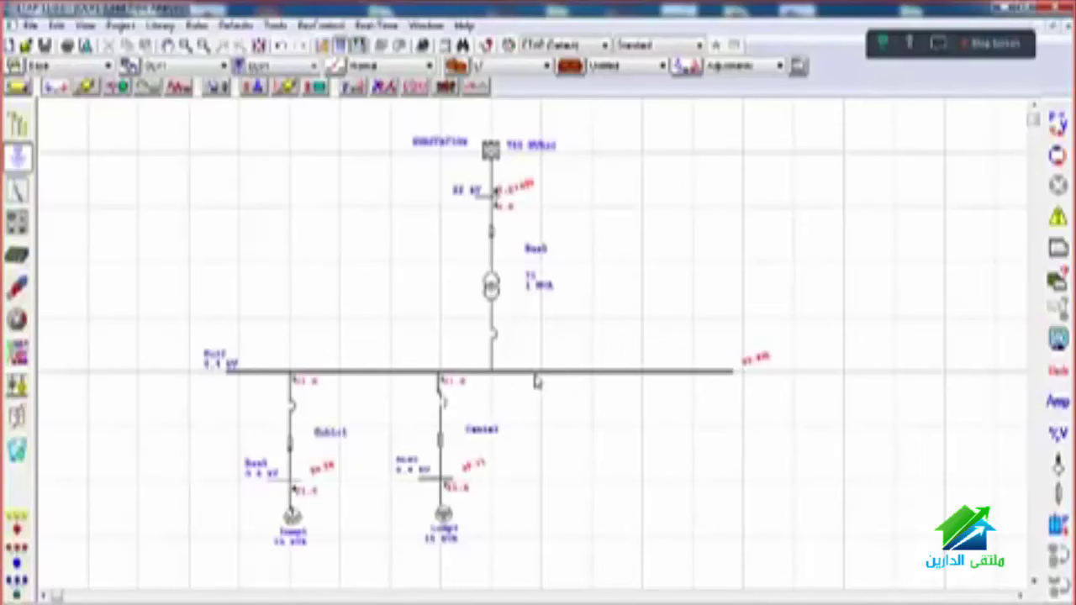
Step: Set the rated current of the first feeder's breaker CB2 to 10 A and rerun the load flow
double_click(293, 406)
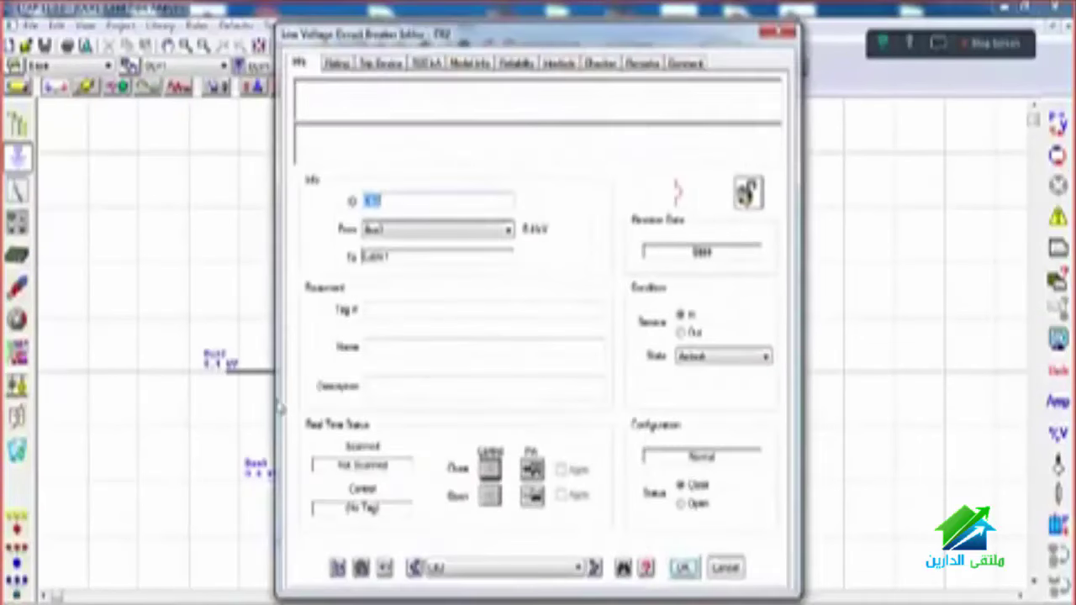
click(336, 63)
double_click(468, 378)
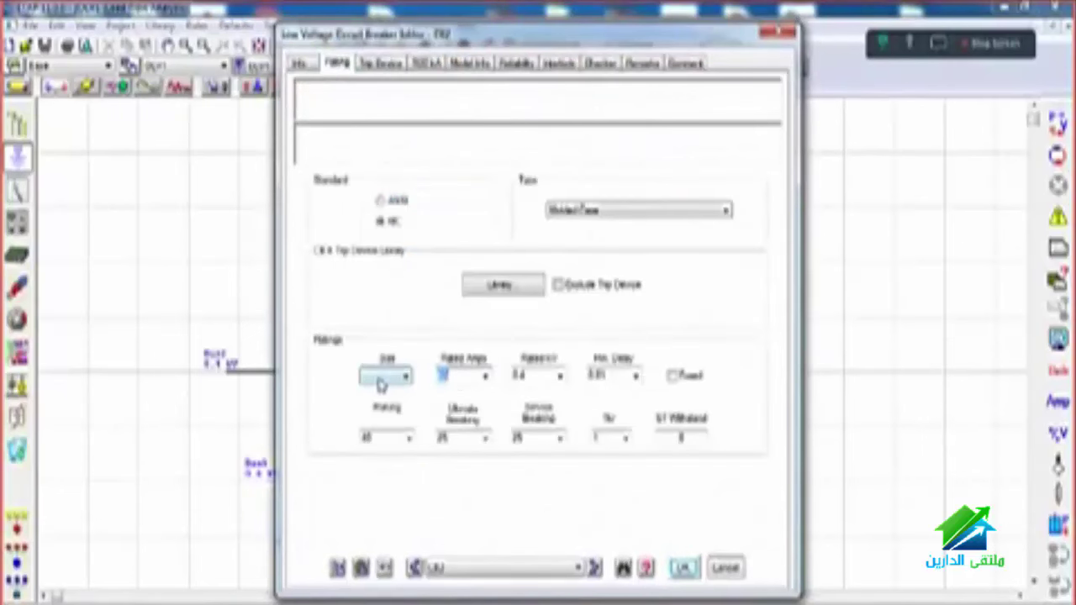
text(10)
click(683, 568)
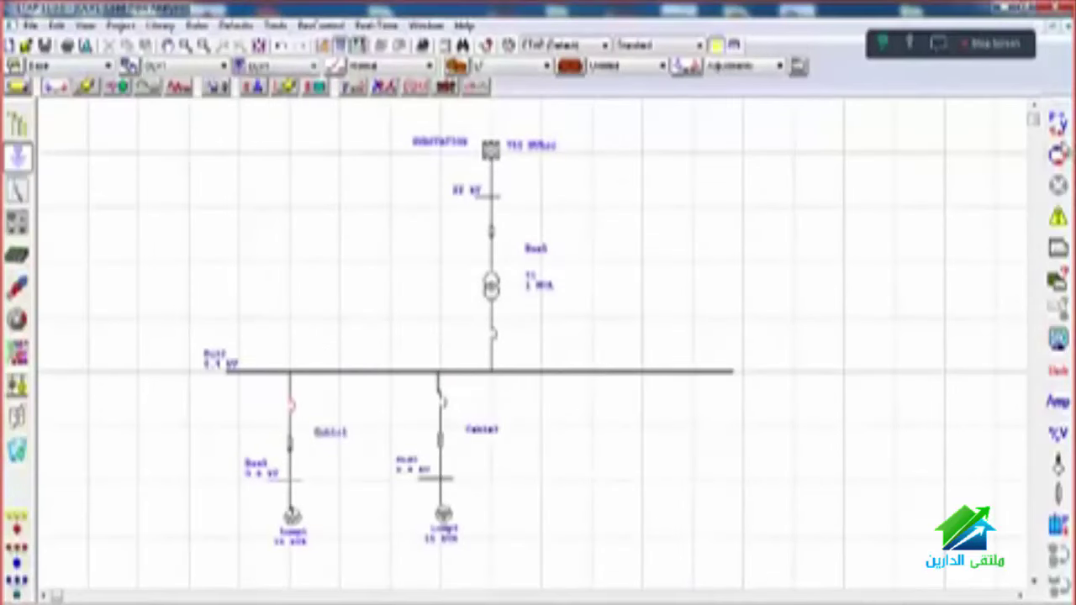
click(1058, 123)
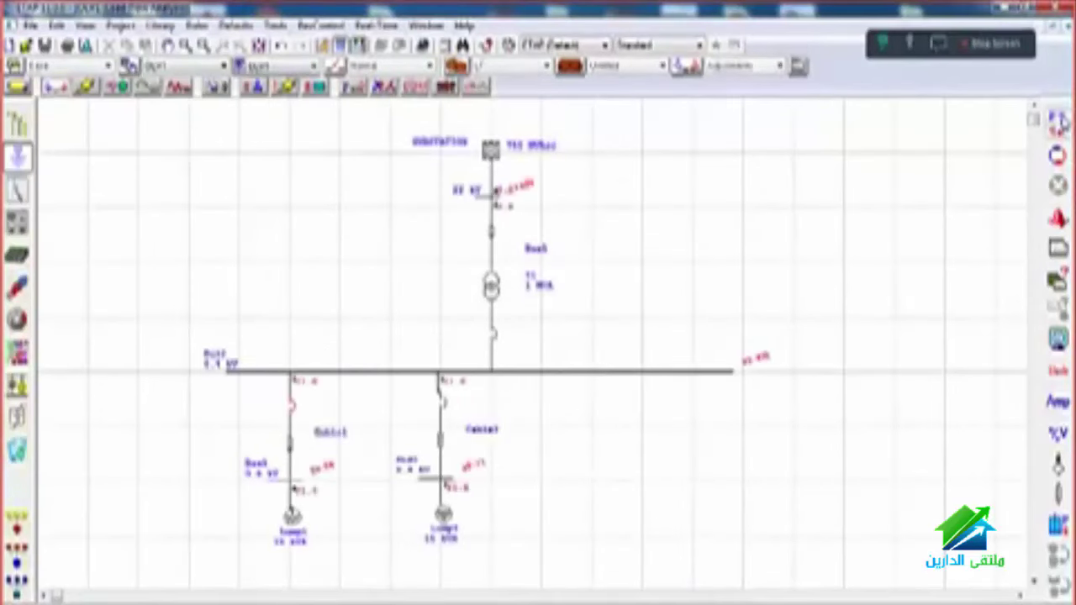
Step: Raise the rated current of the first feeder's breaker CB2 and rerun the load flow
double_click(294, 413)
click(336, 64)
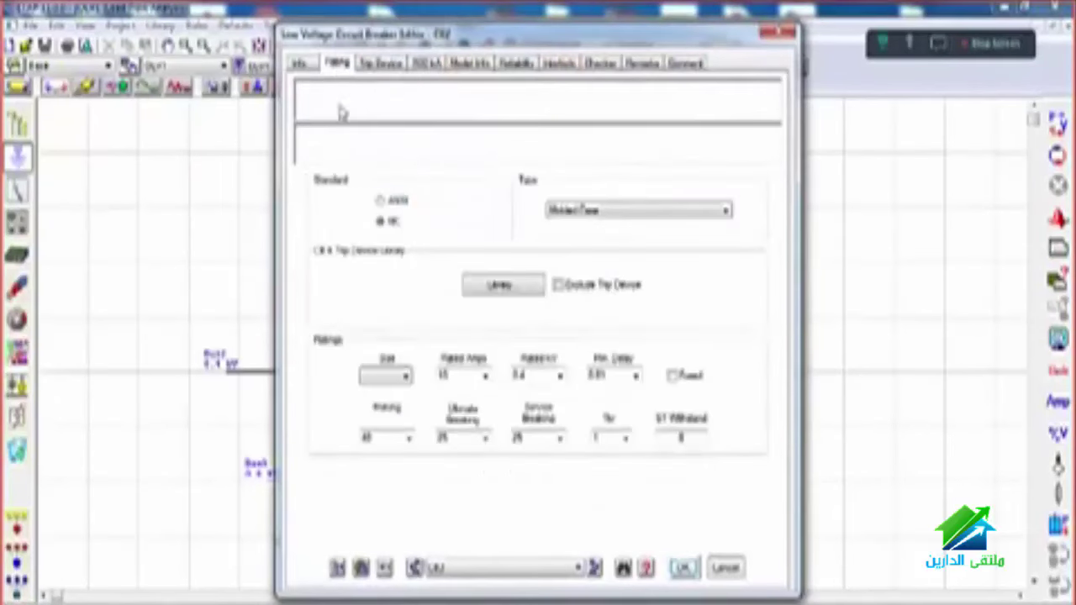
click(458, 375)
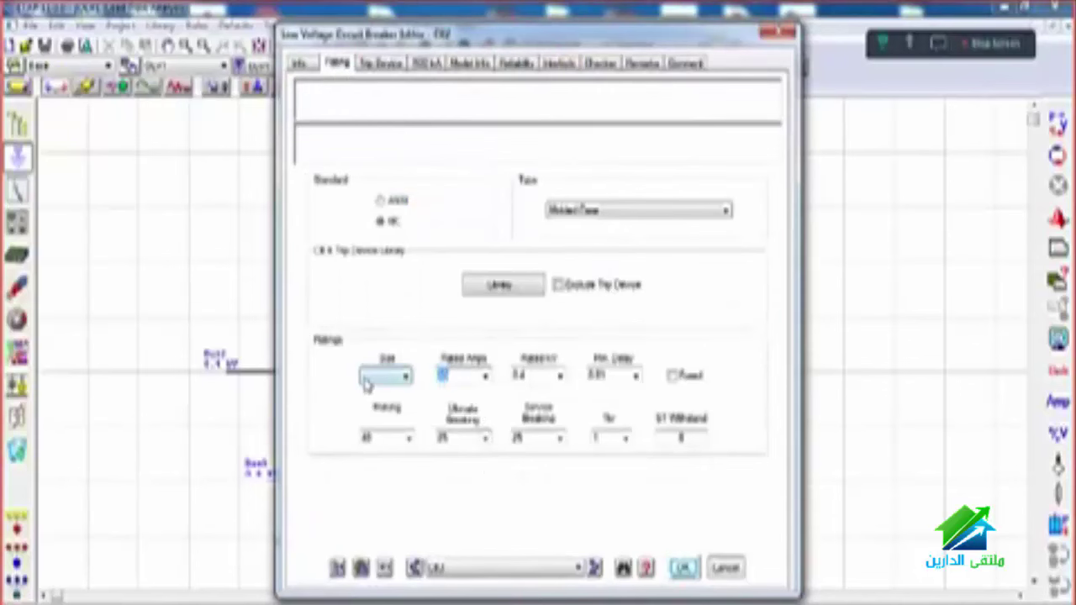
click(684, 568)
click(1058, 124)
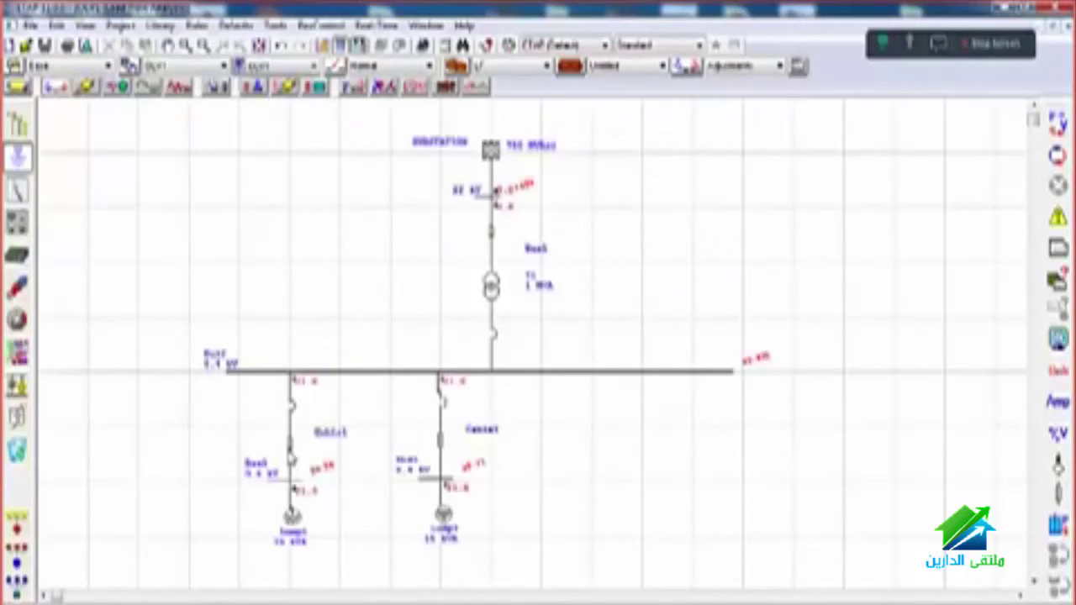
Step: Review the data of Cable1 in the first feeder and close its editor
double_click(291, 443)
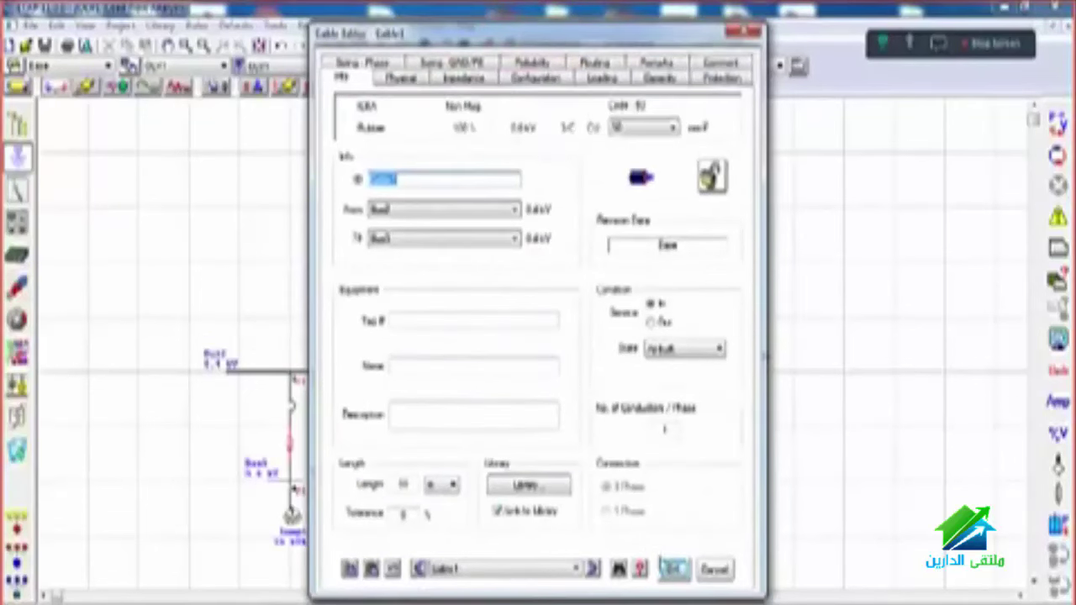
click(674, 570)
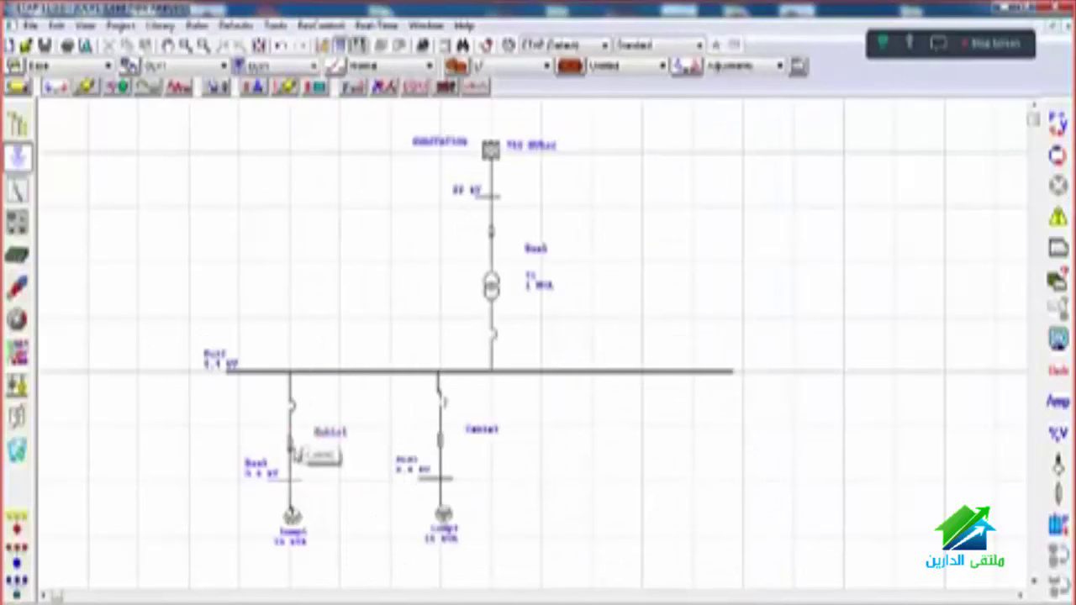
click(294, 451)
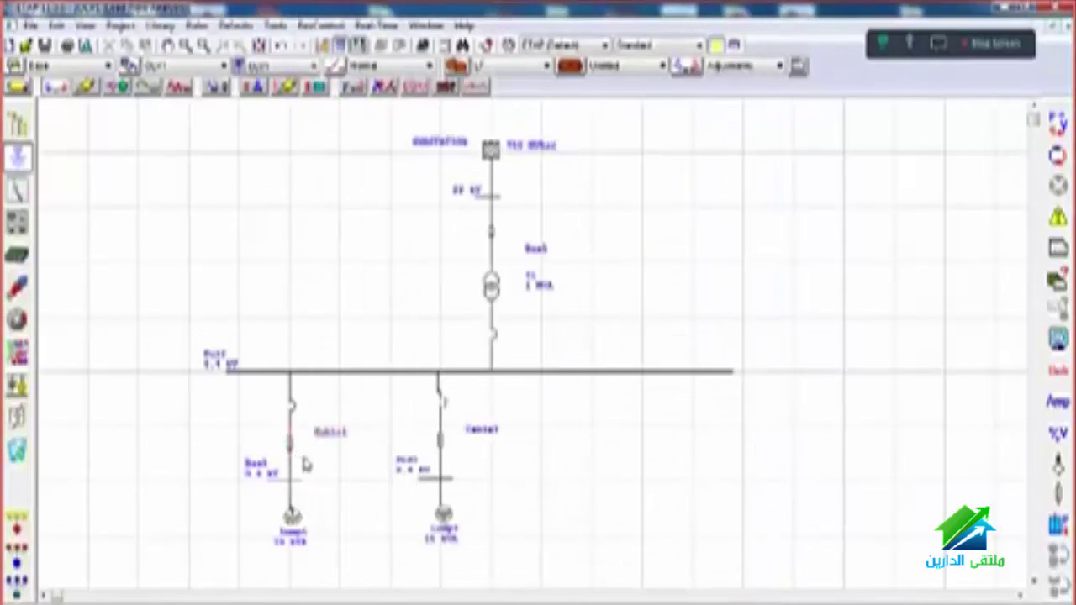
click(305, 465)
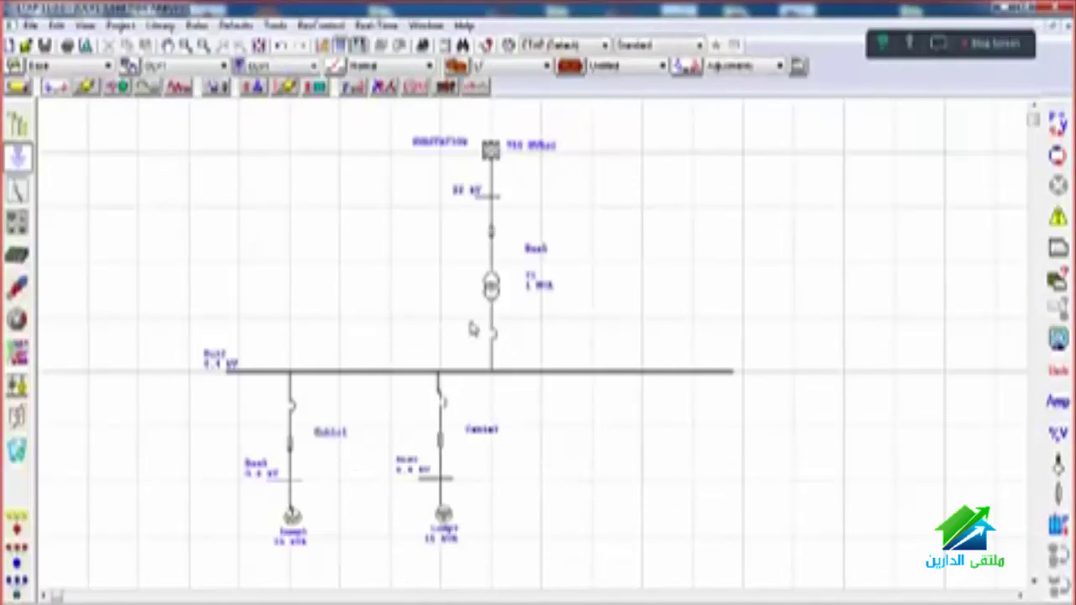
Step: In edit mode, place a current and a potential transformer near the substation and move the network below it down to make room
click(18, 88)
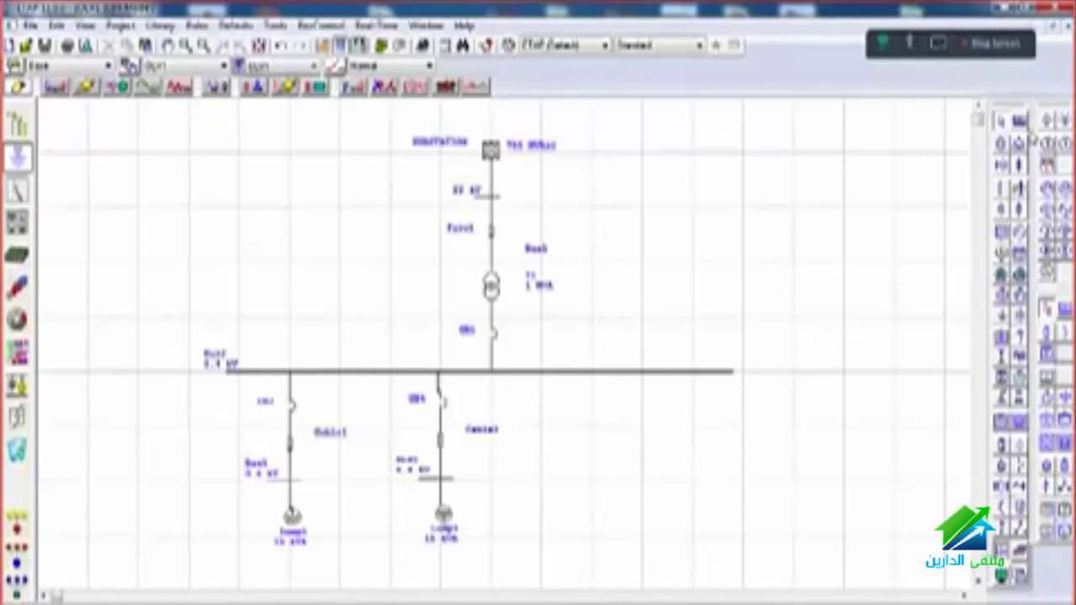
click(1055, 125)
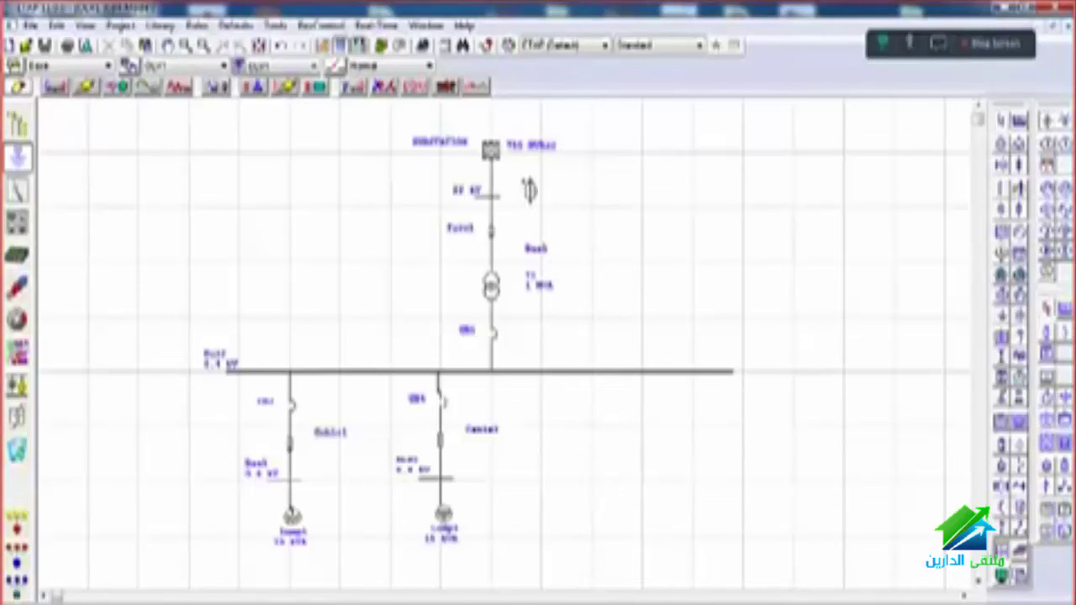
click(526, 184)
click(1067, 126)
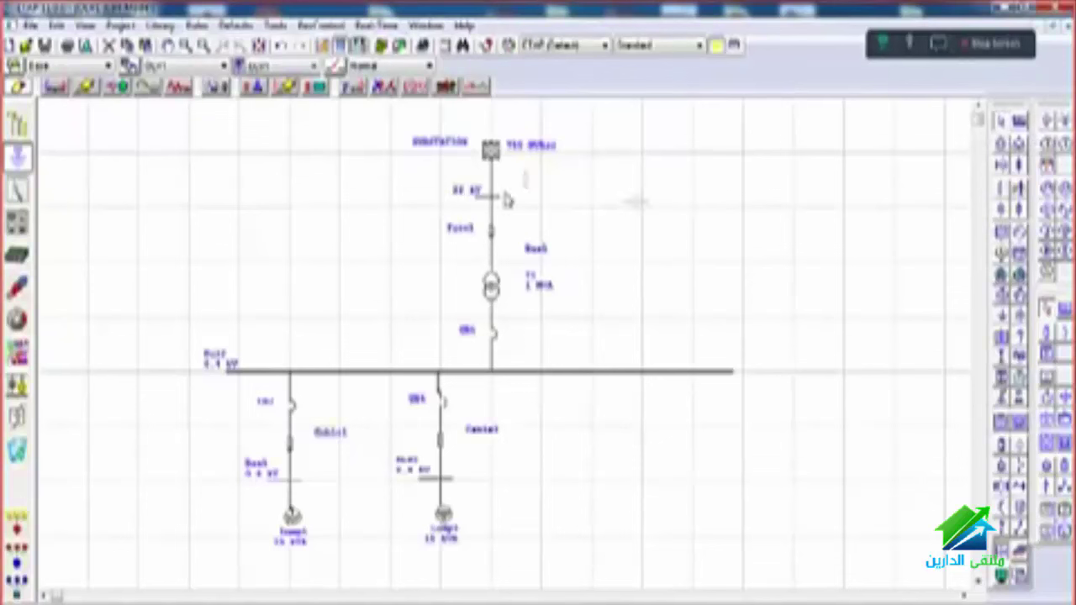
drag(505, 192, 216, 582)
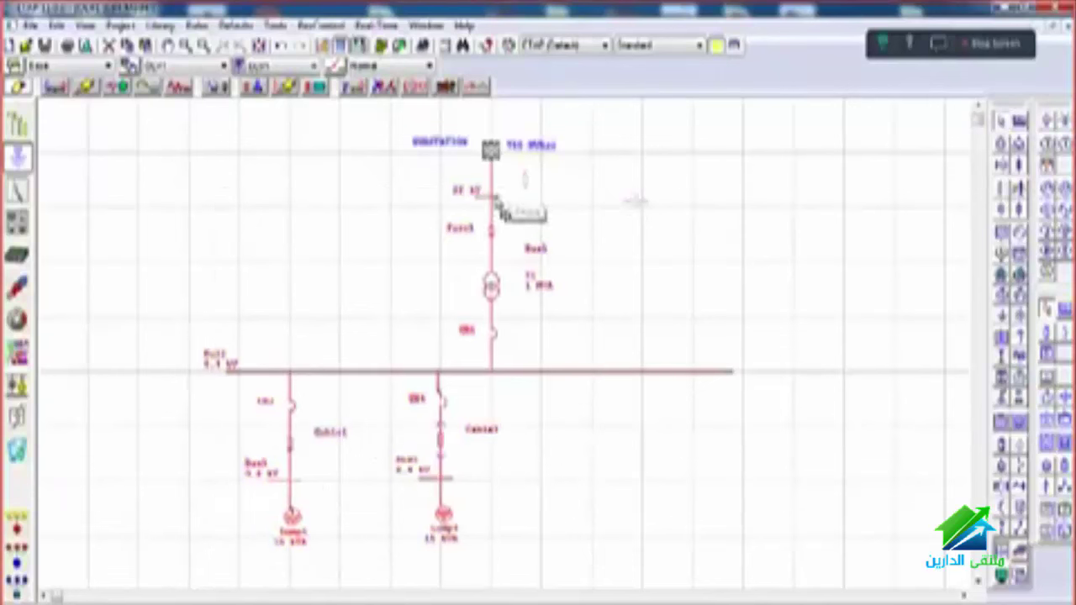
drag(491, 210, 492, 258)
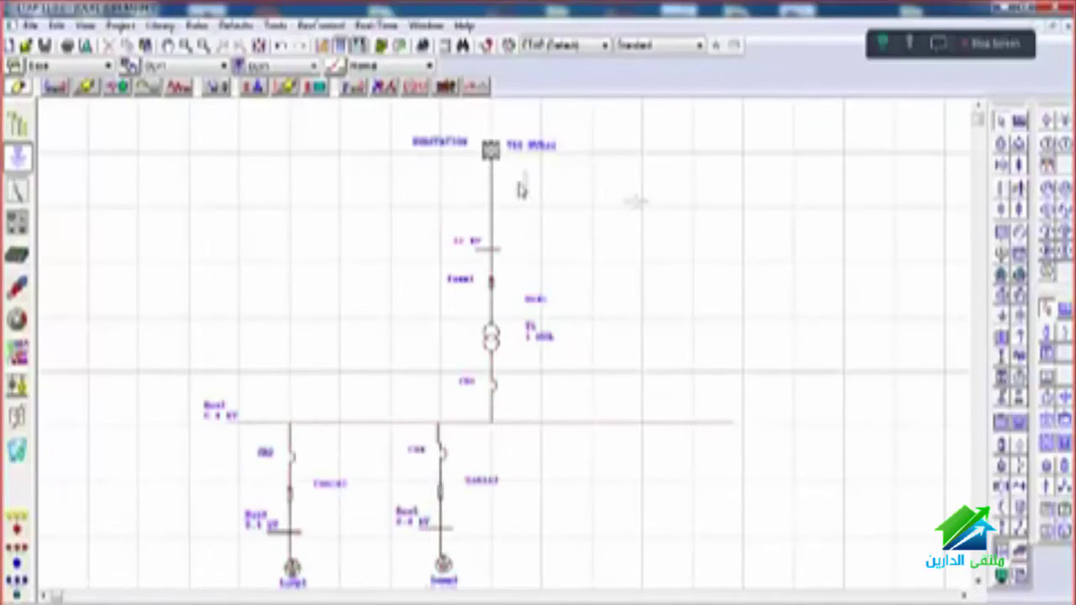
Step: Replace the line between the substation and the 22 kV bus with the series current transformer, and connect the potential transformer to that bus
click(493, 205)
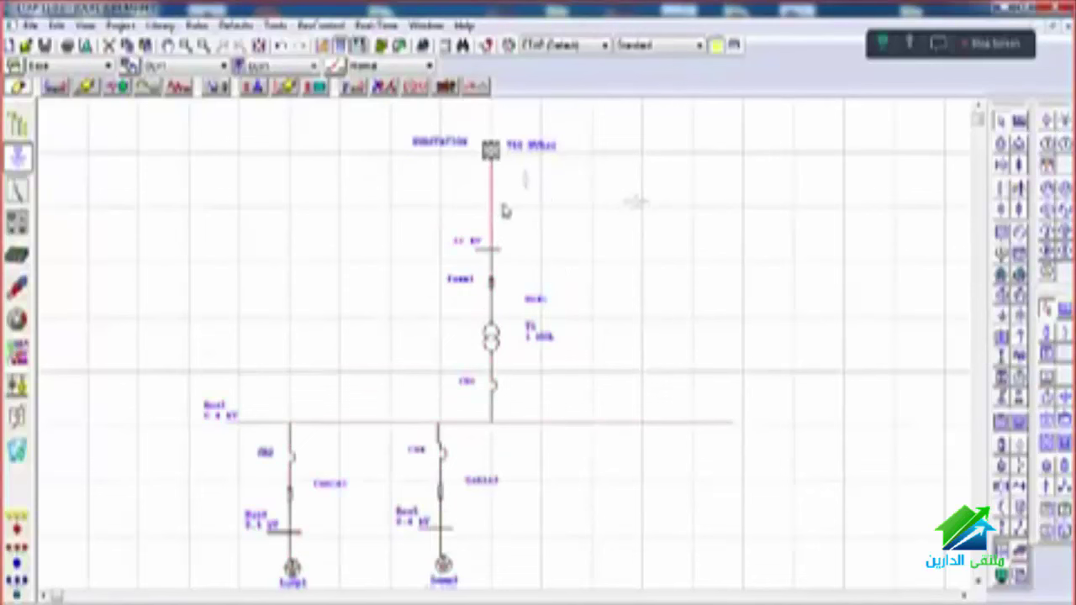
key(Delete)
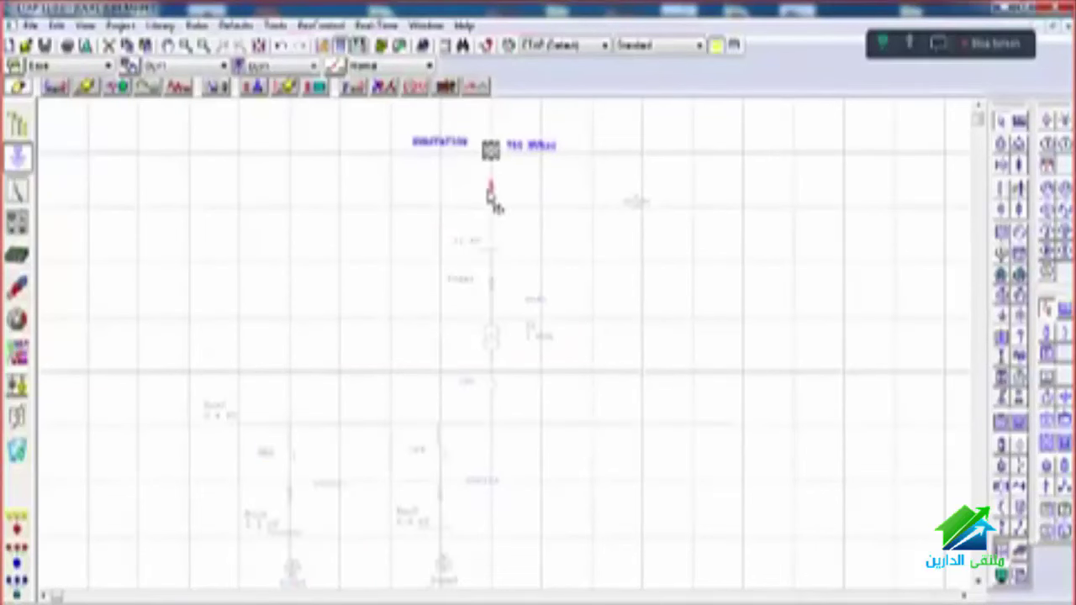
drag(493, 184, 494, 254)
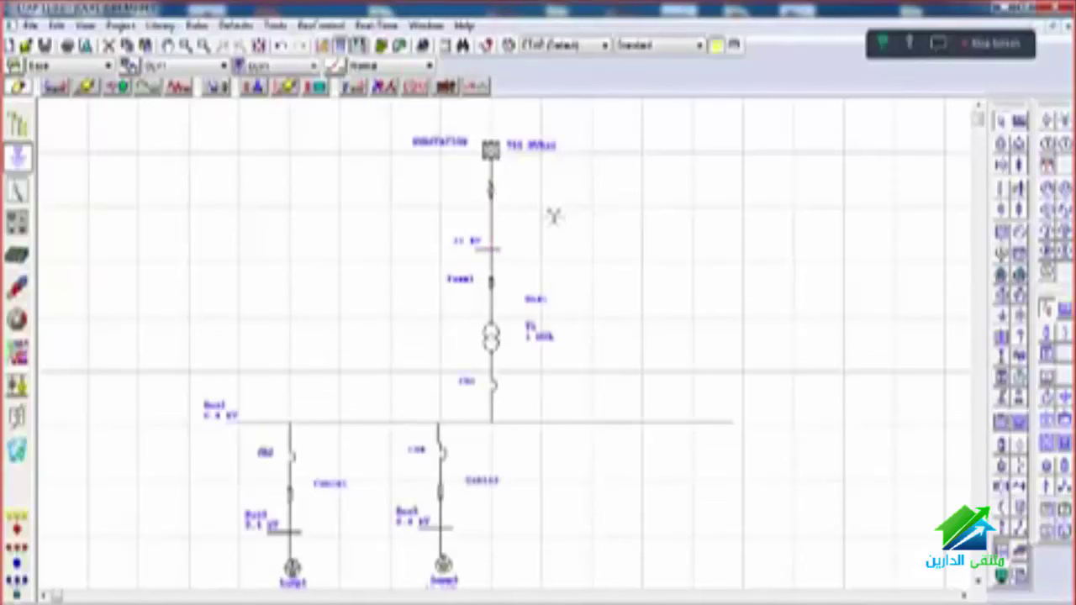
drag(542, 217, 499, 254)
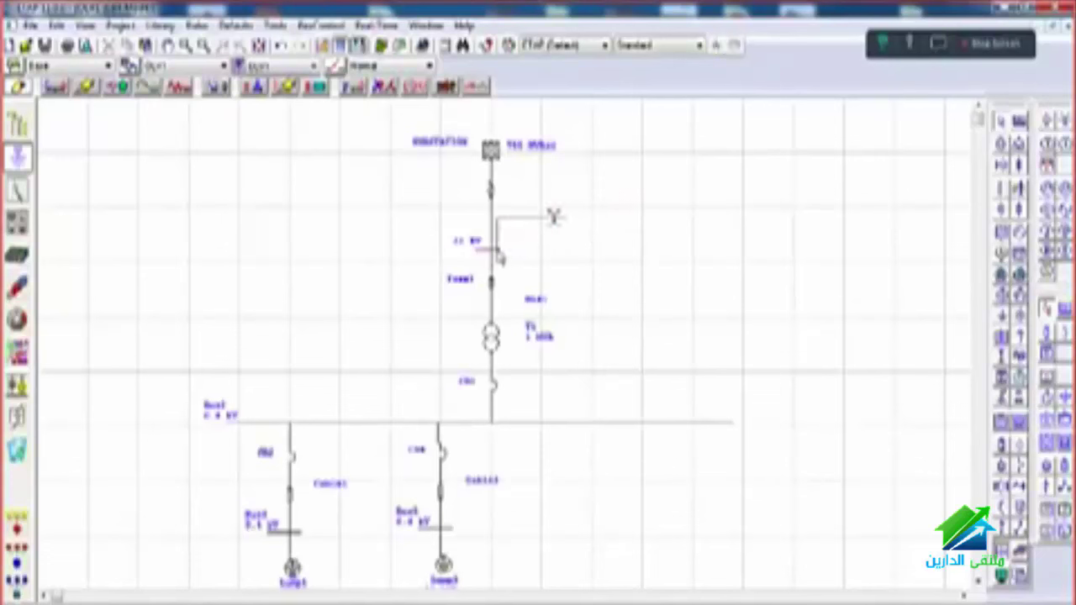